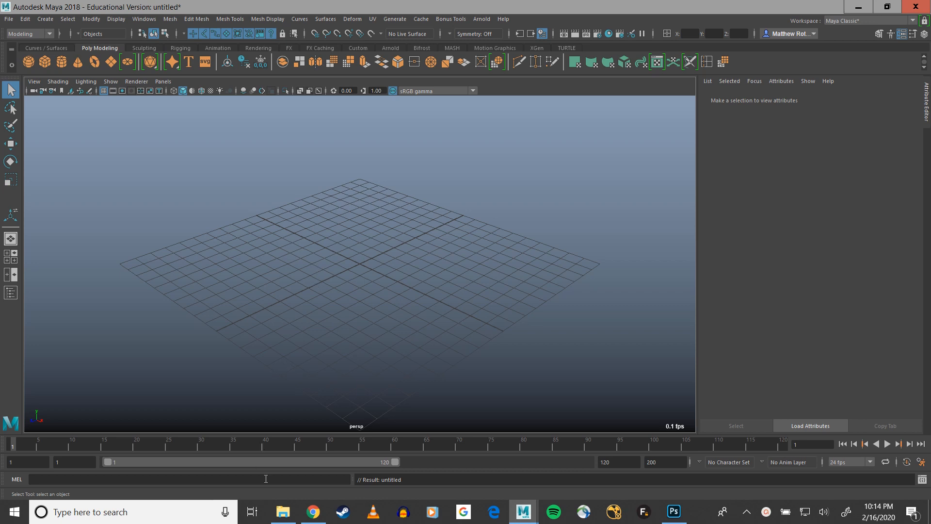
- View the reference photo IMG_4072.jpg from the Camera_matching_demo folder, close it, and return to the Maya scene
left_click(282, 512)
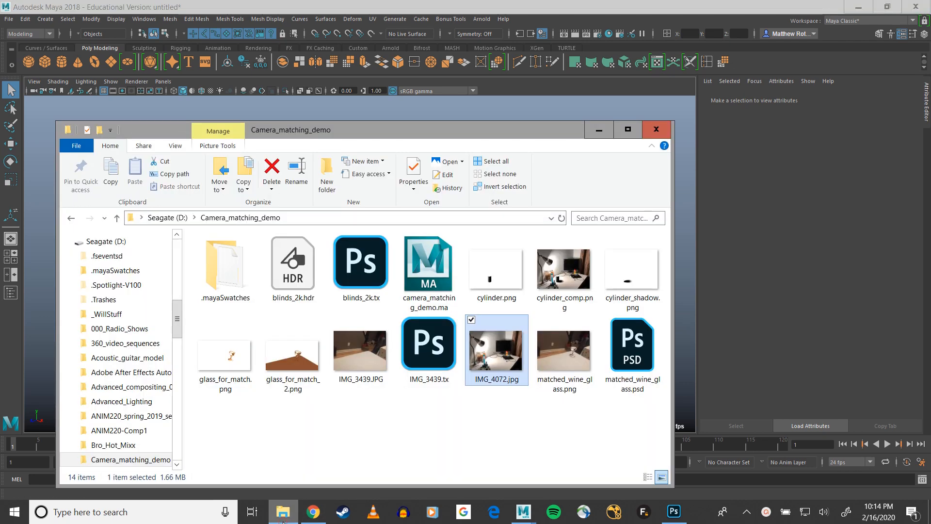
double_click(483, 359)
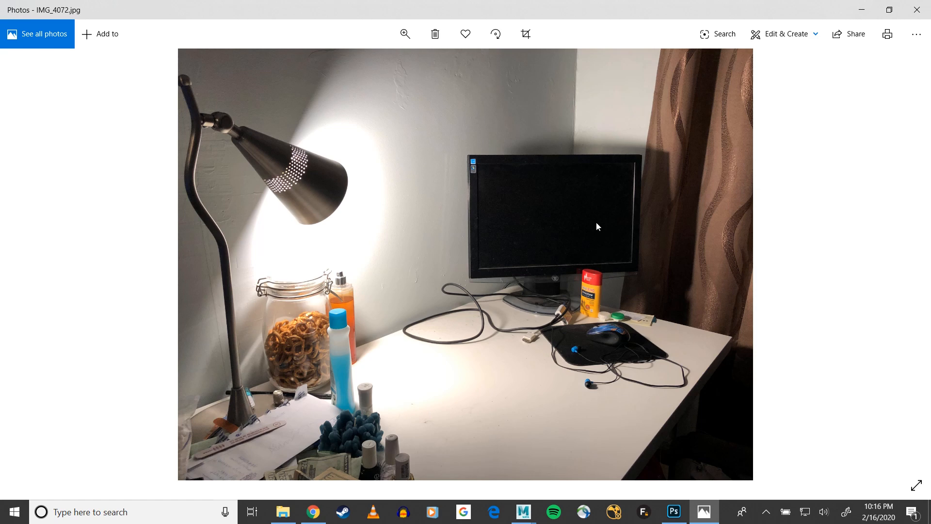
left_click(920, 9)
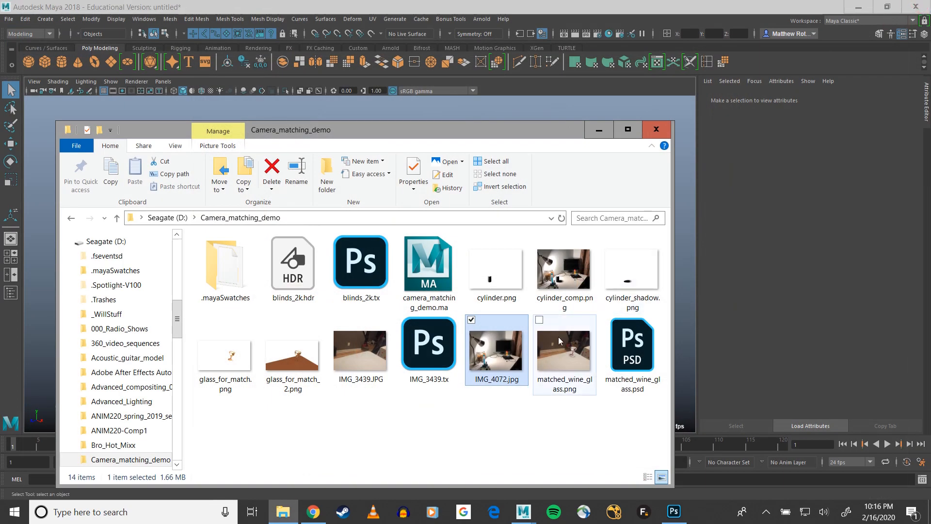
left_click(42, 197)
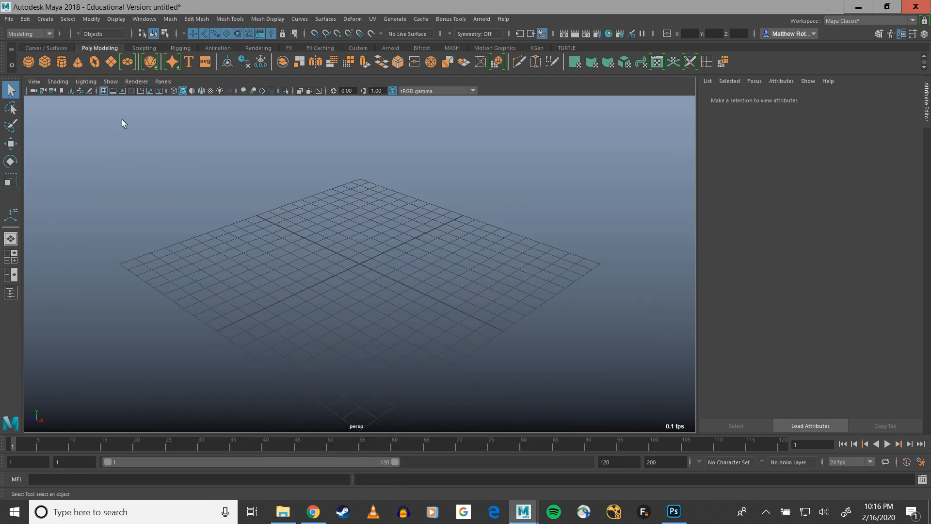
- Create a polygon plane at the origin and scale it up uniformly until it extends well past the grid
left_click(111, 62)
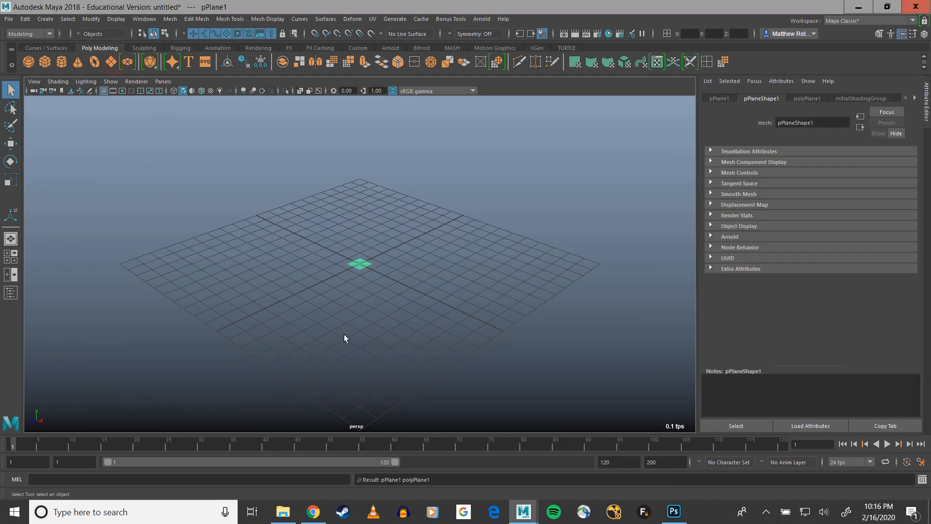
key("r")
left_click_drag(358, 286, 444, 308)
- Select all the border edges along two adjacent sides of the plane
middle_click_drag(264, 235, 363, 245, "alt")
right_click_drag(202, 233, 147, 243)
left_click(147, 243)
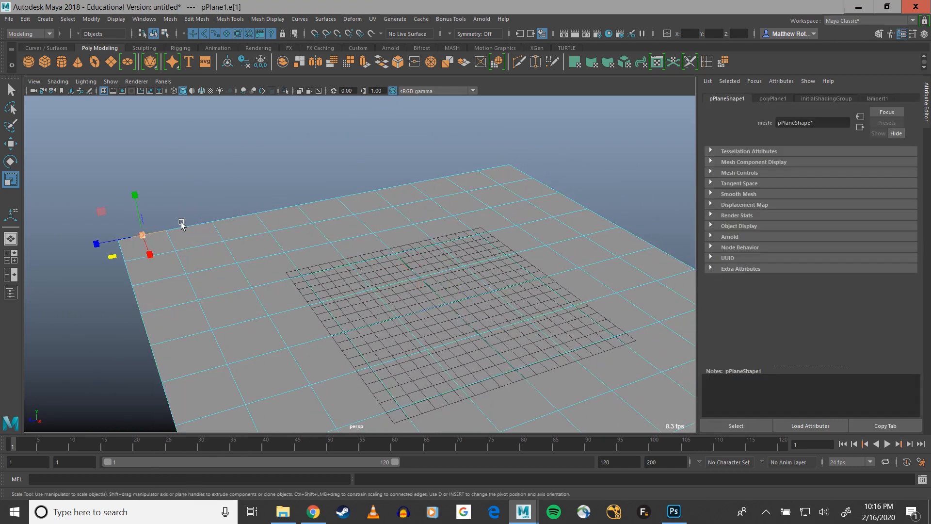
left_click(496, 163, "shift")
middle_click_drag(557, 234, 422, 175, "alt")
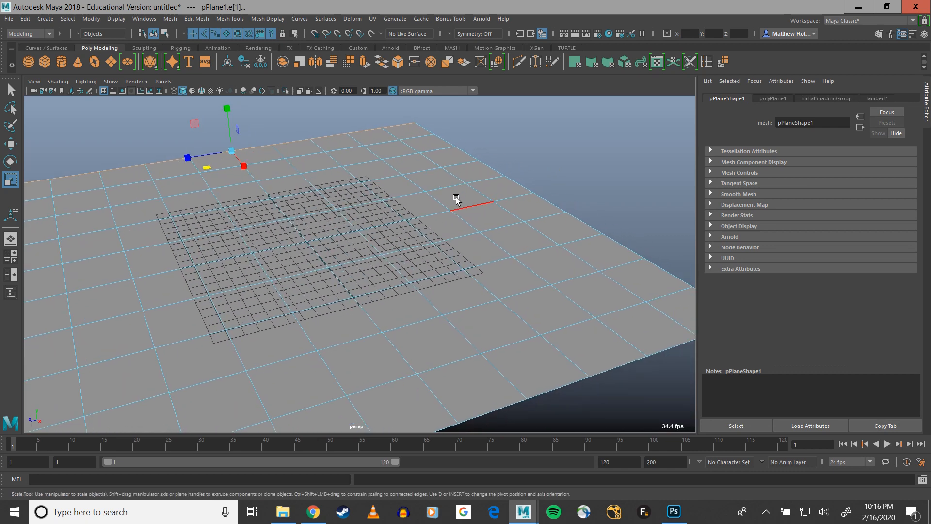
middle_click_drag(618, 285, 462, 279, "alt")
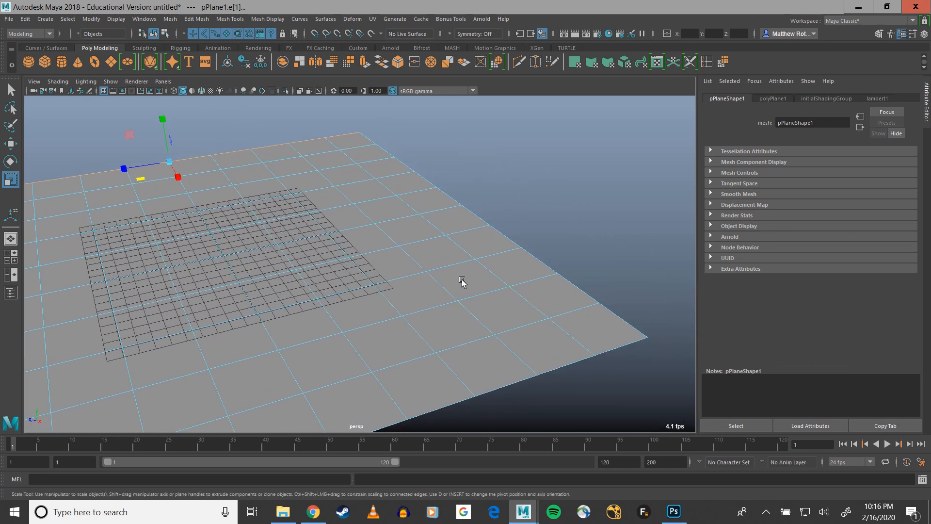
left_click(622, 307, "shift")
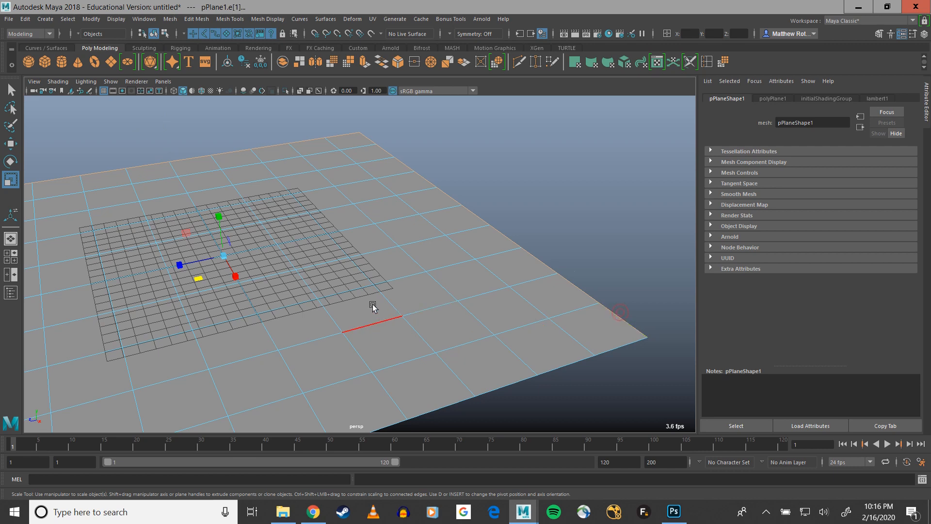
- Extrude the selected border edges and raise them about 27.7 cm to form two walls meeting in a corner
left_click_drag(373, 306, 414, 292, "alt")
right_click_drag(414, 292, 348, 236, "alt")
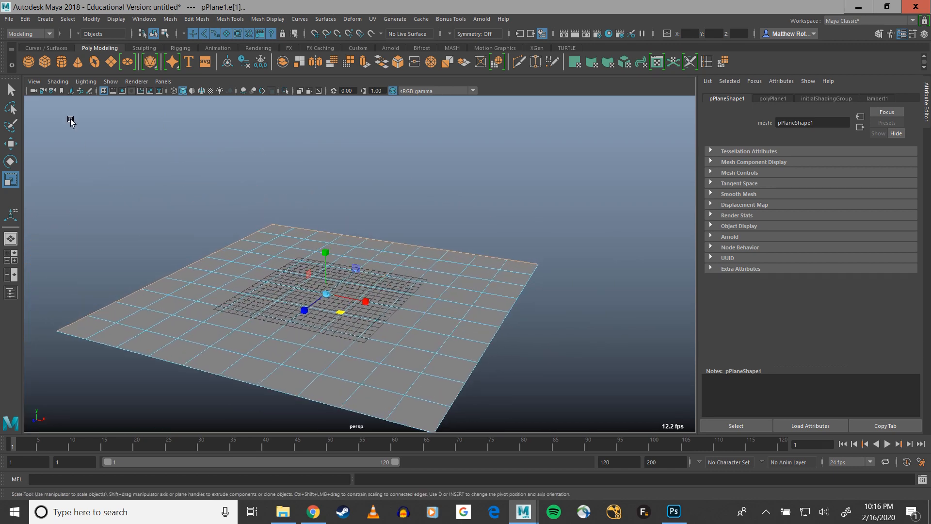
left_click(365, 62)
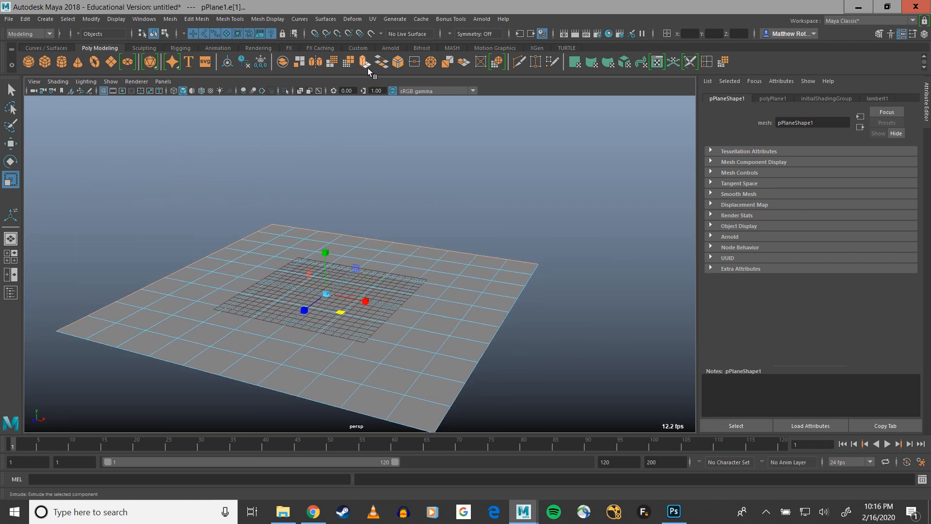
key("w")
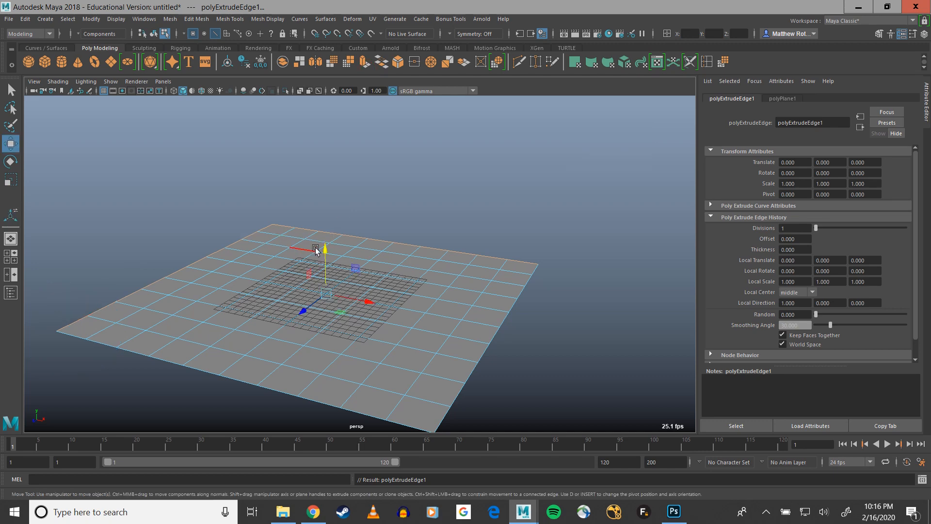
left_click_drag(328, 251, 324, 44)
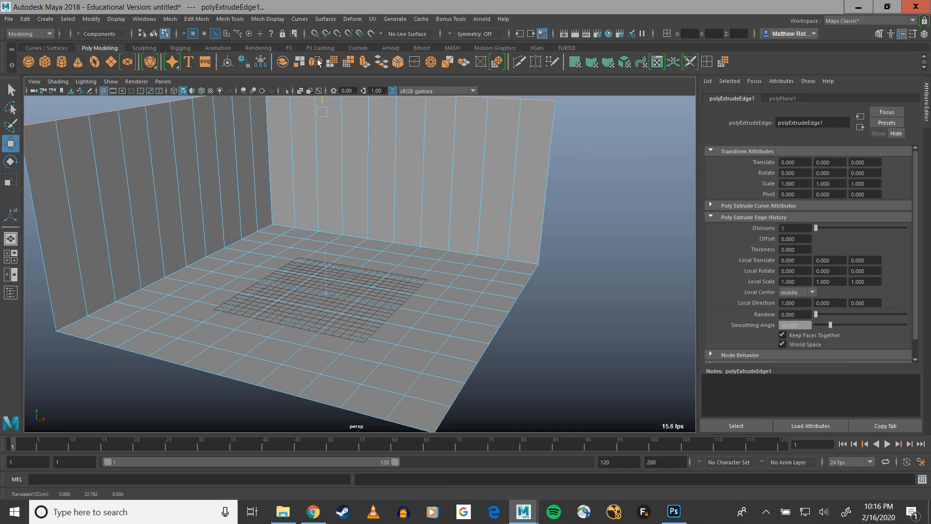
left_click_drag(407, 231, 291, 118, "alt")
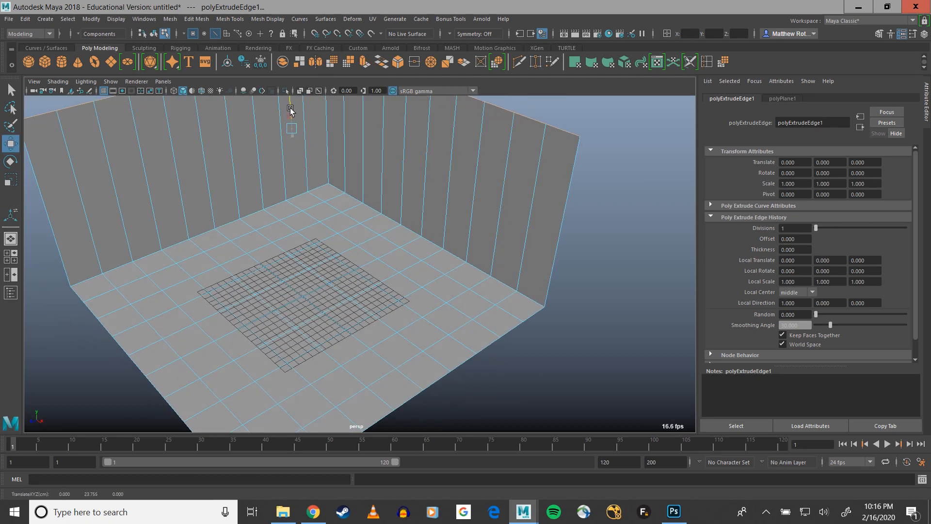
left_click_drag(331, 201, 345, 272, "alt")
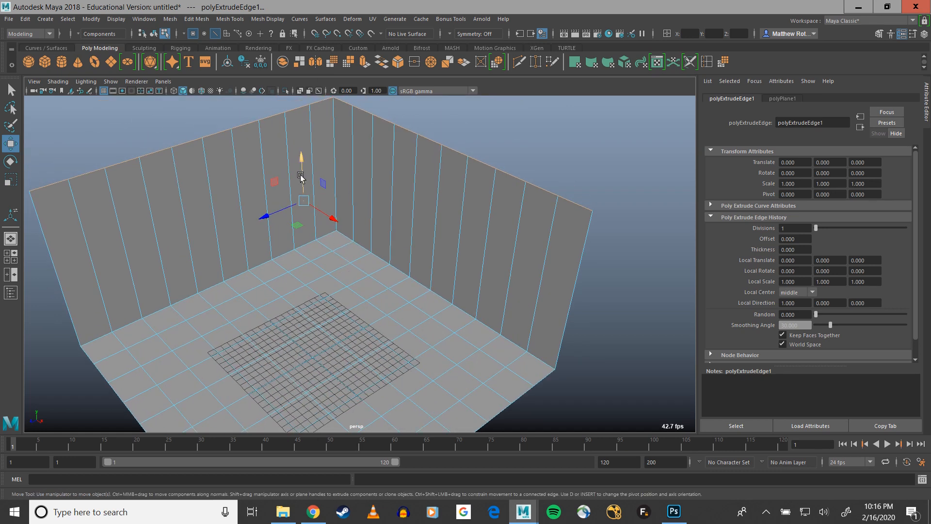
left_click_drag(300, 178, 300, 141)
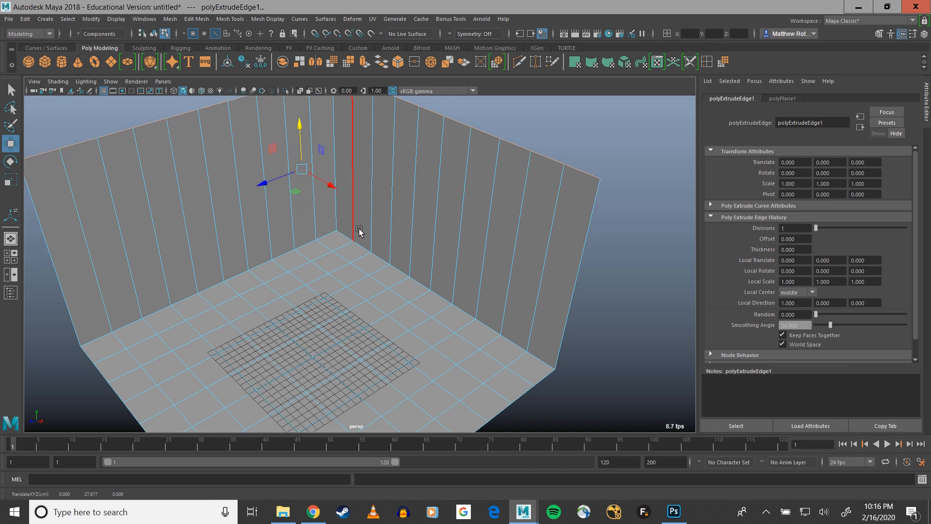
left_click(103, 114)
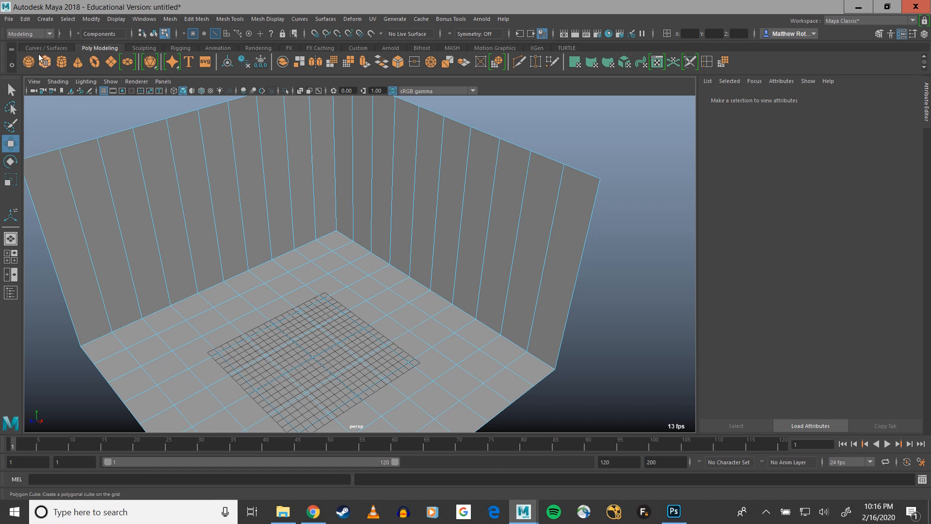
- Create a new camera and look through it in the viewport
left_click(45, 18)
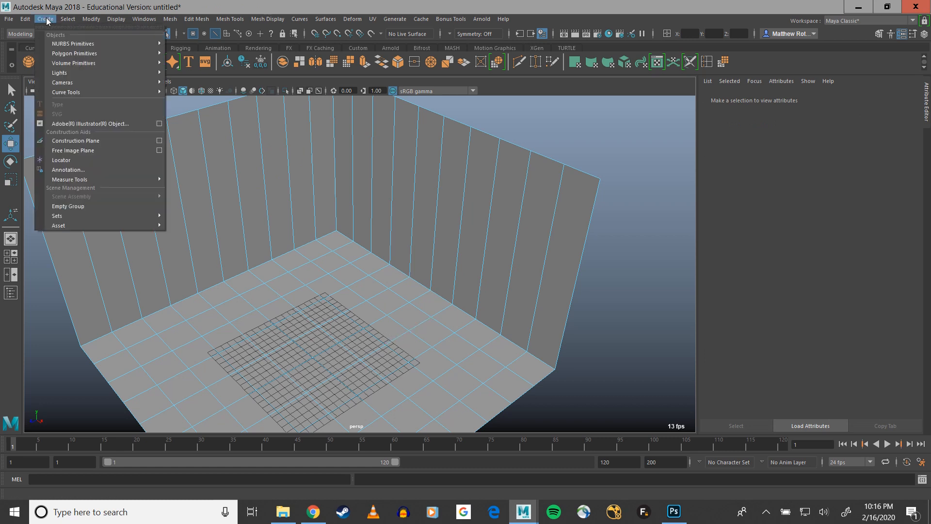
mouse_move(63, 82)
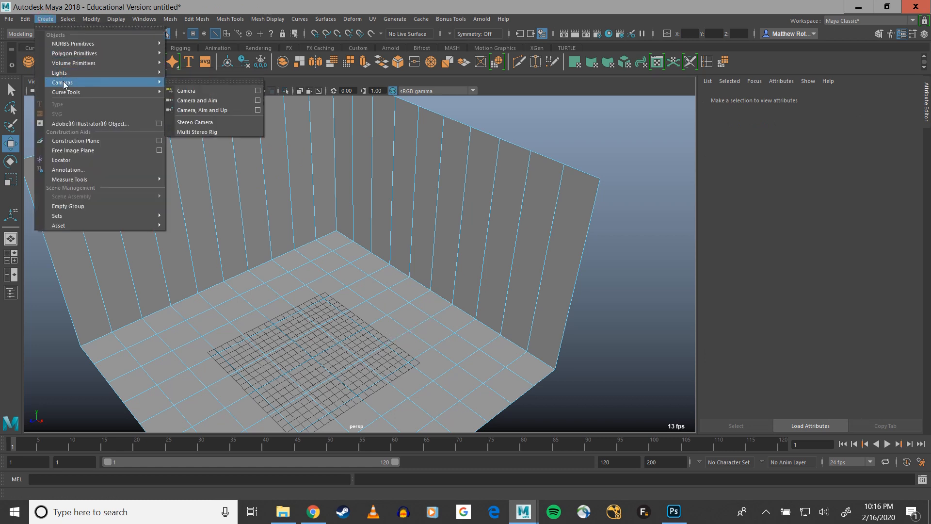
left_click(195, 89)
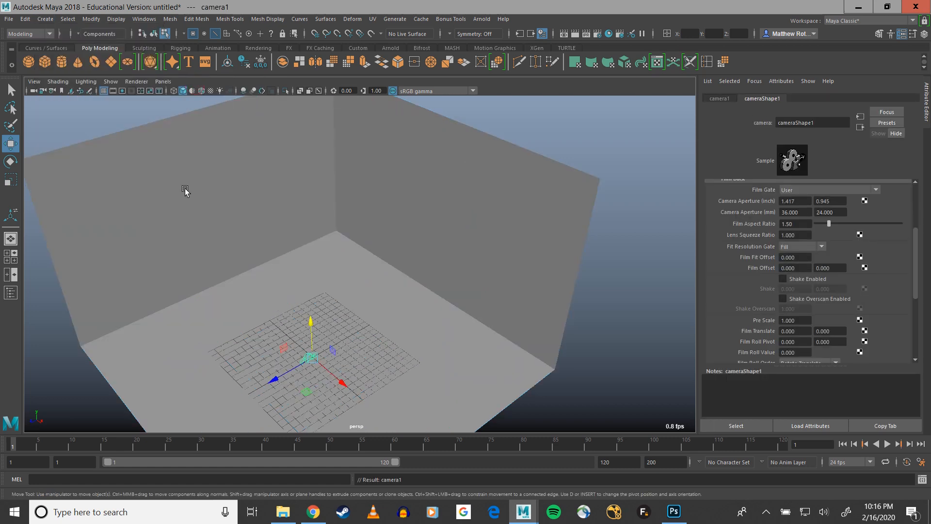
left_click(163, 81)
mouse_move(193, 92)
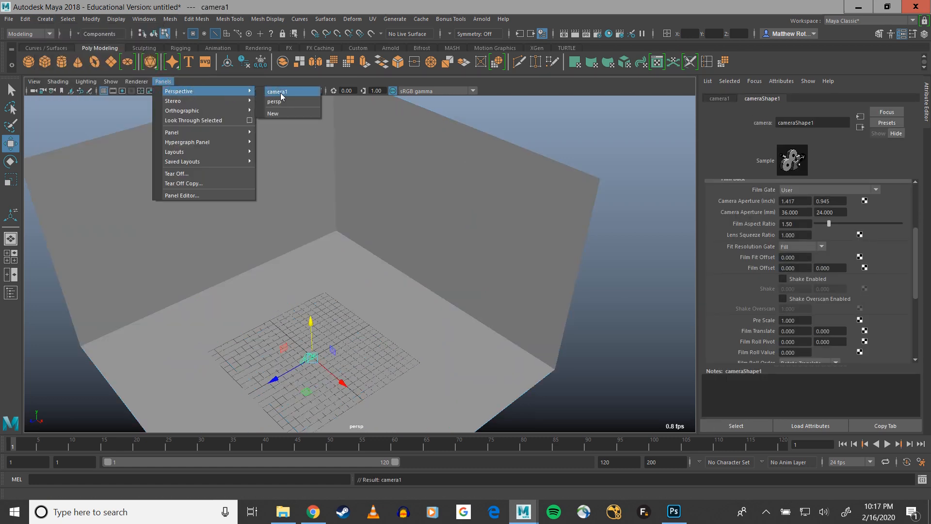
left_click(310, 91)
- Position camera1 to look slightly down into the corner where the two walls meet the floor
middle_click_drag(382, 255, 372, 342, "alt")
scroll(353, 254, "down", 5)
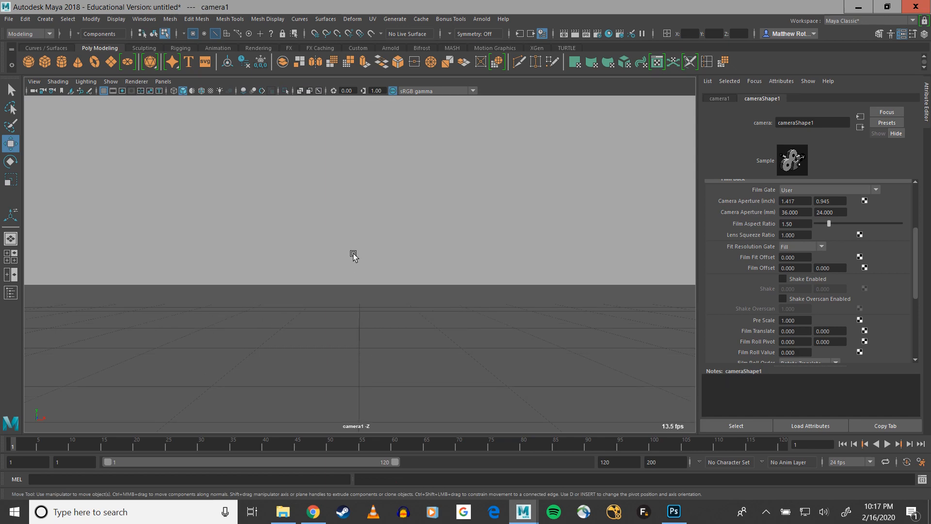
left_click_drag(359, 242, 355, 262, "alt")
mouse_move(355, 263)
middle_mouse_down("alt")
mouse_move(357, 392)
mouse_move(378, 334)
mouse_move(440, 391)
mouse_move(320, 336)
middle_mouse_up("alt")
left_click_drag(309, 322, 318, 326, "alt")
middle_click_drag(319, 327, 397, 323, "alt")
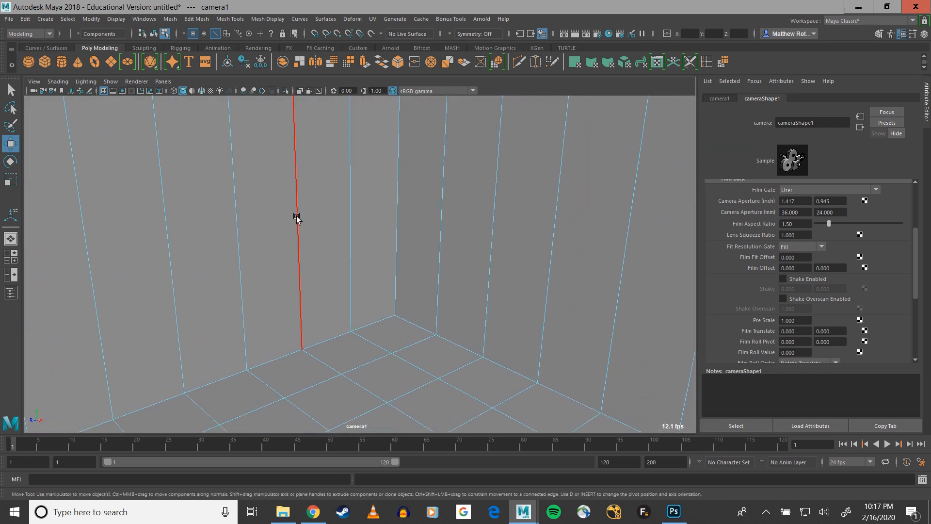
scroll(297, 218, "down", 3)
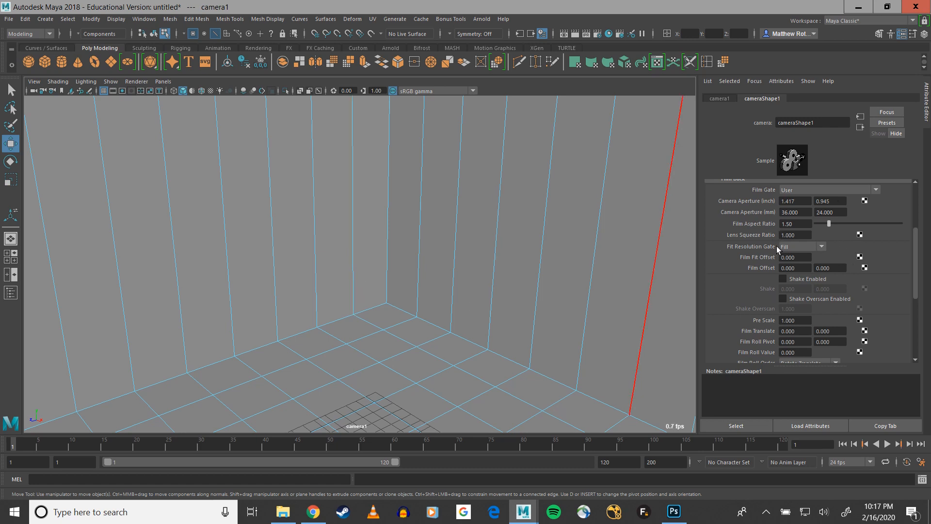
- Try very long and very short focal lengths on camera1, ending with a value of 10
scroll(740, 258, "up", 3)
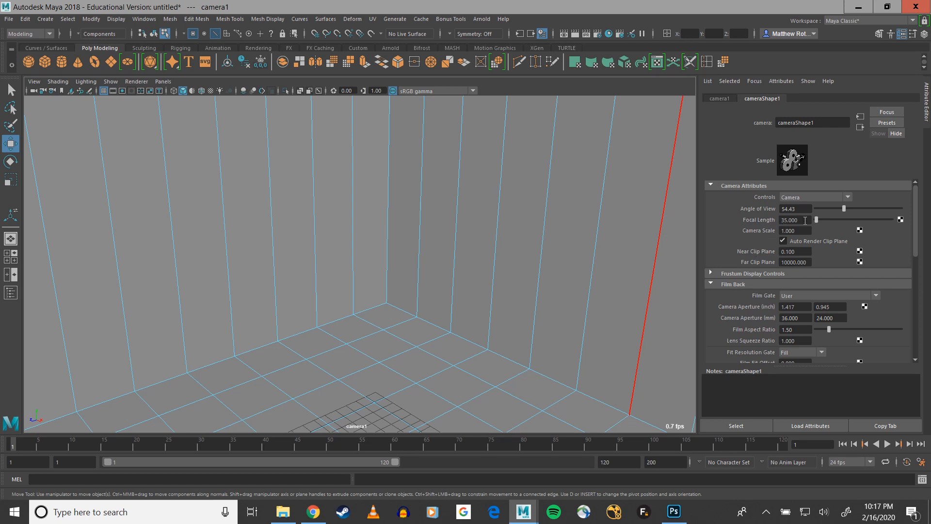
left_click_drag(805, 221, 720, 217)
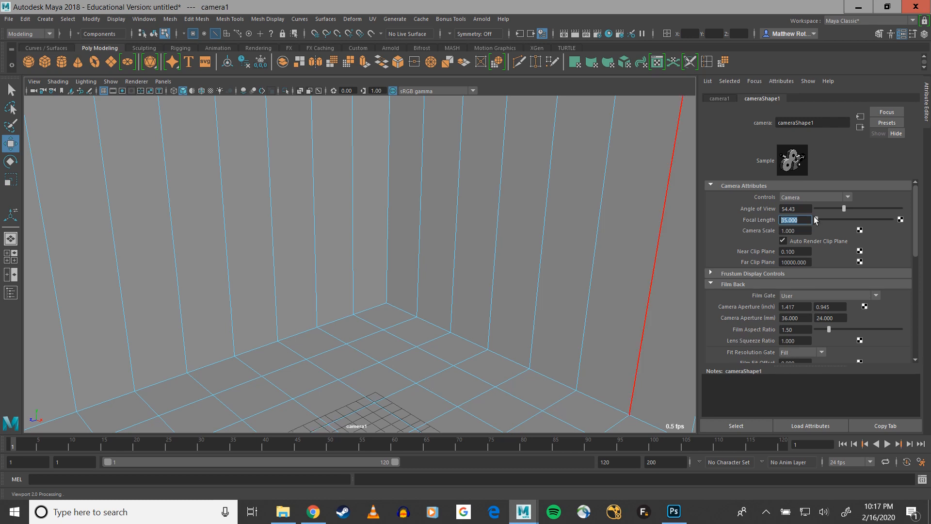
left_click_drag(817, 220, 817, 219)
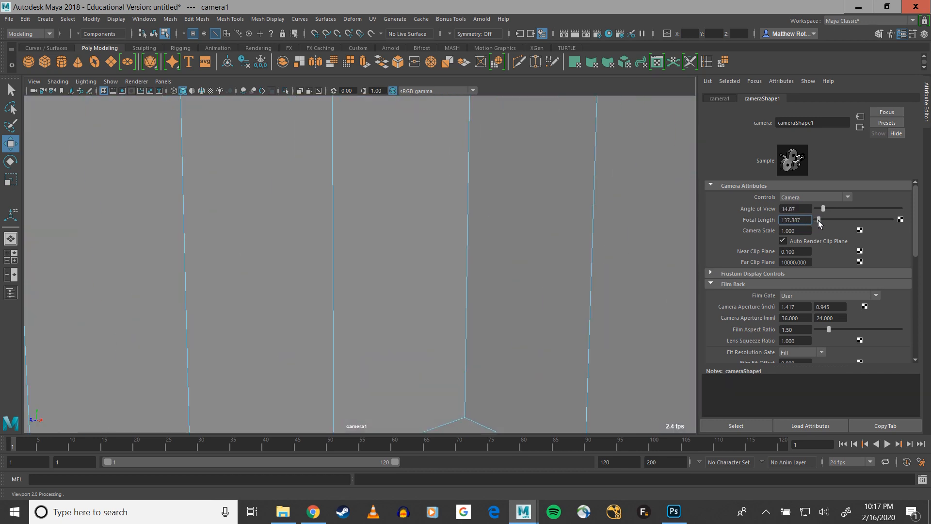
left_click_drag(819, 220, 731, 215)
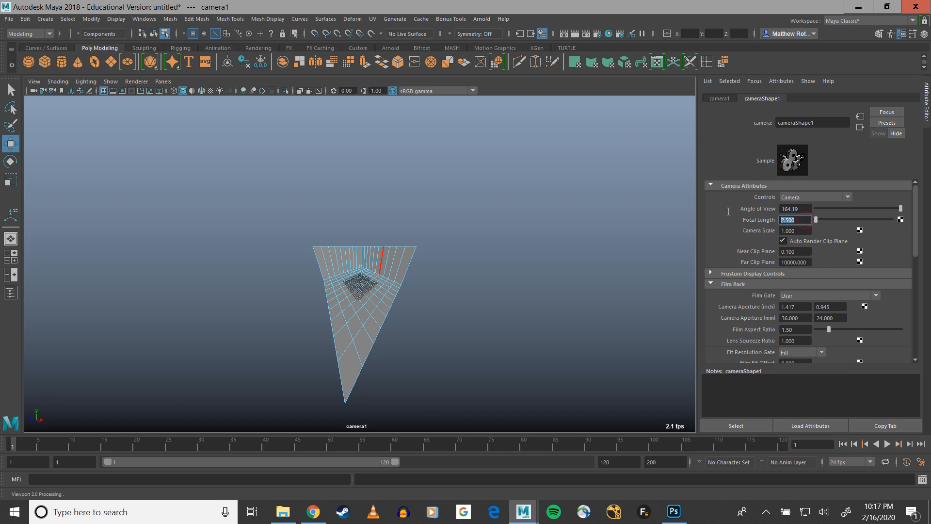
type("10")
key("Return")
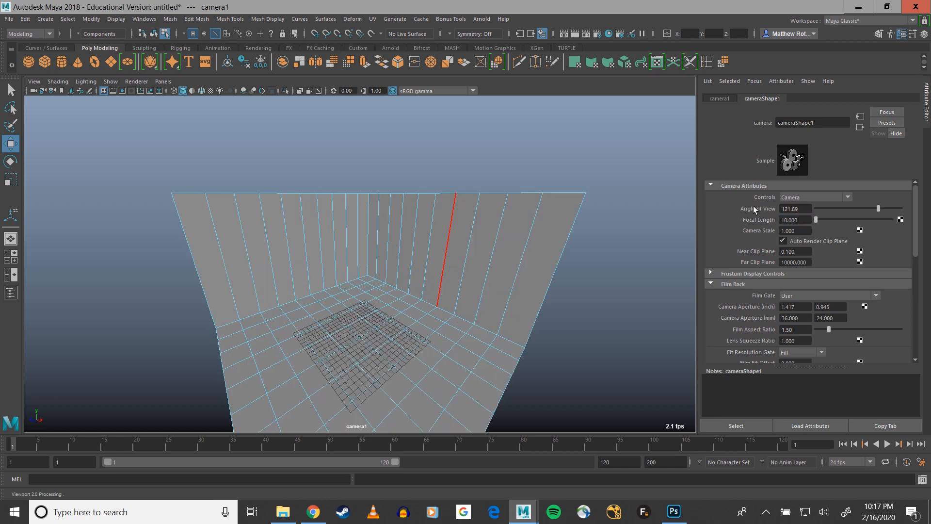
- Try a focal length of 50 on camera1
left_click_drag(806, 219, 750, 214)
type("50")
key("Return")
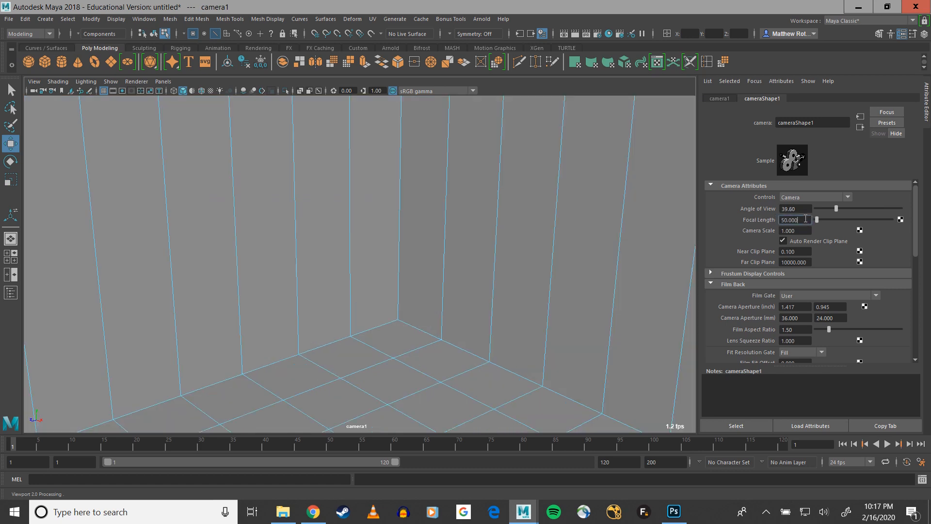
- Set the focal length of camera1 to 20
left_click_drag(805, 220, 771, 218)
type("20")
key("Return")
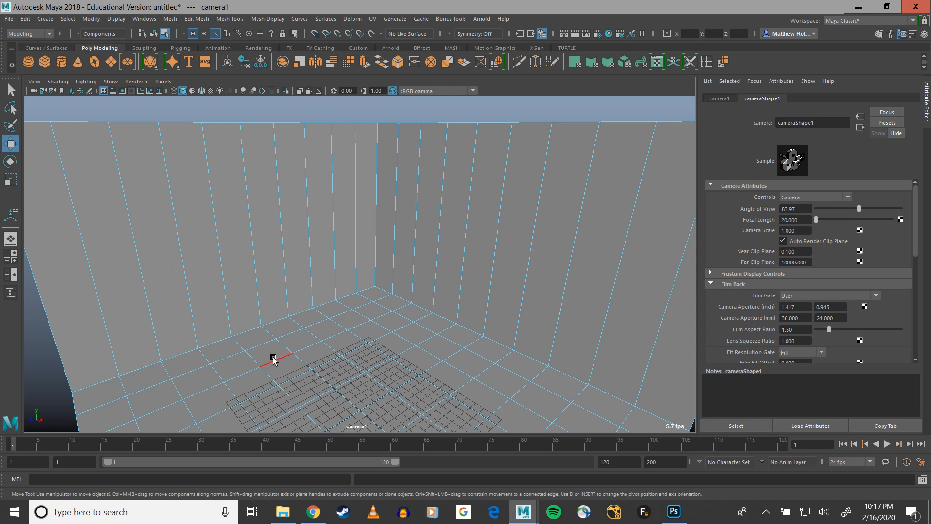
- Switch to Chrome and look up the rear camera focal length in the iPhone 8 Plus quick specs
mouse_move(313, 512)
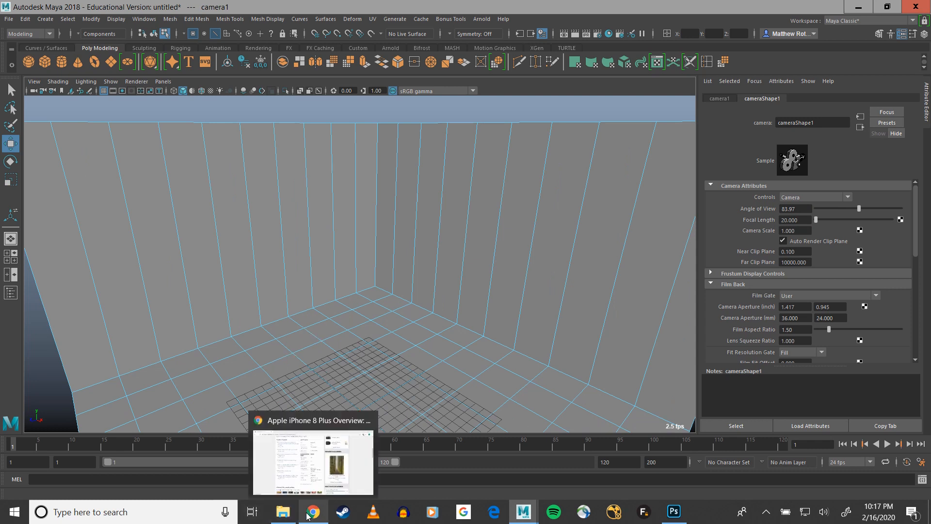
left_click(324, 486)
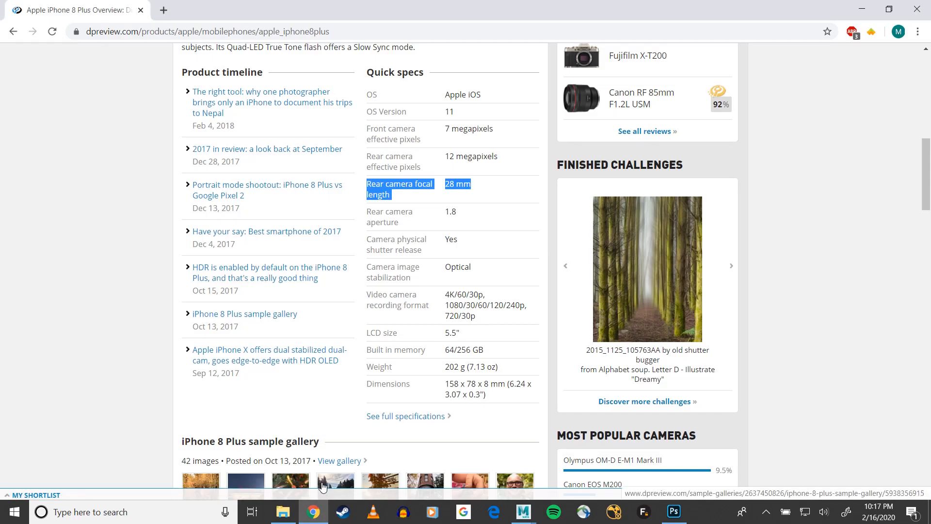
left_click(446, 212)
left_click_drag(364, 183, 456, 195)
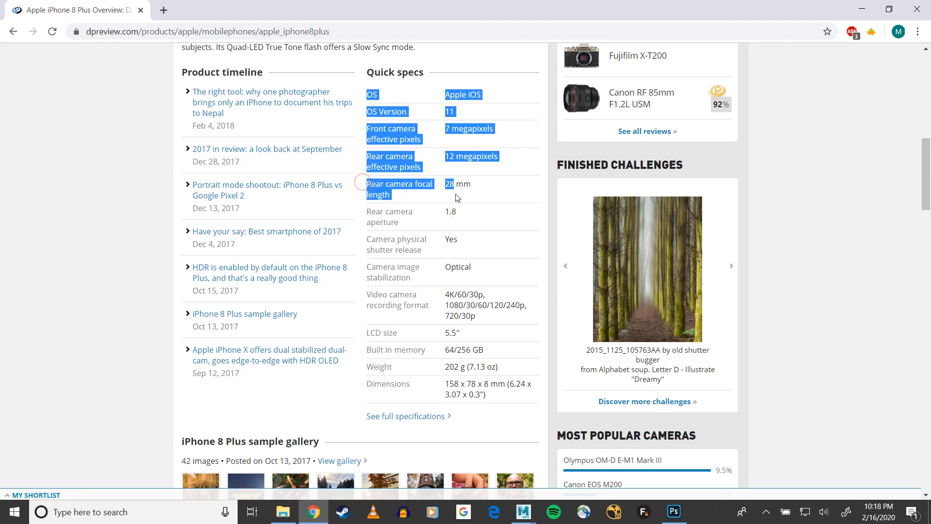
left_click(456, 195)
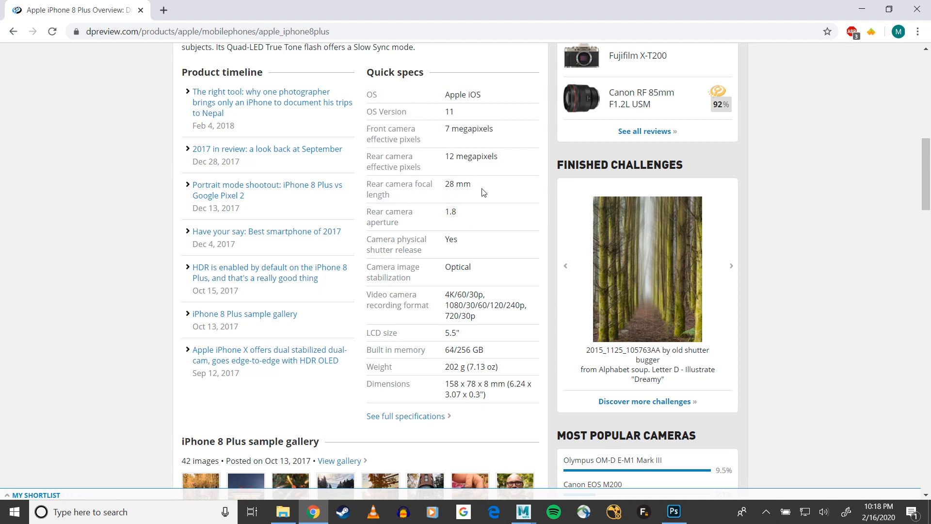
- Switch back to Maya and set the focal length of camera1 to 28
scroll(483, 193, "up", 3)
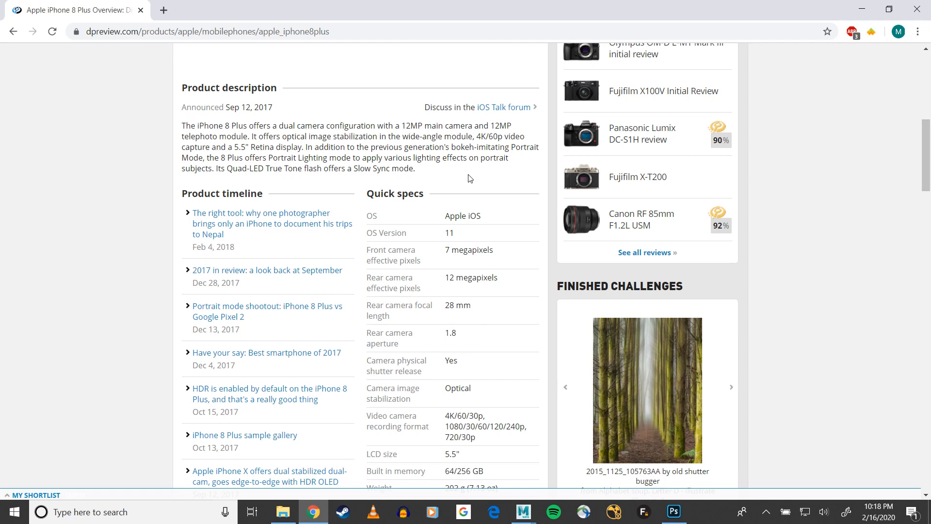
scroll(335, 301, "down", 1)
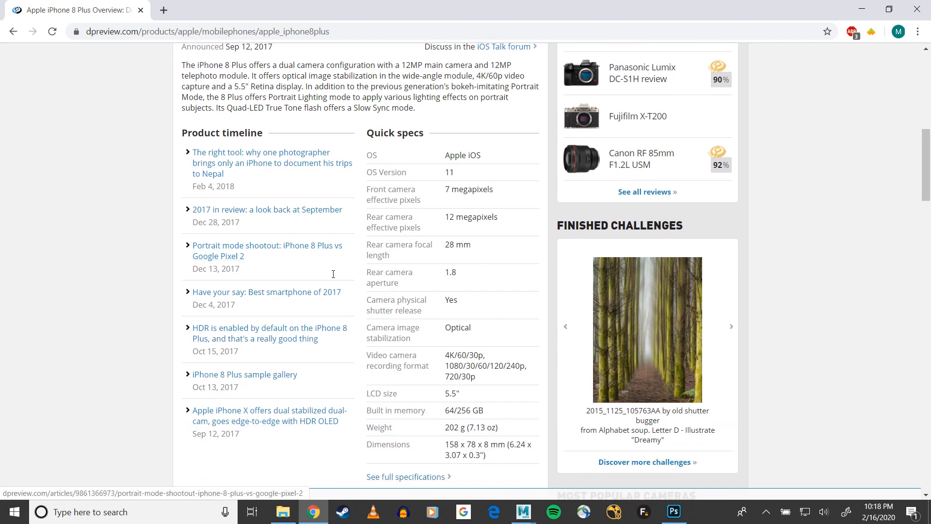
mouse_move(523, 512)
left_click(595, 481)
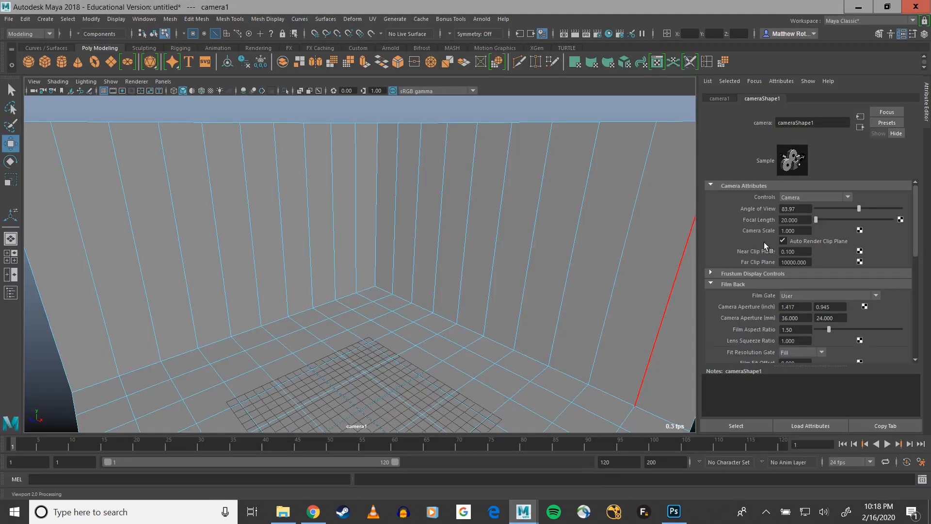
left_click(804, 220)
type("28")
key("Return")
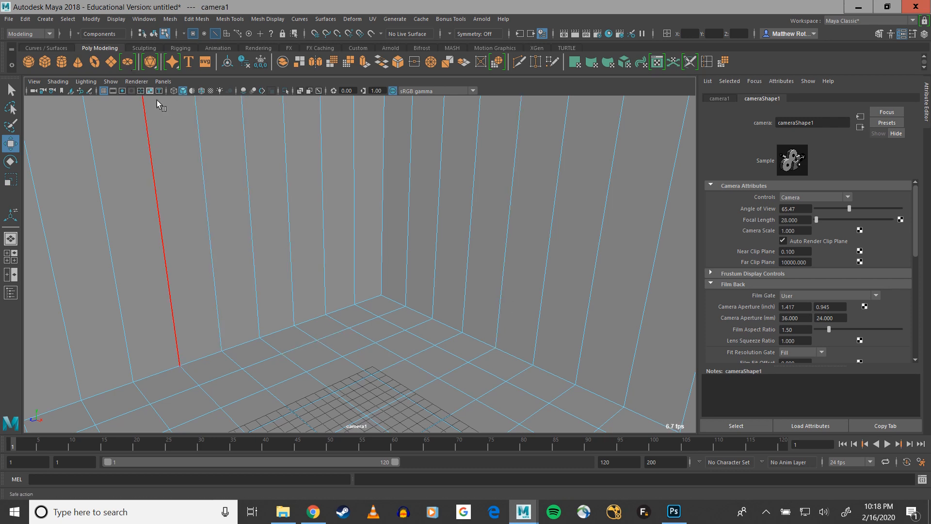
- Import IMG_4072.jpg from D:\Camera_matching_demo as an image plane for camera1
left_click(40, 84)
mouse_move(83, 301)
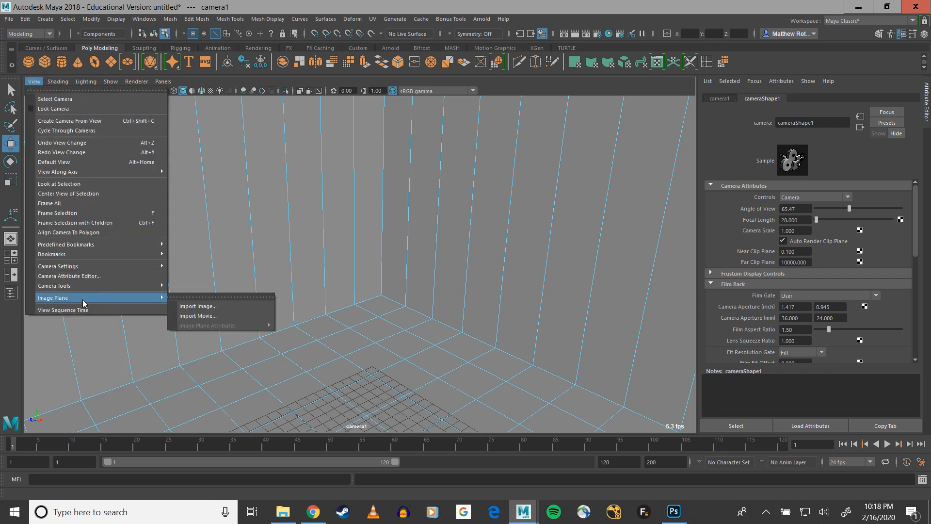
left_click(210, 306)
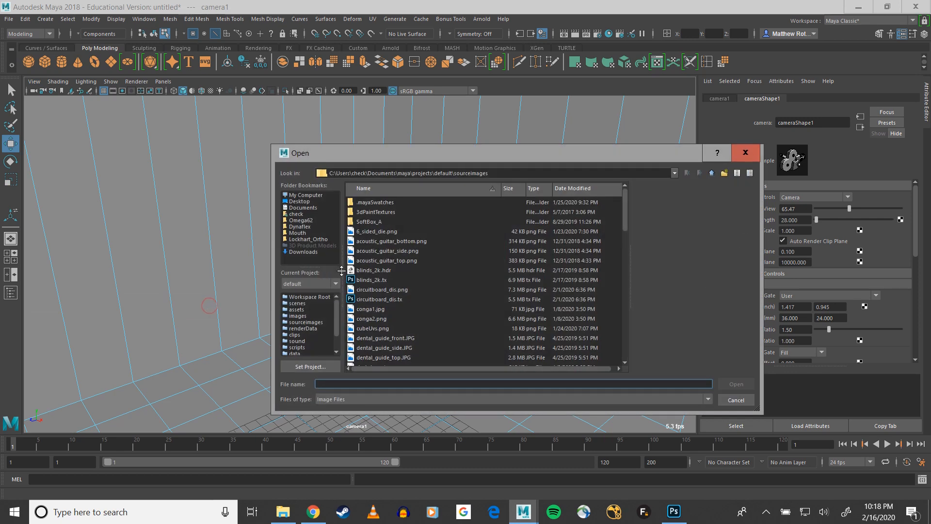
left_click(298, 195)
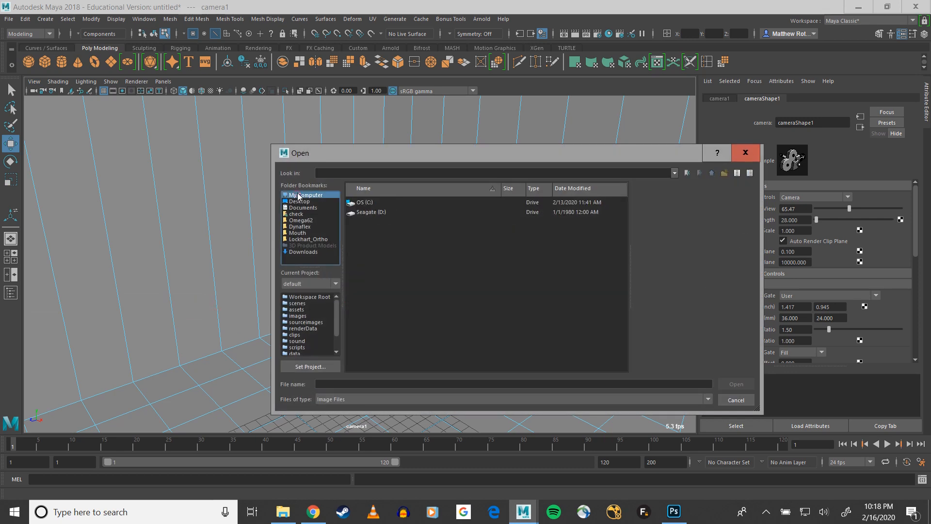
double_click(377, 213)
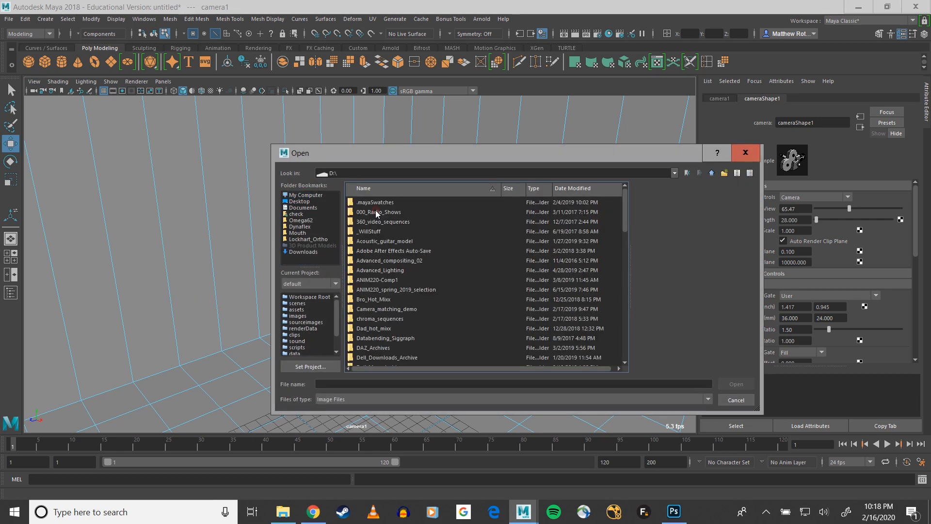
double_click(373, 309)
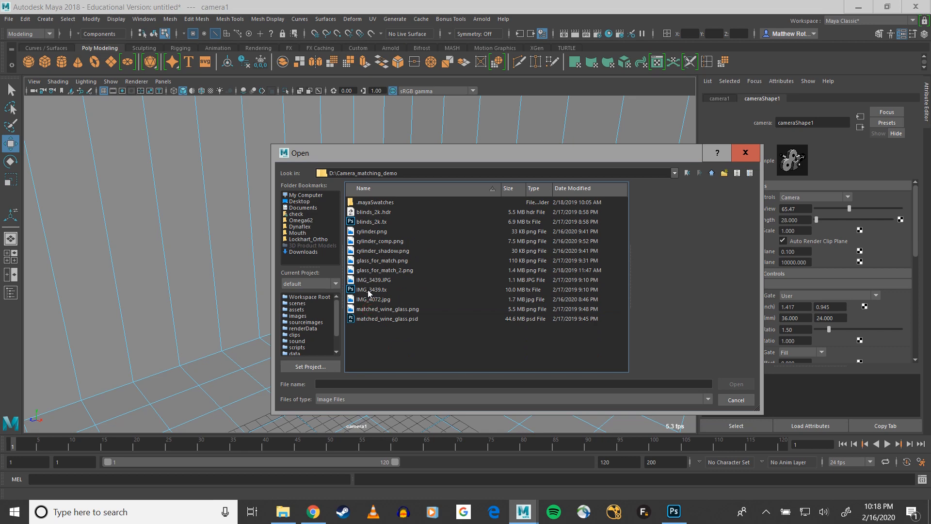
left_click(376, 300)
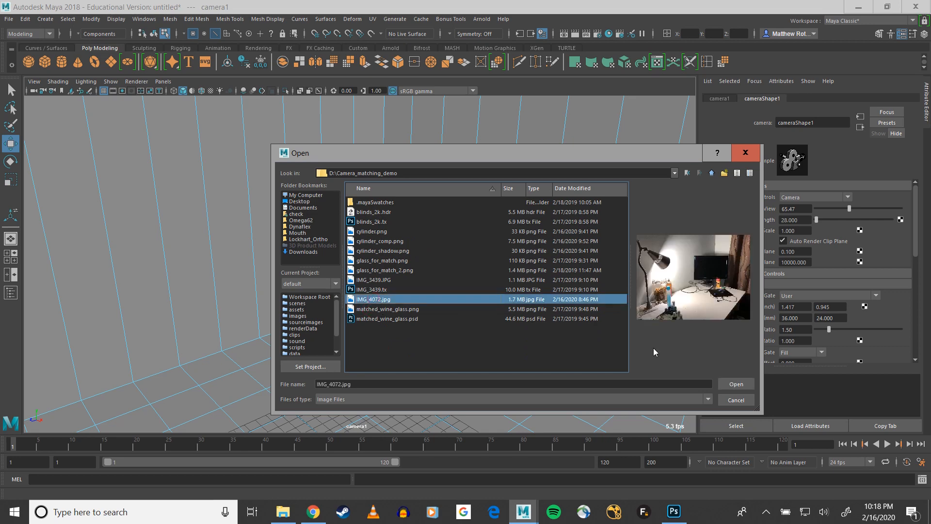
left_click(736, 385)
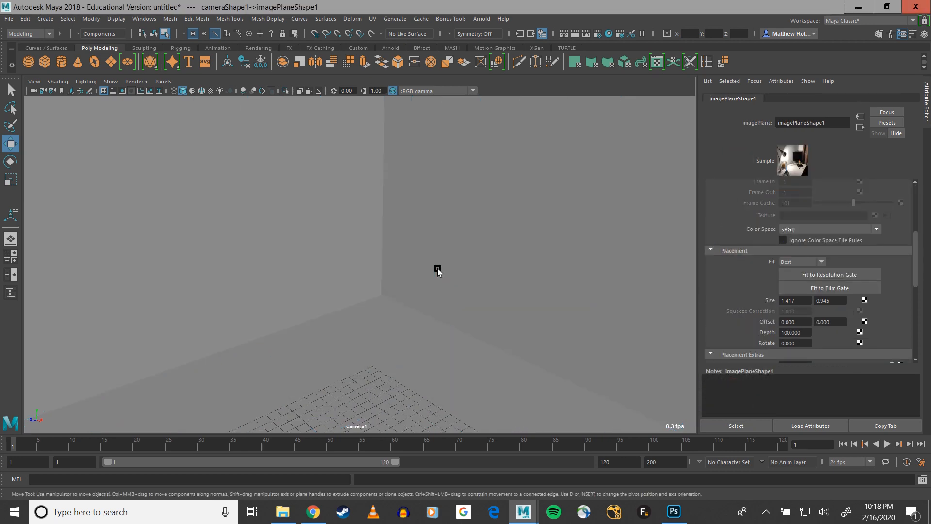
- Switch the camera1 view to wireframe and adjust the camera's distance and angle against the desk photo
key("4")
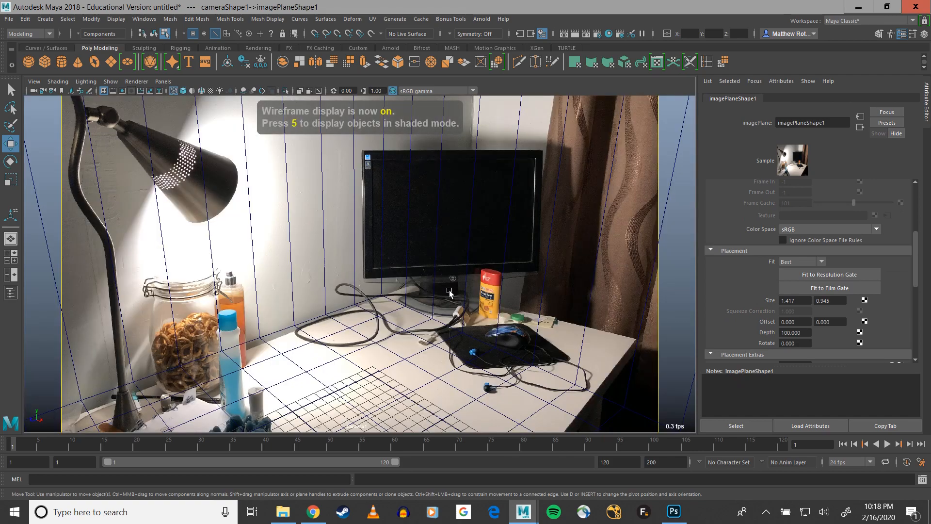
right_click_drag(450, 291, 453, 408, "alt")
left_click_drag(453, 408, 411, 364, "alt")
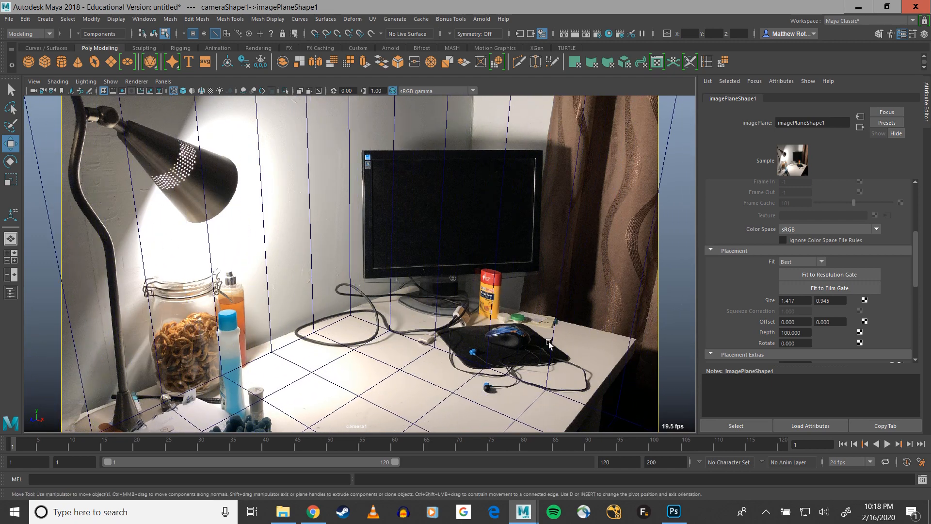
left_click_drag(579, 392, 574, 370, "alt")
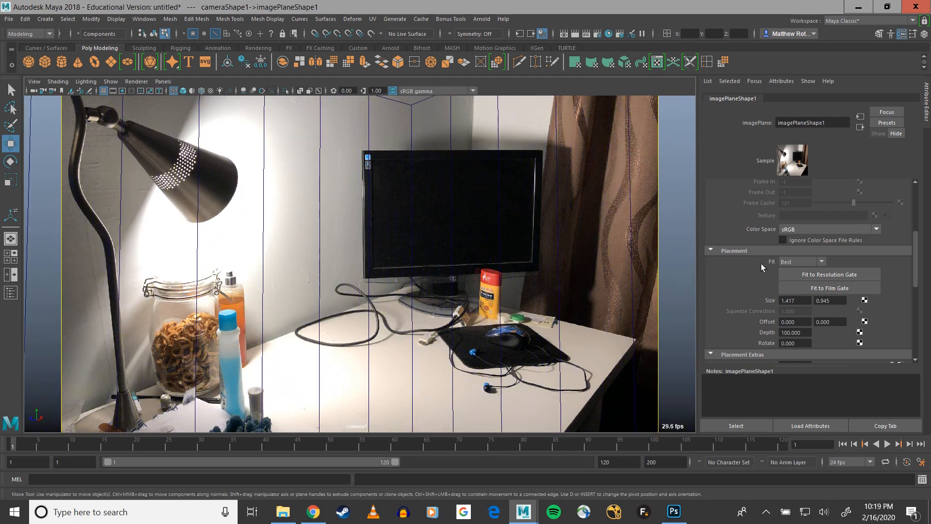
- Try the Horizontal and Fill fit options on the image plane and return the fit to Best
scroll(744, 286, "up", 3)
scroll(744, 287, "down", 6)
scroll(778, 218, "up", 1)
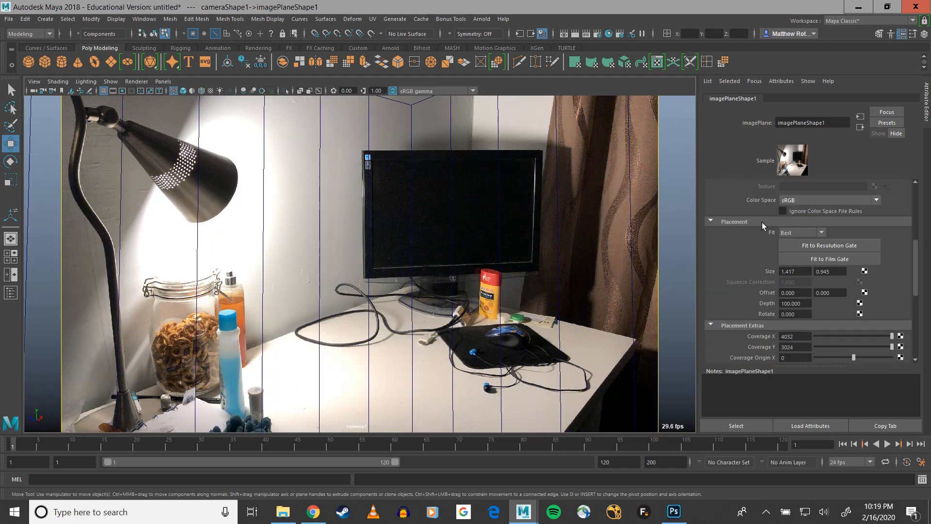
left_click(822, 232)
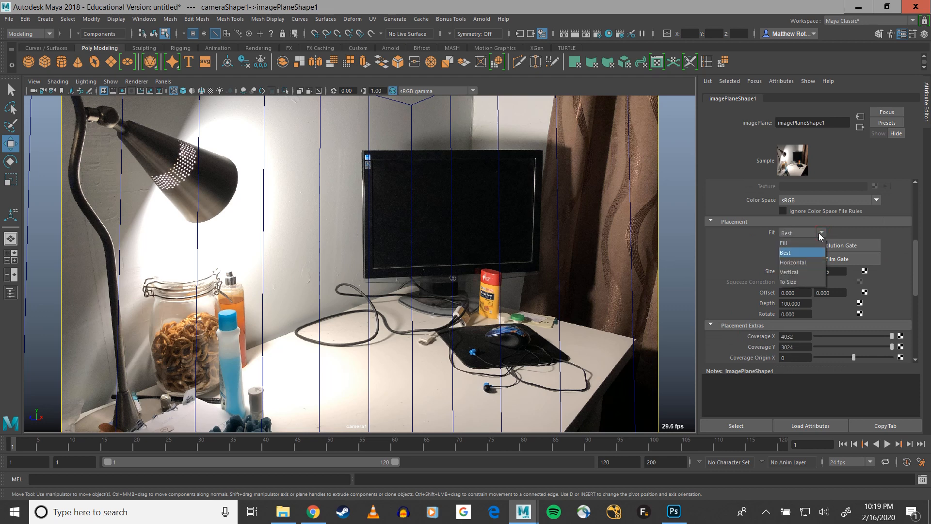
left_click(748, 252)
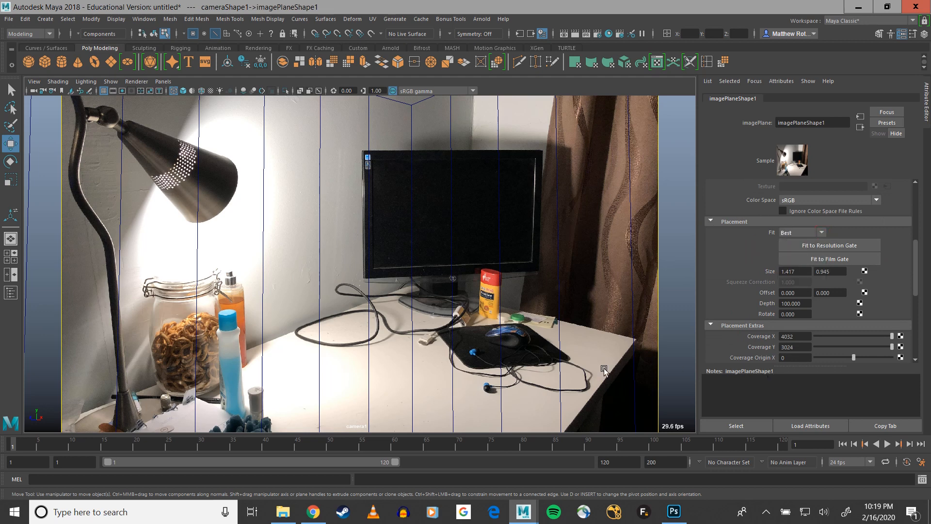
left_click(791, 233)
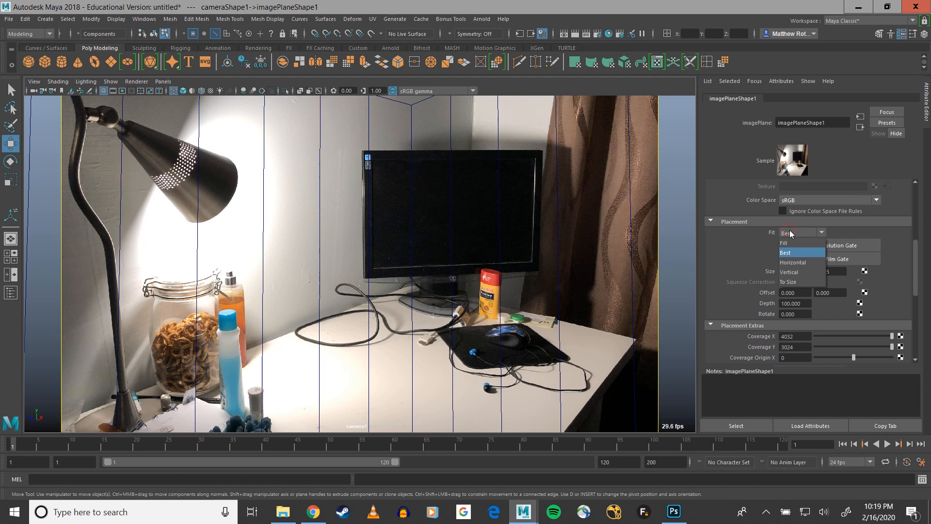
left_click(802, 263)
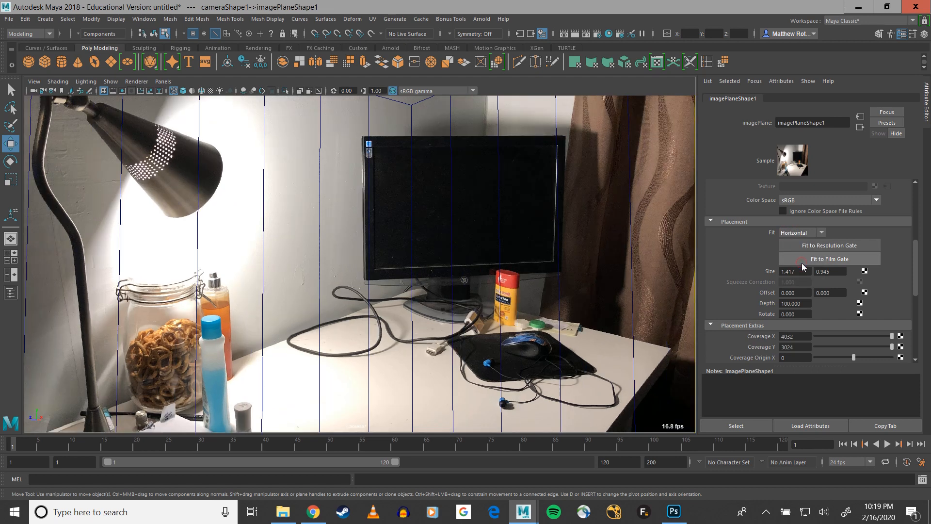
left_click(793, 232)
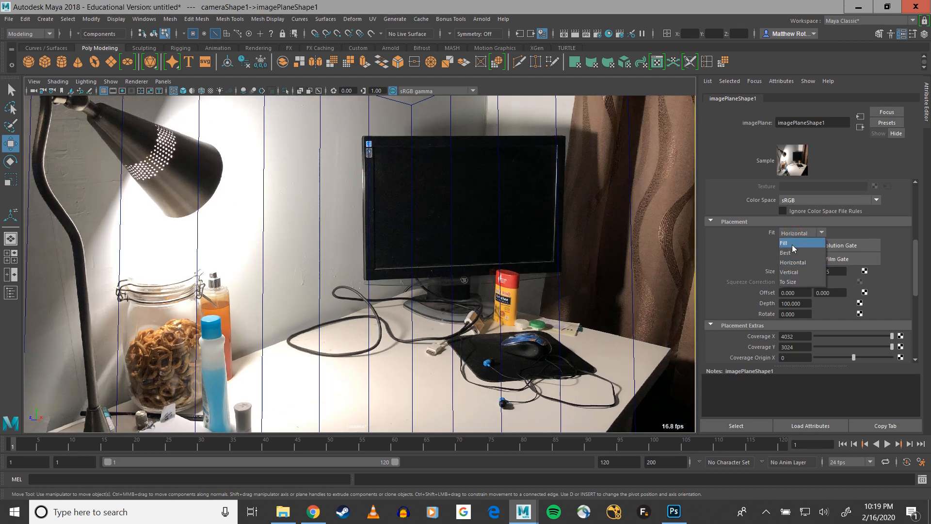
left_click(793, 243)
left_click(791, 234)
left_click(790, 252)
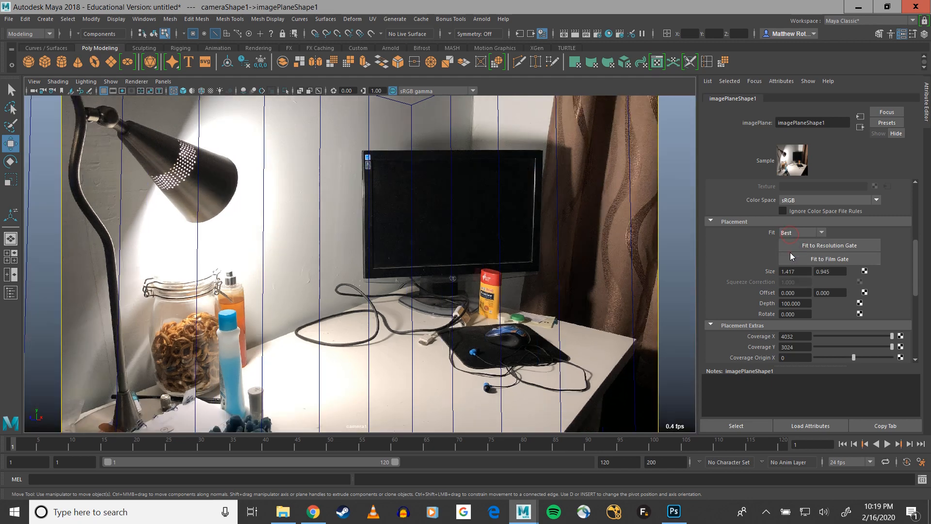
- Turn the camera1 view down toward the floor, show the resolution gate, and fit the image plane to it
left_click_drag(545, 290, 480, 322, "alt")
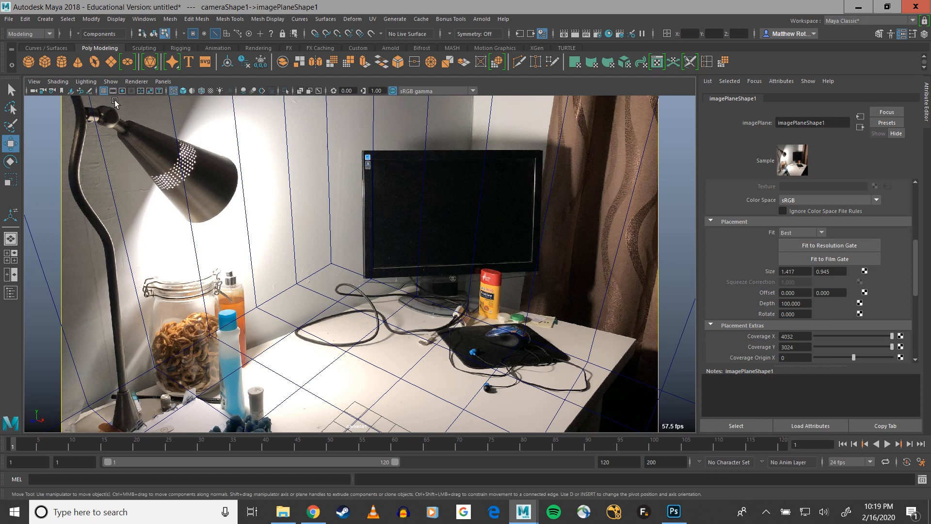
left_click(131, 91)
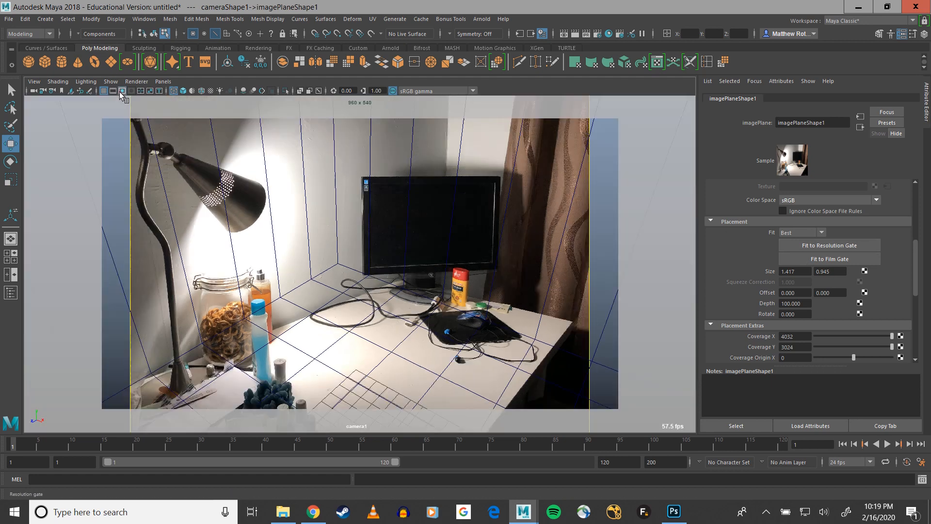
left_click(861, 246)
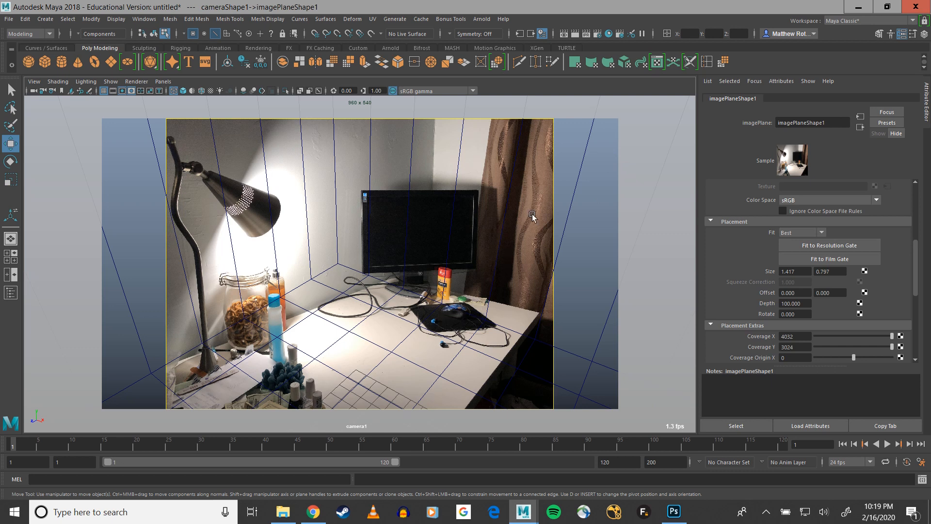
- Switch to File Explorer and look up the pixel dimensions of IMG_4072.jpg in its properties
left_click(282, 513)
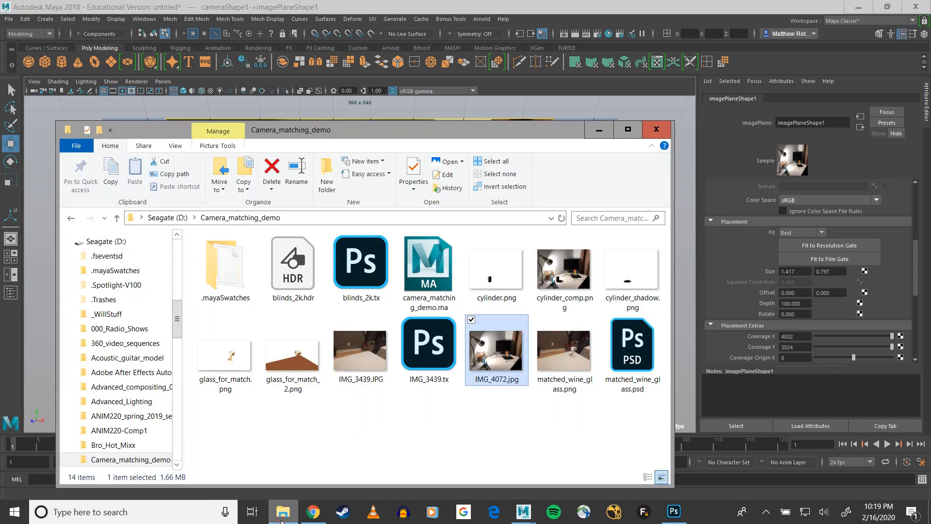
right_click(504, 352)
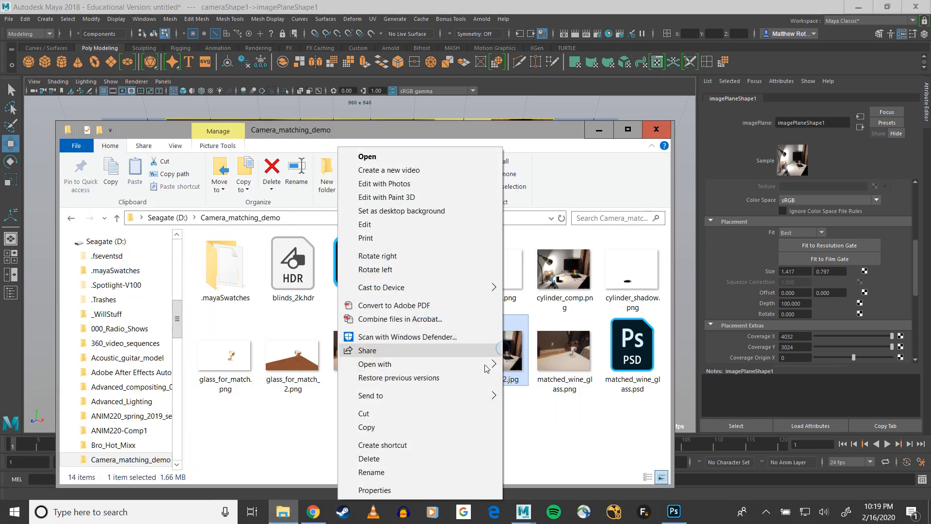
left_click(423, 492)
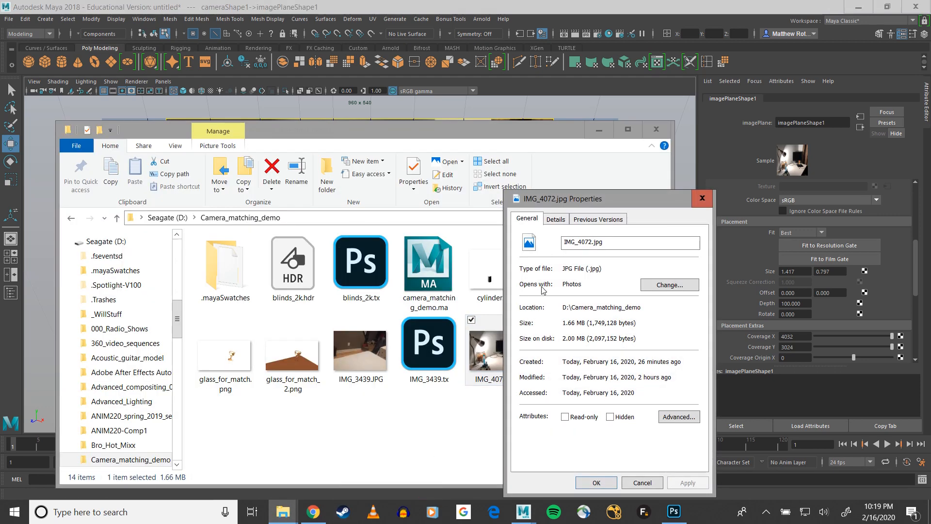
left_click(556, 218)
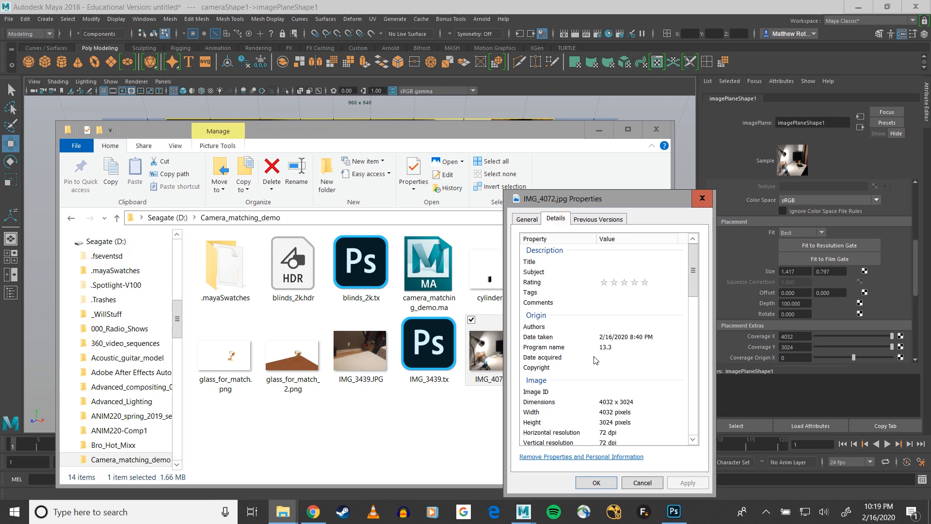
scroll(598, 361, "down", 2)
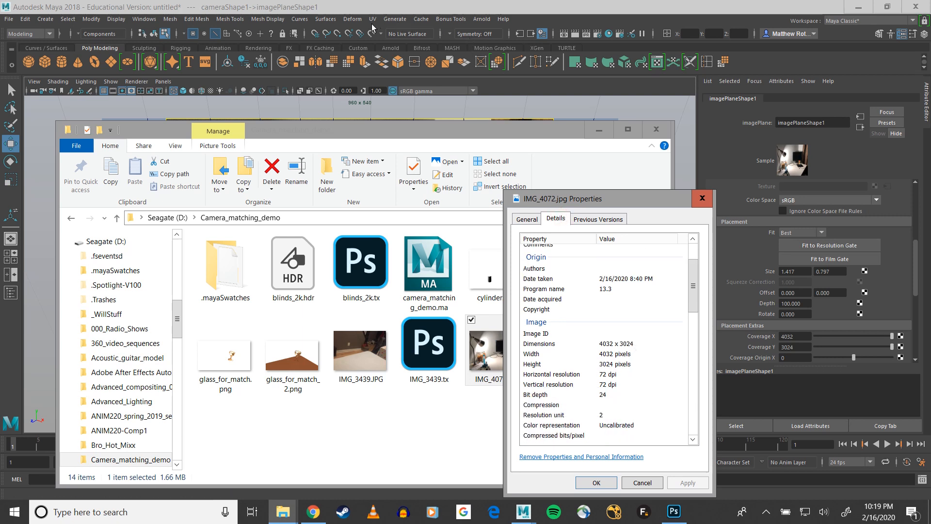
- Return to Maya, bring up the render image size settings, and recheck the pixel dimensions in the properties of IMG_4072.jpg
left_click(596, 34)
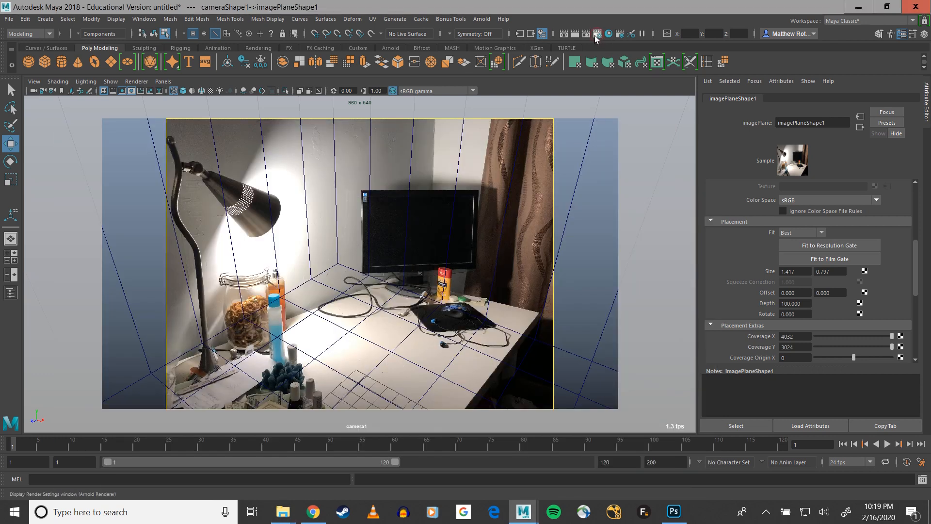
left_click(595, 36)
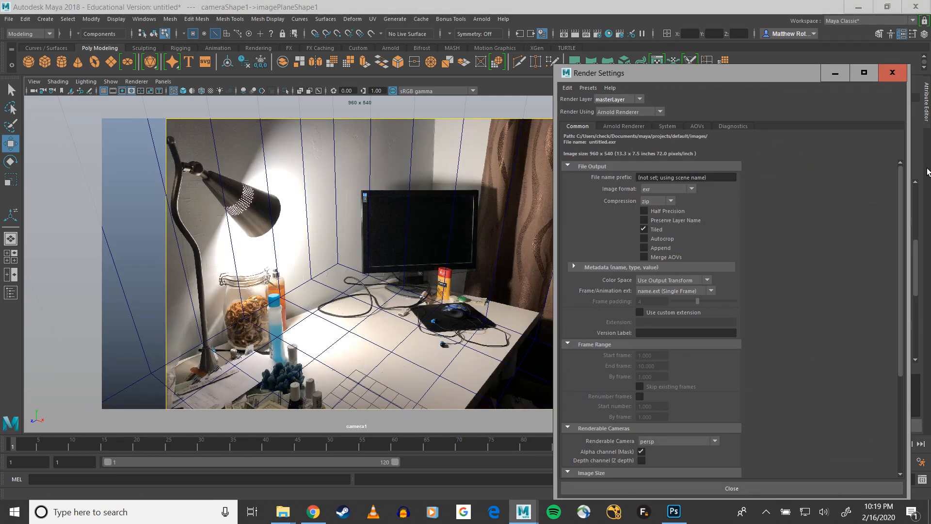
left_click_drag(912, 173, 848, 172)
scroll(601, 349, "down", 2)
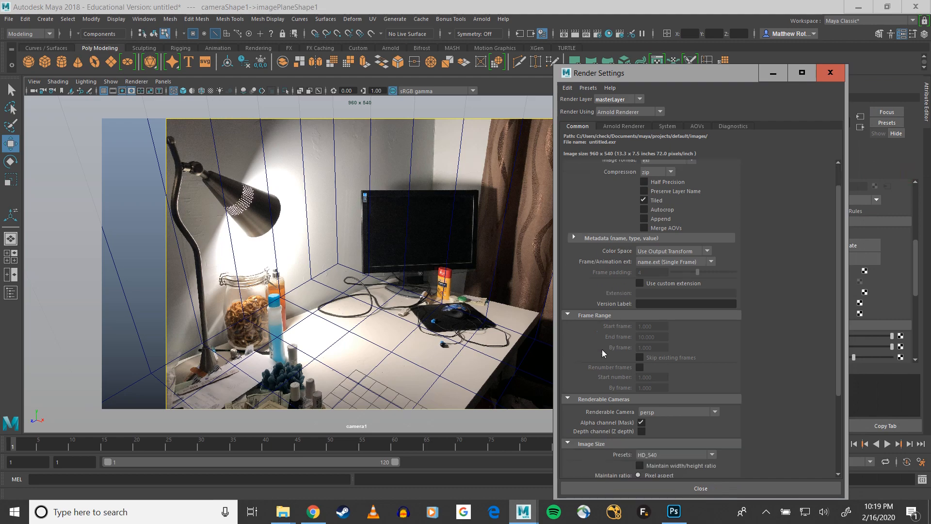
scroll(599, 348, "down", 5)
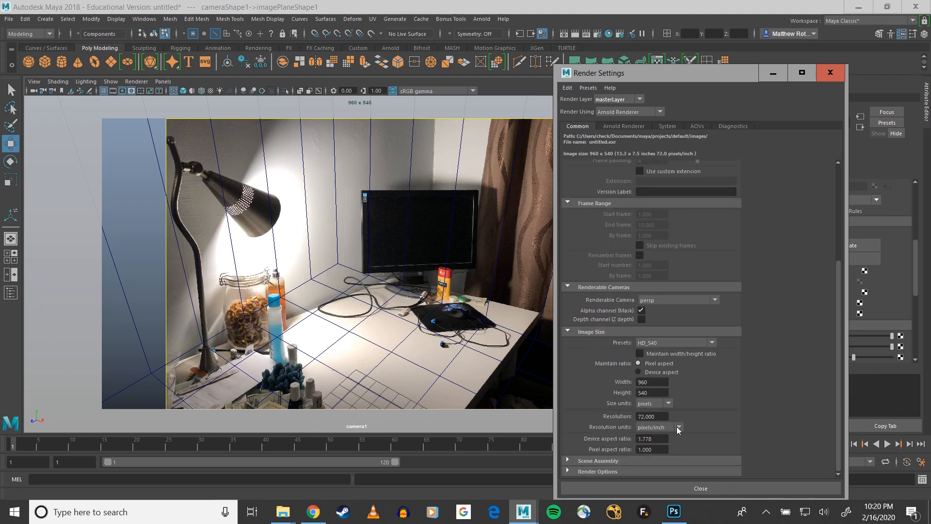
left_click(296, 519)
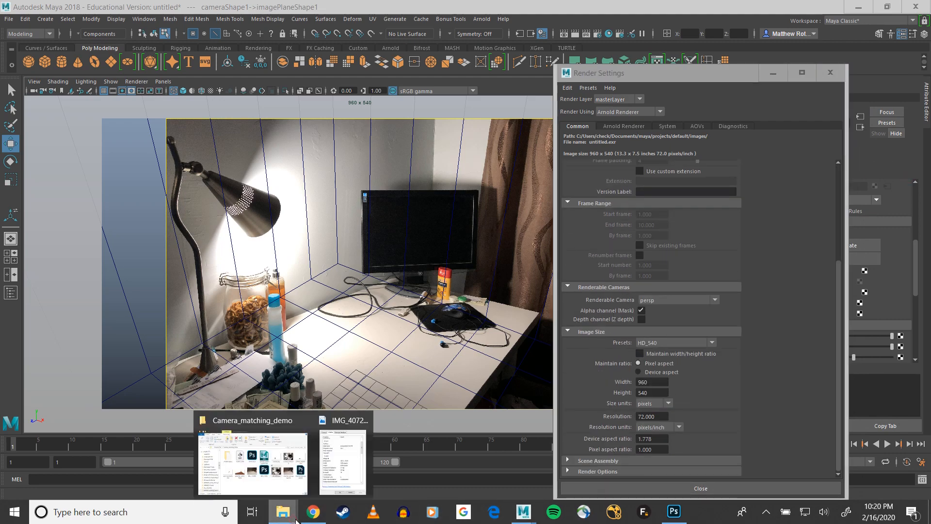
left_click(354, 475)
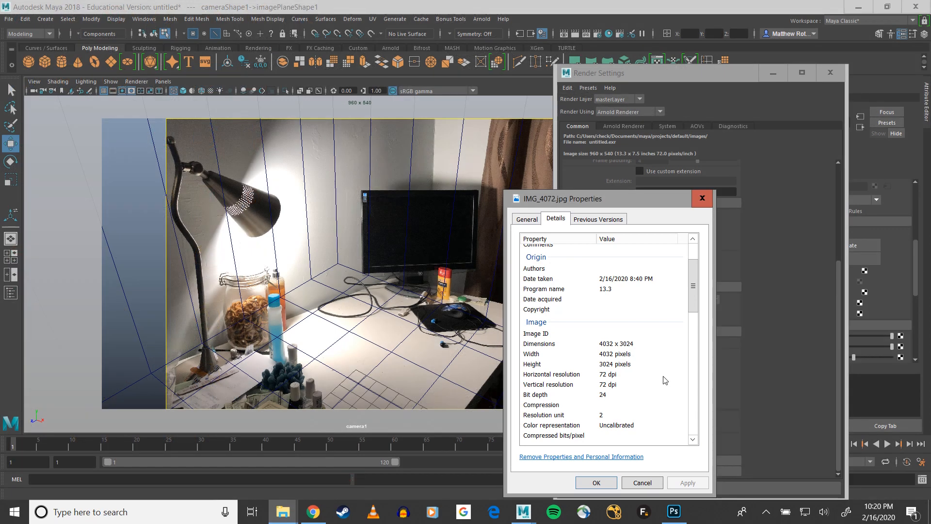
left_click(780, 336)
- Set the render image size to a width of 4032 and a height of 3024 pixels
left_click_drag(667, 382, 596, 381)
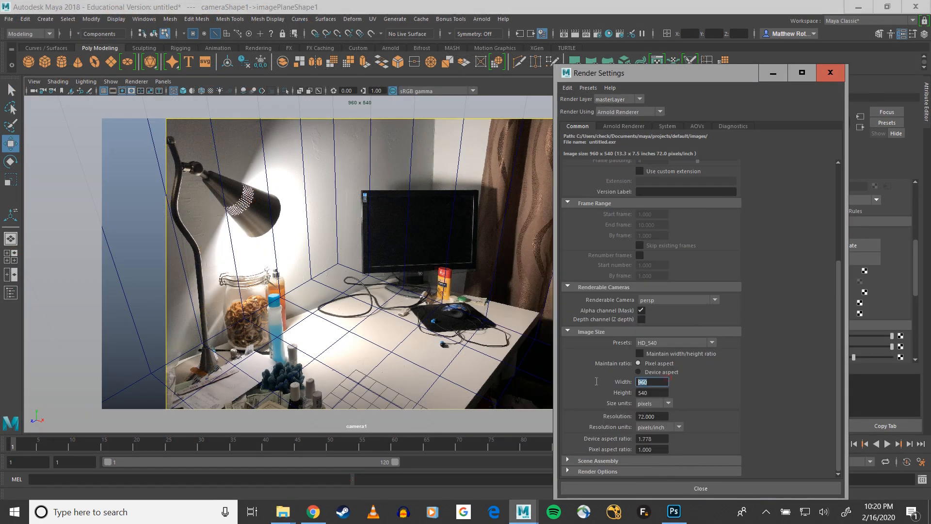
type("4032")
key("Return")
left_click_drag(667, 393, 608, 389)
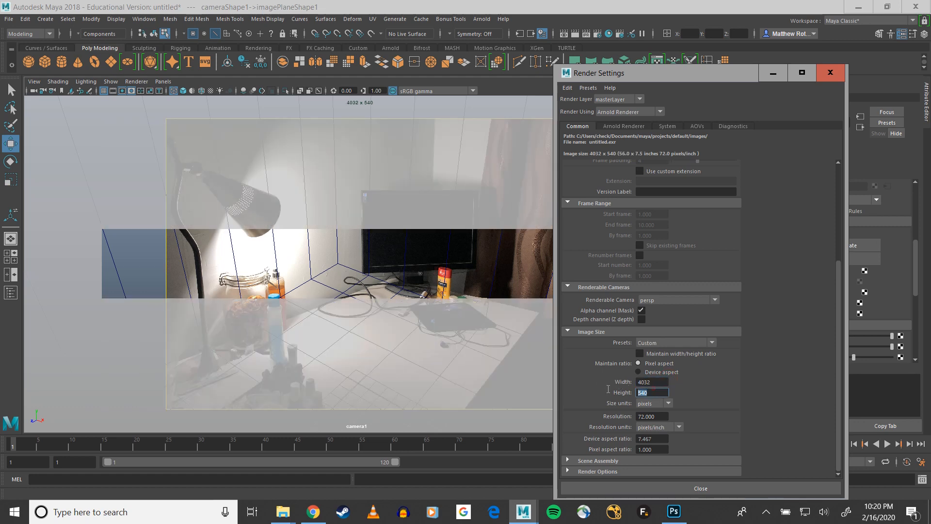
type("3024")
key("Return")
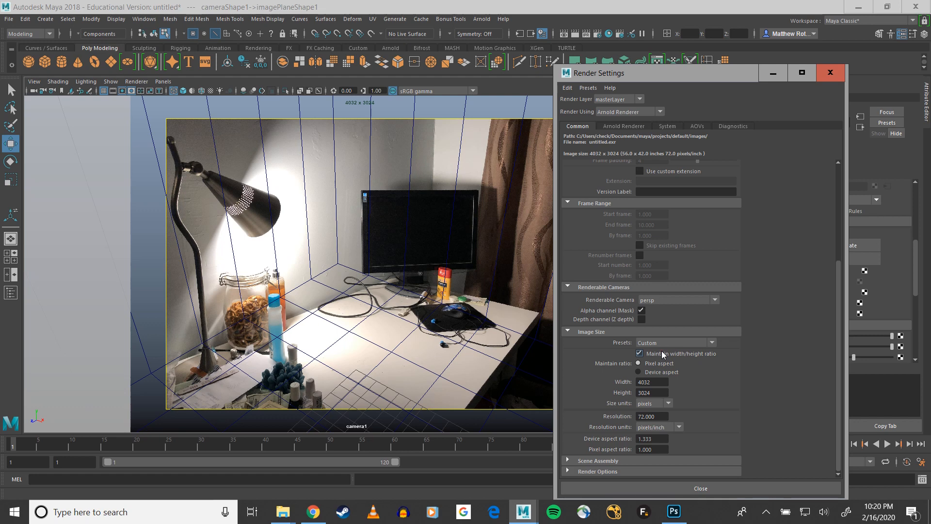
- Lock the render width/height ratio, reduce the width to 1920 pixels, and close the render settings
double_click(664, 384)
type("1920")
key("Return")
double_click(656, 381)
double_click(649, 393)
left_click(830, 73)
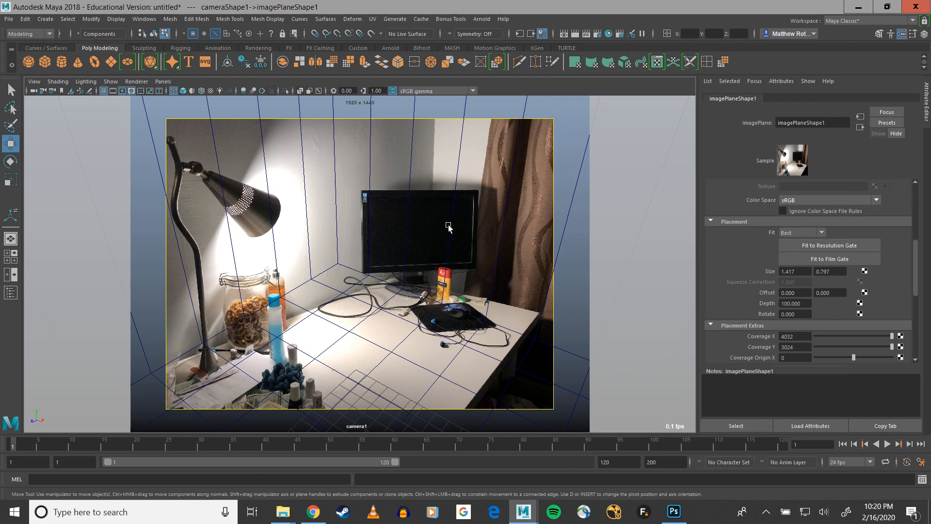
- Fit the image plane to the resolution gate and reposition camera1 to bring the modelled wall corner toward the photo's corner
left_click(857, 243)
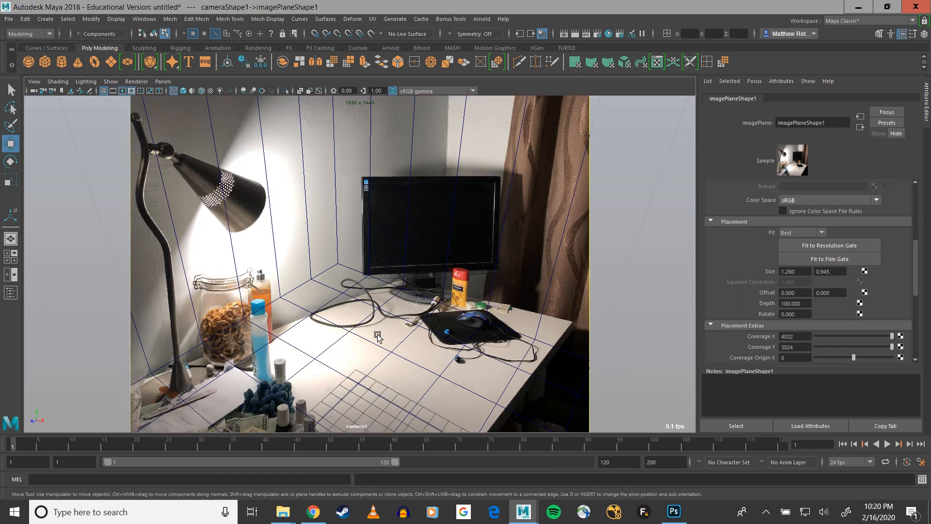
mouse_move(381, 338)
left_mouse_down("alt")
mouse_move(362, 324)
mouse_move(386, 320)
left_mouse_up("alt")
middle_click_drag(386, 320, 426, 352, "alt")
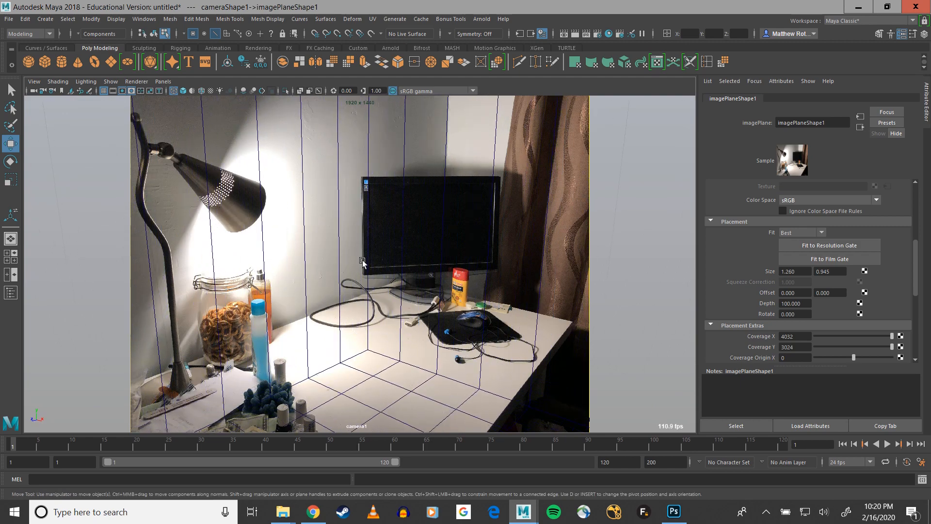
middle_click_drag(380, 267, 476, 260, "alt")
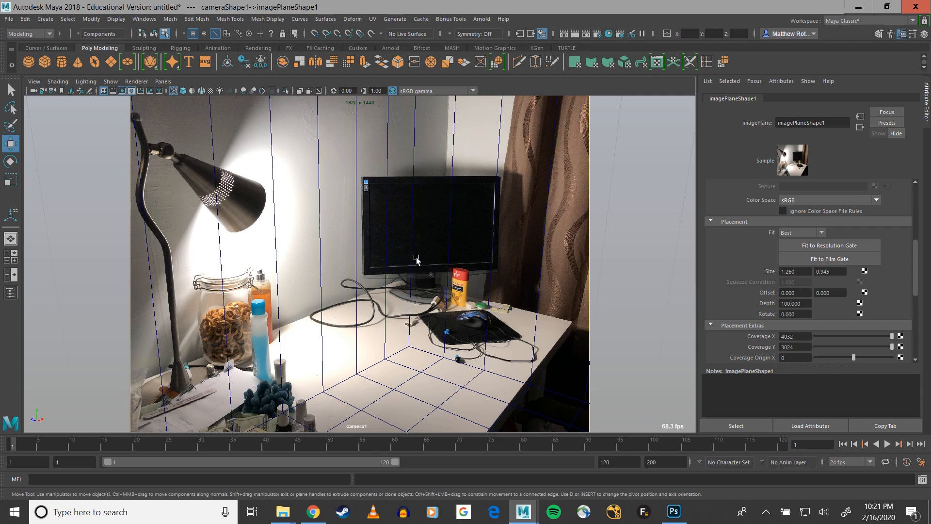
left_click_drag(419, 257, 493, 257, "alt")
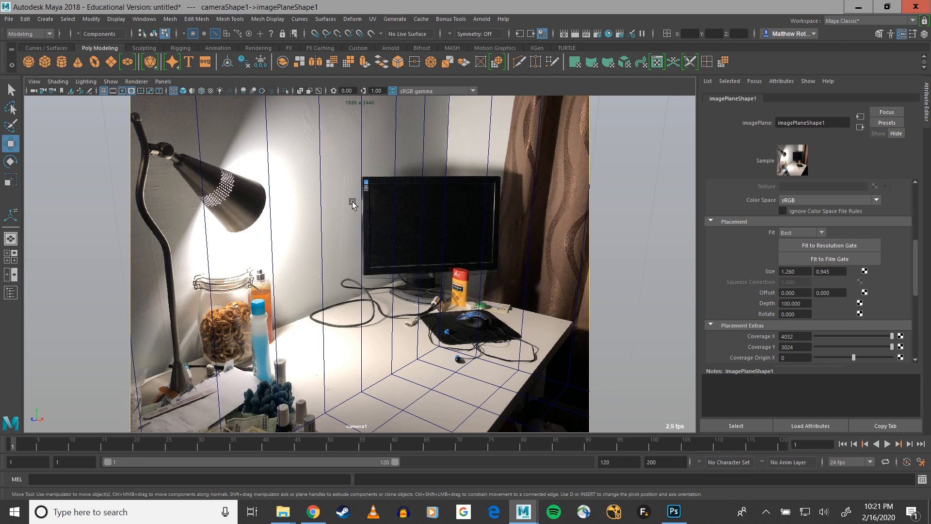
- In the persp view, select the top vertices of both walls and raise them about 40 cm
left_click(163, 81)
mouse_move(242, 91)
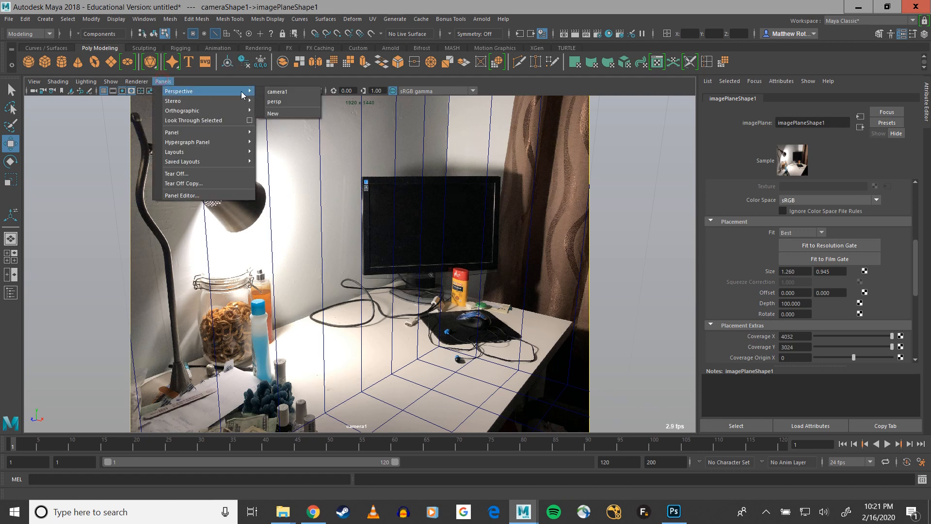
left_click(271, 102)
left_click_drag(369, 146, 464, 184, "alt")
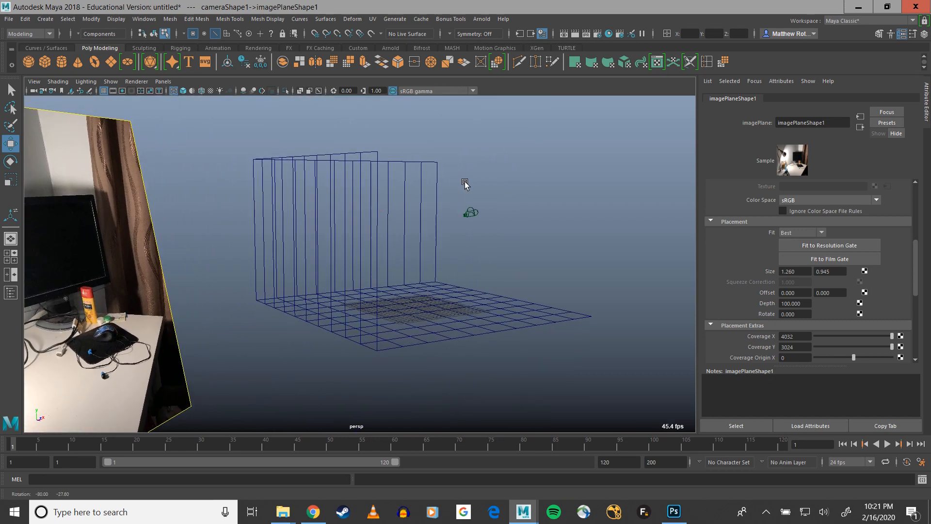
right_click(321, 166)
left_click(302, 159)
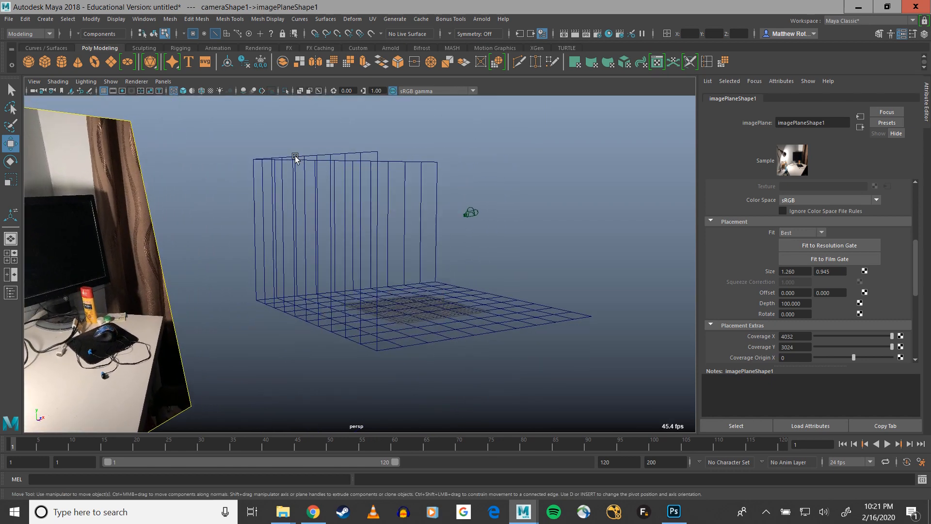
key("q")
right_click_drag(295, 156, 295, 130)
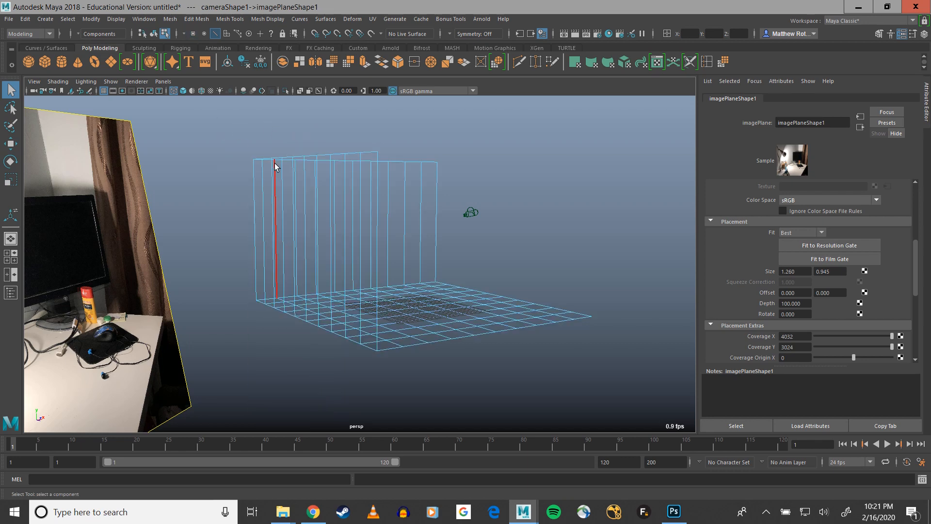
right_click_drag(275, 163, 233, 164)
left_click_drag(251, 137, 468, 190)
key("w")
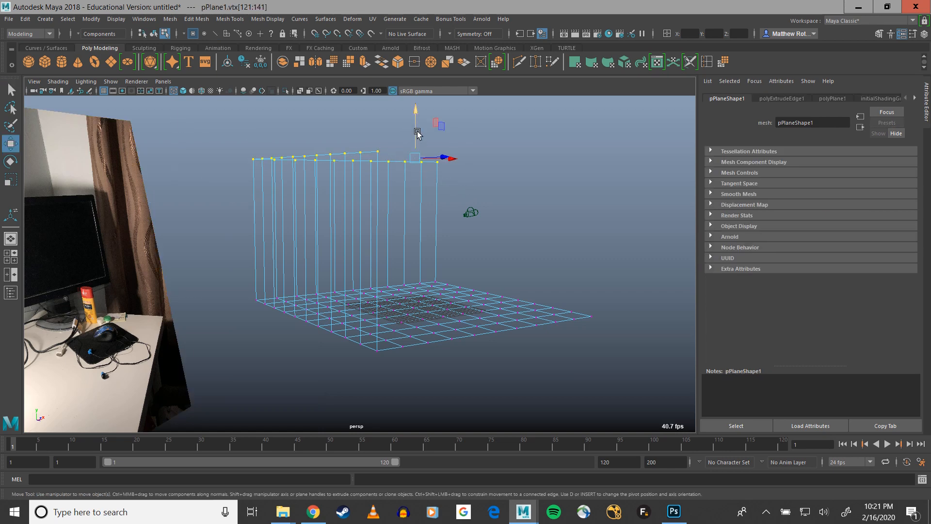
left_click_drag(417, 134, 413, 61)
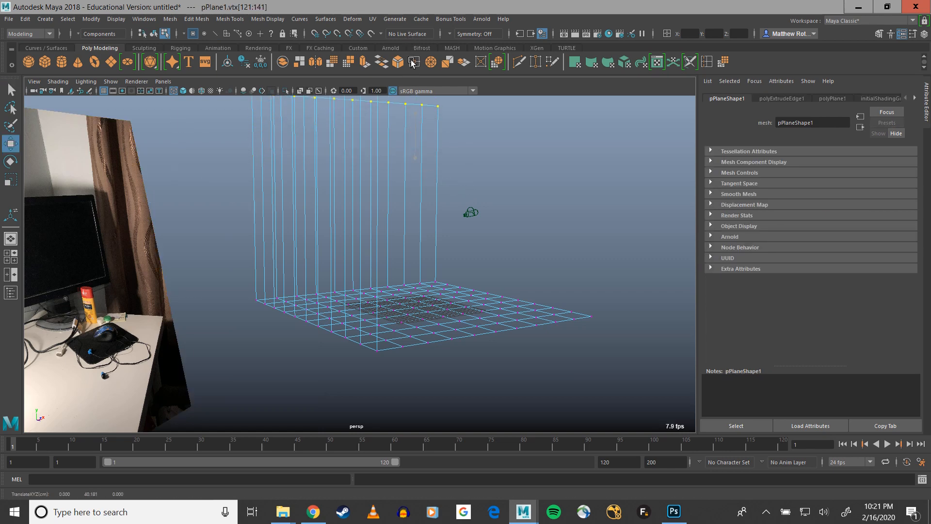
- Insert 10 equally spaced horizontal edge loops across both walls with the Insert Edge Loop tool
left_click_drag(516, 170, 403, 191, "alt")
middle_click_drag(403, 192, 402, 237, "alt")
left_click_drag(401, 236, 430, 173, "alt")
middle_click_drag(429, 173, 456, 191, "alt")
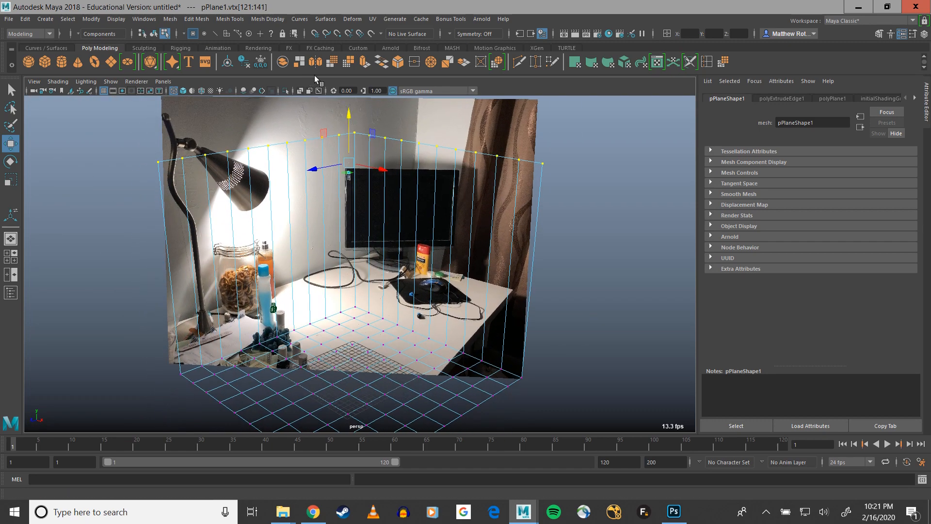
left_click(707, 62)
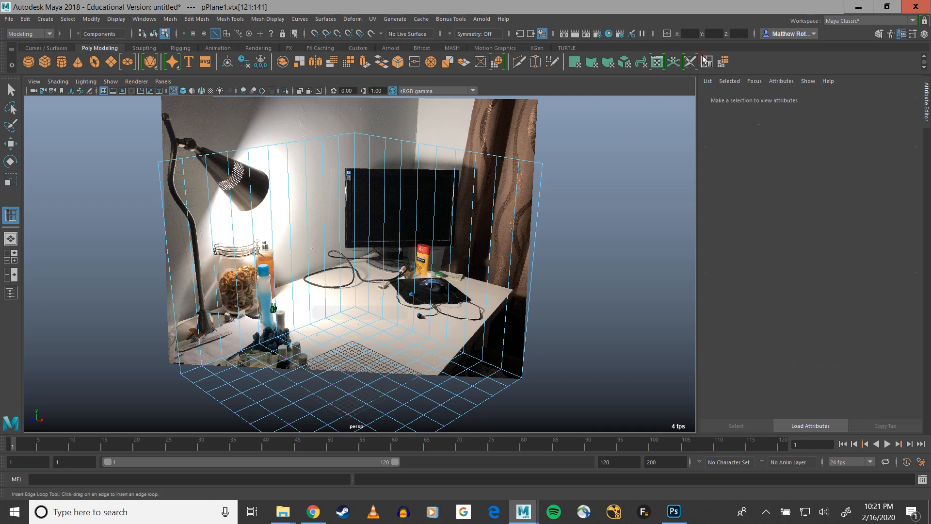
left_click(910, 35)
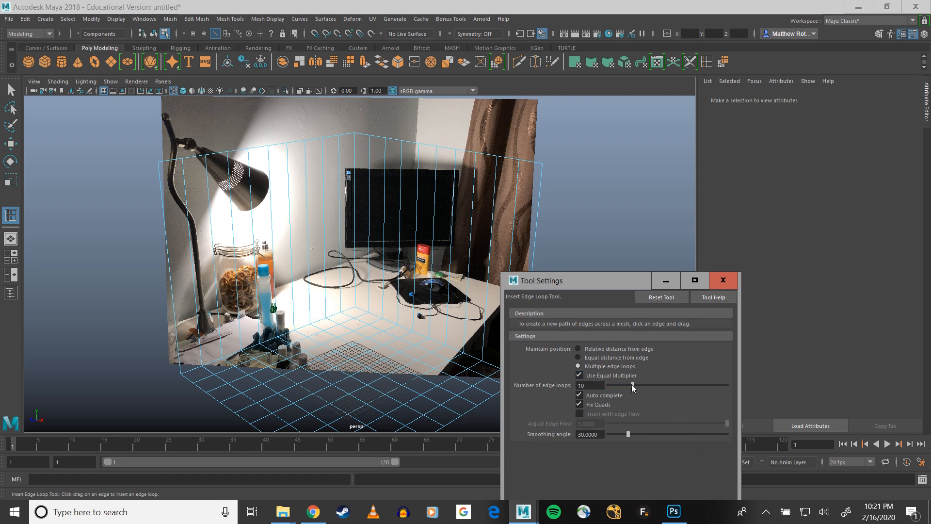
left_click(435, 223)
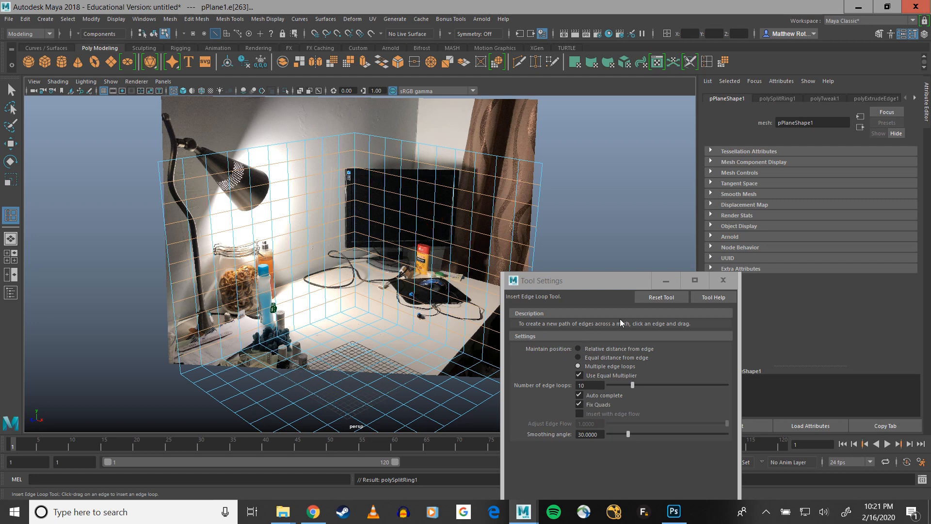
left_click(723, 280)
key("q")
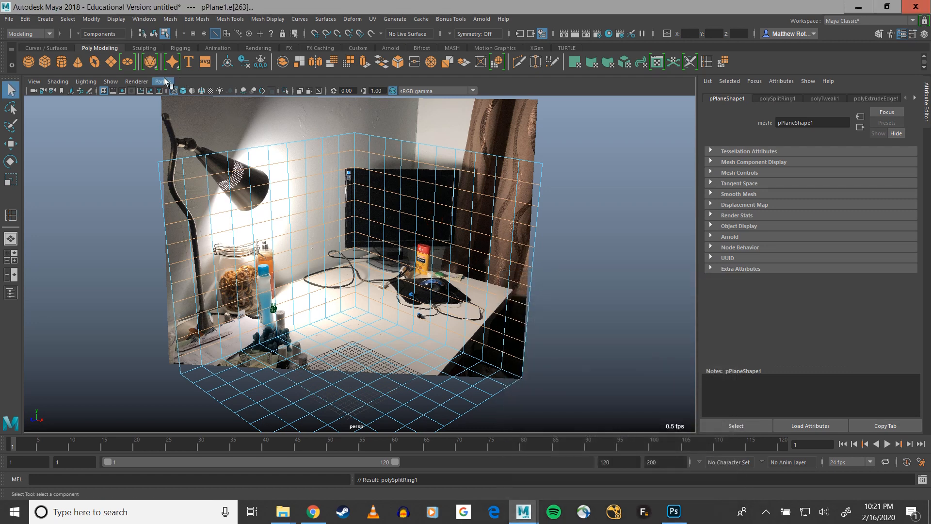
- Look through camera1 again and adjust its angle and position to align the wall grid with the photo's corner and desk edges
left_click(165, 83)
mouse_move(179, 91)
left_click(291, 91)
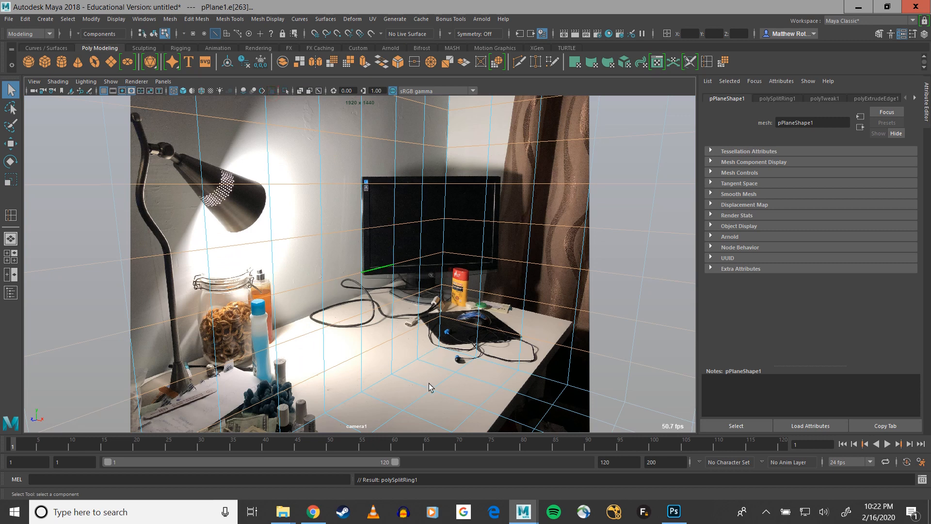
middle_click_drag(435, 270, 415, 367, "alt")
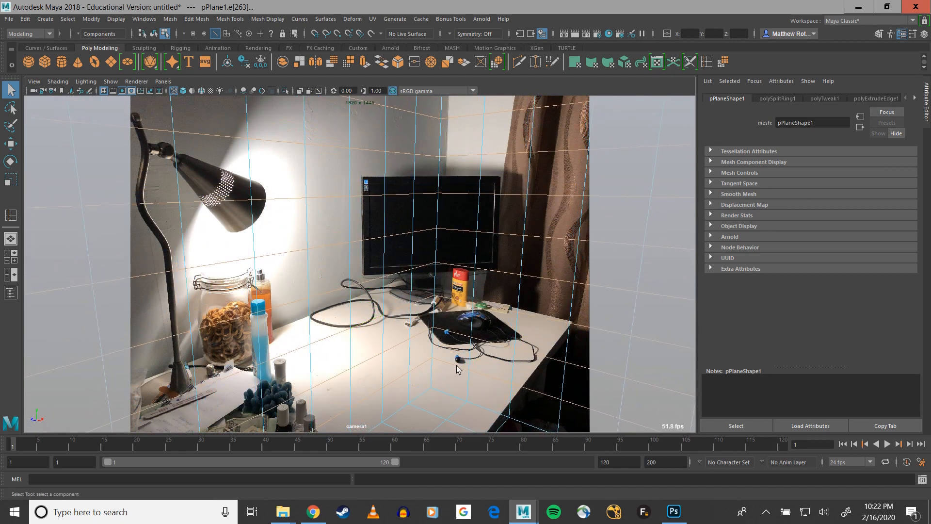
mouse_move(459, 368)
left_mouse_down("alt")
mouse_move(451, 362)
mouse_move(456, 370)
left_mouse_up("alt")
middle_click_drag(456, 370, 456, 403, "alt")
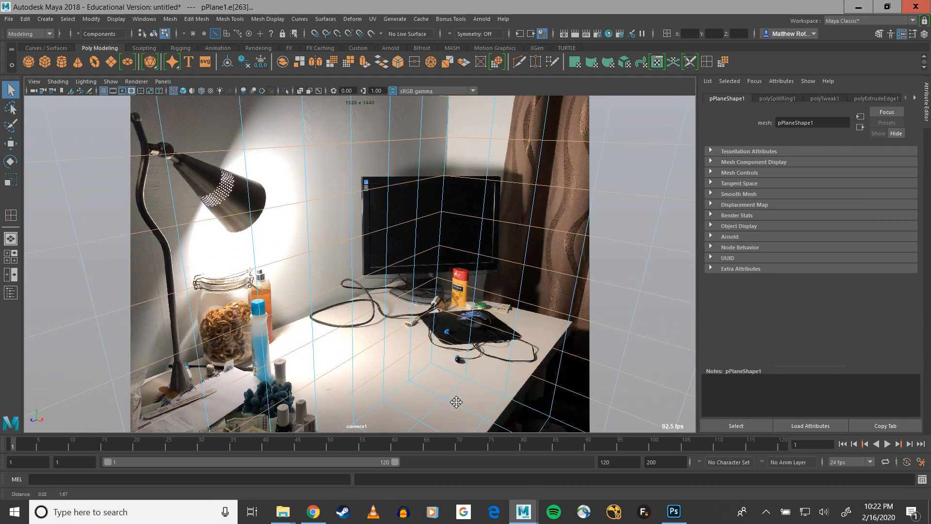
left_click_drag(456, 398, 454, 392, "alt")
middle_click_drag(448, 373, 448, 371, "alt")
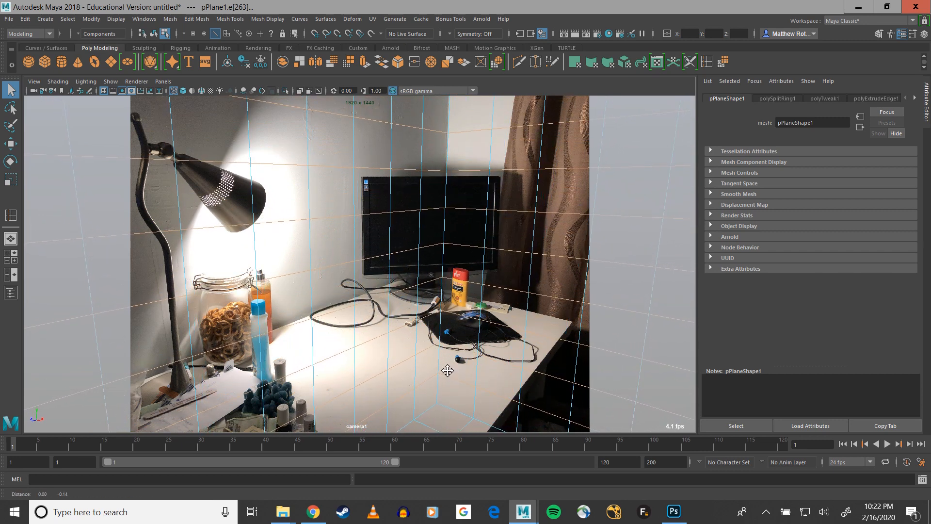
left_click_drag(304, 290, 420, 215, "alt")
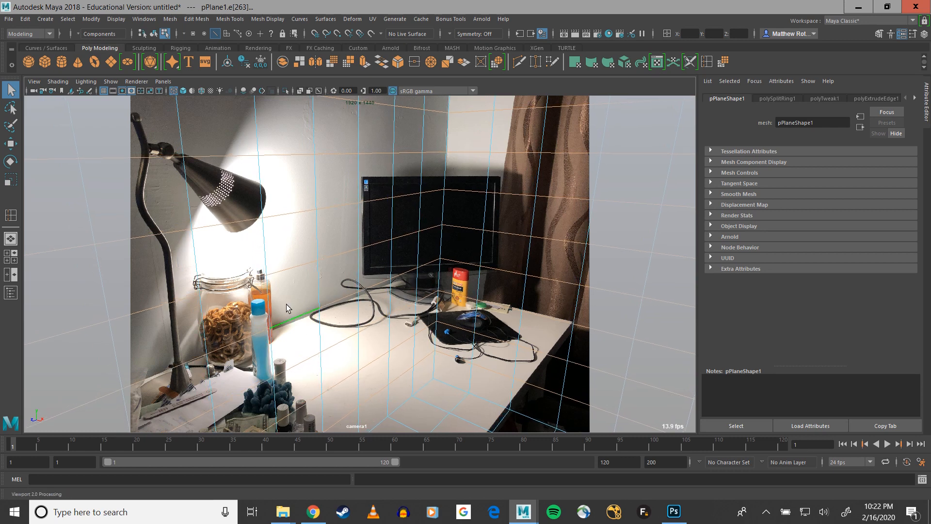
- Shift camera1 slightly against the photo and select a horizontal edge loop across both walls as an alignment guide
mouse_move(286, 304)
right_mouse_down()
mouse_move(289, 317)
mouse_move(291, 271)
mouse_move(303, 311)
right_mouse_up()
key("w")
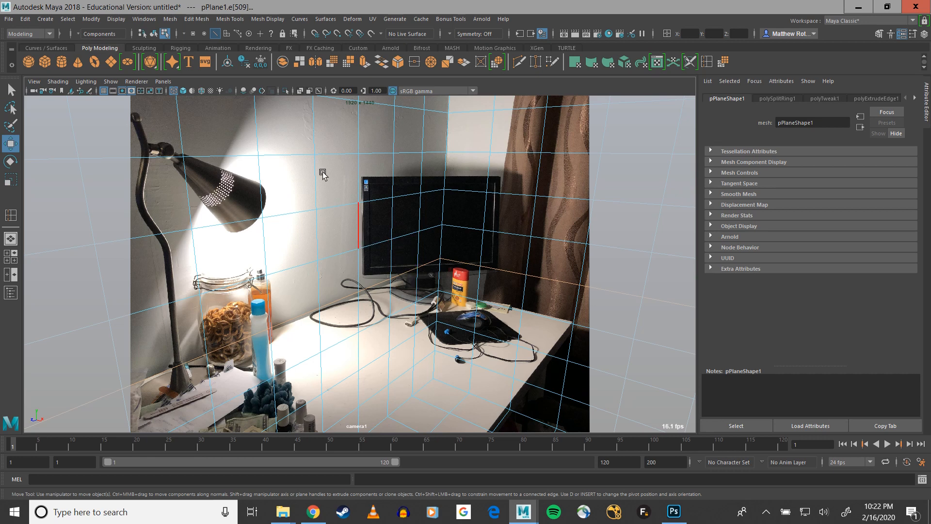
scroll(503, 316, "down", 2)
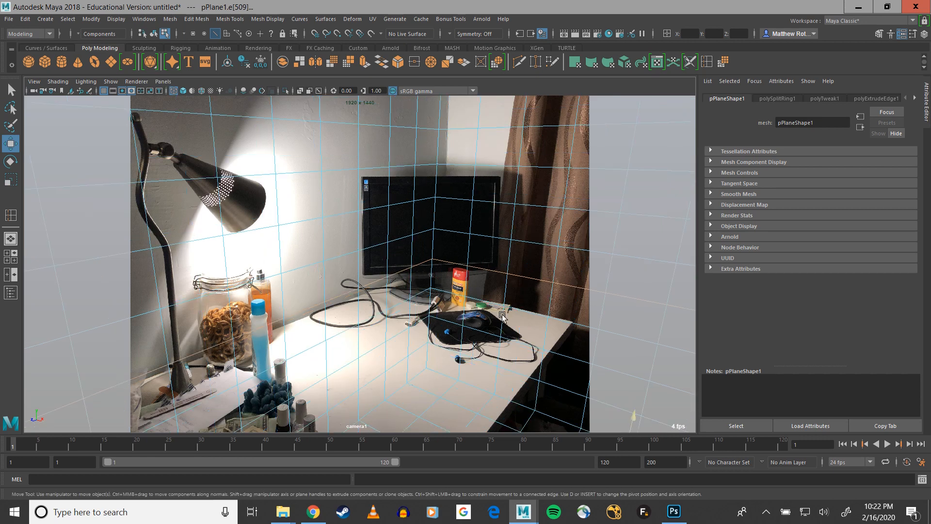
key("ctrl+z")
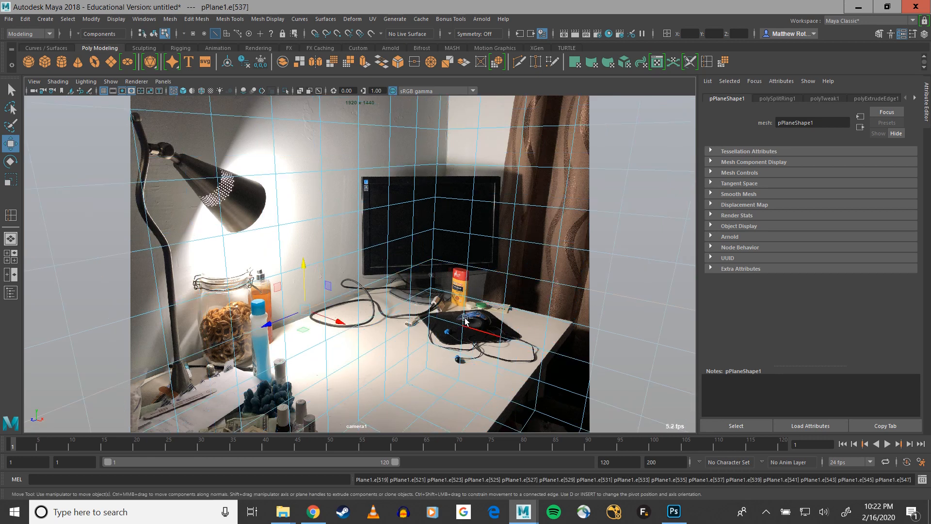
double_click(192, 298)
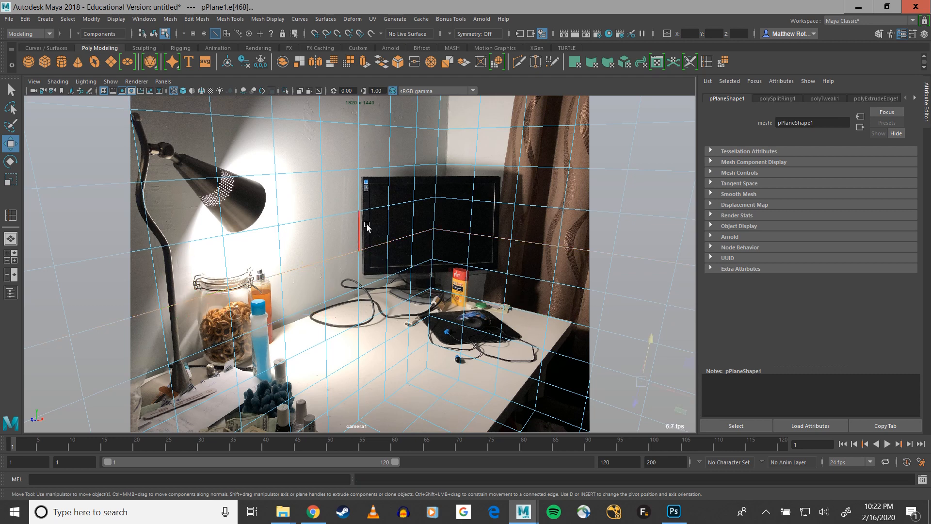
- Inspect the wall grid and photo plane from the persp view, and return to looking through camera1
left_click(163, 81)
mouse_move(188, 94)
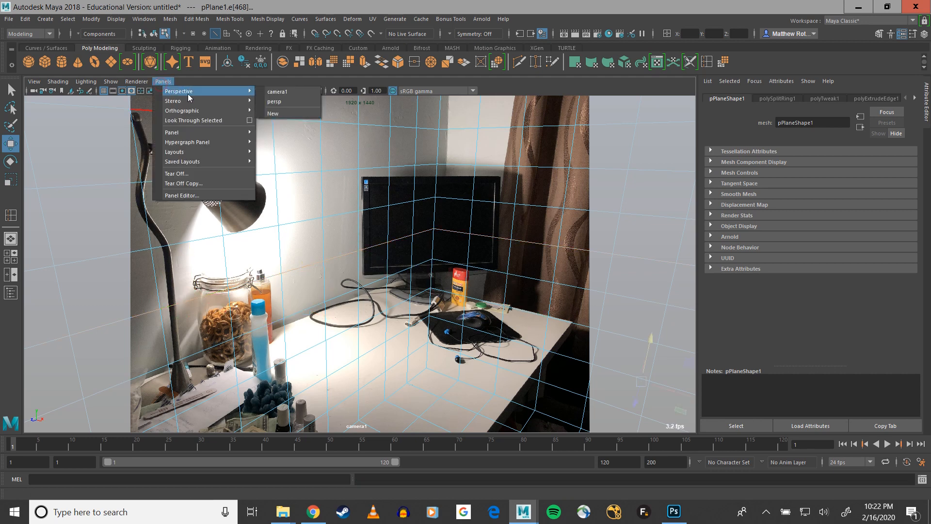
left_click(285, 102)
left_click_drag(398, 267, 364, 236, "alt")
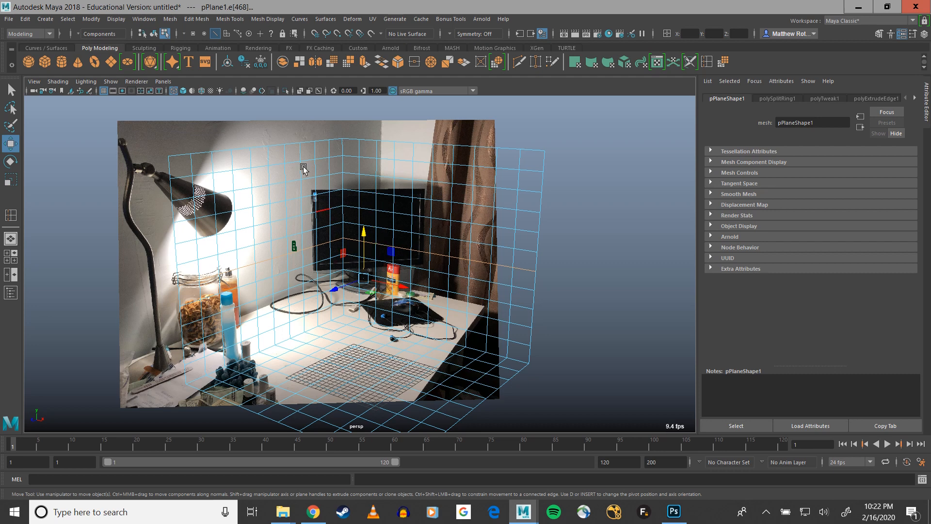
left_click(158, 83)
mouse_move(185, 91)
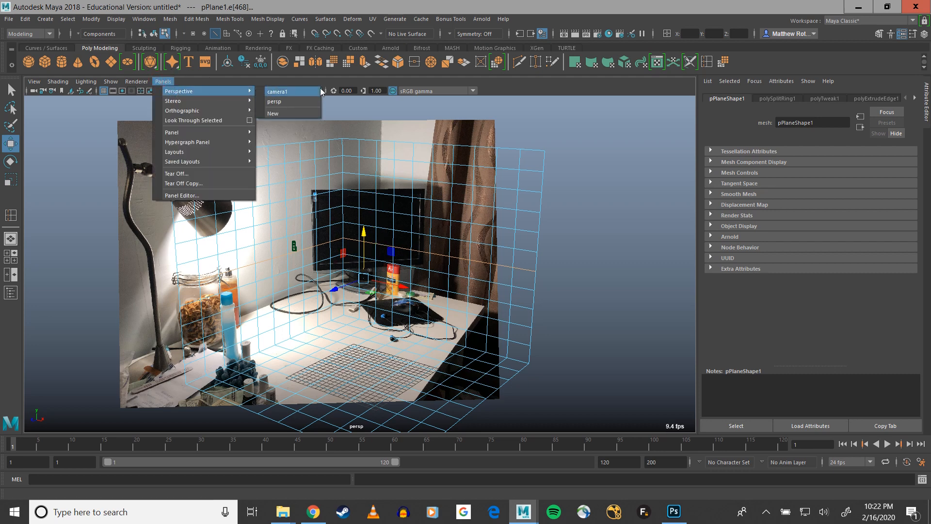
left_click(290, 92)
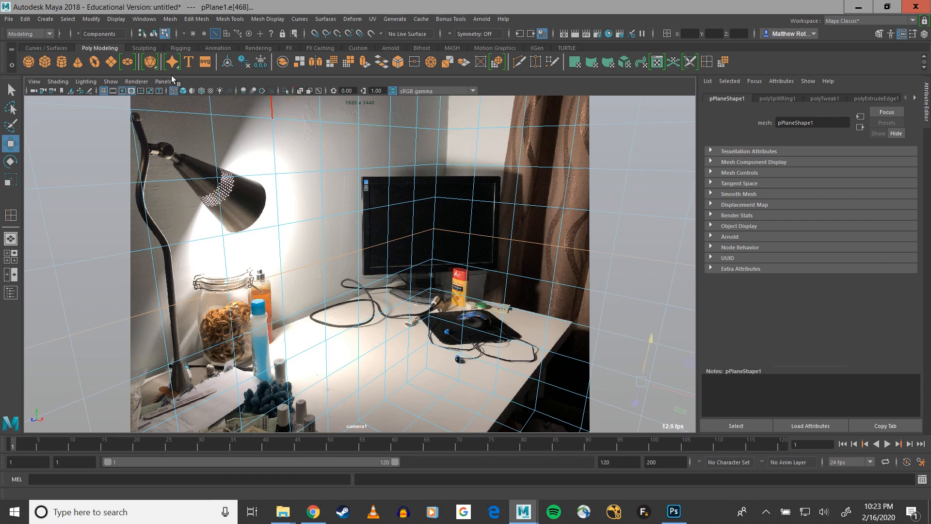
- Tear off a copy of the camera1 view as a floating window and show the persp view in the main panel
left_click(159, 81)
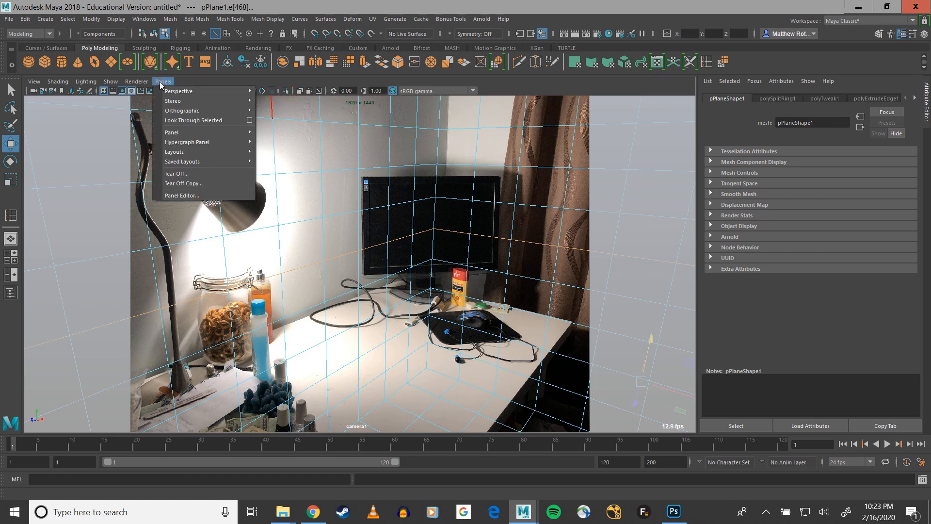
left_click(191, 184)
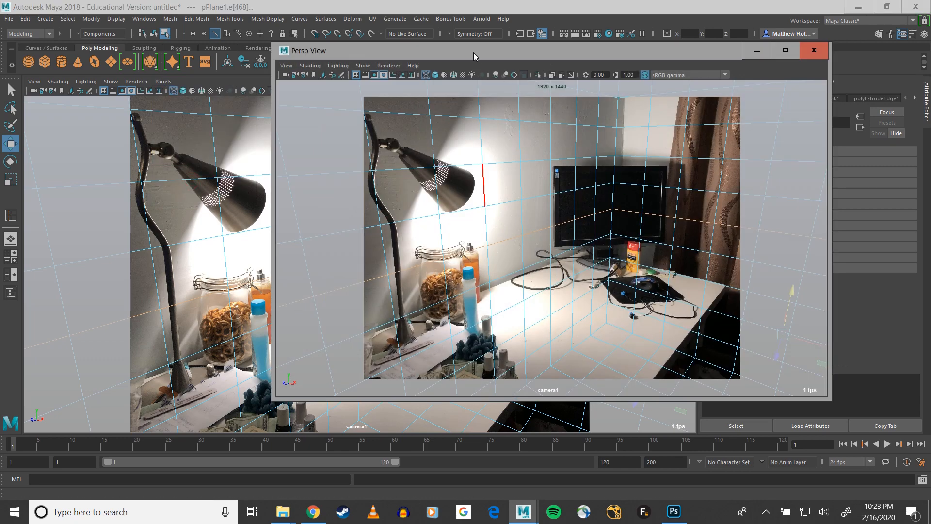
left_click_drag(465, 52, 500, 92)
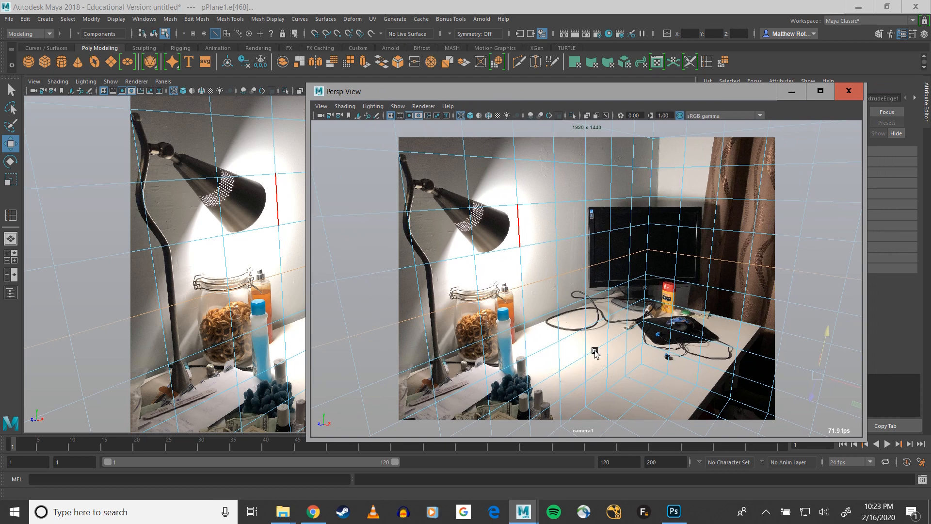
key("w")
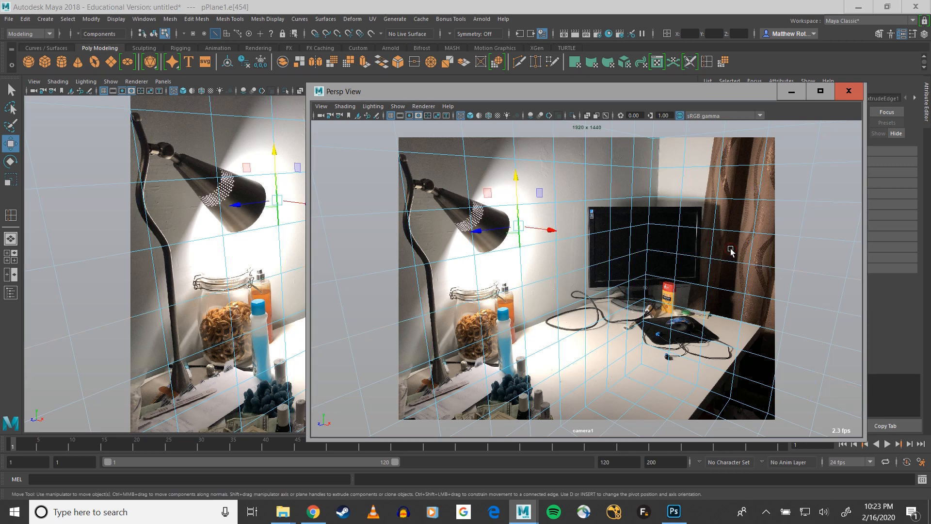
left_click(163, 82)
mouse_move(247, 92)
left_click(279, 101)
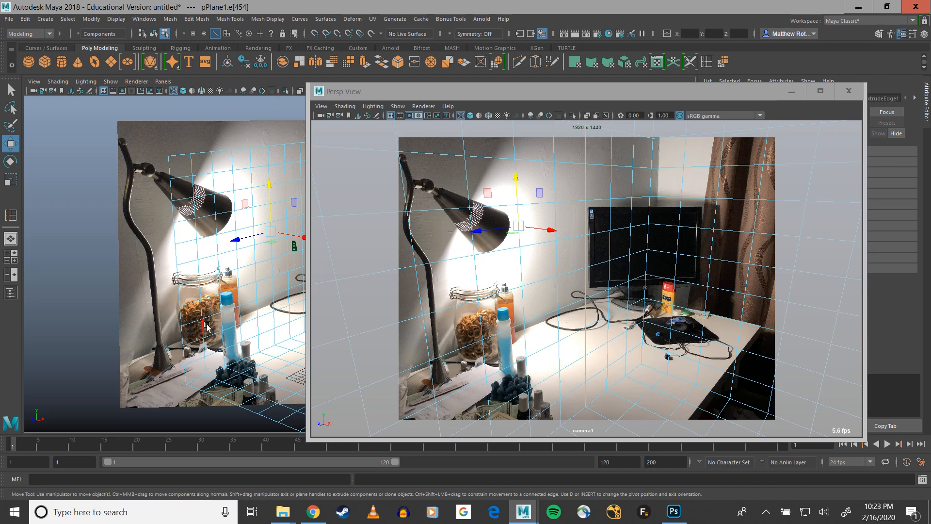
left_click_drag(208, 327, 128, 257, "alt")
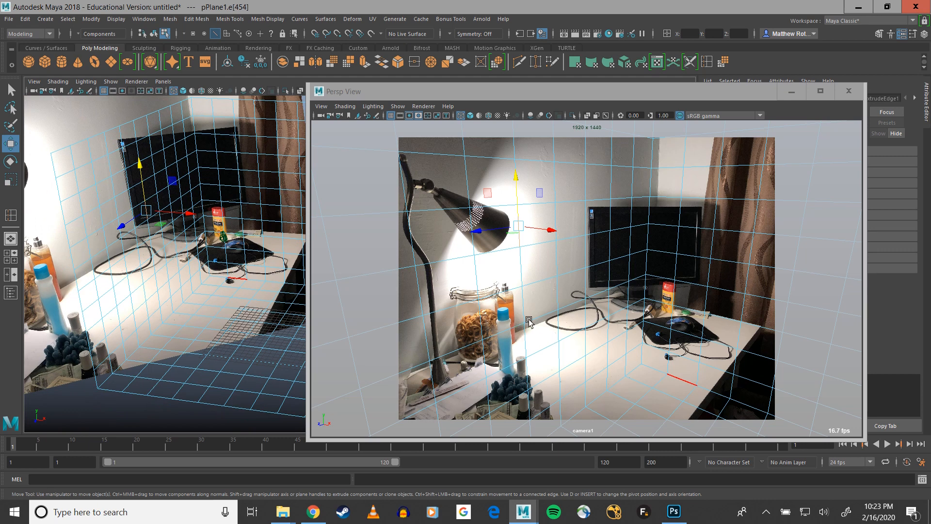
- Move the floating camera1 view aside and bring the camera object into sight in the persp view
right_click_drag(529, 319, 529, 227)
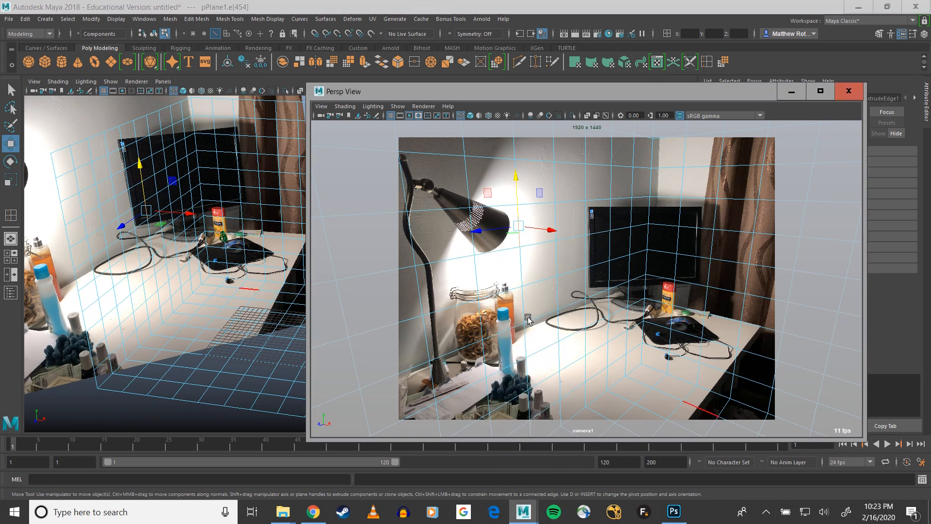
left_click(557, 309)
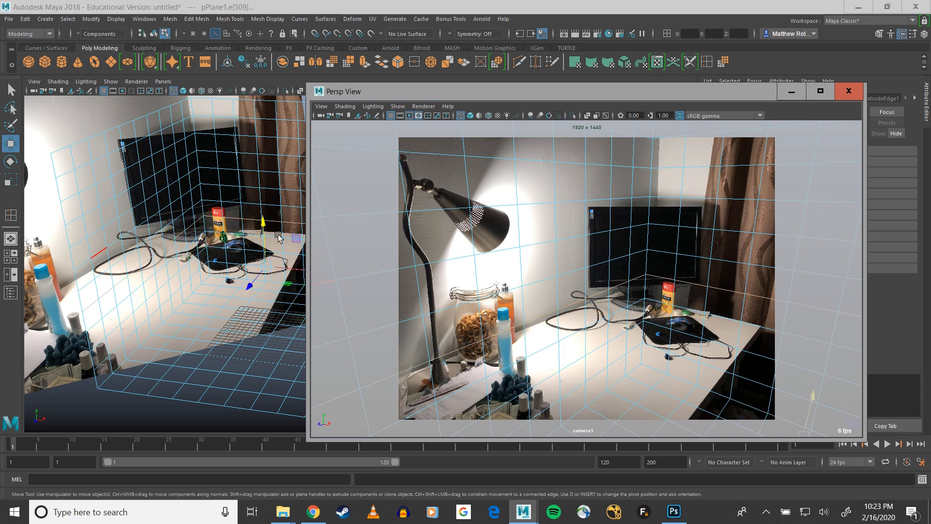
left_click_drag(266, 226, 265, 228)
left_click_drag(409, 90, 467, 102)
middle_click_drag(286, 235, 191, 229, "alt")
left_click_drag(193, 230, 145, 263, "alt")
left_click(145, 262)
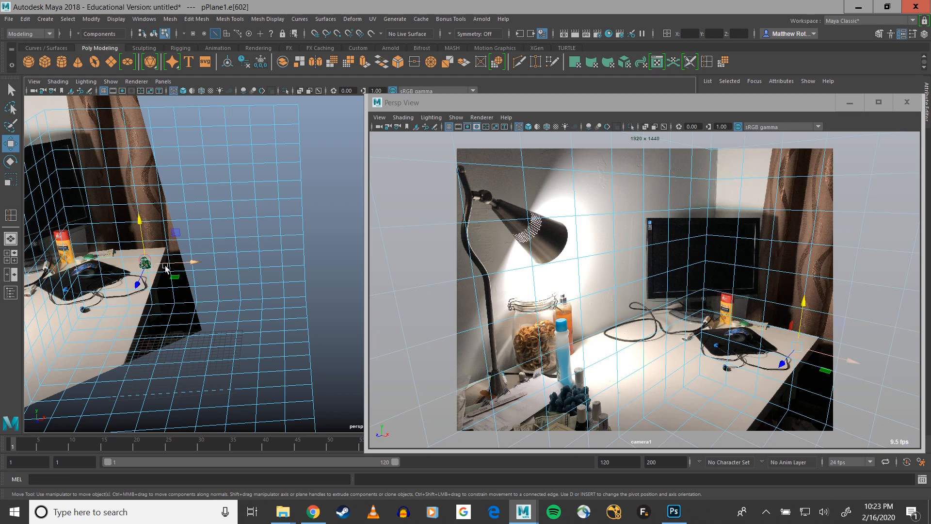
- Select camera1 through the Outliner and minimise the Outliner window
key("q")
right_click(145, 263)
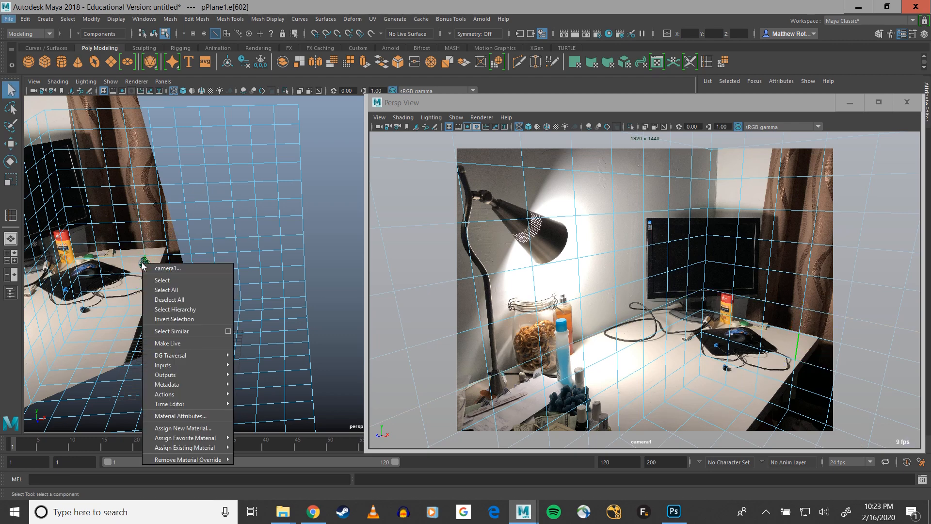
right_click_drag(144, 263, 215, 246, "alt")
right_click(216, 247)
left_click(209, 252)
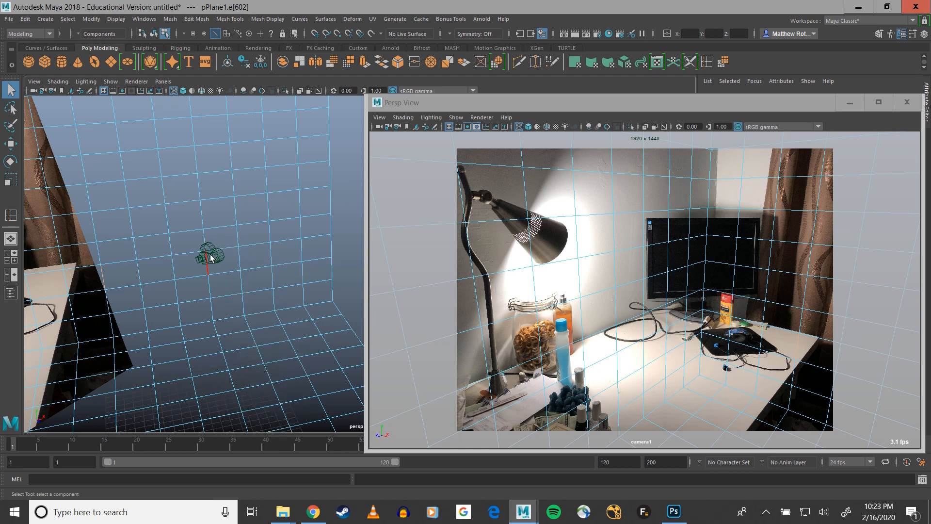
left_click(13, 294)
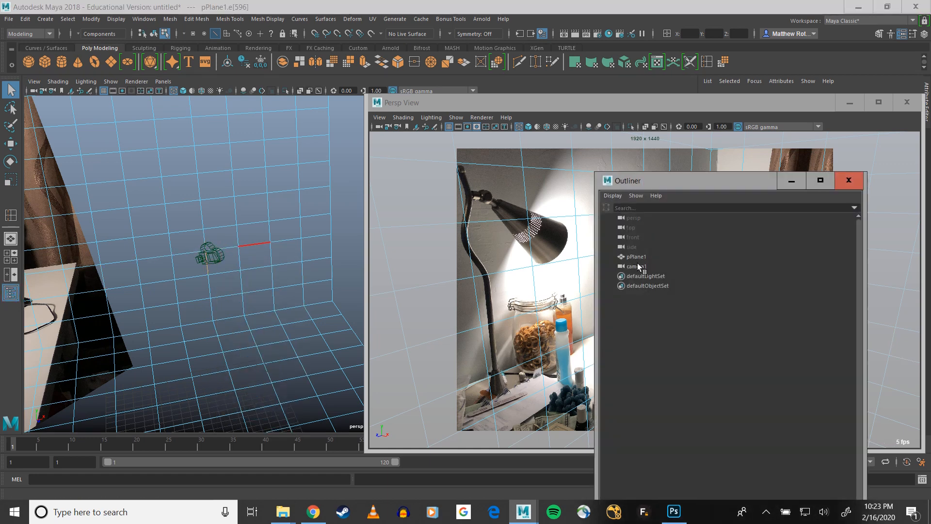
left_click(637, 264)
left_click(792, 180)
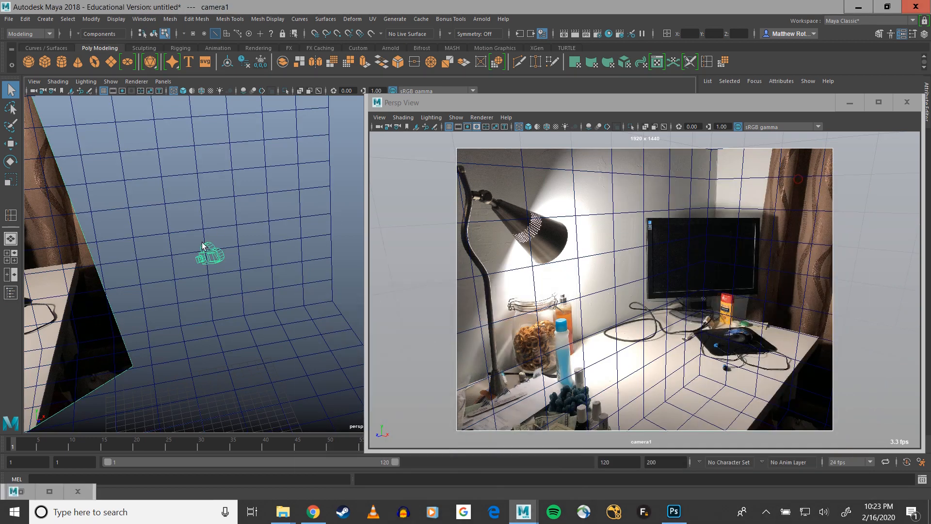
- Move camera1 horizontally in the persp view while matching the wall grid to the photo in the floating view
key("w")
left_click_drag(197, 227, 203, 226)
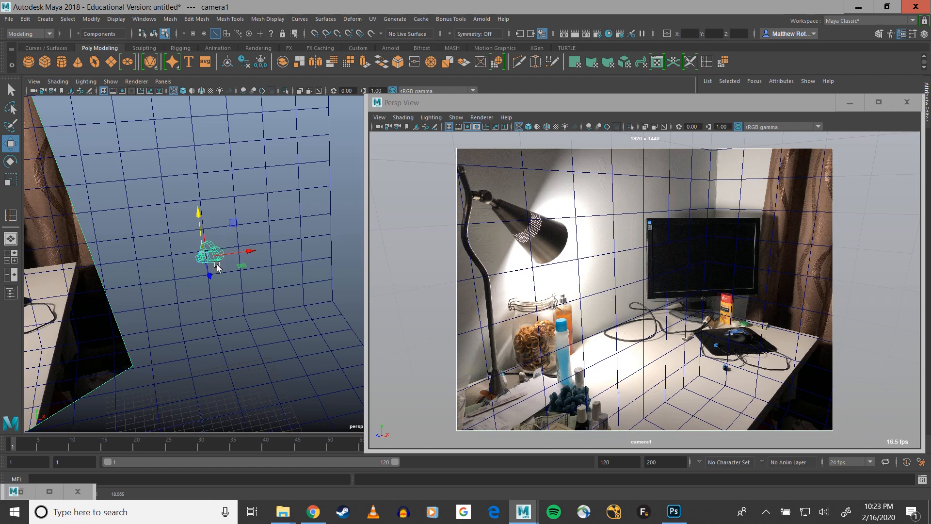
middle_click_drag(240, 269, 210, 264)
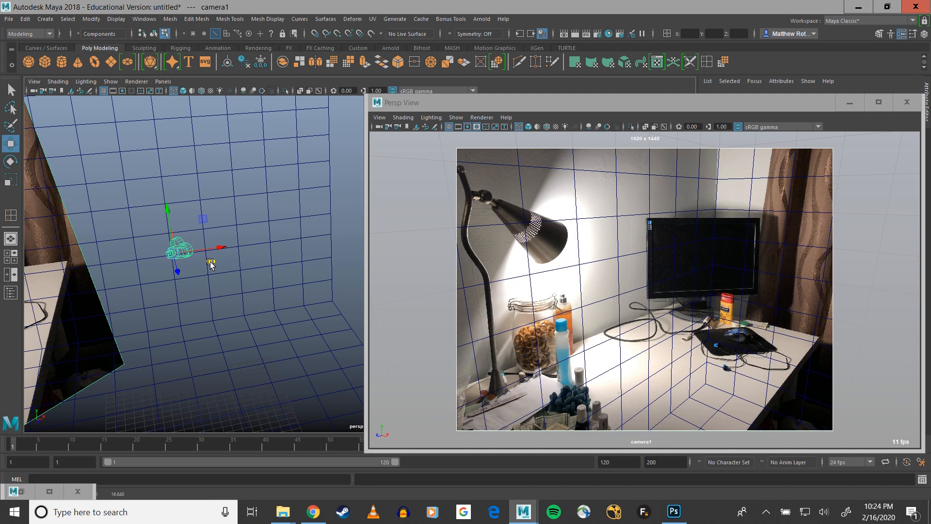
- Try rotating camera1 to improve the grid's match with the photo, and undo the rotation
key("e")
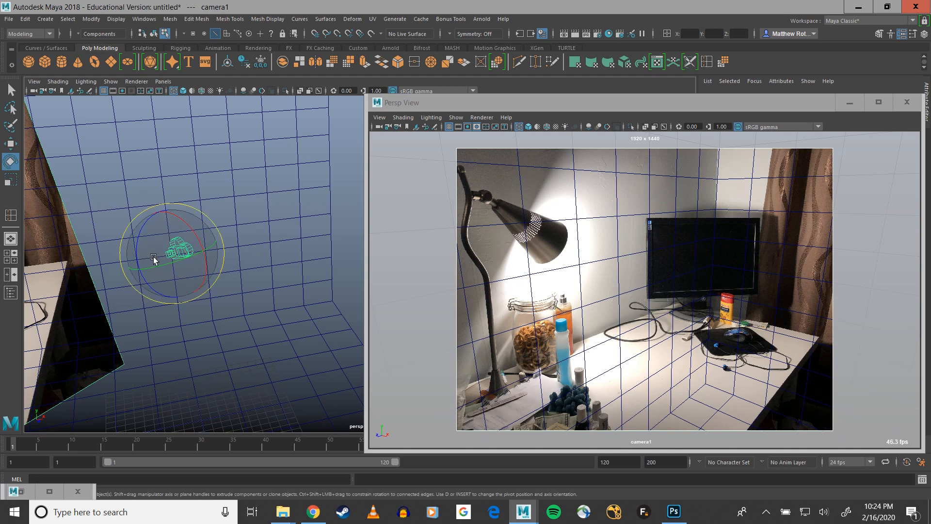
left_click_drag(144, 282, 176, 250)
left_click(692, 346)
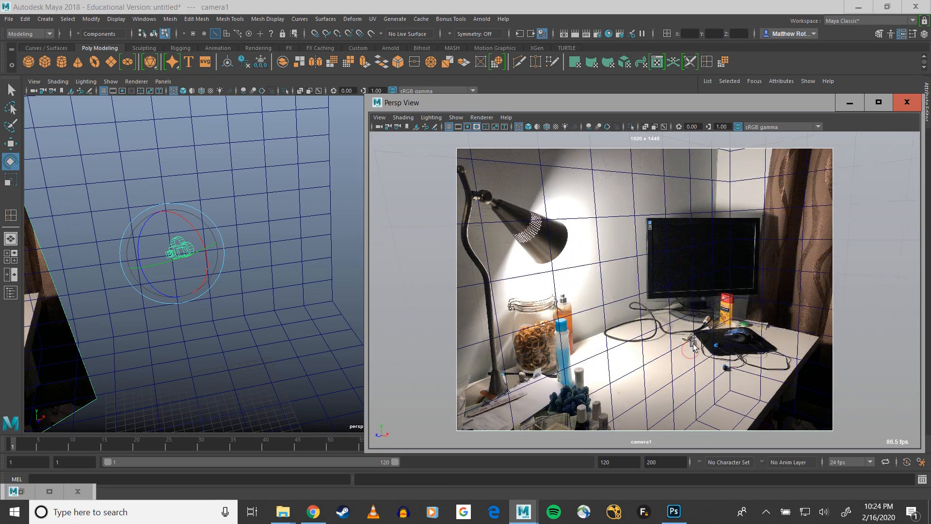
key("ctrl+z")
key("ctrl+z")
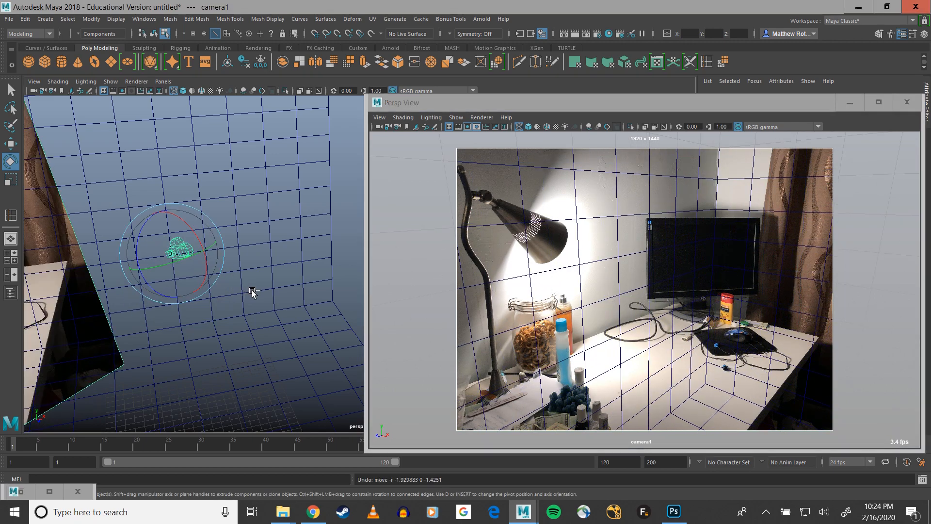
- Fine-tune camera1 in the floating view so the wall grid follows the photo's corner and desk edges
left_click_drag(750, 311, 739, 314, "alt")
left_click_drag(680, 299, 708, 385, "alt")
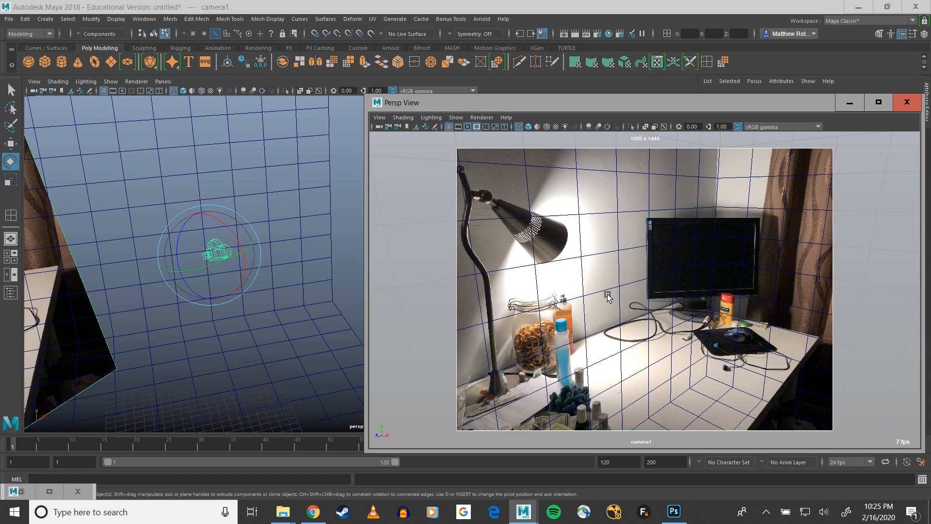
- Create a polygon cube and scale it up in the horizontal plane into a flat square slab for the desk
left_click(40, 64)
left_click_drag(256, 305, 270, 202, "alt")
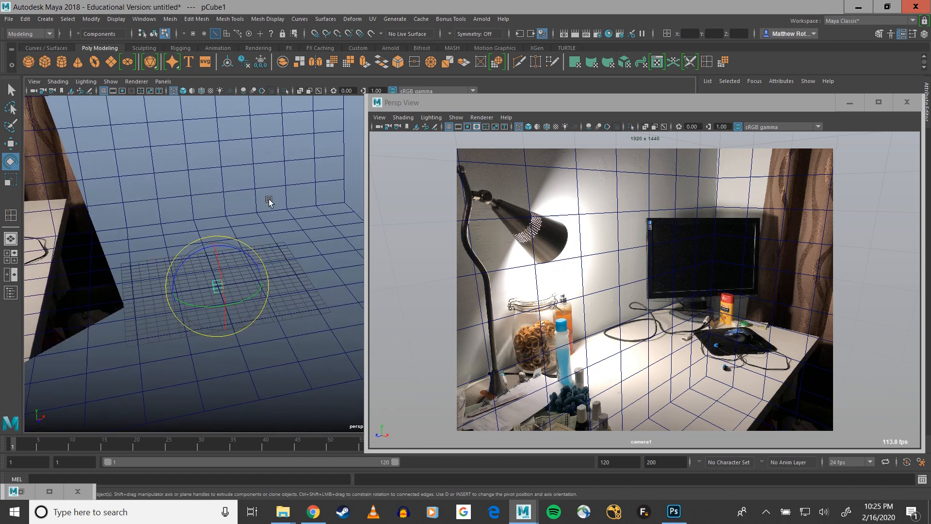
key("r")
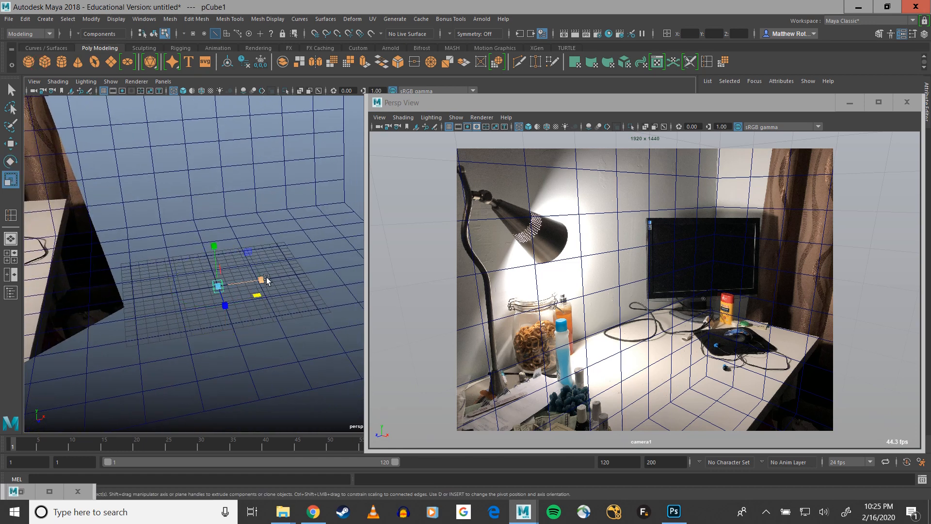
left_click_drag(257, 295, 468, 422)
left_click_drag(297, 297, 218, 296, "alt")
middle_click_drag(261, 318, 315, 356, "alt")
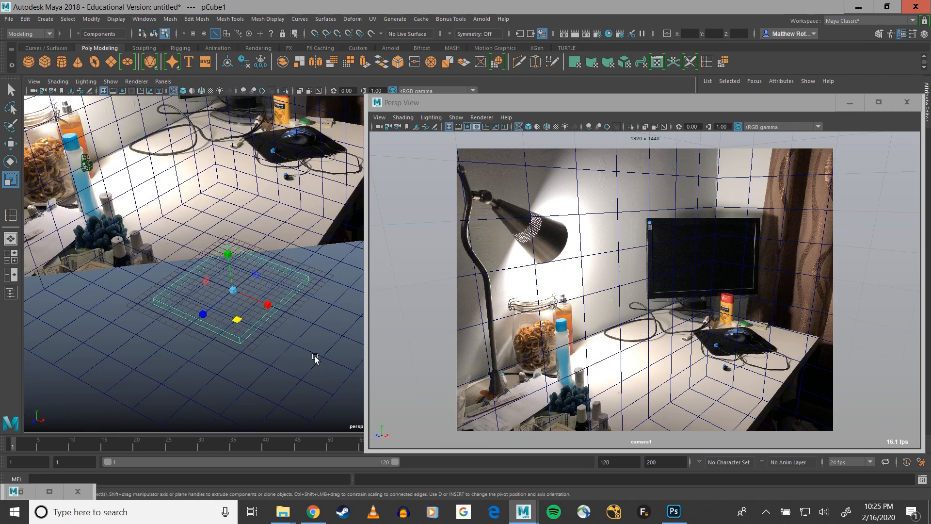
- Raise the slab off the floor and move it toward the wall corner to line up with the photo's desktop
key("w")
left_click_drag(228, 255, 214, 157)
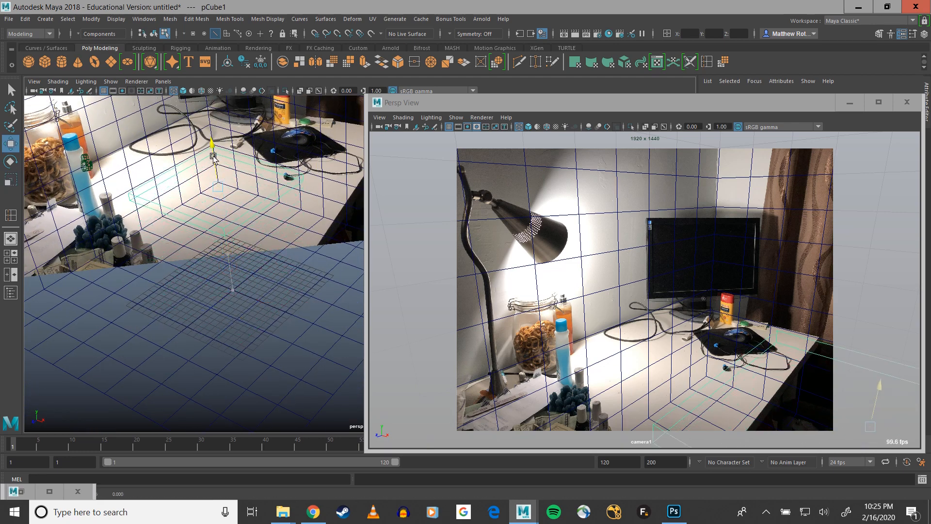
left_click_drag(249, 198, 204, 193)
left_click_drag(272, 197, 234, 199)
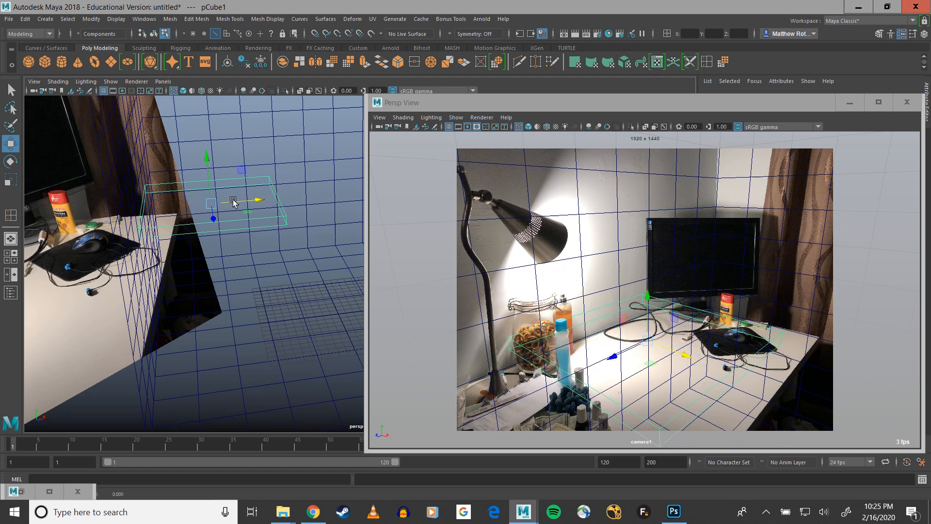
left_click_drag(208, 169, 211, 189)
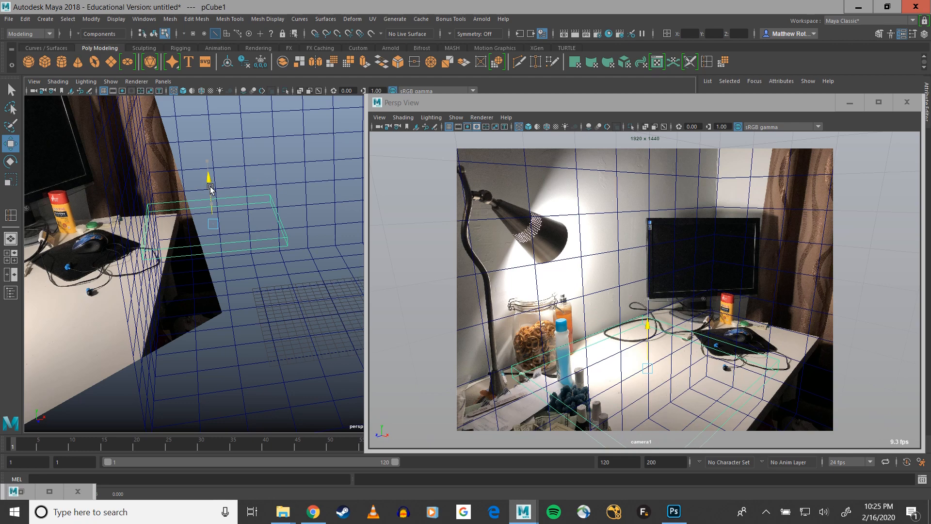
left_click_drag(223, 187, 210, 224, "alt")
- Extend the desk slab's front face toward the camera and reposition its back face to fit the photo's desktop edges
right_click_drag(186, 217, 176, 241)
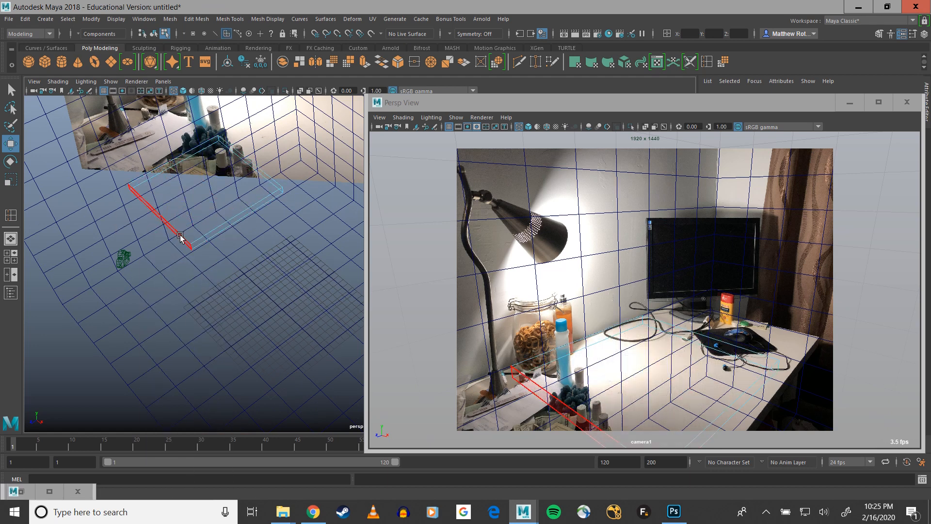
left_click(180, 236)
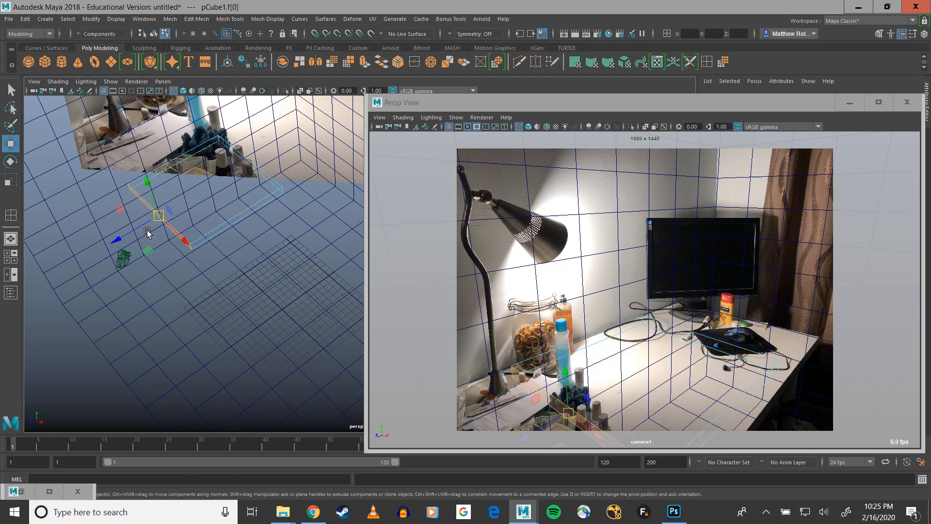
left_click_drag(133, 228, 93, 246)
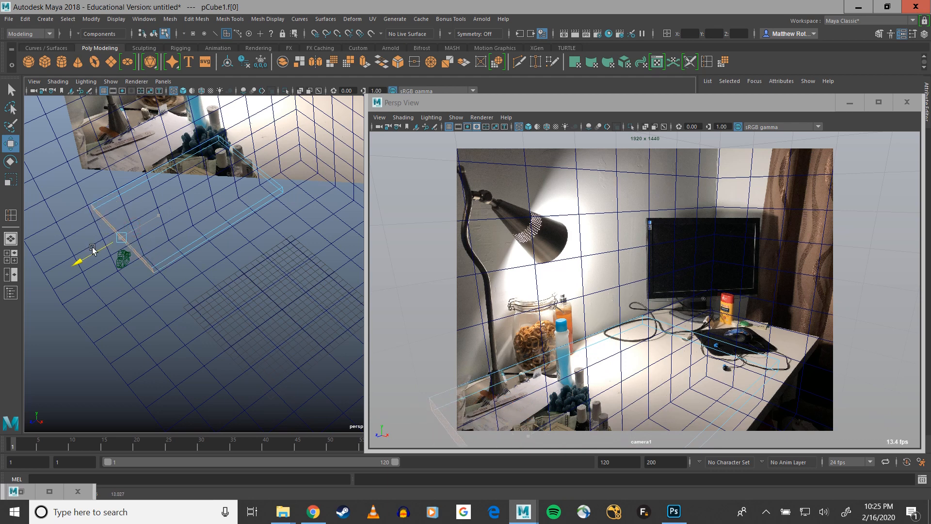
left_click(210, 237)
left_click_drag(247, 253, 334, 214)
left_click(267, 222)
left_click(267, 217)
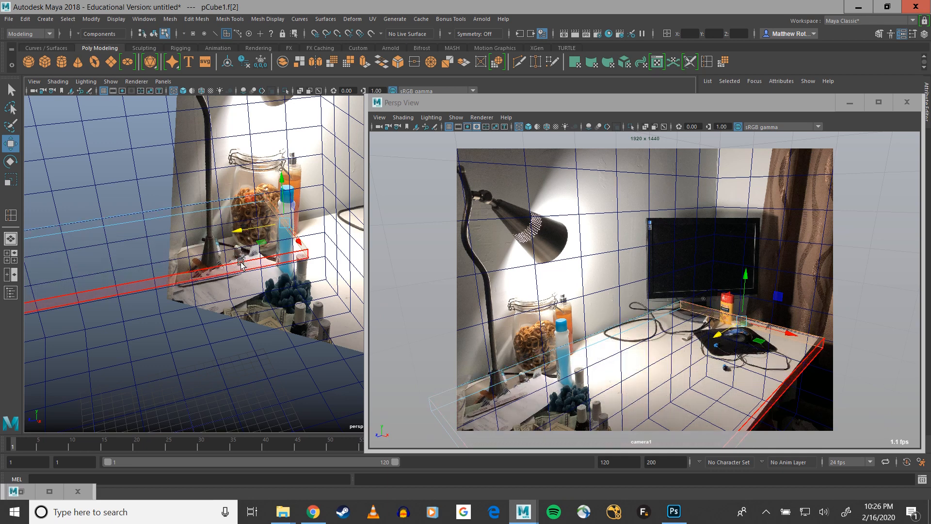
- Return the desk slab to object mode and adjust its thickness with the Scale tool
right_click_drag(241, 265, 236, 254)
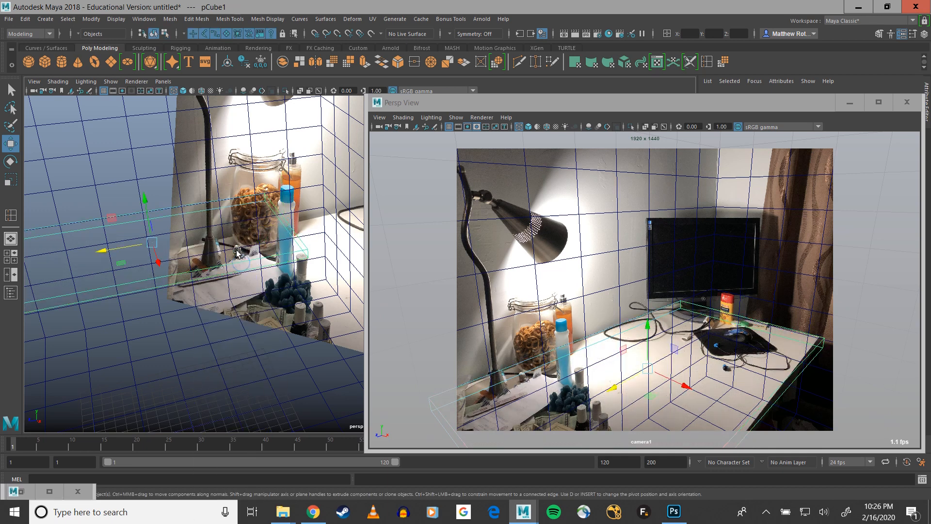
key("r")
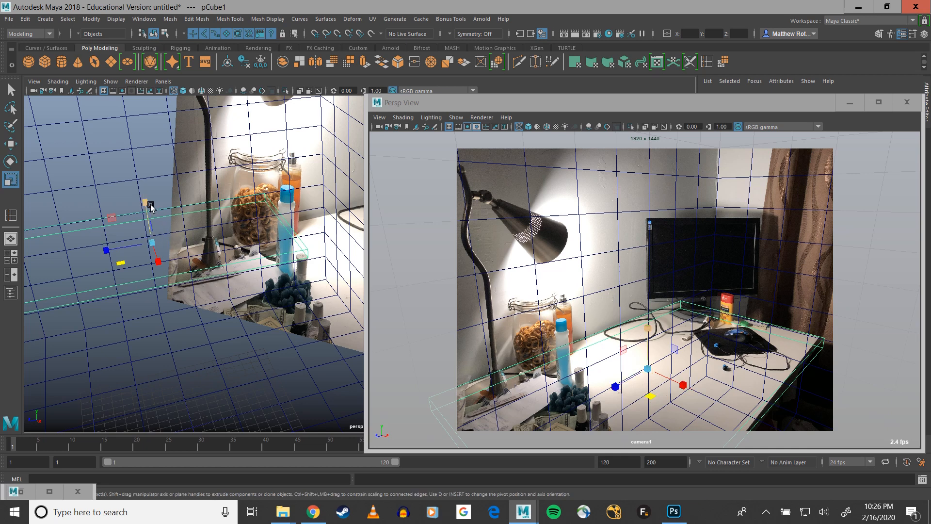
left_click_drag(145, 203, 152, 208)
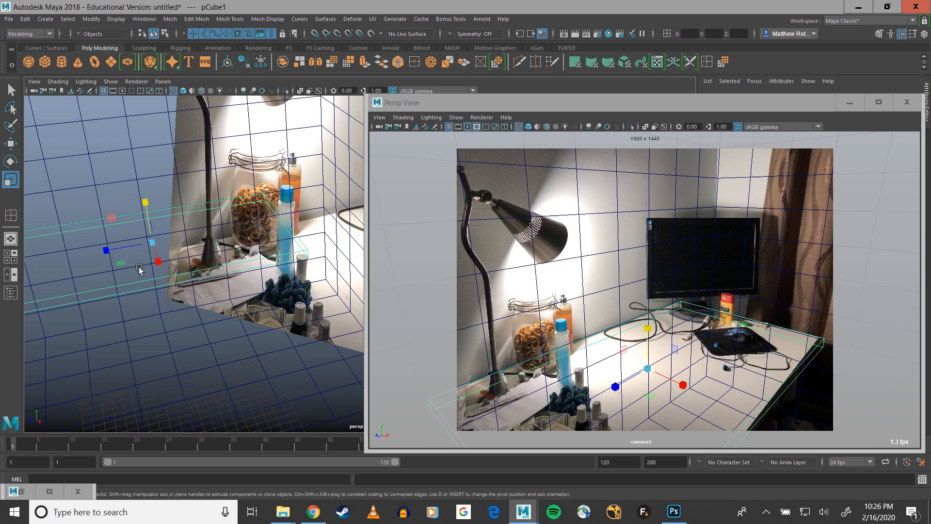
key("space")
left_click_drag(197, 272, 186, 270)
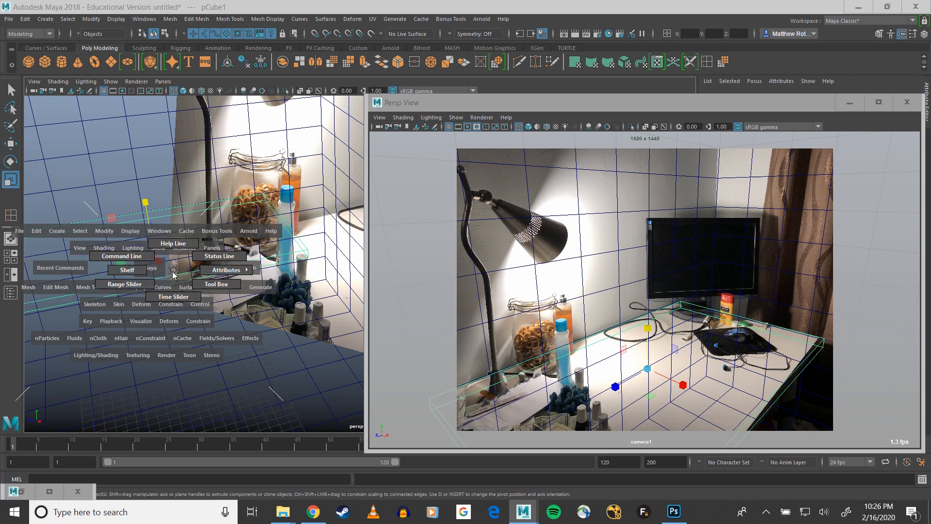
left_click(173, 273)
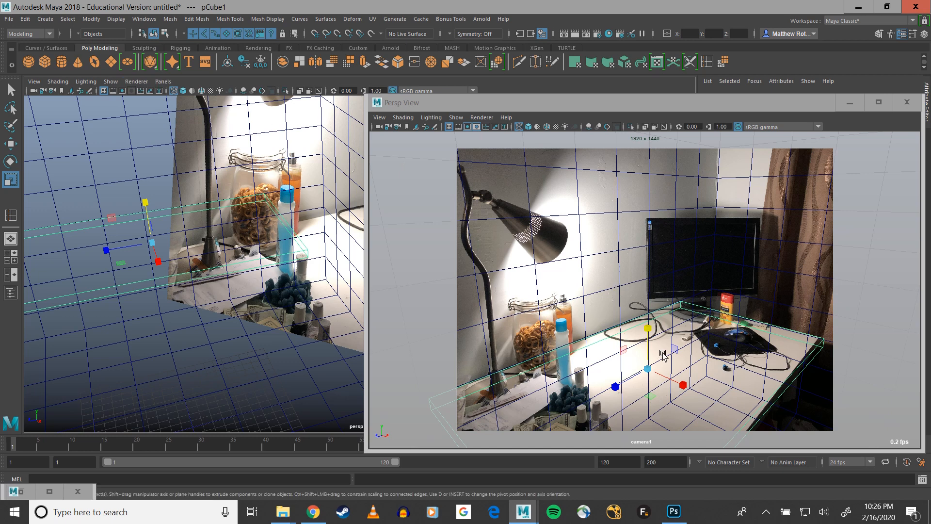
- Fine-tune camera1's orbit and framing in the floating view so the slab and wall grid follow the photo's desk edges and wall corner
left_click_drag(718, 369, 723, 370, "alt")
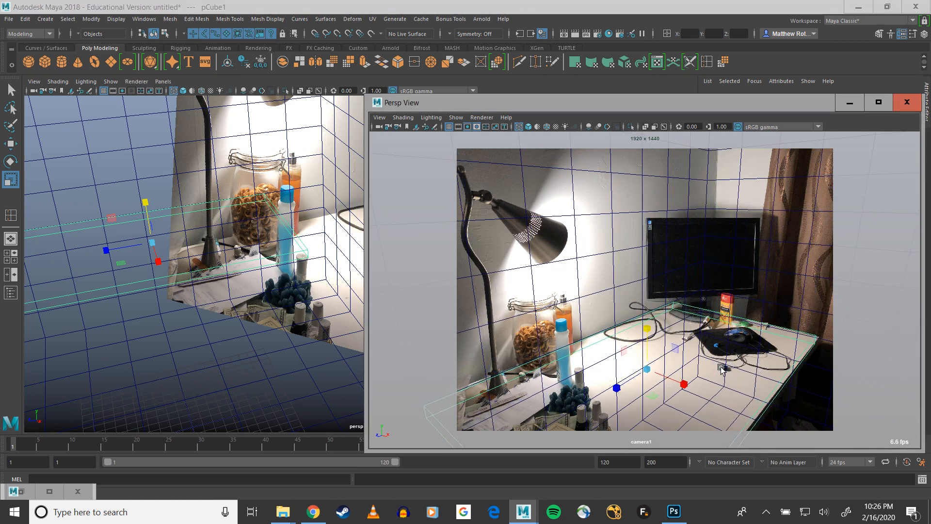
left_click_drag(707, 284, 719, 287, "alt")
left_click_drag(785, 389, 771, 387, "alt")
left_click_drag(809, 413, 810, 411, "alt")
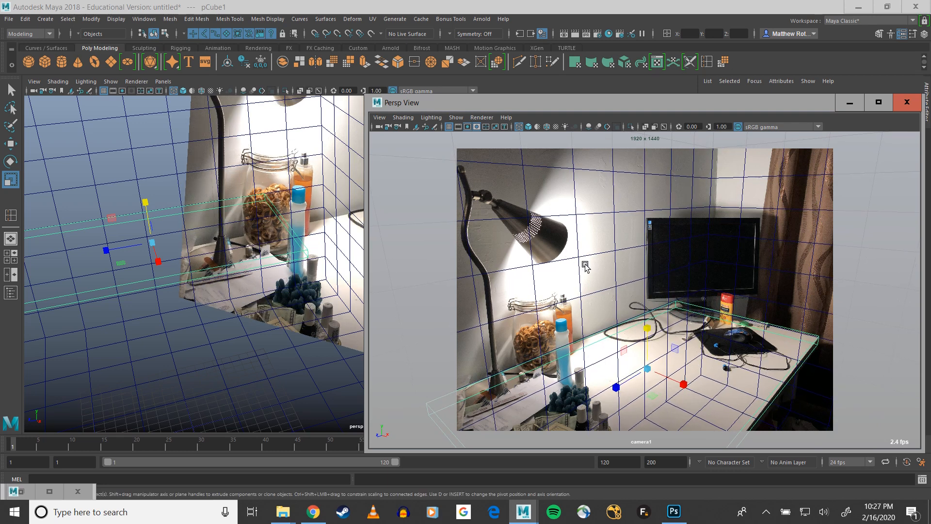
left_click_drag(799, 420, 795, 420, "alt")
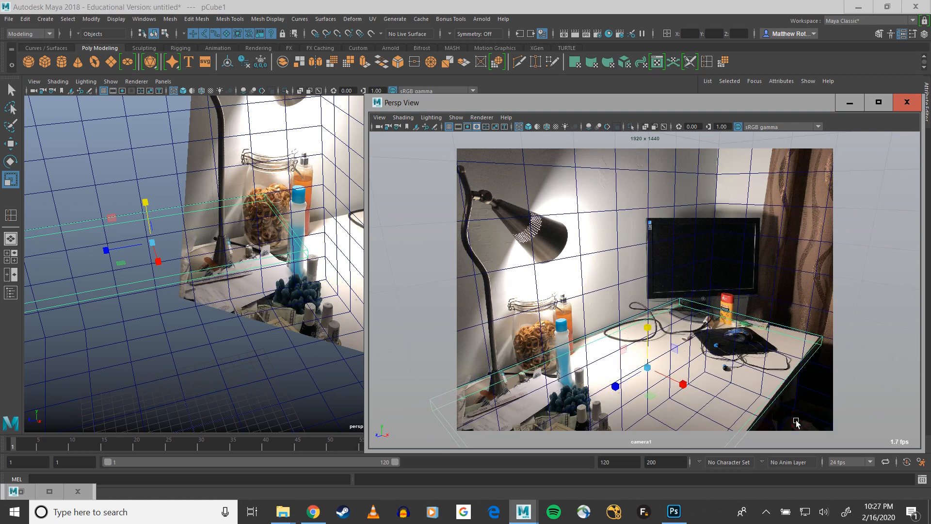
left_click_drag(743, 273, 743, 270, "alt")
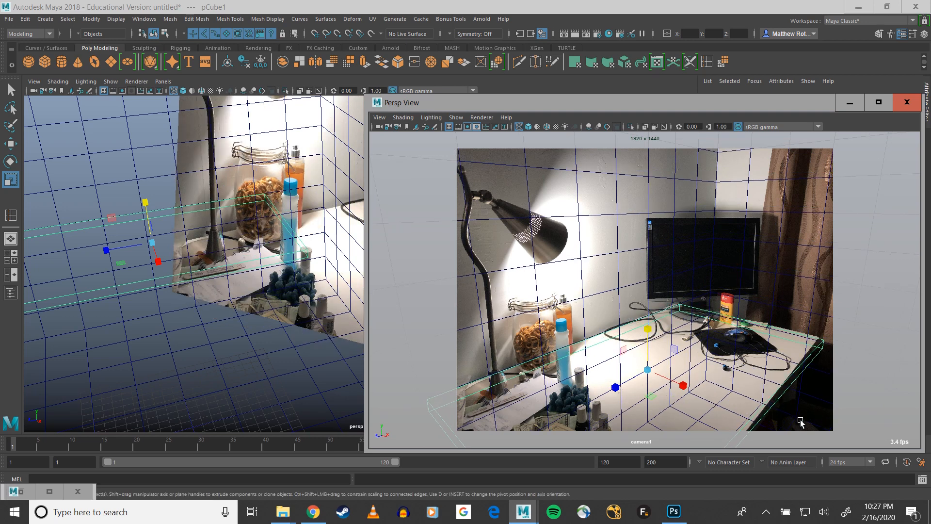
left_click_drag(797, 421, 799, 421, "alt")
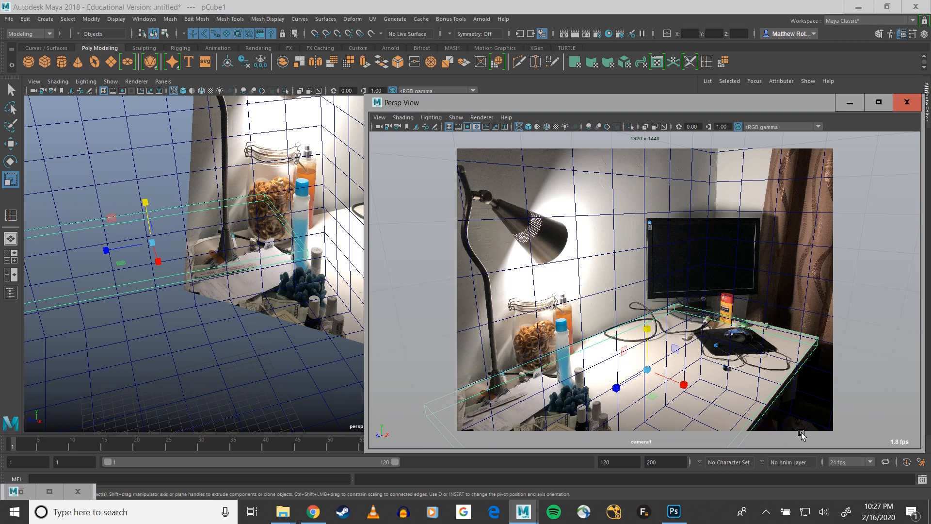
left_click_drag(621, 397, 620, 400, "alt")
middle_click_drag(625, 379, 634, 386, "alt")
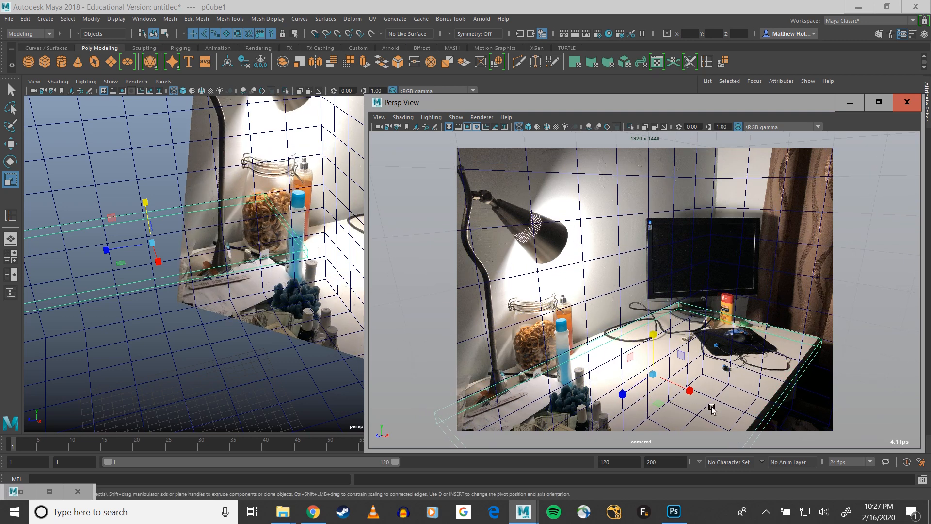
left_click_drag(781, 415, 778, 418, "alt")
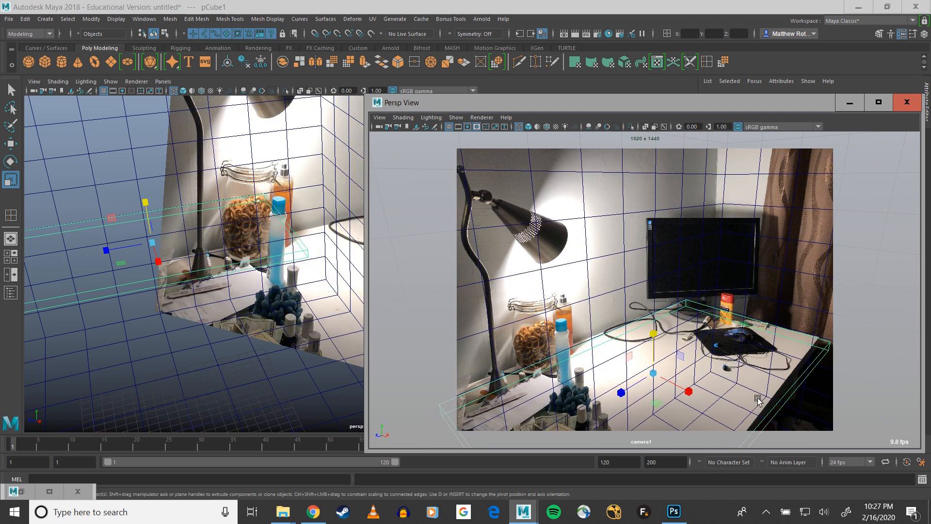
middle_click_drag(759, 399, 746, 393, "alt")
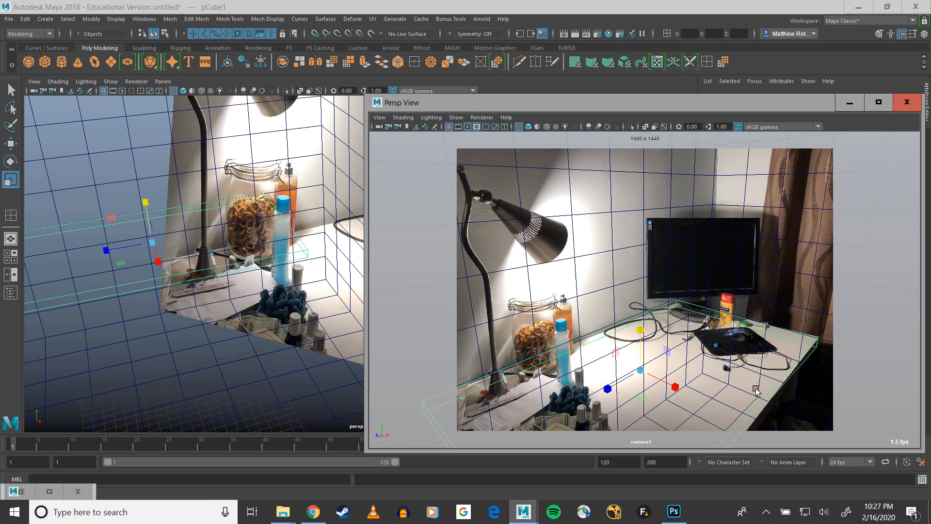
left_click_drag(755, 390, 765, 382, "alt")
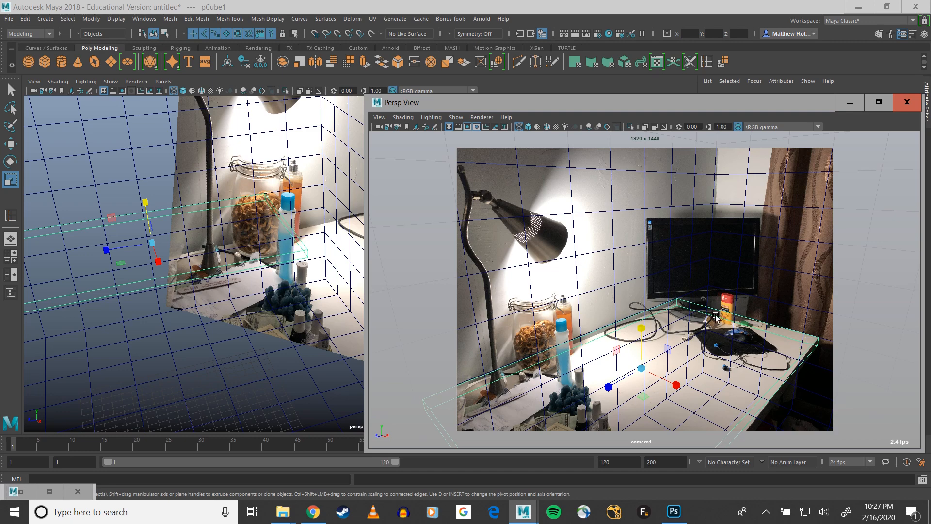
- Select camera1 and relocate its pivot by vertex snapping to the desk slab's far corner beside the curtain
middle_click_drag(203, 250, 370, 248, "alt")
left_click(138, 188)
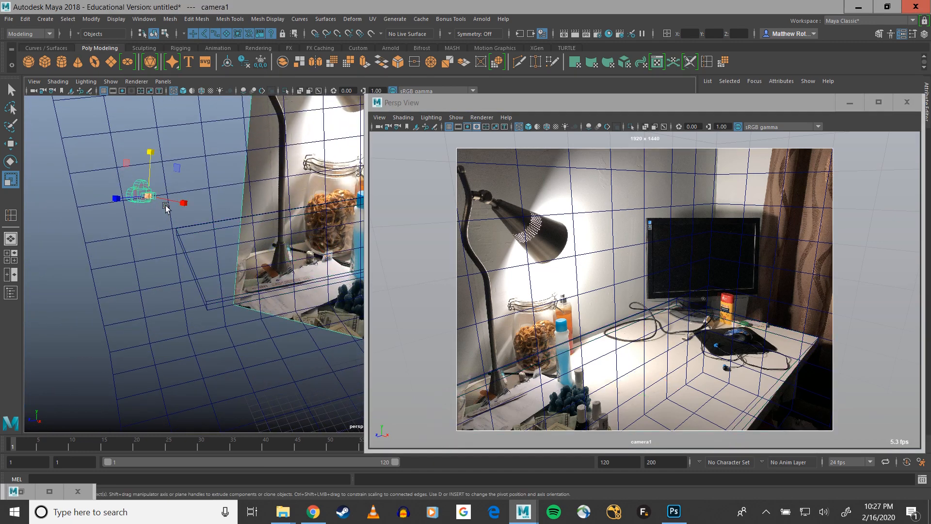
left_click_drag(266, 275, 315, 293, "alt")
middle_click_drag(255, 225, 199, 219, "alt")
left_click_drag(313, 243, 305, 240, "alt")
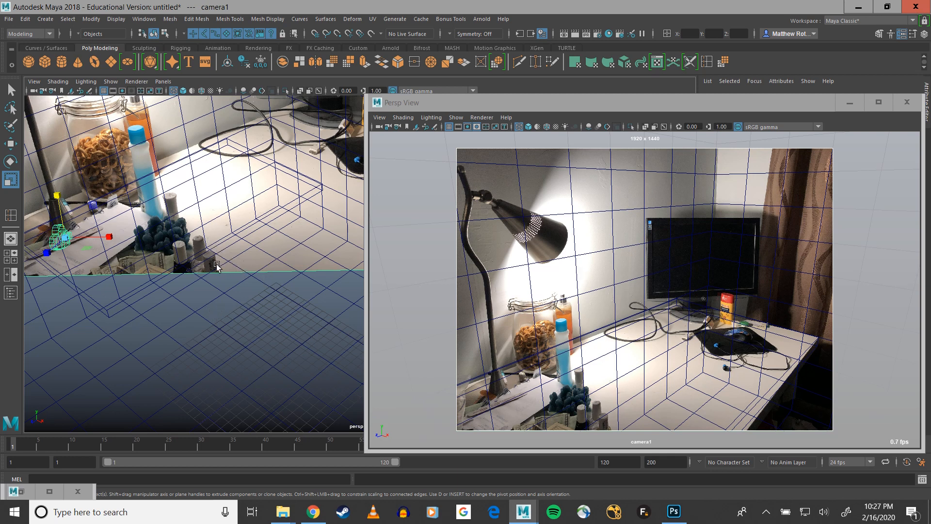
left_click_drag(215, 267, 154, 206, "alt")
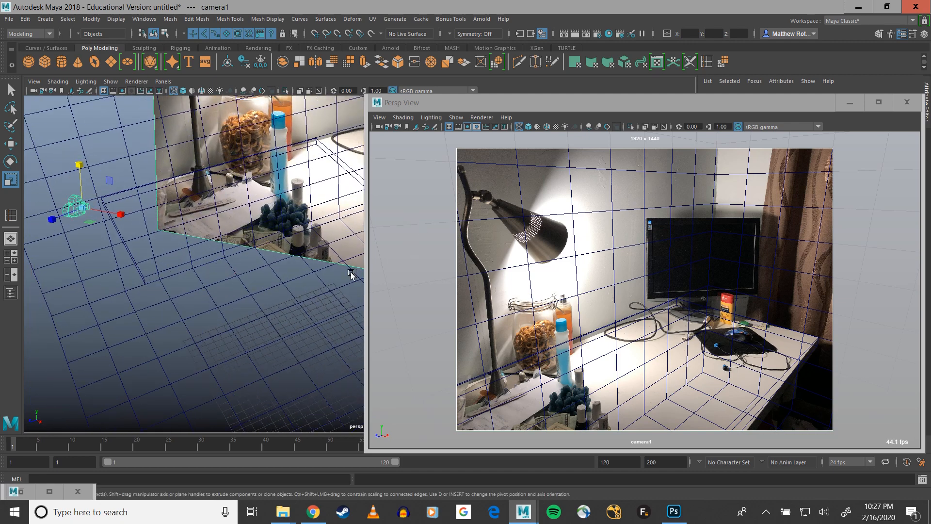
left_click_drag(257, 237, 209, 247, "alt")
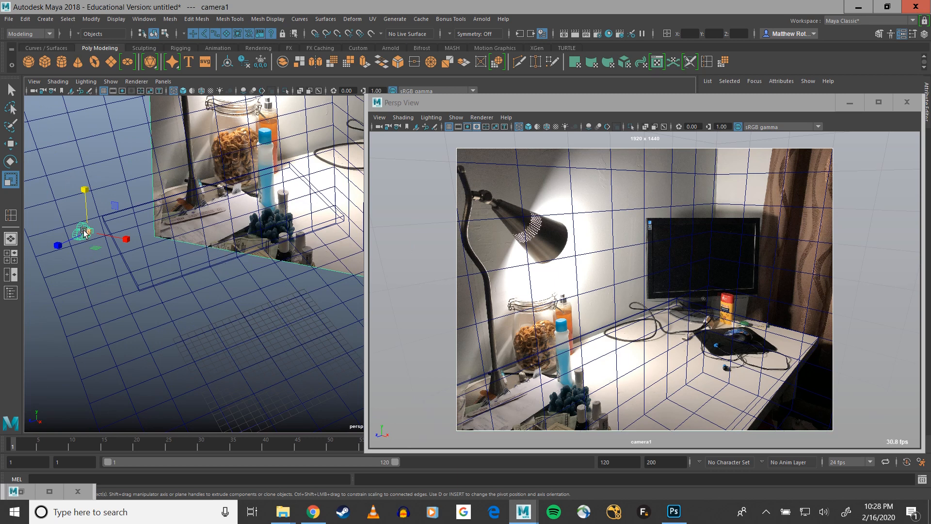
key("d")
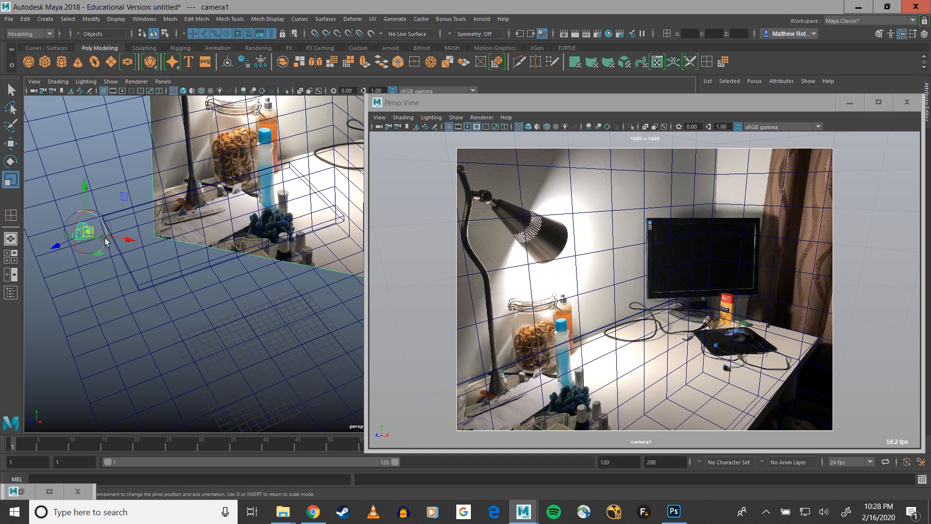
key("d")
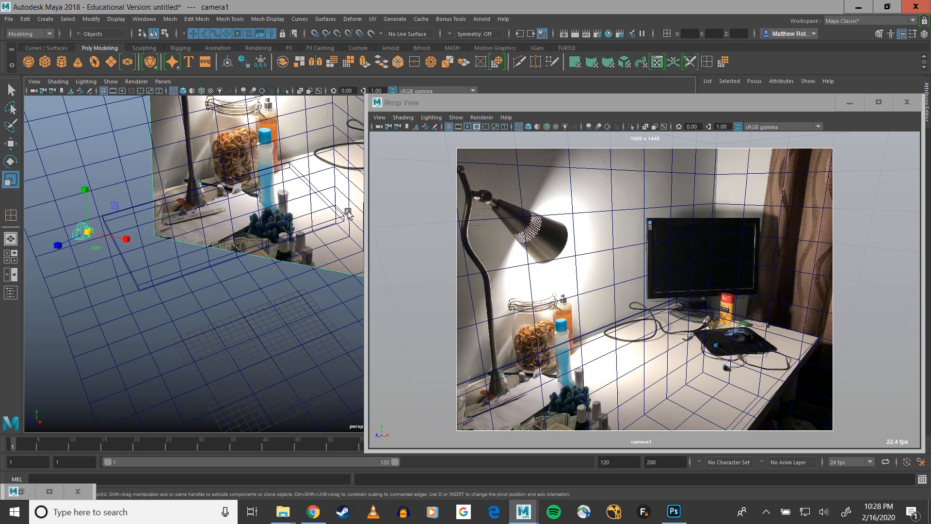
key("d")
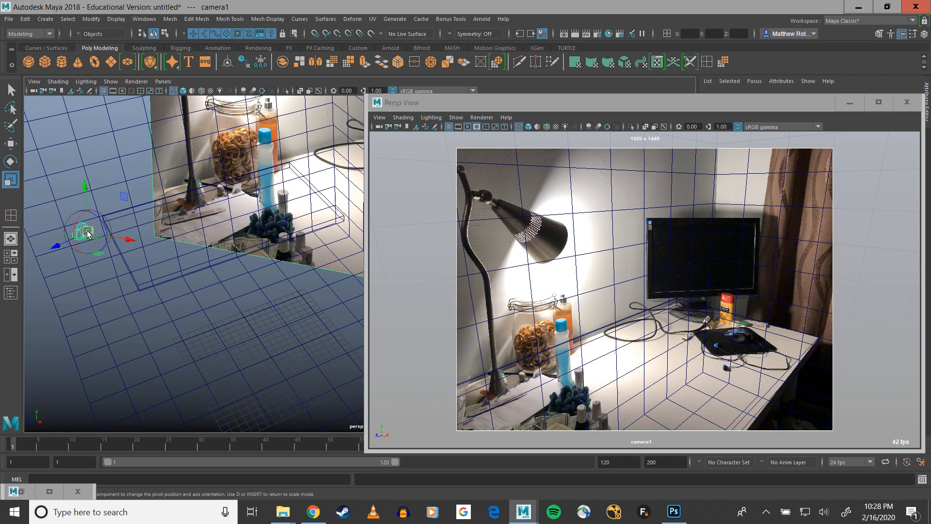
key("v")
left_click_drag(88, 233, 345, 217)
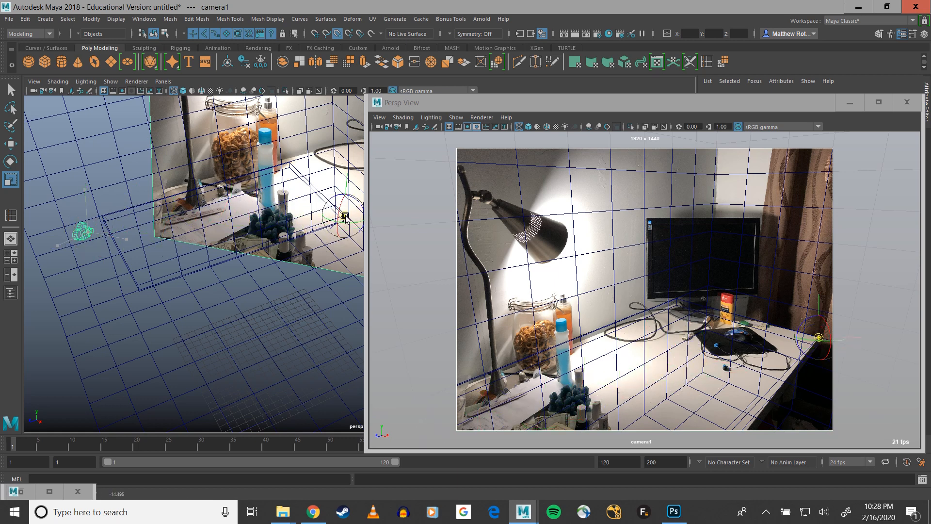
left_click(410, 229)
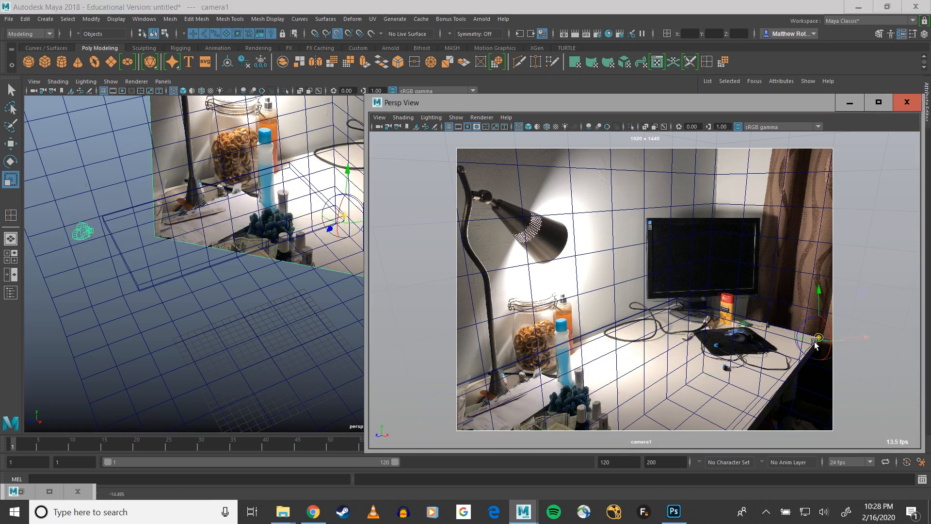
- Rotate camera1 in small amounts on several axes around its desk-corner pivot to line up the grid with the photo
key("e")
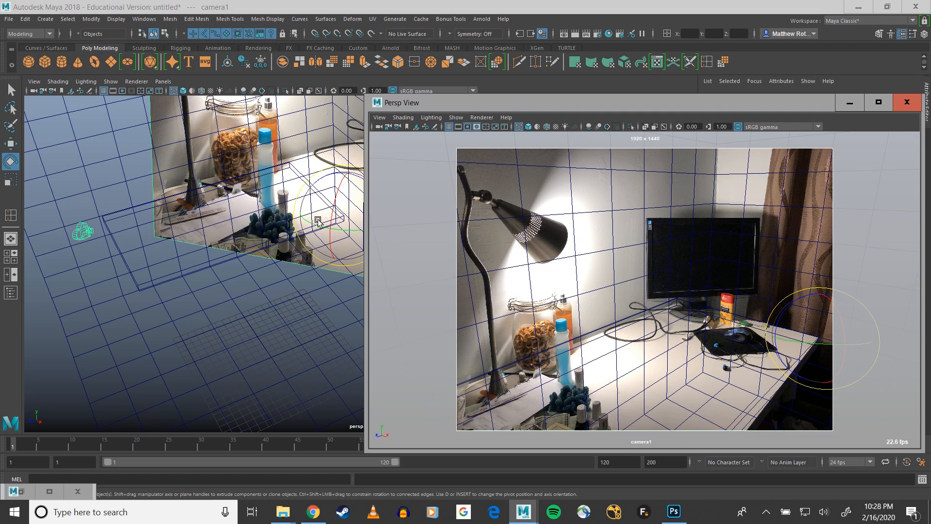
mouse_move(314, 227)
left_mouse_down()
mouse_move(332, 200)
mouse_move(314, 224)
left_mouse_up()
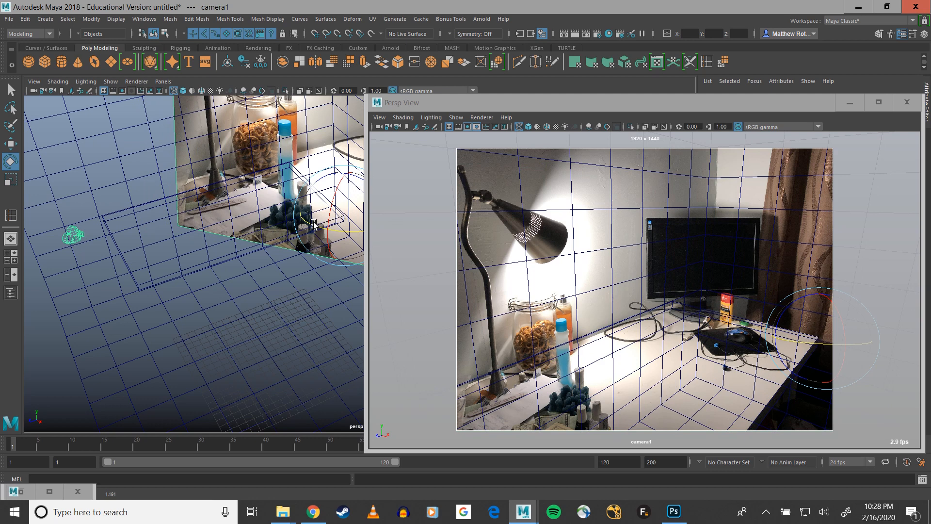
left_click_drag(355, 179, 355, 177)
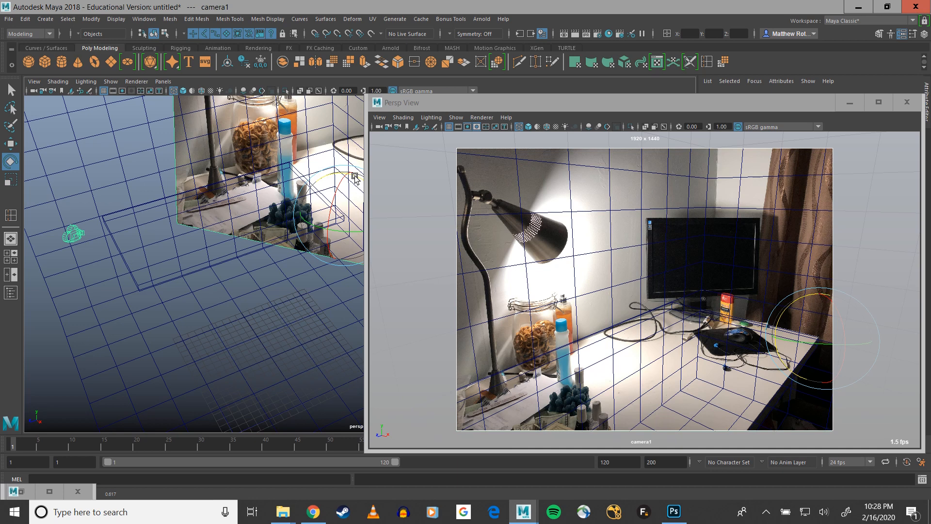
left_click_drag(336, 236, 340, 233)
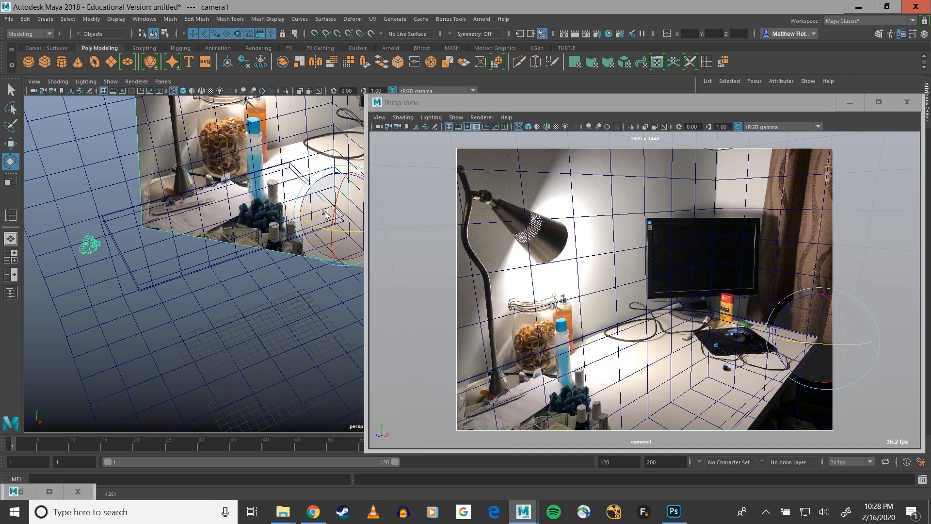
left_click_drag(332, 200, 334, 199)
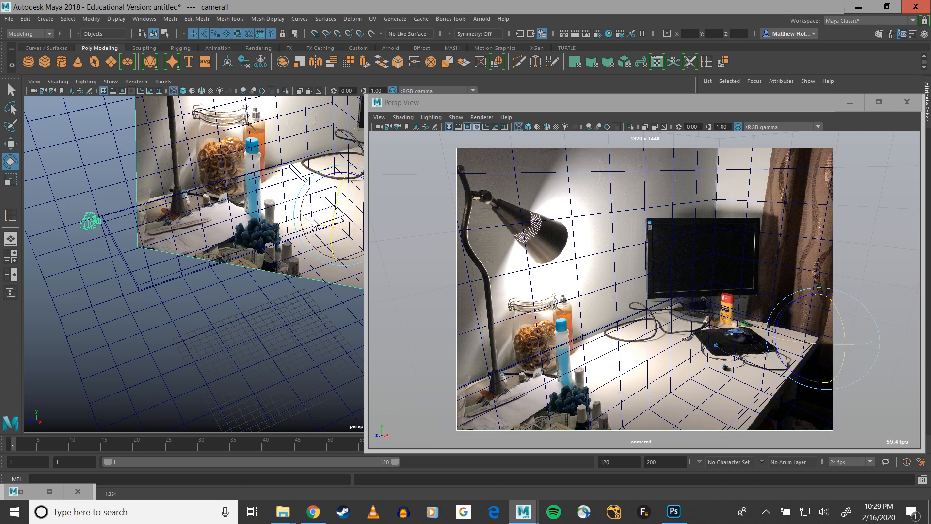
mouse_move(317, 225)
left_mouse_down()
mouse_move(335, 203)
mouse_move(321, 223)
left_mouse_up()
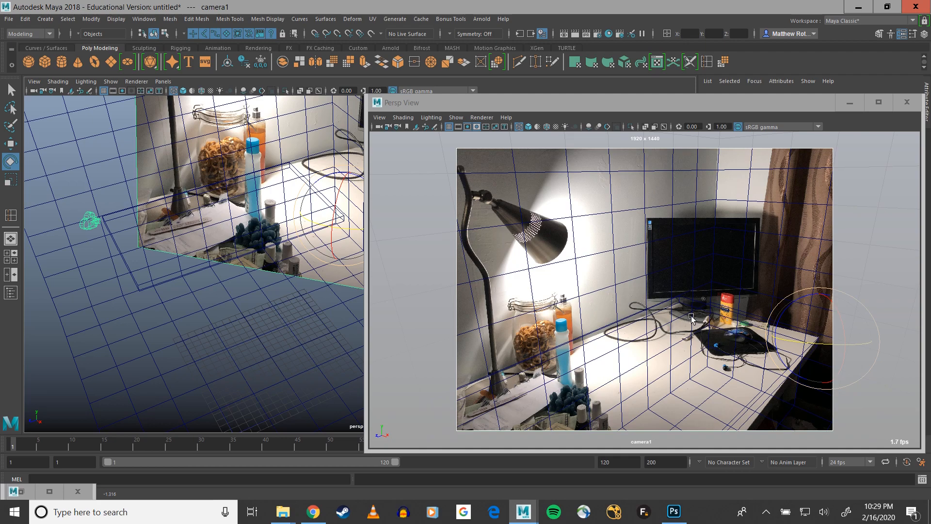
left_click_drag(692, 318, 709, 359, "alt")
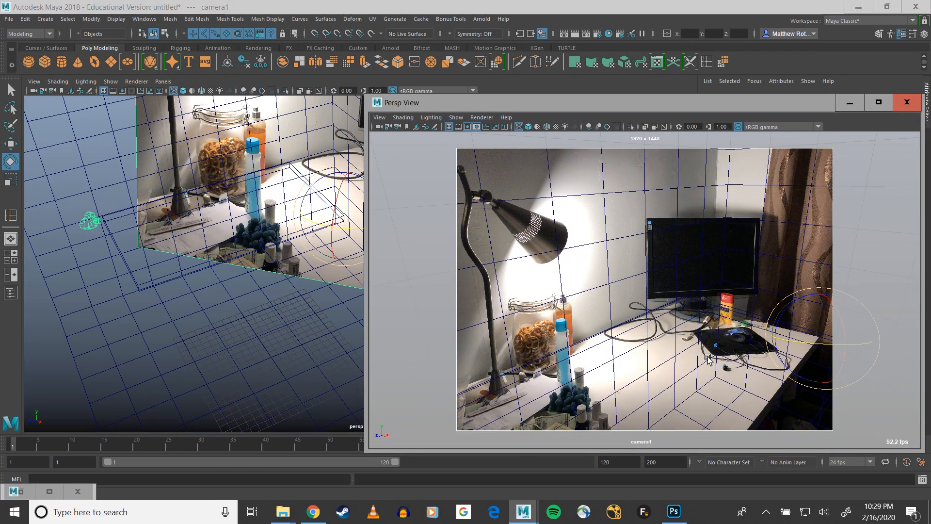
- Move camera1's pivot toward the desk slab's far corner in the perspective view
left_click_drag(305, 296, 343, 255, "alt")
key("w")
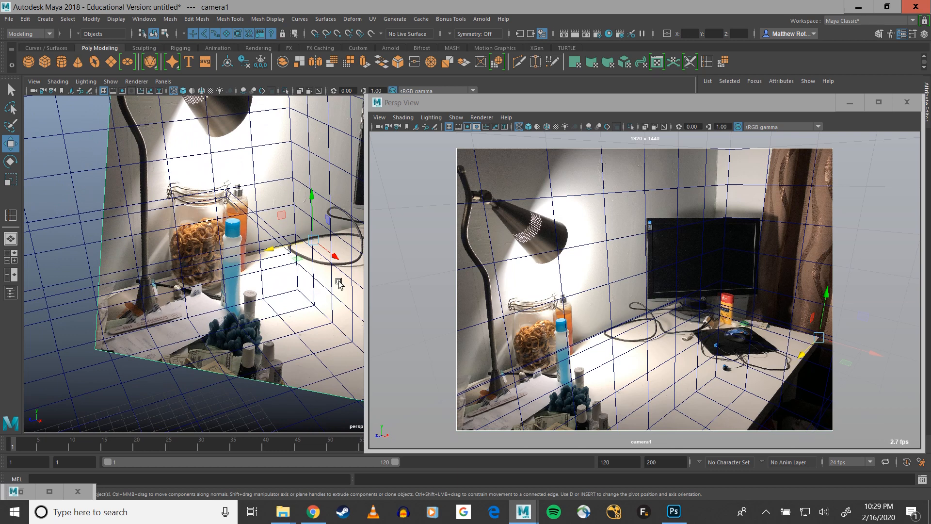
left_click_drag(301, 272, 280, 285, "alt")
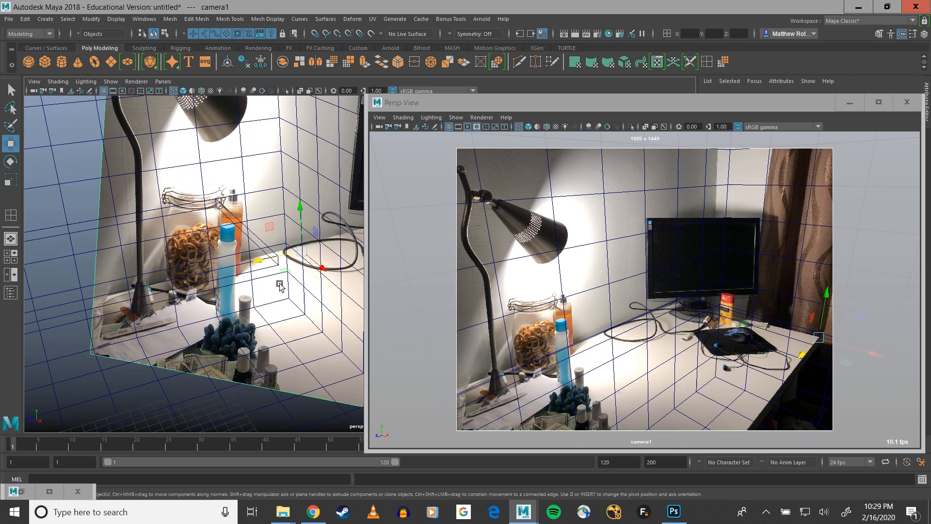
key("d")
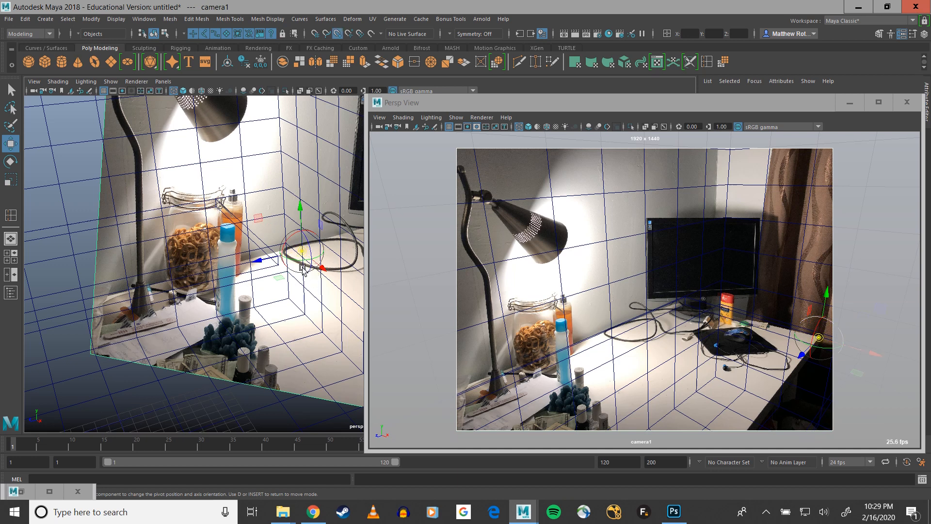
left_click_drag(300, 254, 277, 256)
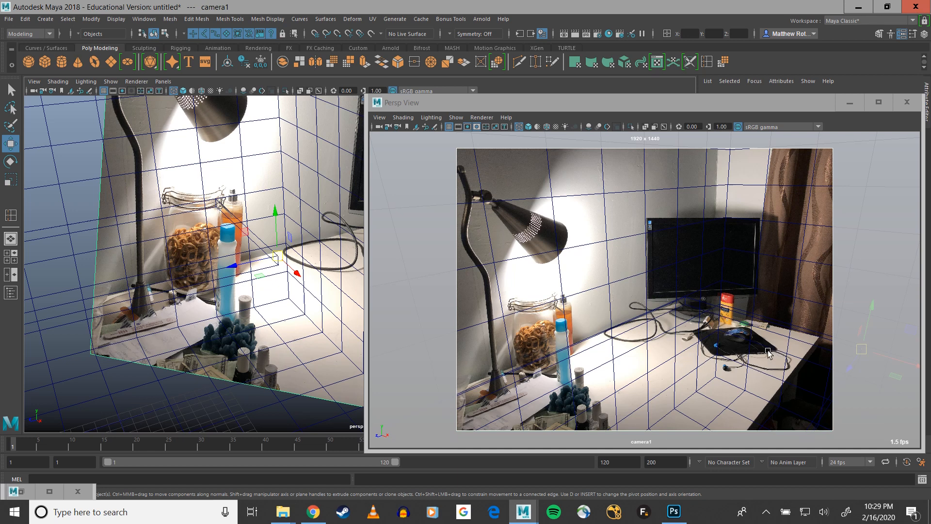
- Orbit and pan camera1 in the floating view, selecting the desk slab as a guide, to align its edges with the photo's desk
left_click_drag(683, 345, 661, 324, "alt")
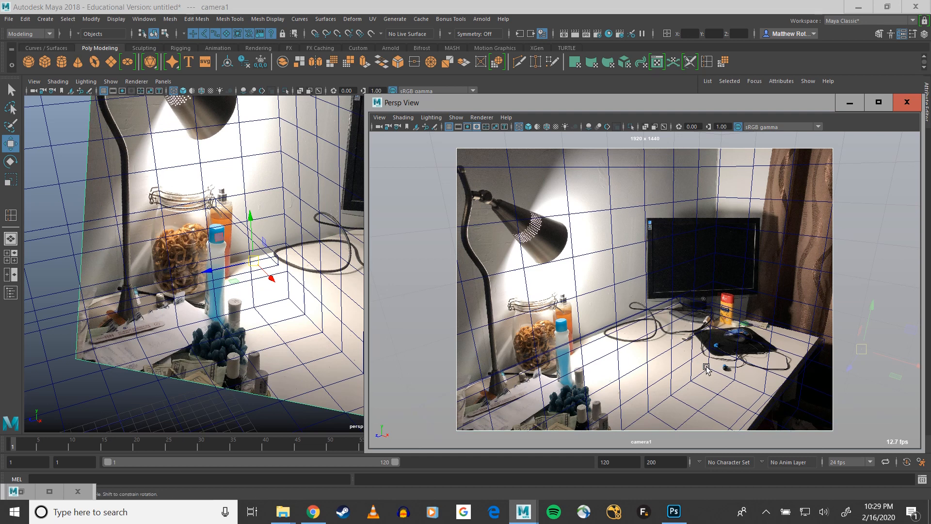
left_click_drag(705, 369, 745, 375, "alt")
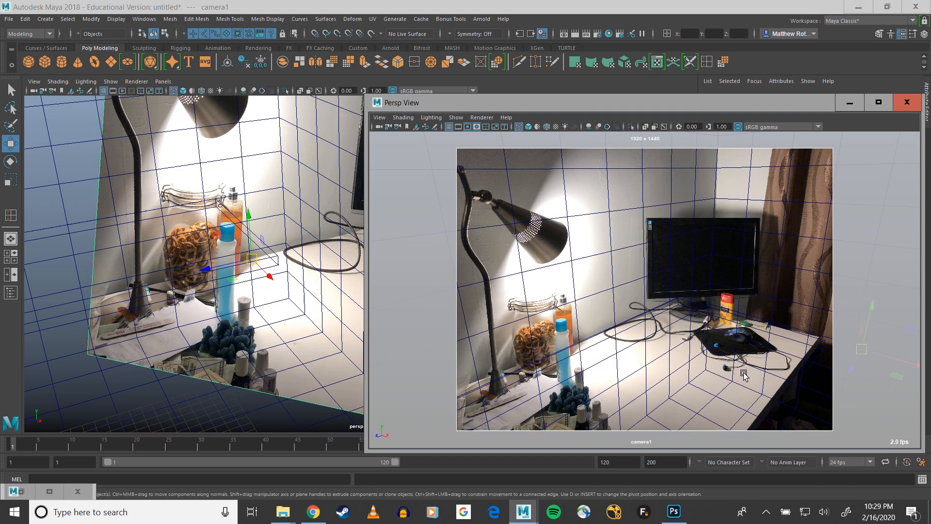
left_click(506, 375)
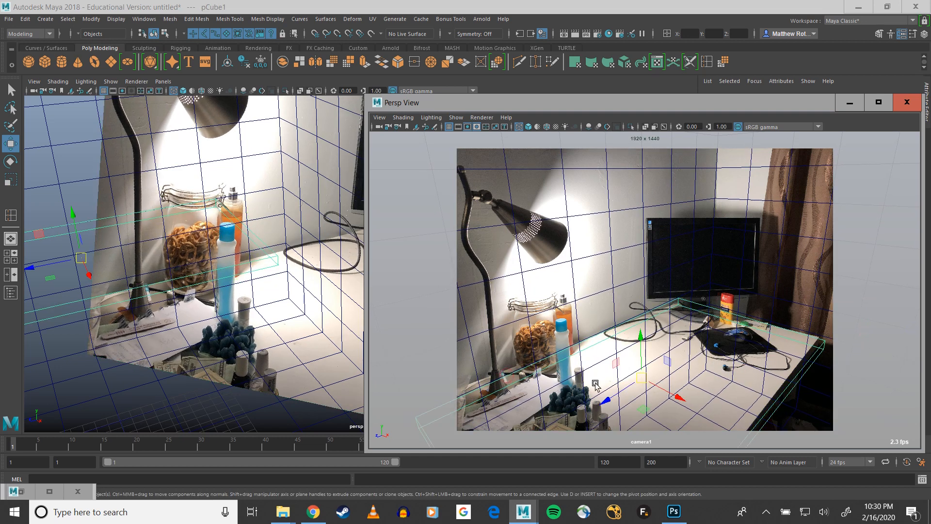
mouse_move(777, 360)
left_mouse_down("alt")
mouse_move(774, 350)
mouse_move(792, 367)
left_mouse_up("alt")
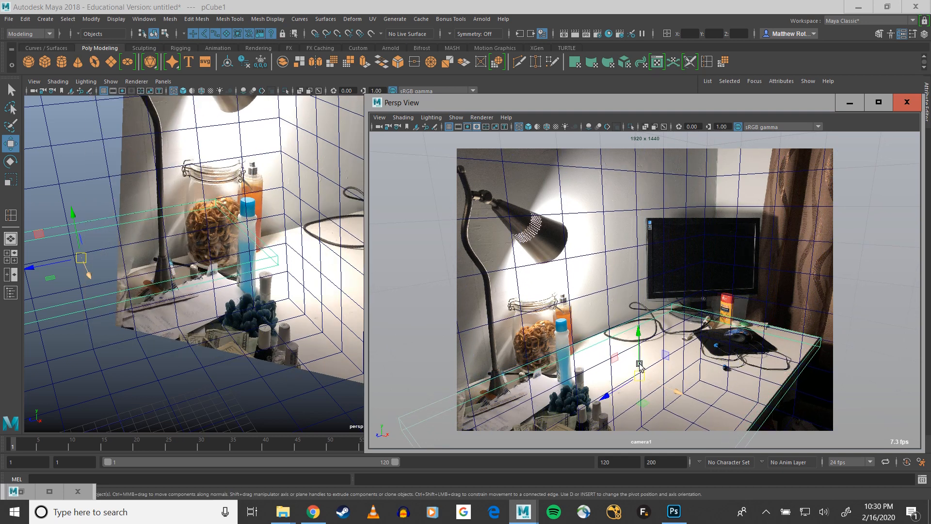
middle_click_drag(639, 365, 662, 362, "alt")
left_click_drag(717, 382, 718, 380, "alt")
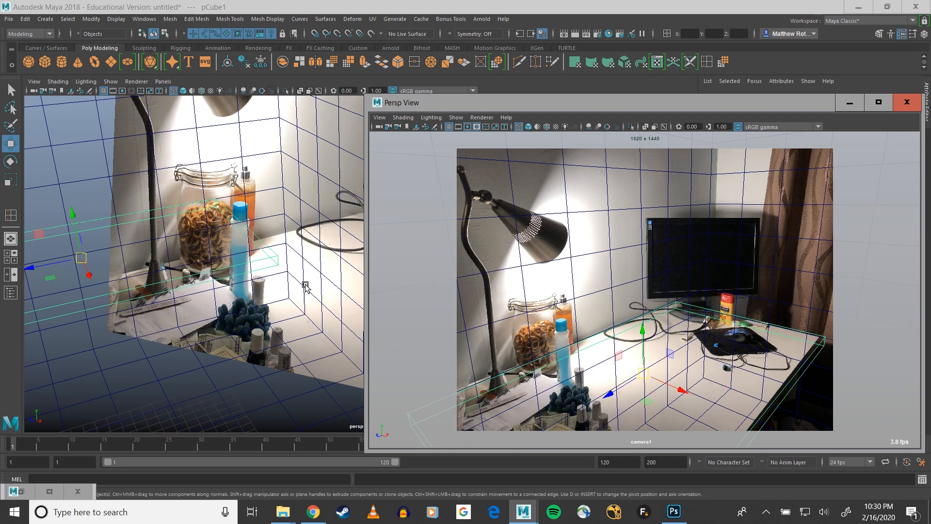
left_click_drag(306, 288, 218, 269, "alt")
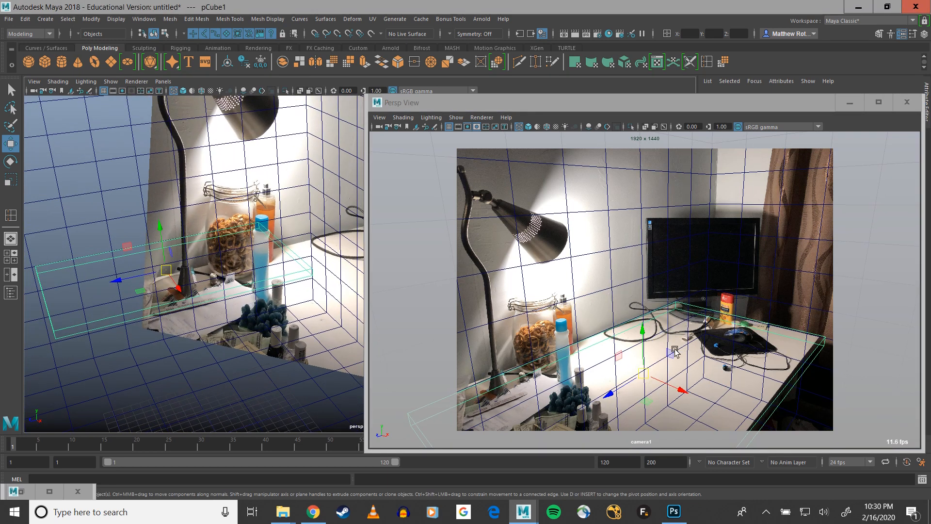
middle_click_drag(675, 350, 671, 350, "alt")
left_click_drag(671, 349, 710, 371, "alt")
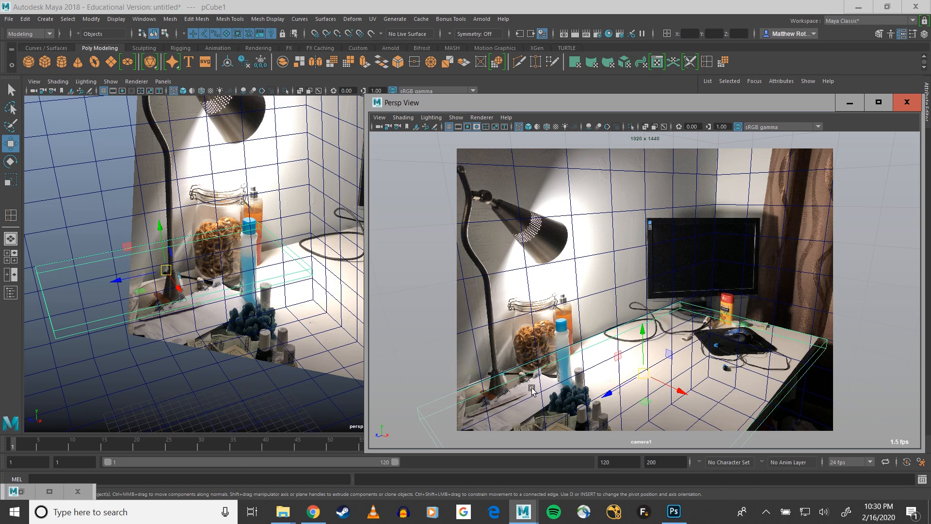
- Select the desk slab's long front side face and move it slightly inward to match the photo's desk edge
right_click_drag(225, 248, 227, 274)
left_click(210, 322)
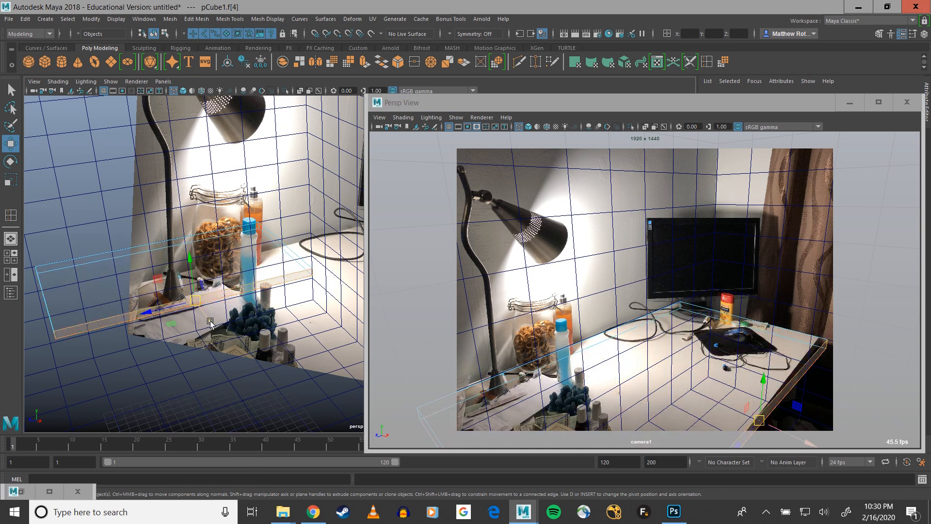
left_click_drag(210, 323, 206, 323)
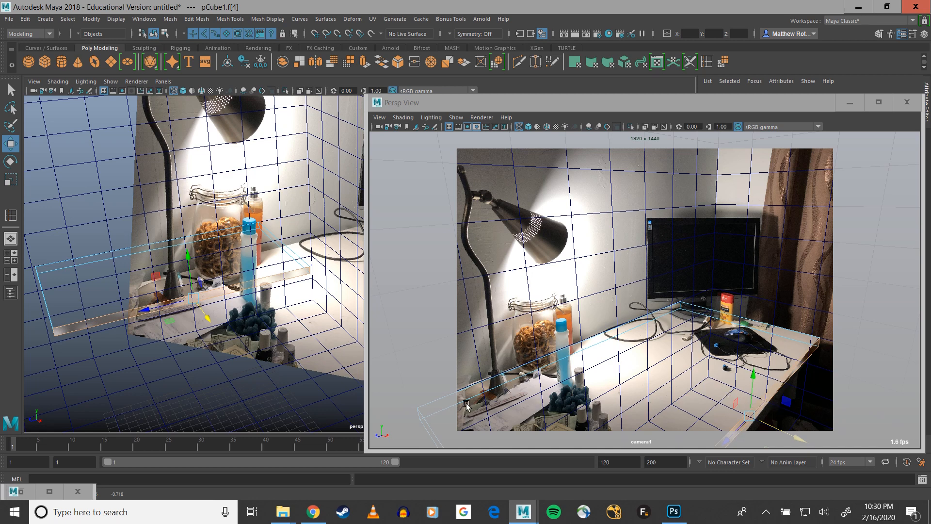
- Nudge camera1's orbit in the floating view to bring the slab and wall grid closer to the photo
left_click_drag(650, 349, 679, 388, "alt")
middle_click_drag(688, 388, 689, 388)
left_click_drag(689, 388, 692, 379, "alt")
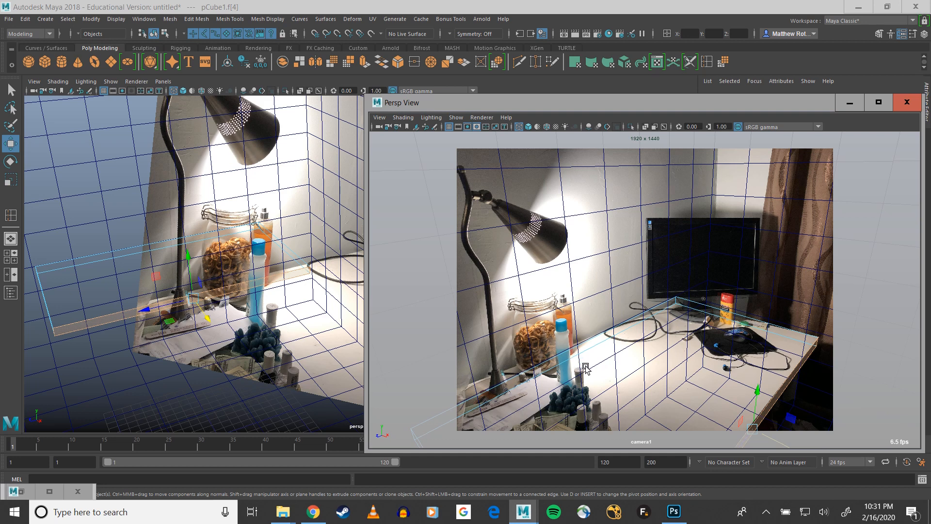
- Select camera1 and center its pivot, making a small rotation and pan to realign the grid with the photo
middle_click_drag(313, 294, 421, 288, "alt")
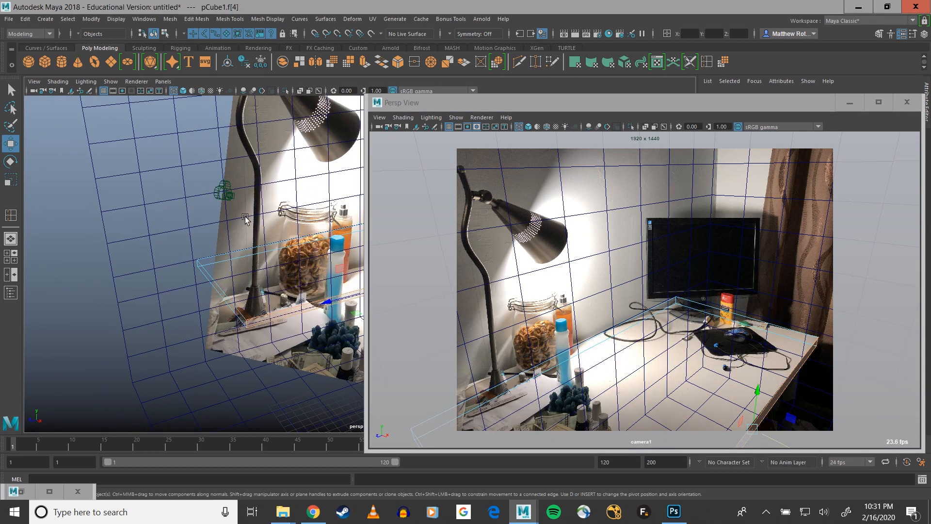
left_click(221, 191)
key("e")
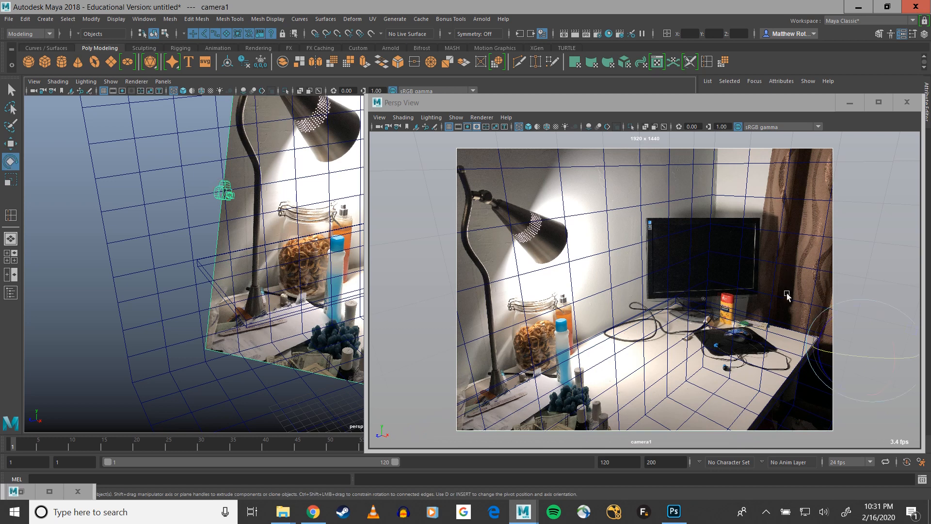
left_click_drag(290, 188, 226, 176, "alt")
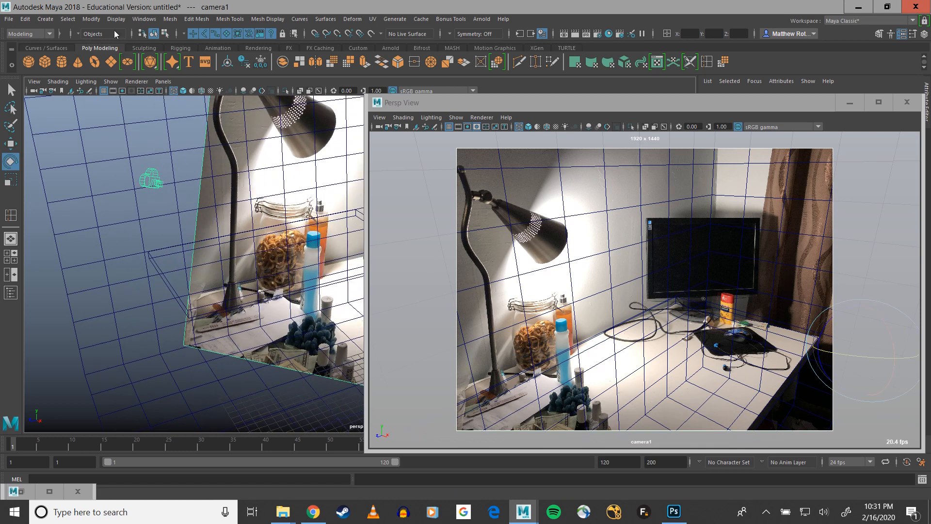
left_click(91, 19)
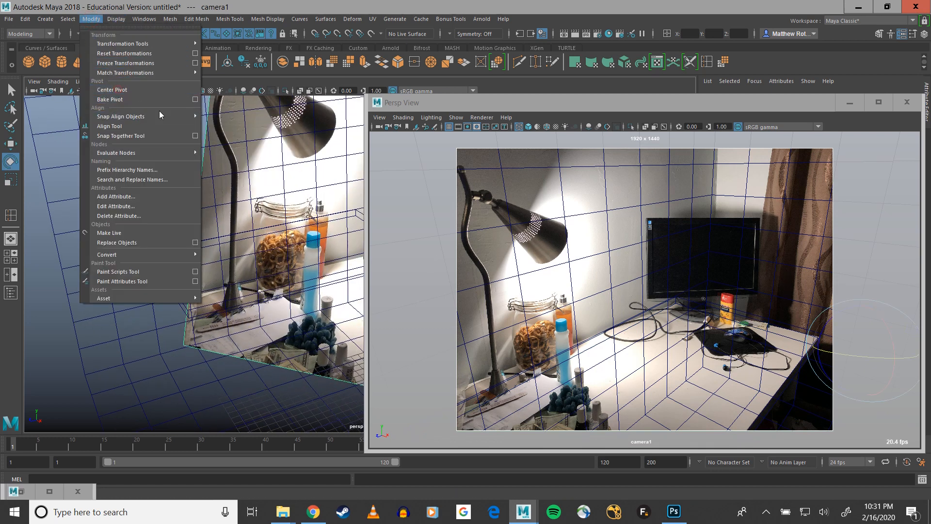
left_click(149, 88)
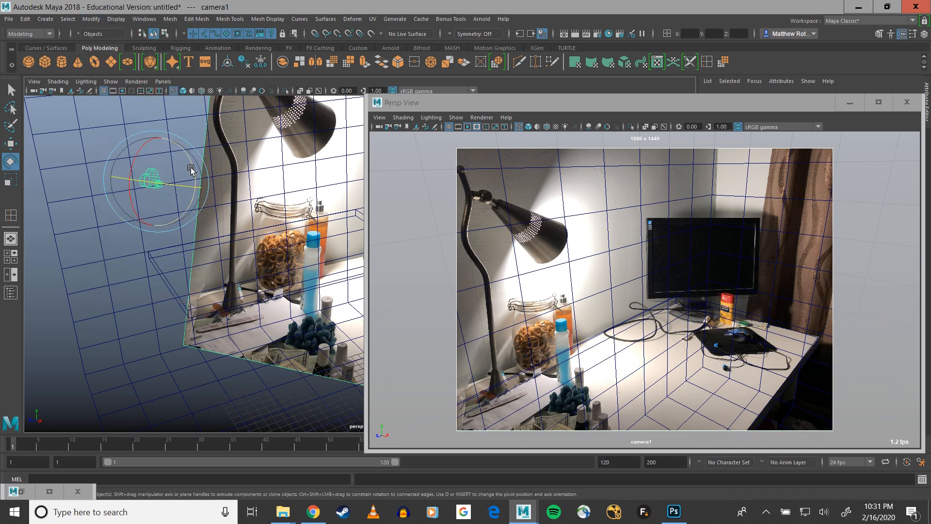
left_click_drag(193, 169, 191, 167)
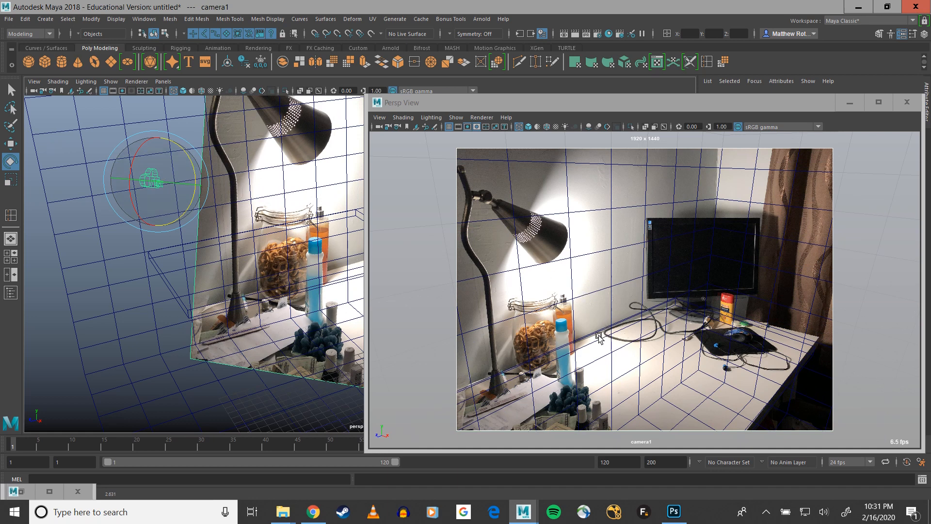
middle_click_drag(619, 338, 625, 322, "alt")
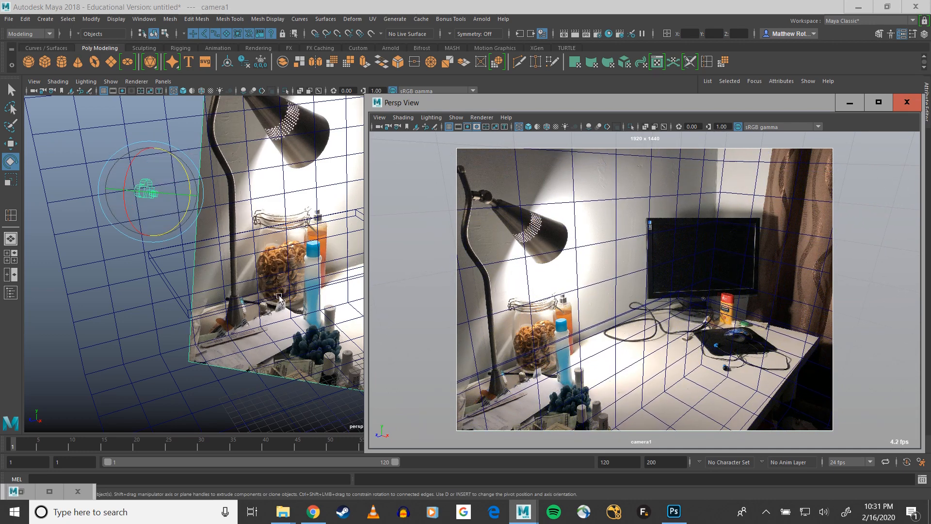
left_click_drag(269, 253, 207, 267, "alt")
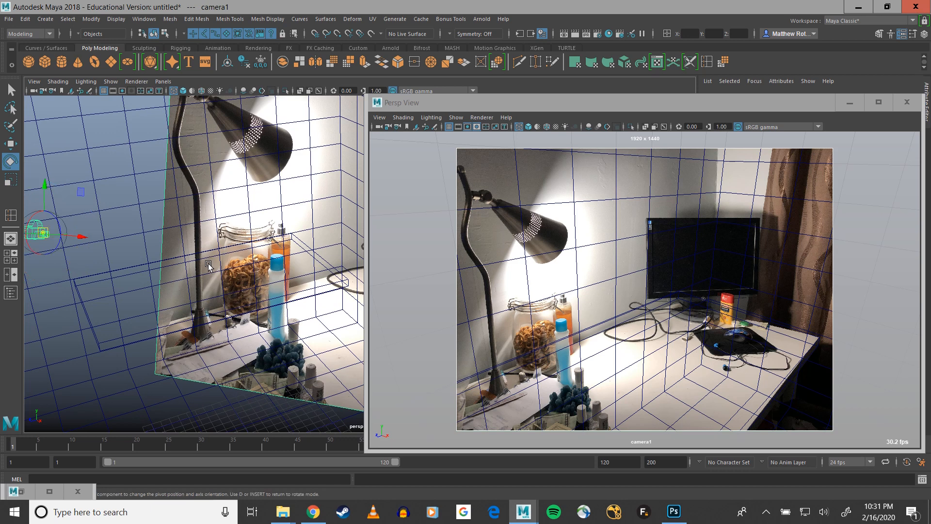
left_click_drag(47, 234, 289, 273)
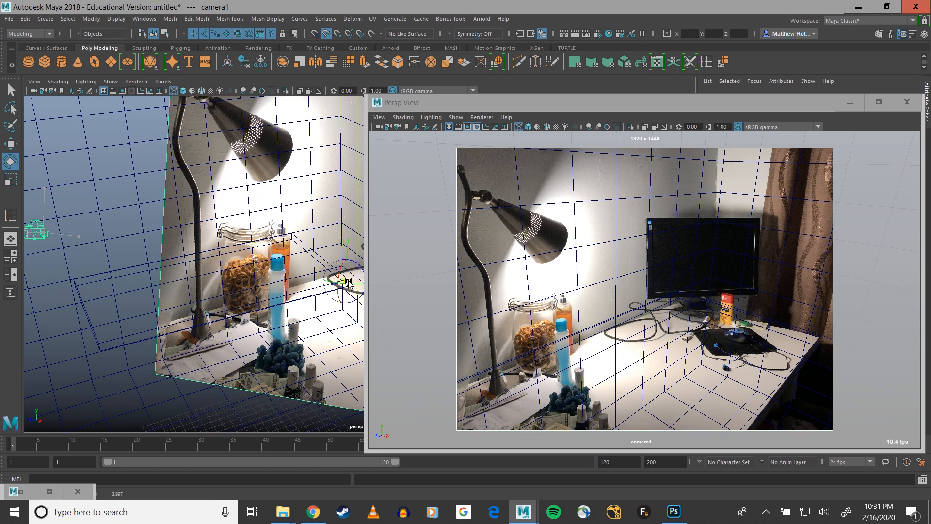
key("d")
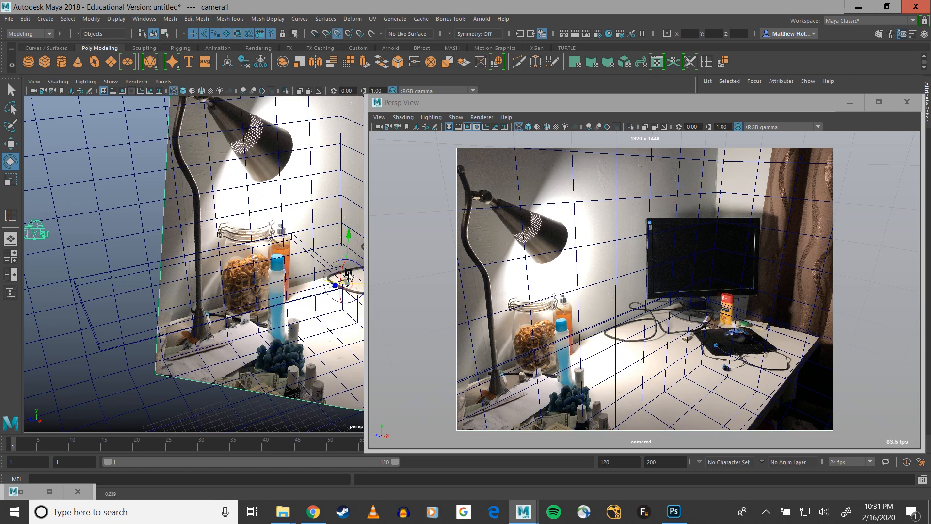
key("space")
left_click(318, 316)
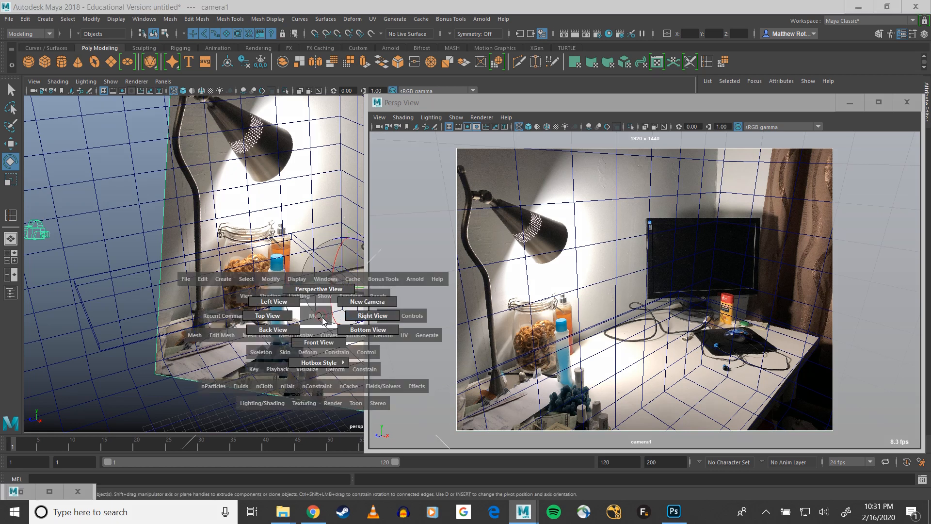
- Vertex snap camera1's pivot to the desk slab's far corner beside the curtain
left_click_drag(218, 286, 263, 281, "alt")
middle_click_drag(262, 280, 223, 285, "alt")
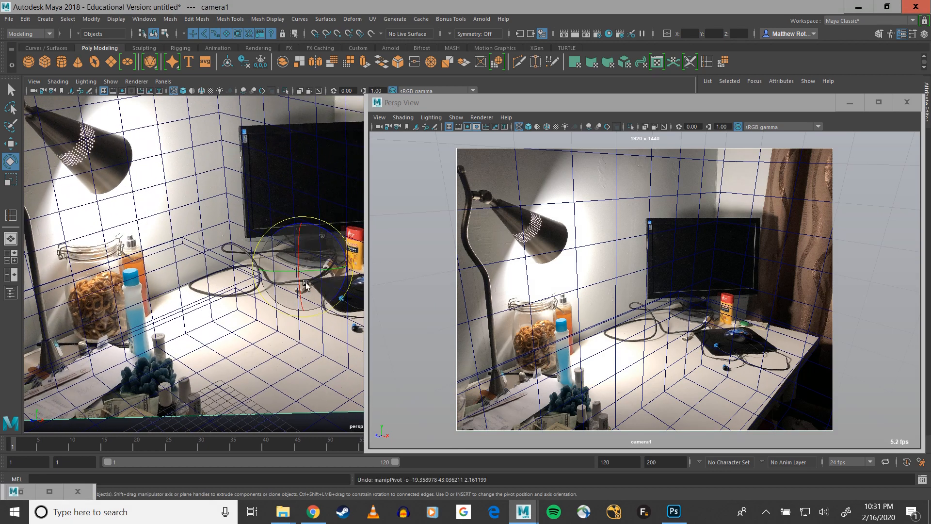
key("d")
key("v")
left_click_drag(305, 265, 252, 260)
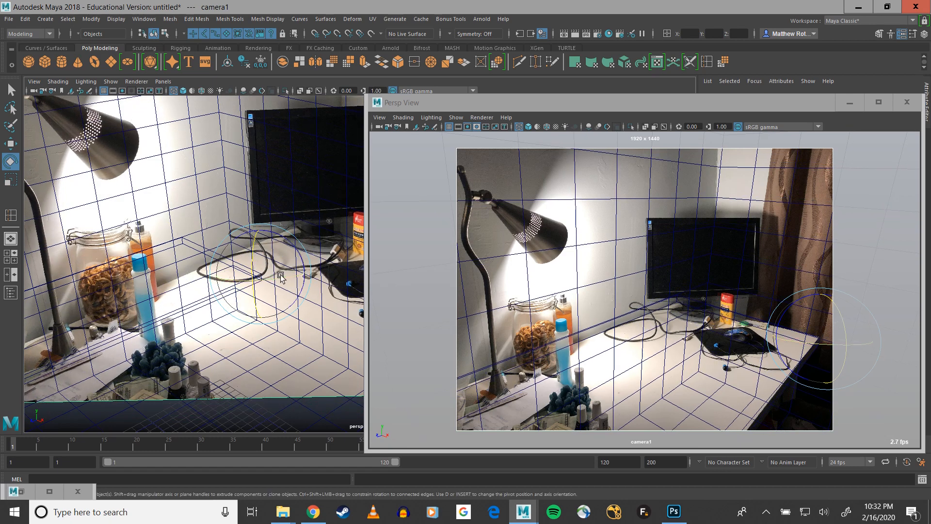
- Rotate camera1 slightly on several axes about the slab corner and adjust its orbit to match the photo's wall and desk lines
left_click_drag(285, 278, 281, 276)
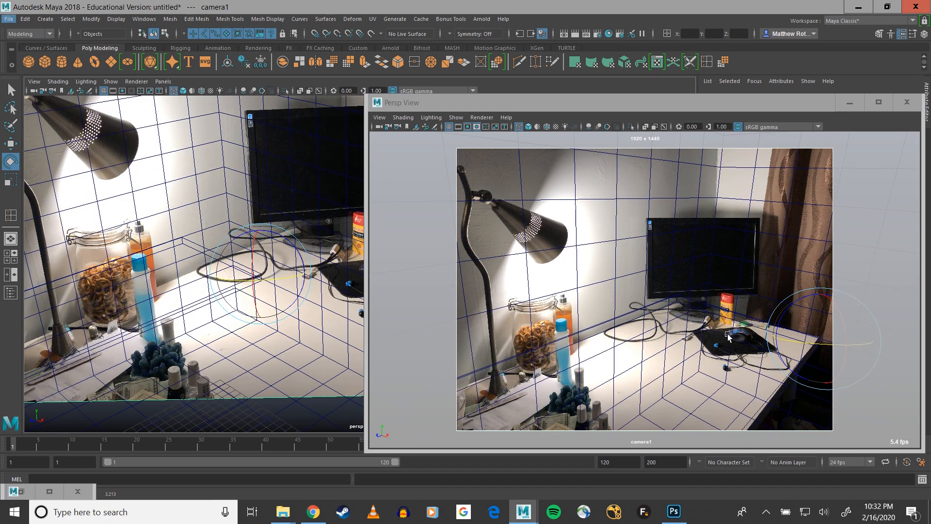
left_click_drag(257, 243, 253, 242)
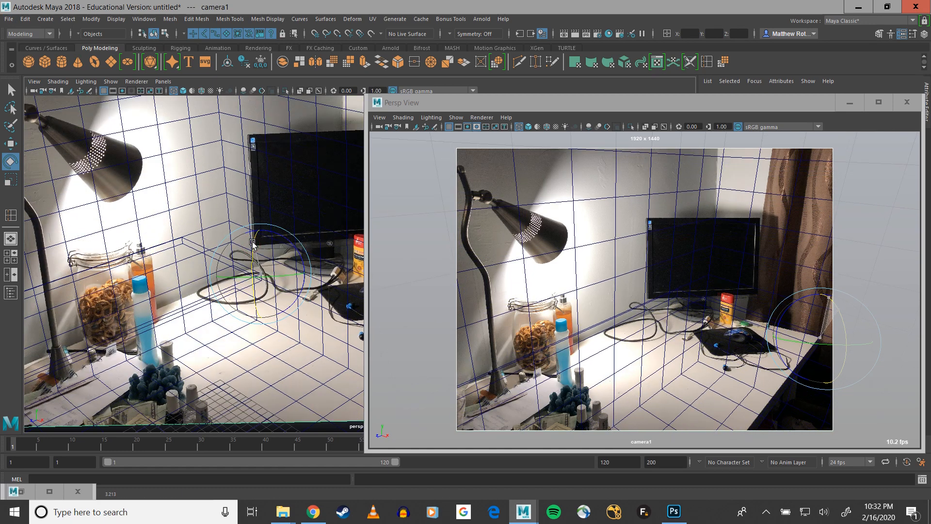
left_click_drag(263, 276, 276, 295)
left_click_drag(675, 356, 676, 370, "alt")
left_click_drag(740, 378, 711, 382, "alt")
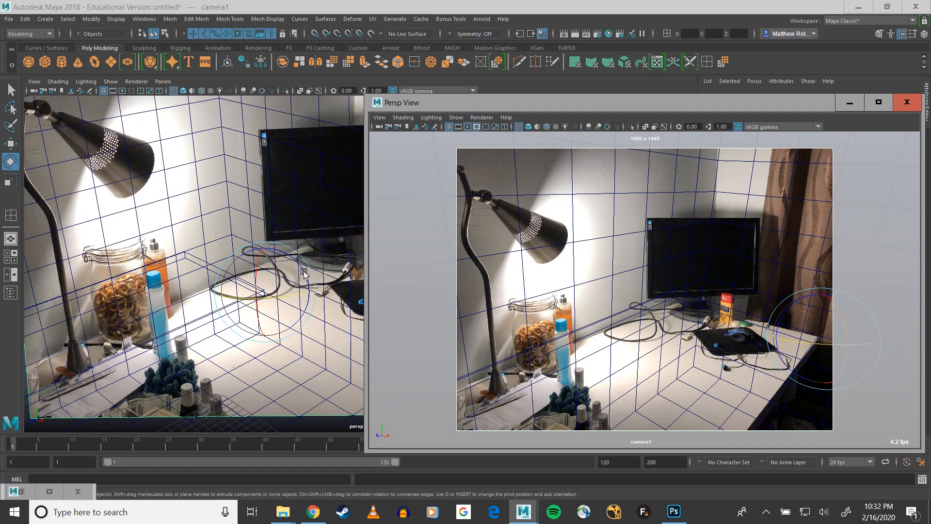
left_click_drag(303, 272, 312, 270)
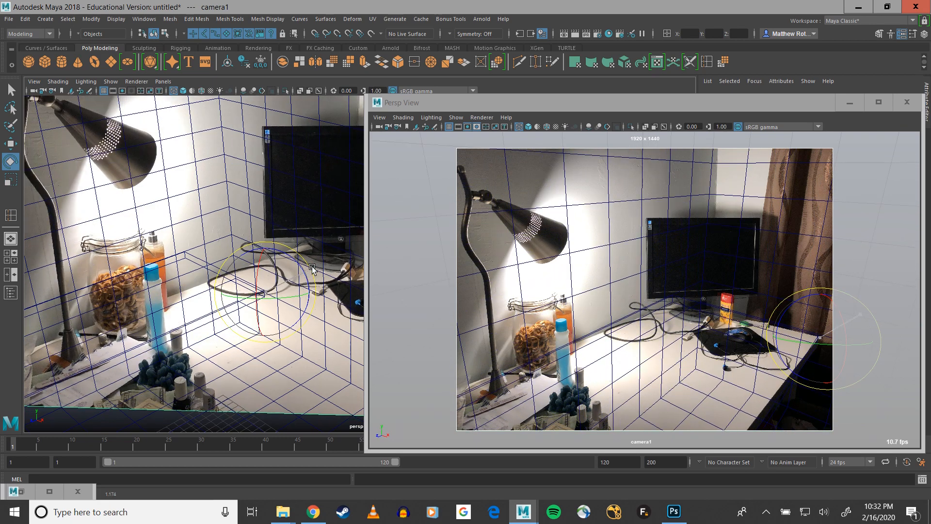
- Pan and orbit camera1 in the floating view to refine the grid's fit to the wall corner and desk edges
middle_click_drag(682, 351, 694, 360, "alt")
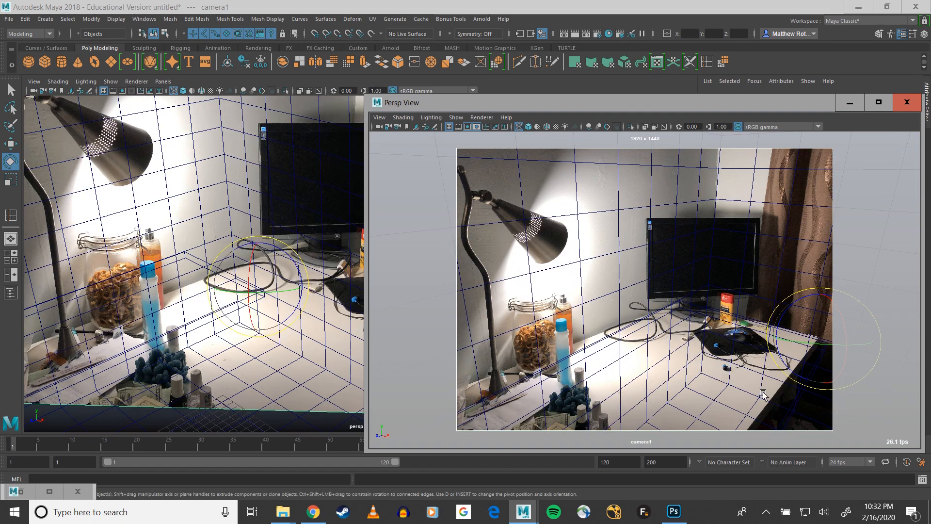
left_click_drag(764, 394, 719, 395, "alt")
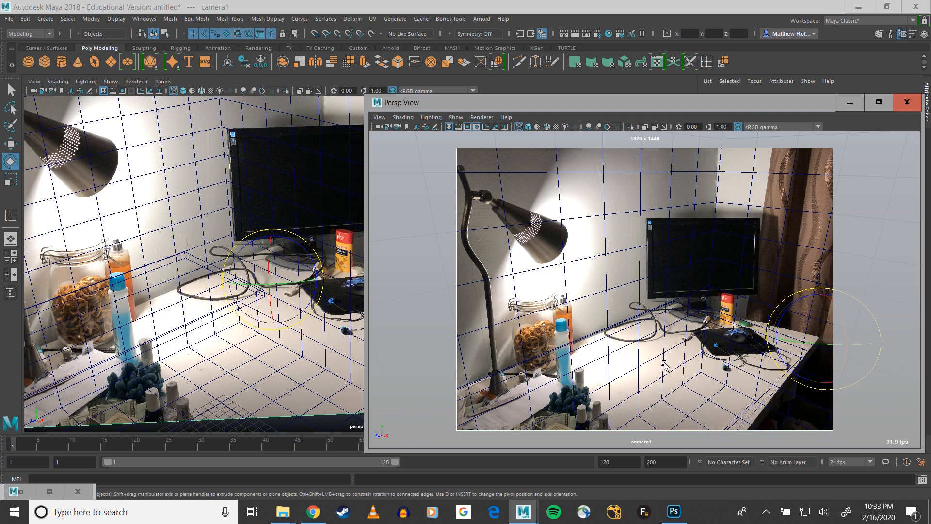
left_click_drag(674, 372, 673, 372, "alt")
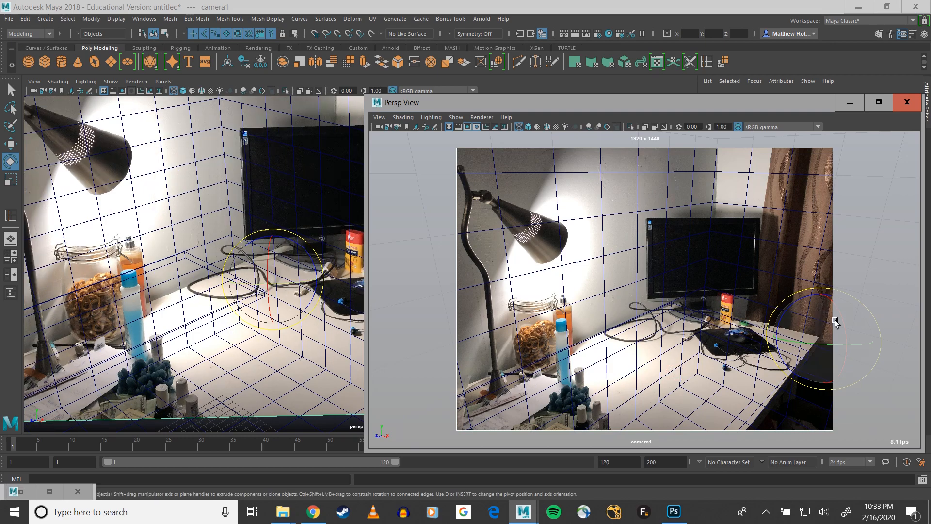
- Try another small rotation of camera1 about its desk-corner pivot and undo the latest changes
left_click_drag(791, 305, 777, 319)
key("ctrl+z")
key("ctrl+z")
scroll(328, 304, "down", 4)
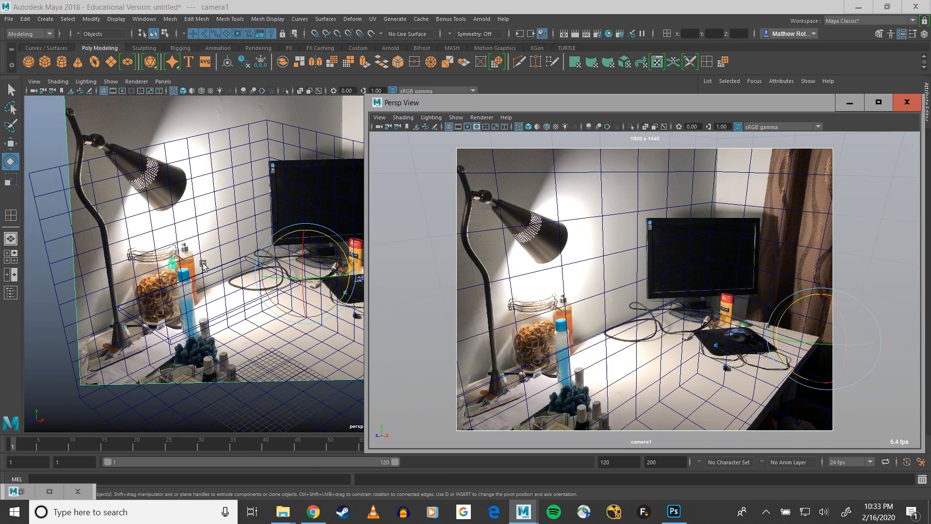
- Select camera1 in the perspective view and center its pivot back on the camera body
left_click_drag(203, 264, 307, 287, "alt")
key("super")
left_click_drag(262, 257, 241, 104, "alt")
key("super")
key("super")
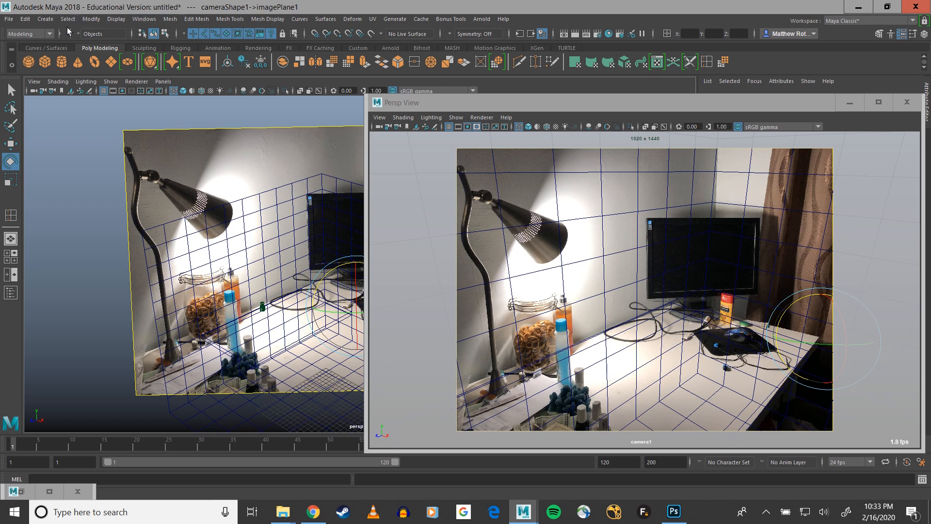
left_click(260, 306)
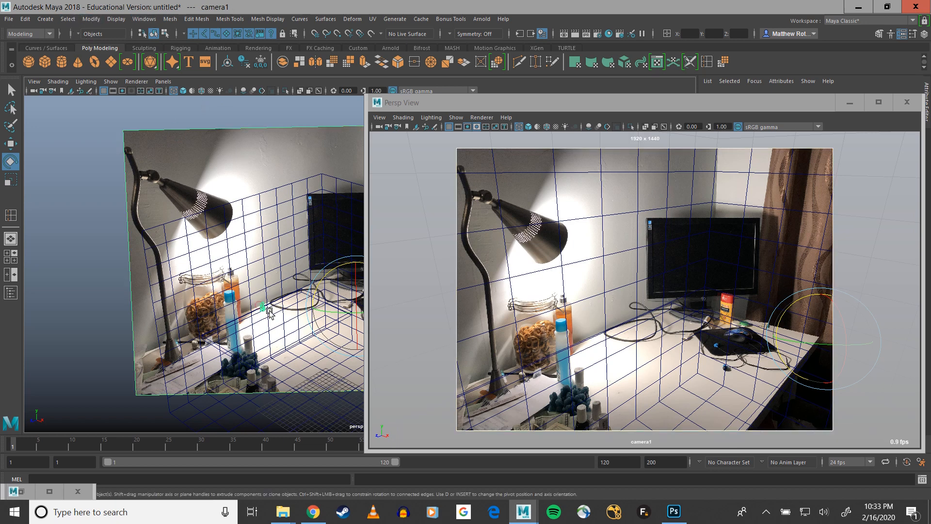
left_click(114, 18)
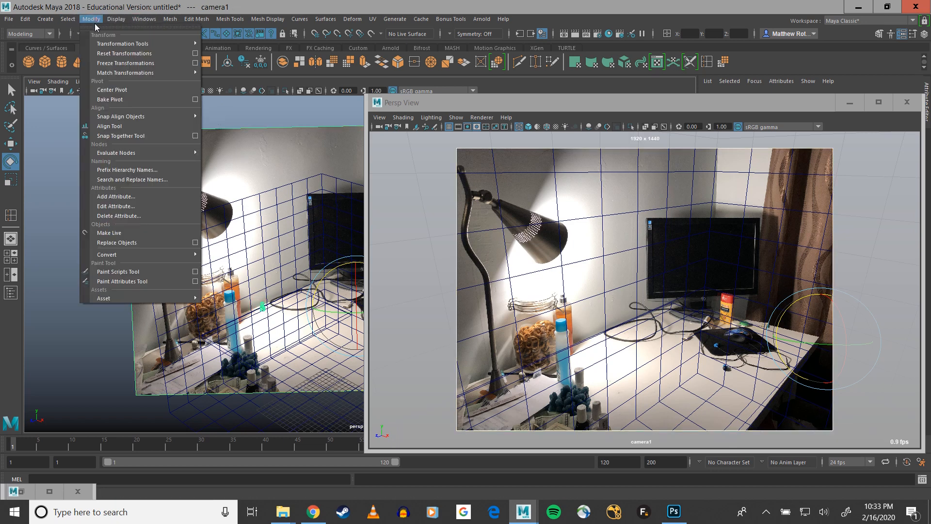
left_click(108, 91)
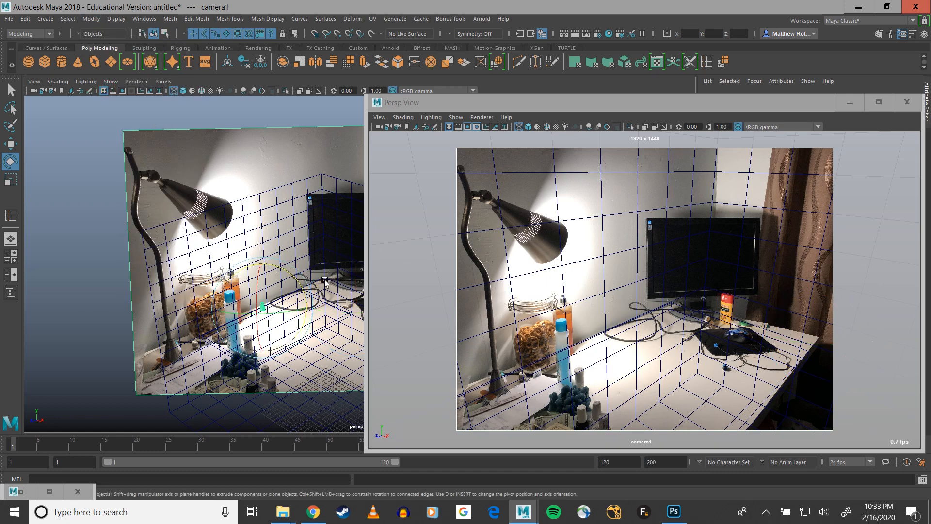
- Rotate camera1 slightly about its centered pivot to bring the wall grid closer to the photo
left_click_drag(325, 280, 253, 260, "alt")
scroll(254, 266, "up", 4)
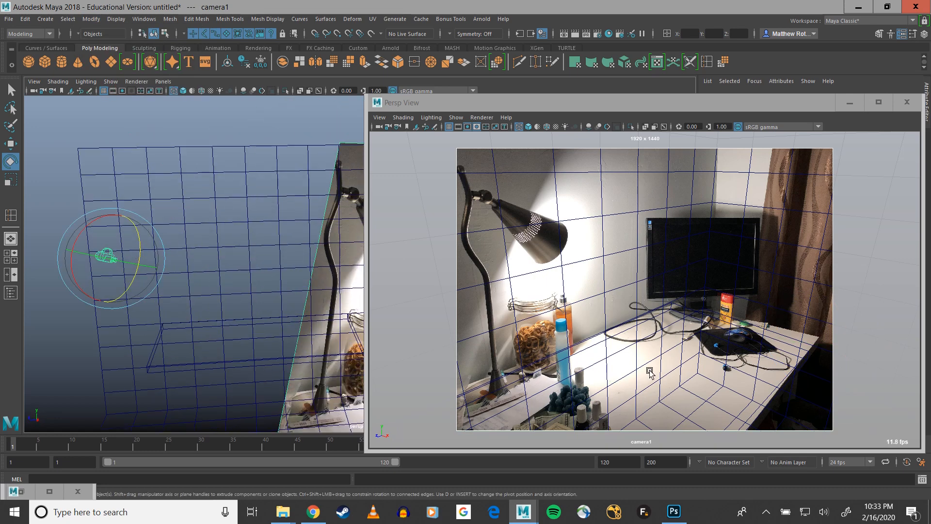
left_click_drag(140, 253, 141, 253)
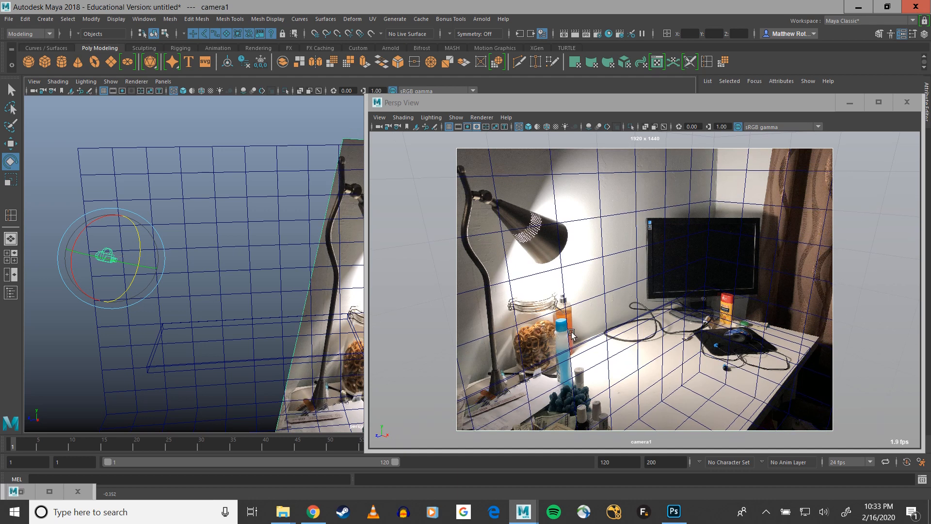
- Orbit, pan and dolly camera1 in the floating view to fit the grid to the photo's wall corner and desk edges
left_click_drag(647, 330, 730, 357, "alt")
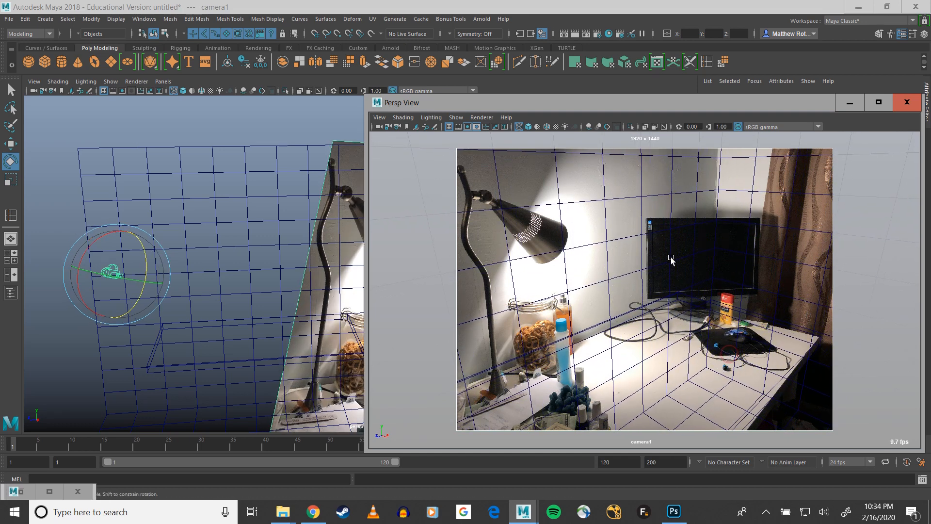
left_click_drag(671, 260, 750, 346, "alt")
middle_click_drag(742, 332, 754, 333, "alt")
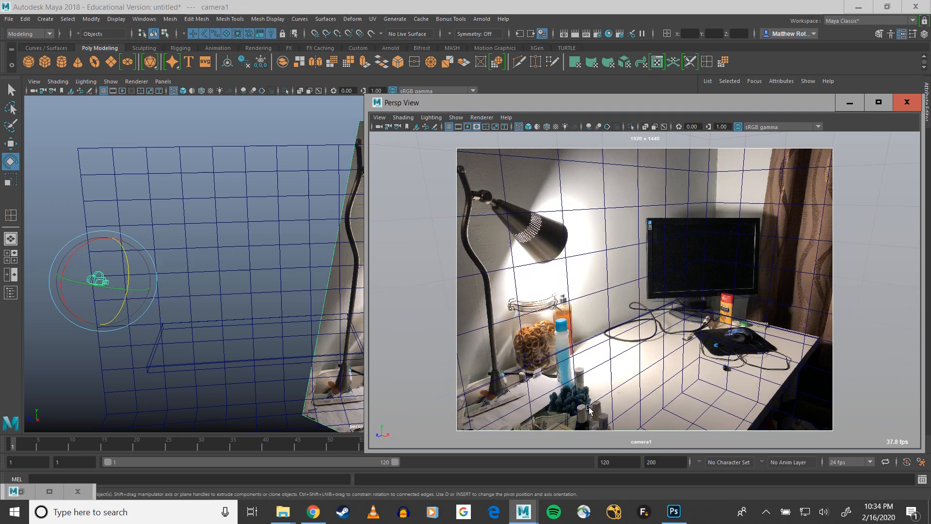
middle_click_drag(589, 409, 552, 384, "alt")
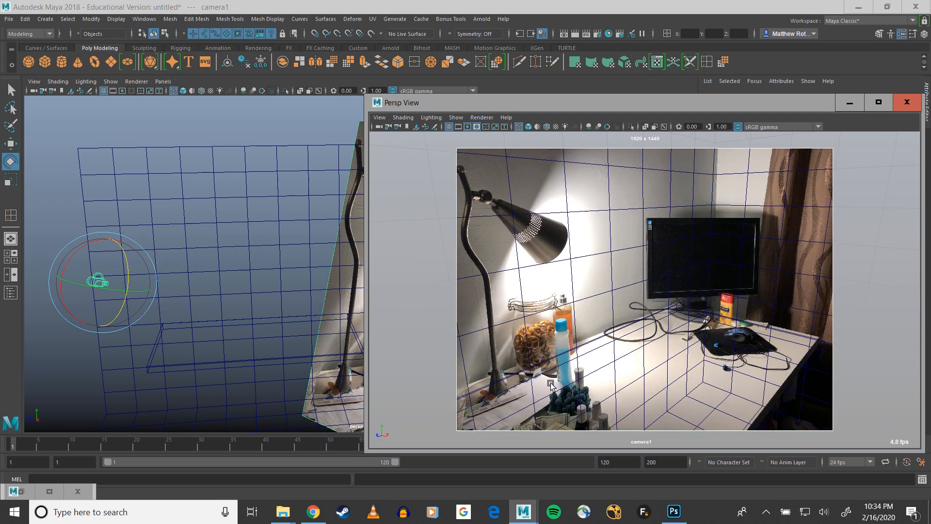
middle_click_drag(614, 371, 614, 366, "alt")
right_click_drag(636, 357, 678, 340, "alt")
middle_click_drag(687, 357, 649, 362, "alt")
right_click(237, 361)
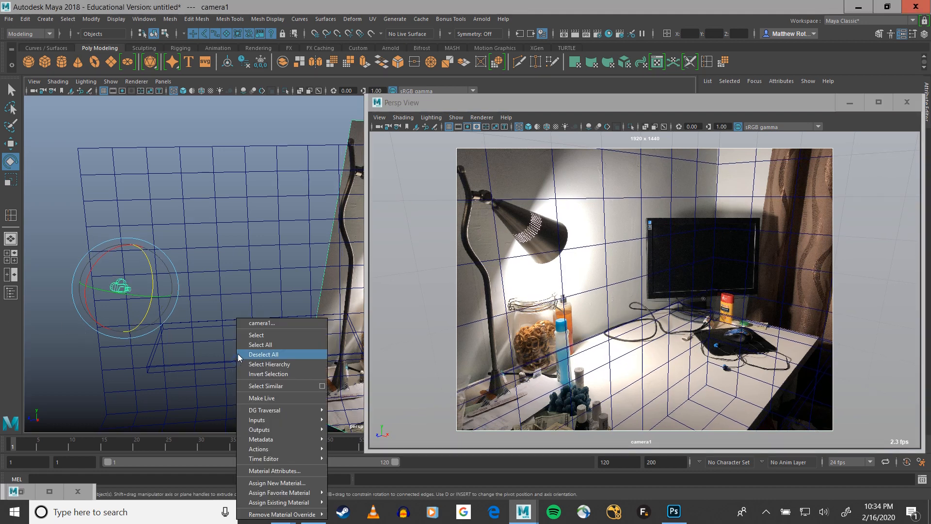
left_click(238, 356)
scroll(232, 363, "up", 3)
middle_click_drag(246, 331, 251, 256, "alt")
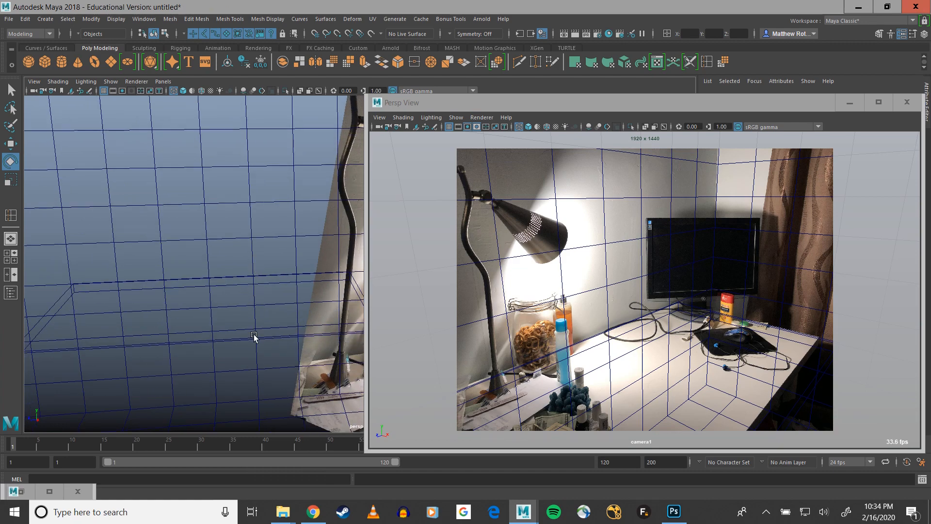
right_click_drag(253, 333, 248, 278)
left_click_drag(255, 320, 307, 337, "alt")
left_click(300, 344)
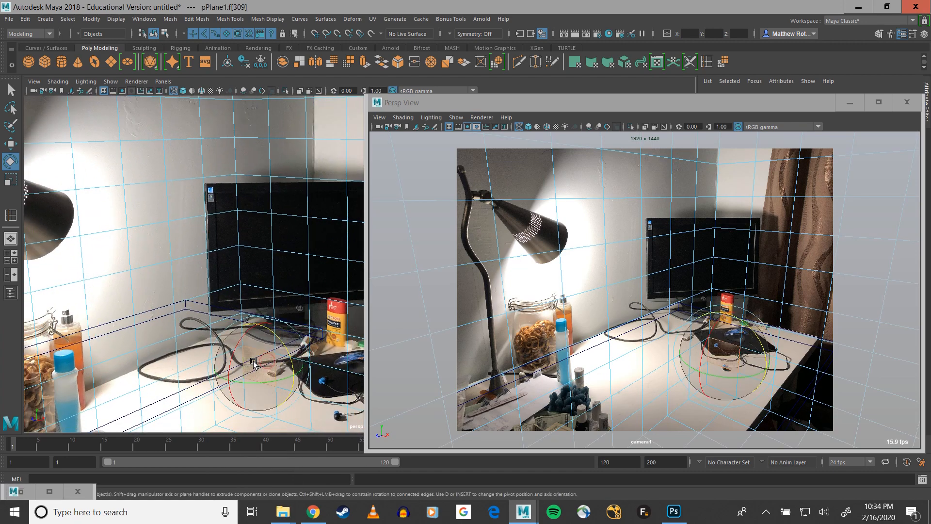
key("q")
right_click(285, 344)
key("Escape")
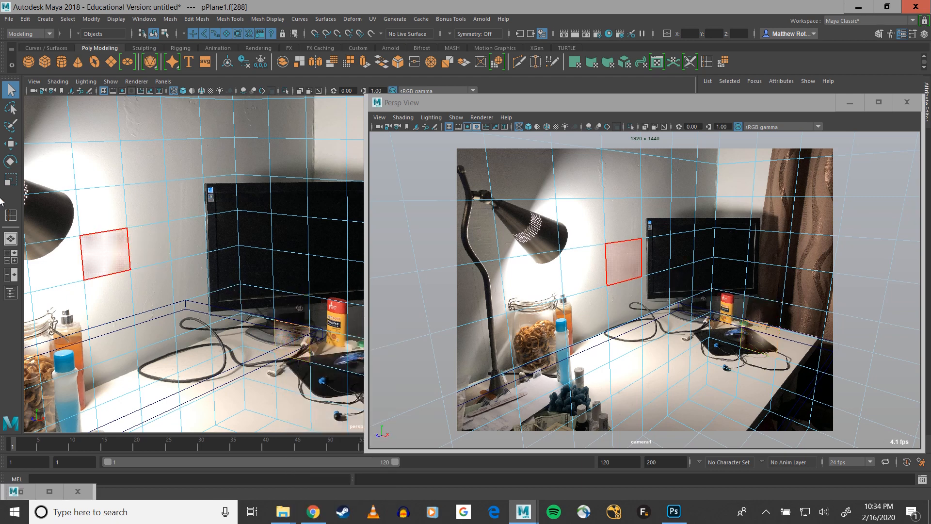
- Select pCube1 through the Outliner, pick the desk slab's curtain-side end face, and minimize the Outliner out of the way
left_click(11, 293)
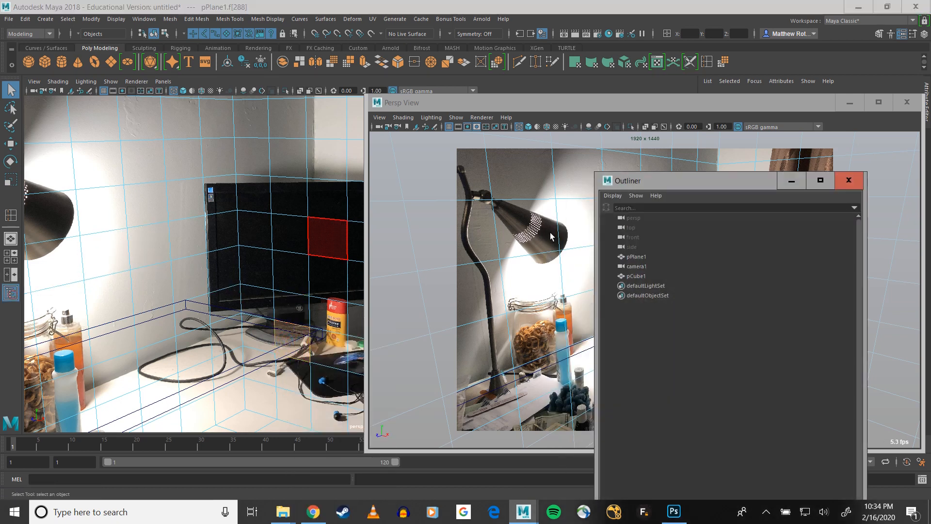
left_click(632, 258)
left_click(633, 276)
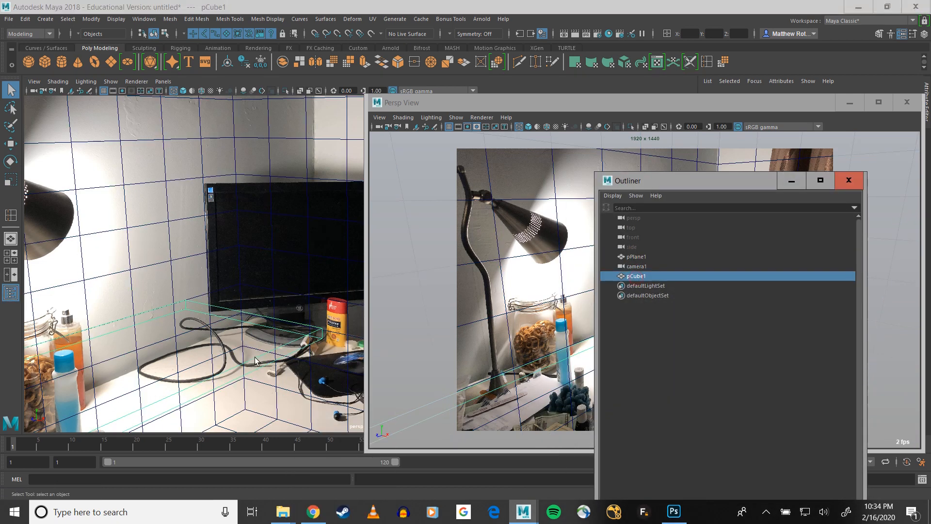
right_click_drag(255, 358, 257, 281)
left_click(273, 356)
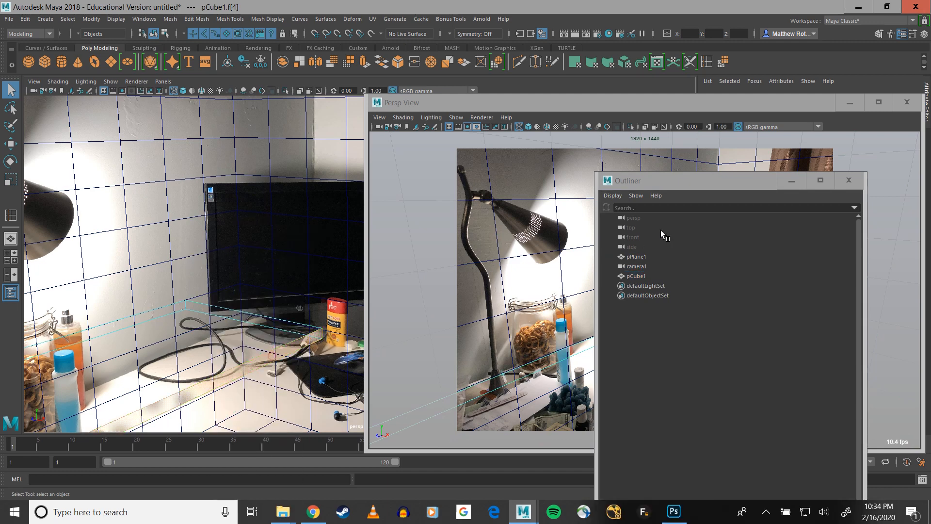
left_click_drag(665, 181, 484, 449)
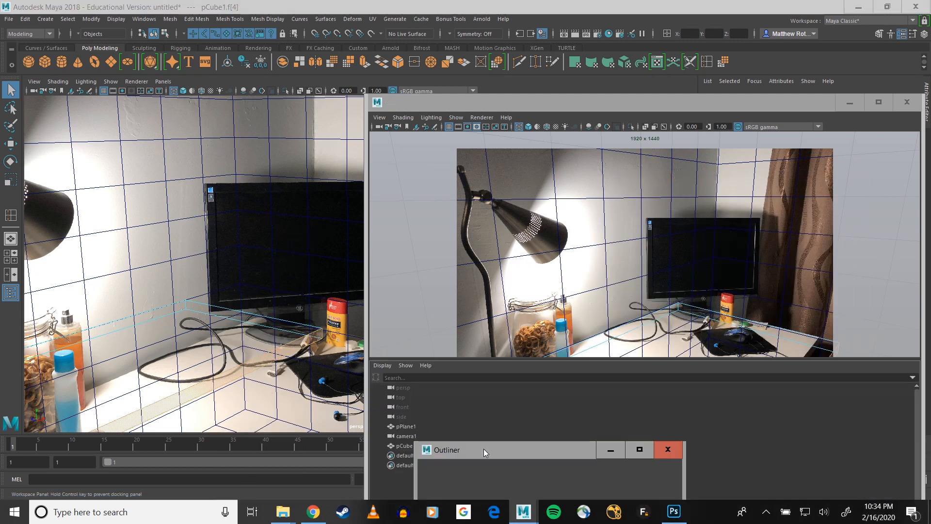
left_click_drag(392, 365, 278, 455)
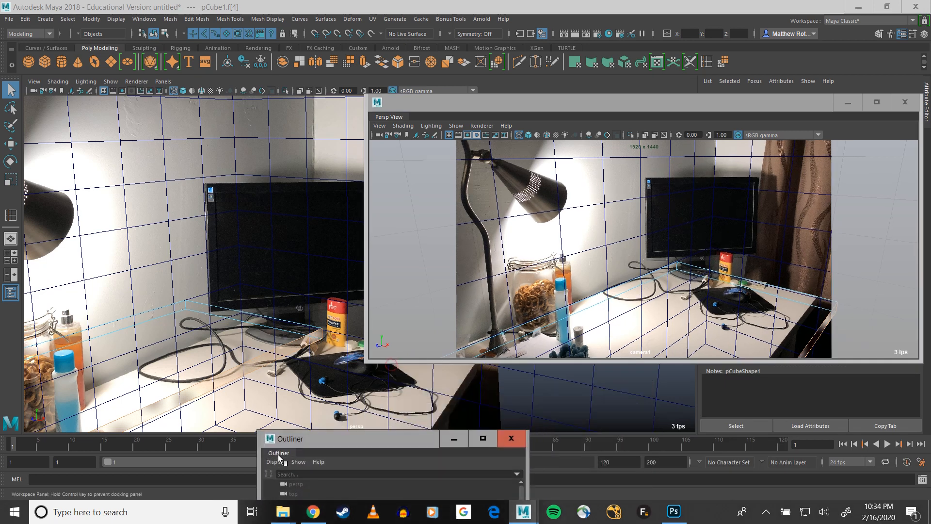
left_click(459, 442)
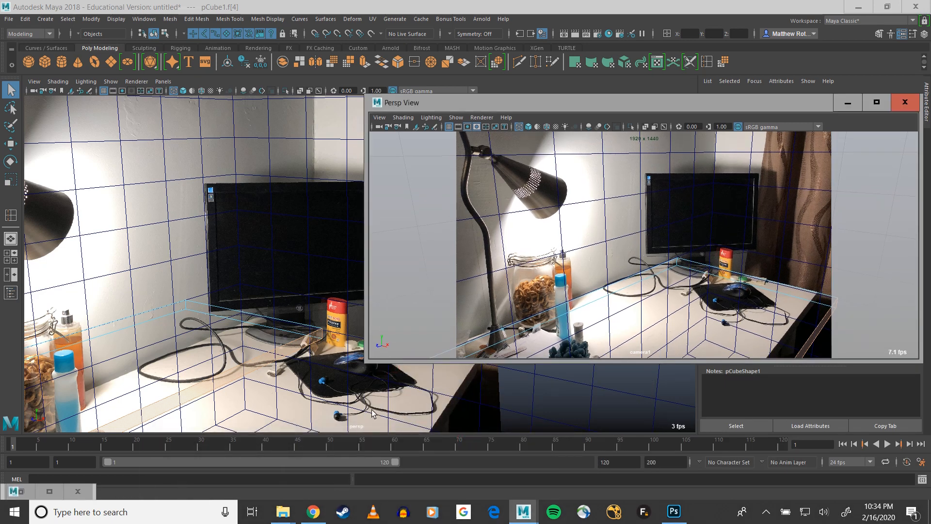
- Move the desk slab's end face inward until it lines up with the photo's curtain-side desk edge
key("w")
left_click_drag(232, 398, 215, 395)
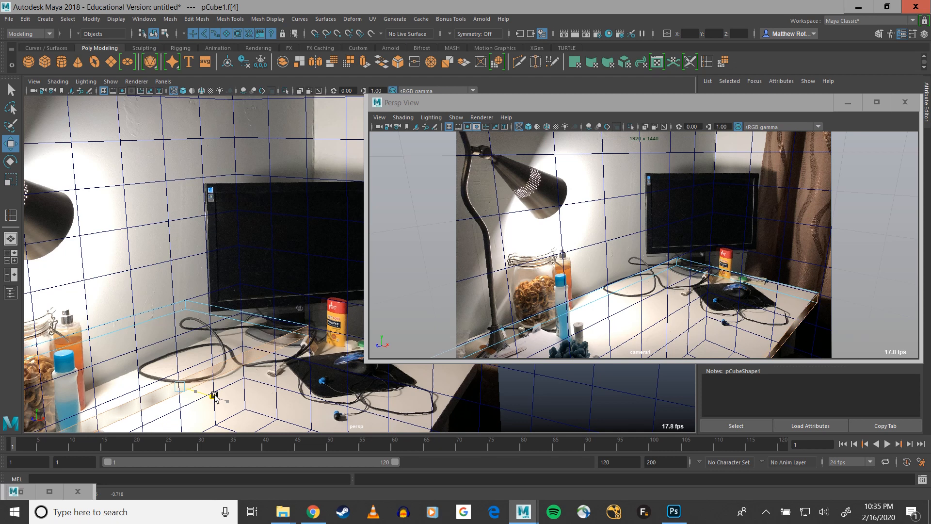
left_click_drag(215, 395, 215, 396)
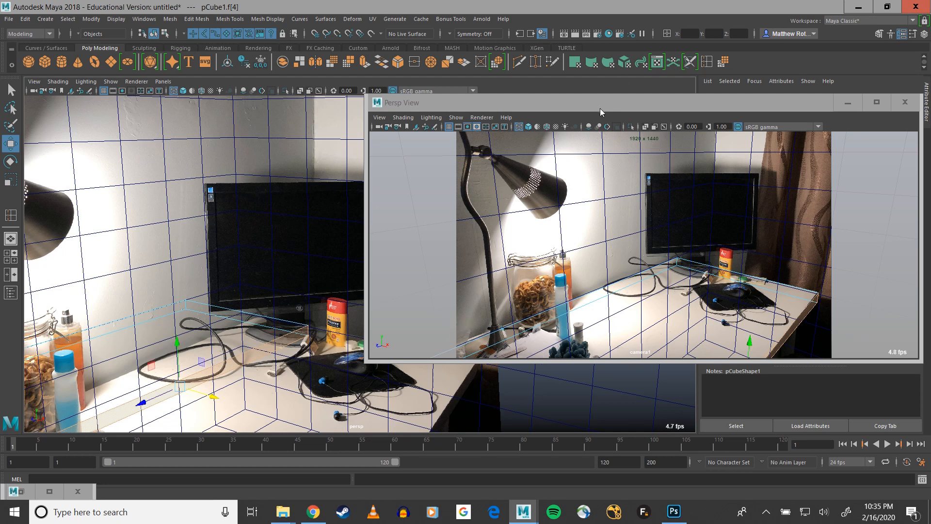
- Reposition and enlarge the floating Persp View window, and readjust camera1's pan and orbit against the photo
left_click_drag(601, 104, 489, 57)
left_click_drag(772, 320, 771, 442)
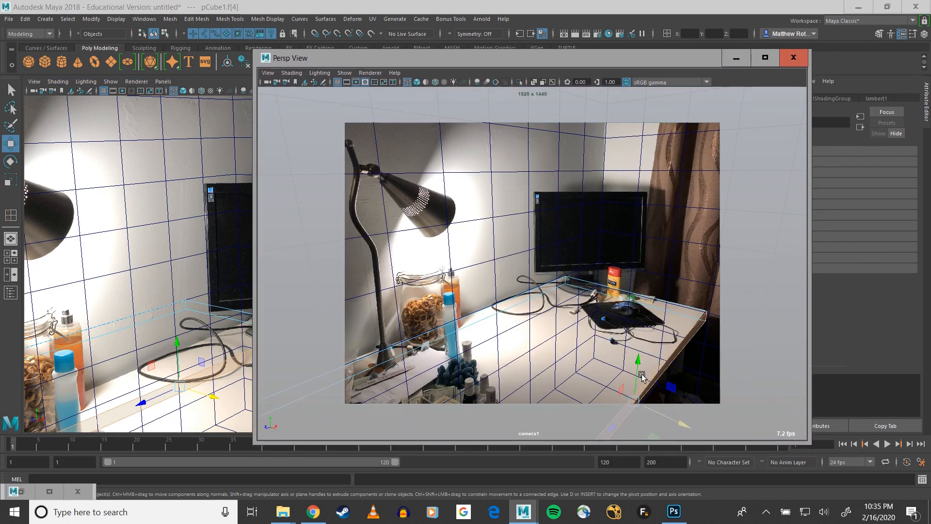
left_click_drag(650, 378, 664, 379)
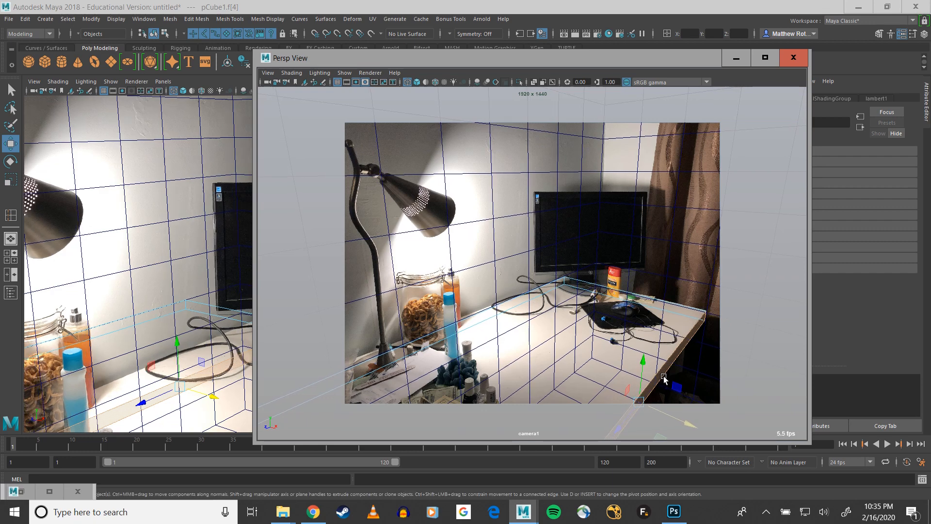
mouse_move(579, 358)
middle_mouse_down("alt")
mouse_move(573, 370)
mouse_move(563, 364)
middle_mouse_up("alt")
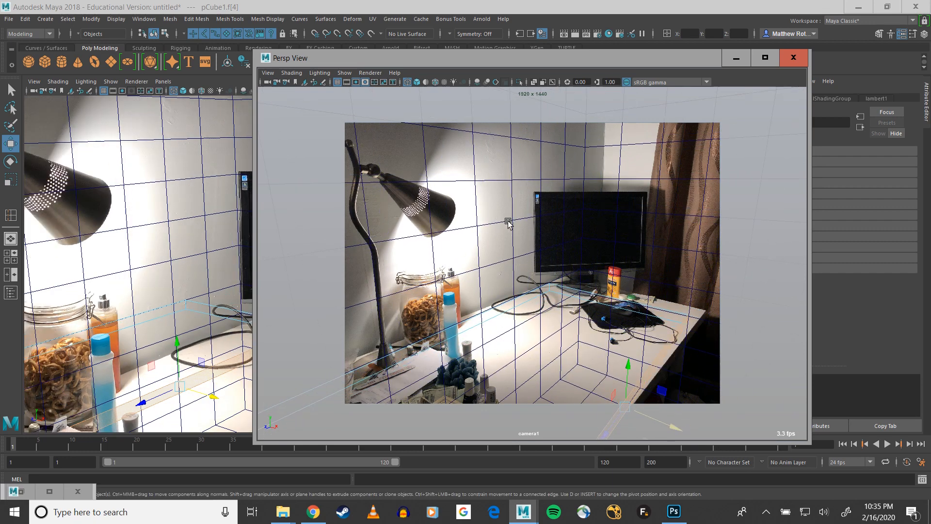
left_click_drag(508, 221, 571, 250, "alt")
- Undo the latest changes and redo the move of the desk slab's end face
key("ctrl+z")
key("ctrl+z")
key("ctrl+z")
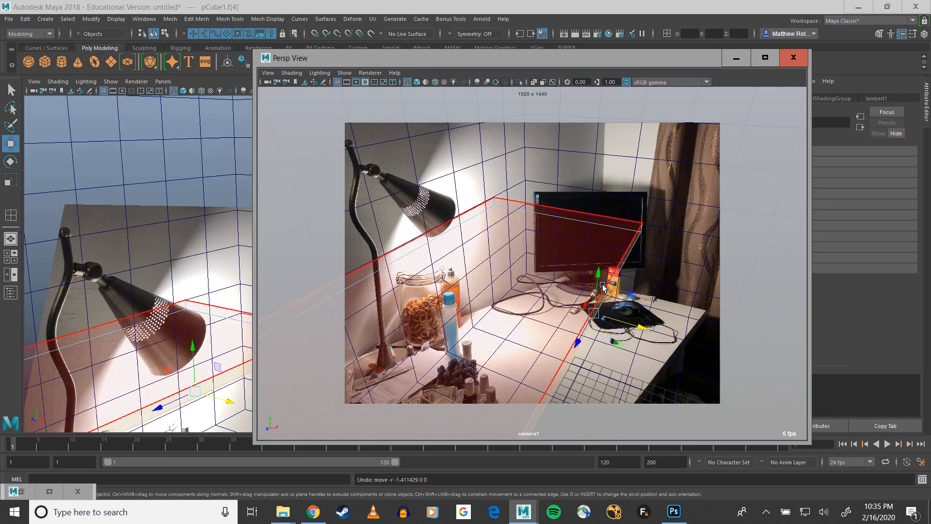
left_click(25, 19)
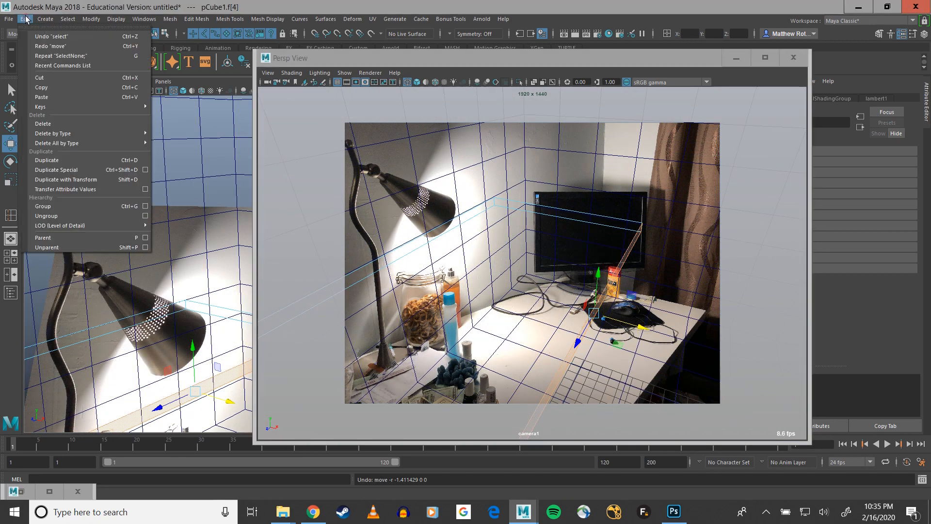
left_click(55, 46)
- Orbit camera1 in the floating view to realign the desk slab and wall grid with the desk and wall corner
left_click_drag(495, 169, 472, 158, "alt")
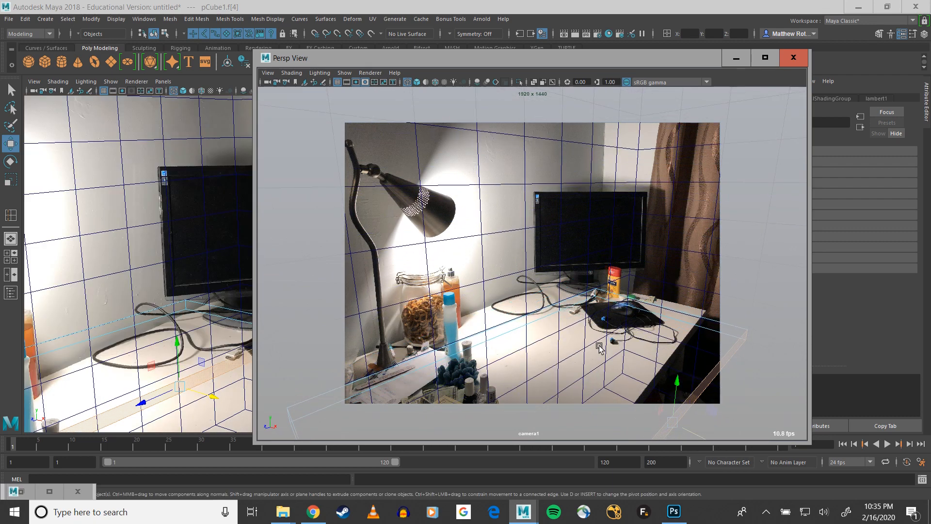
left_click_drag(606, 348, 441, 342, "alt")
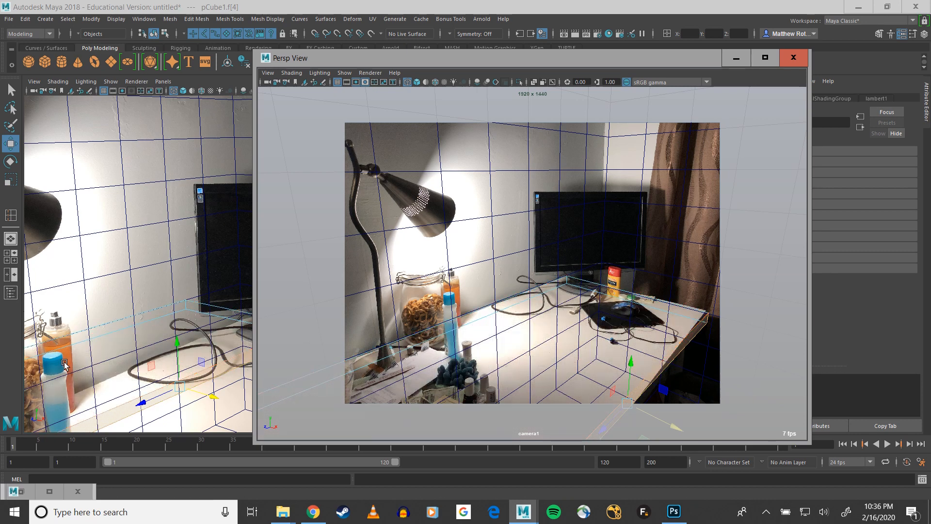
- Select camera1 in the perspective view for further adjustment
scroll(193, 326, "down", 5)
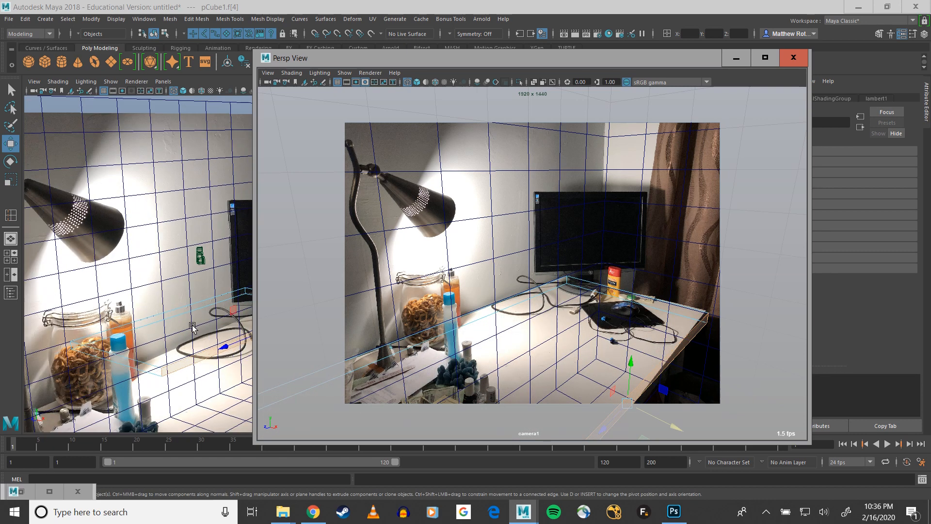
scroll(232, 264, "up", 2)
left_click(231, 258)
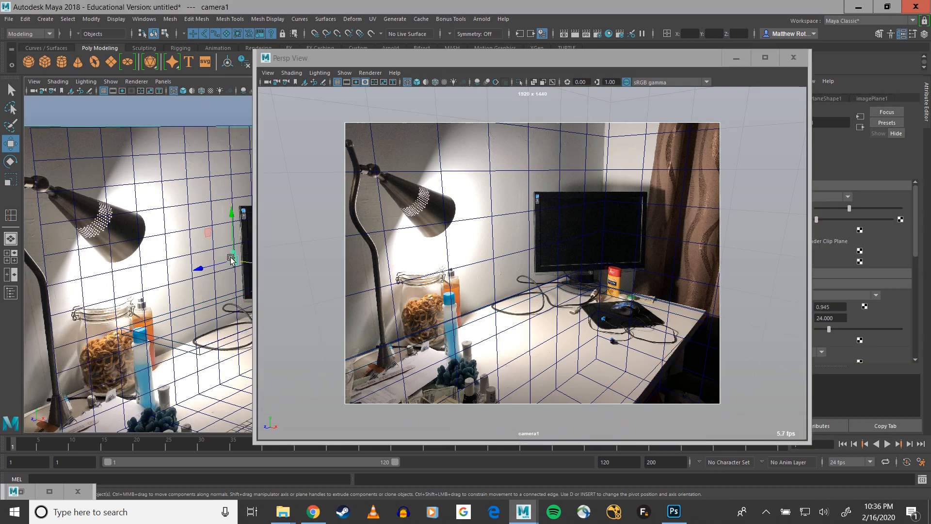
- Snap the camera's pivot to the back corner of the desk block and orbit the camera around it to match the photo
key("d")
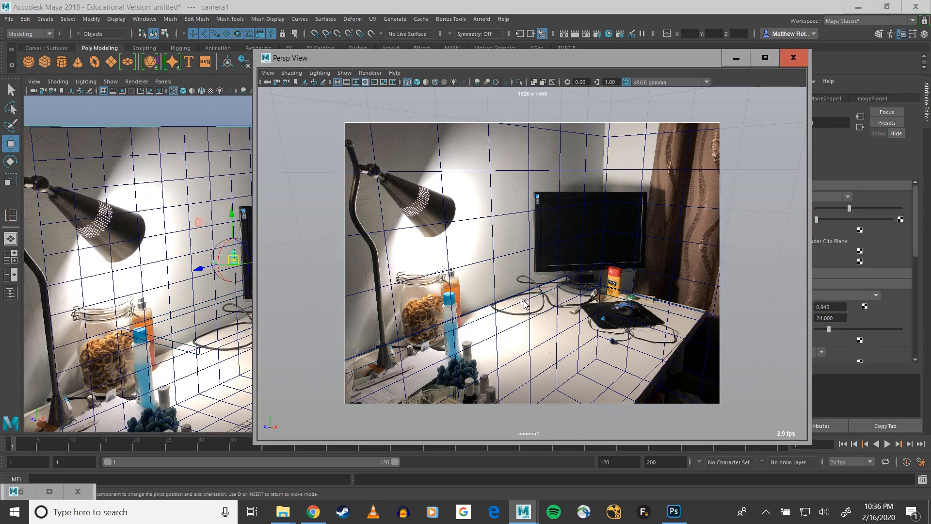
key("v")
left_click_drag(233, 261, 263, 291)
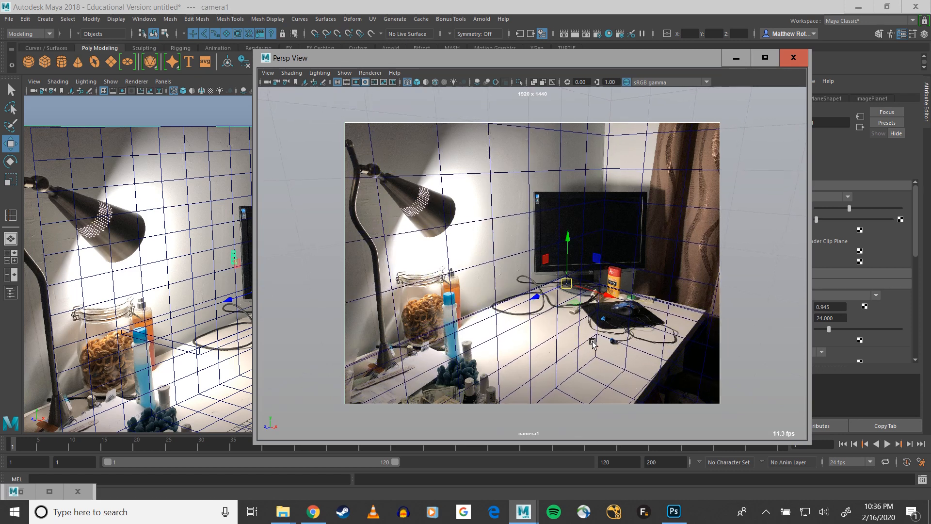
left_click_drag(592, 342, 505, 344, "alt")
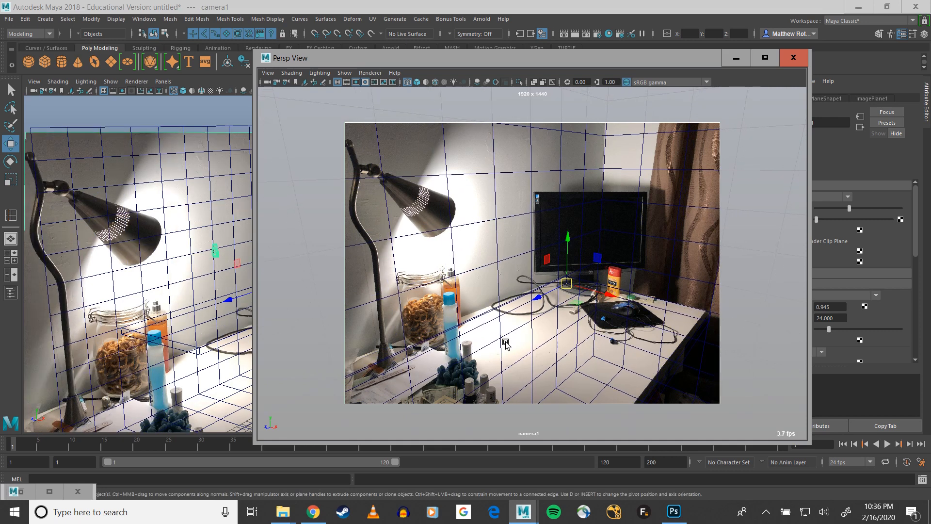
- Select the desk block and orbit the camera until its edges line up with the photographed desktop
left_click(469, 338)
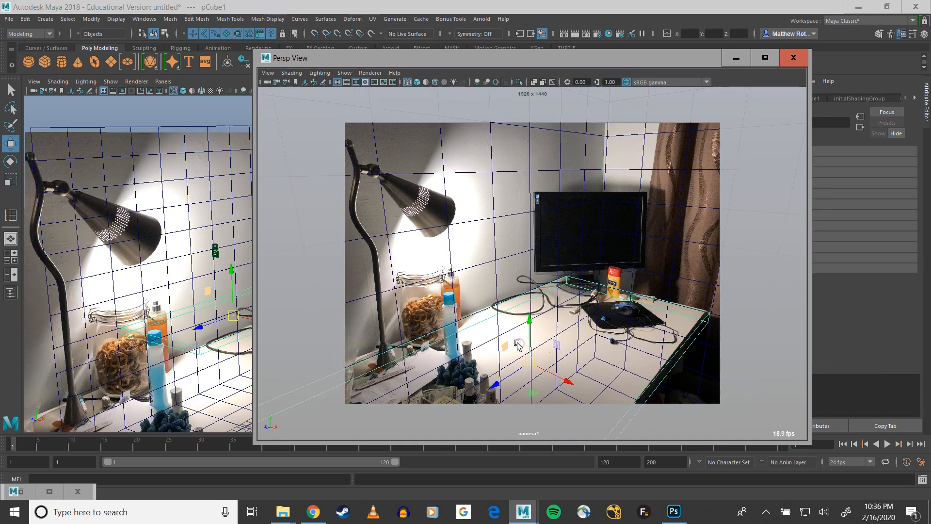
left_click_drag(518, 345, 519, 346, "alt")
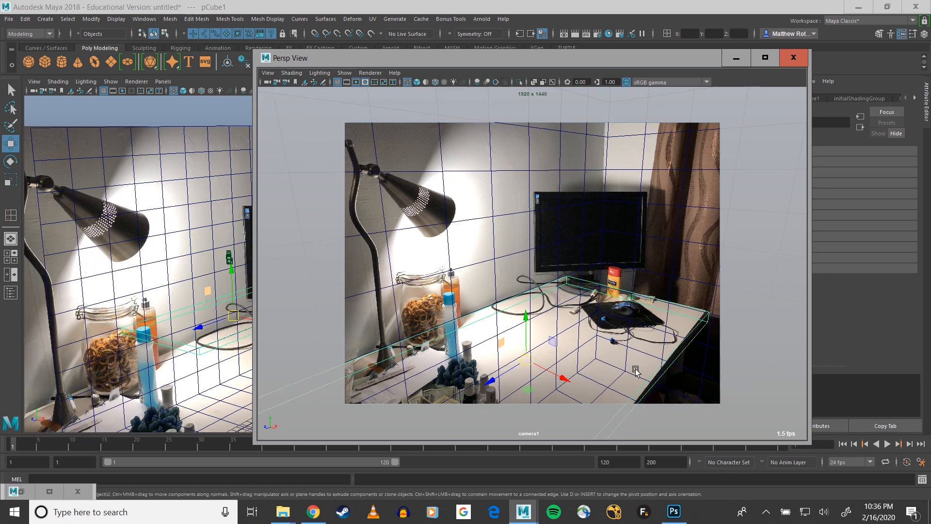
left_click_drag(636, 371, 673, 383, "alt")
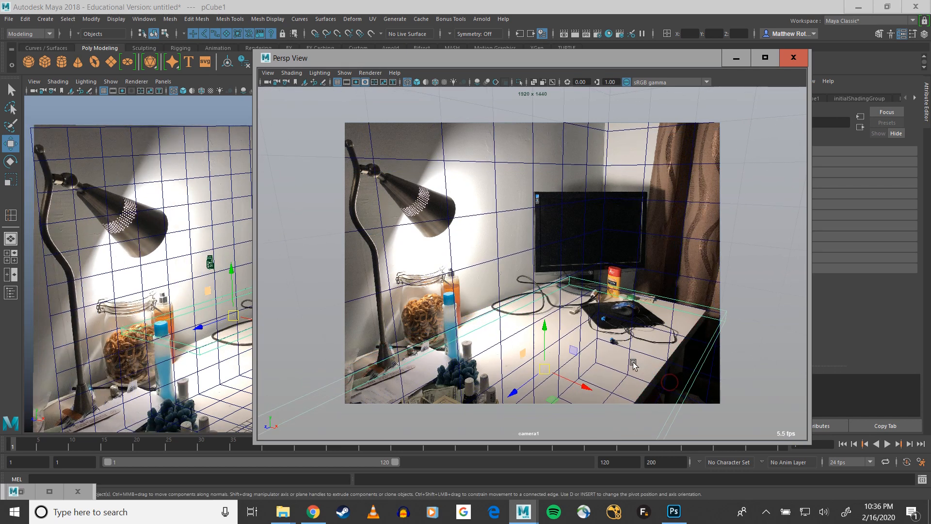
left_click_drag(595, 360, 635, 388, "alt")
left_click_drag(578, 372, 601, 387, "alt")
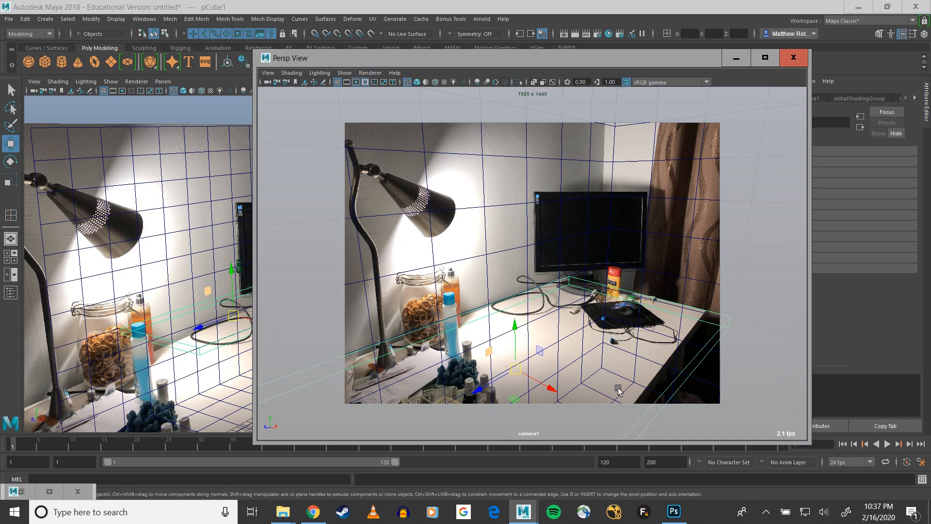
left_click_drag(618, 392, 550, 316, "alt")
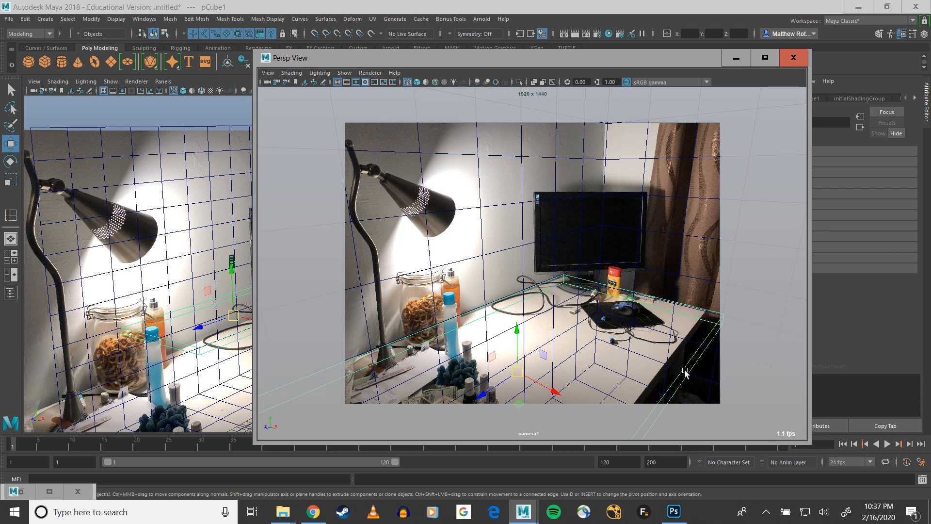
- Move the desk block's front side face inward to fit the front edge of the desk in the photo
right_click_drag(685, 371, 685, 264)
left_click(702, 358)
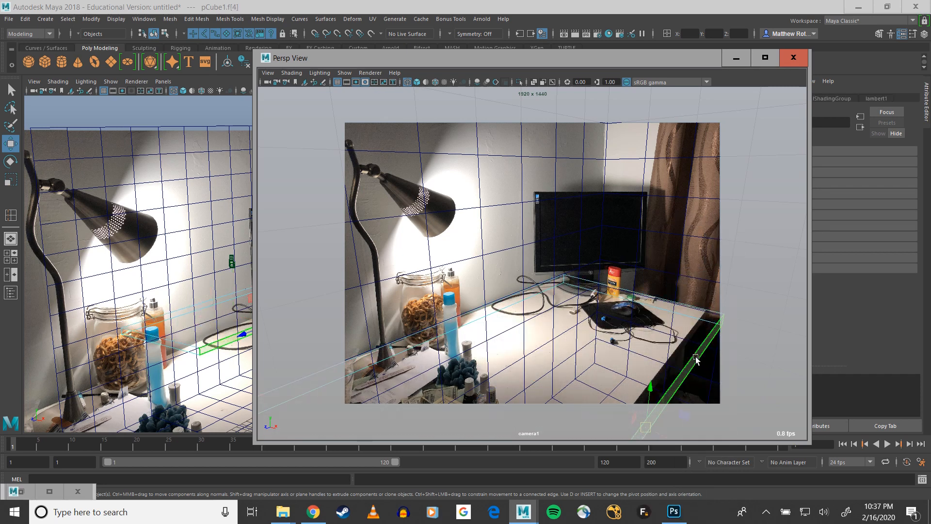
left_click_drag(664, 432, 642, 428)
left_click(573, 352)
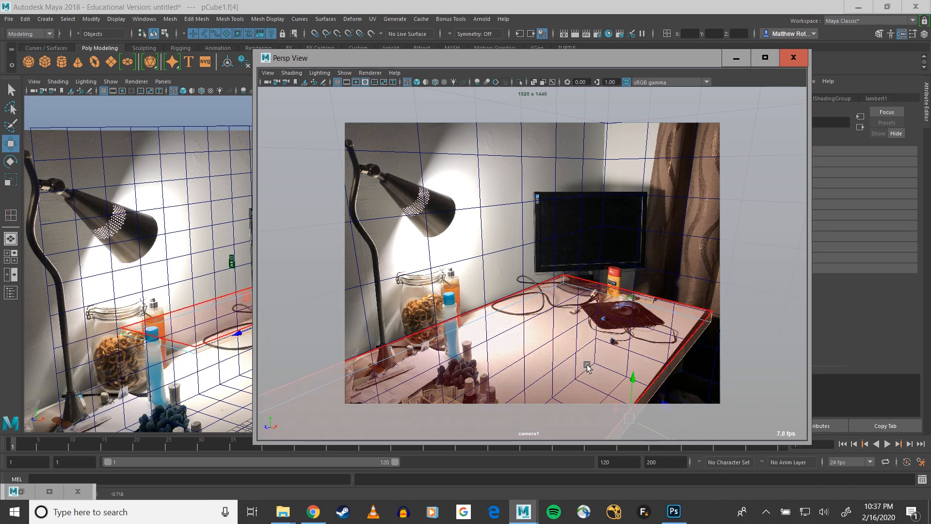
left_click_drag(573, 352, 508, 302, "alt")
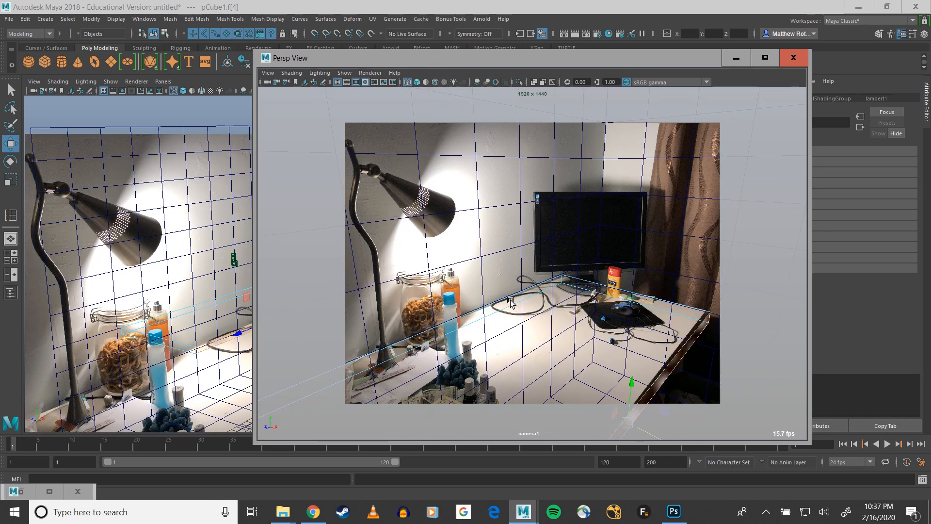
left_click(509, 303)
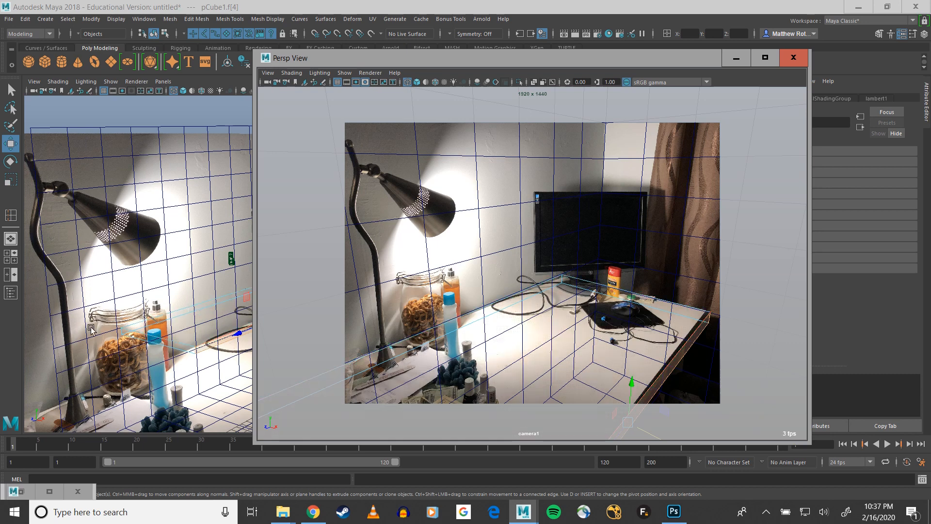
- Snap the camera's pivot to the desk block's back corner again and refine the camera angle against the photographed desk edges
left_click(233, 259)
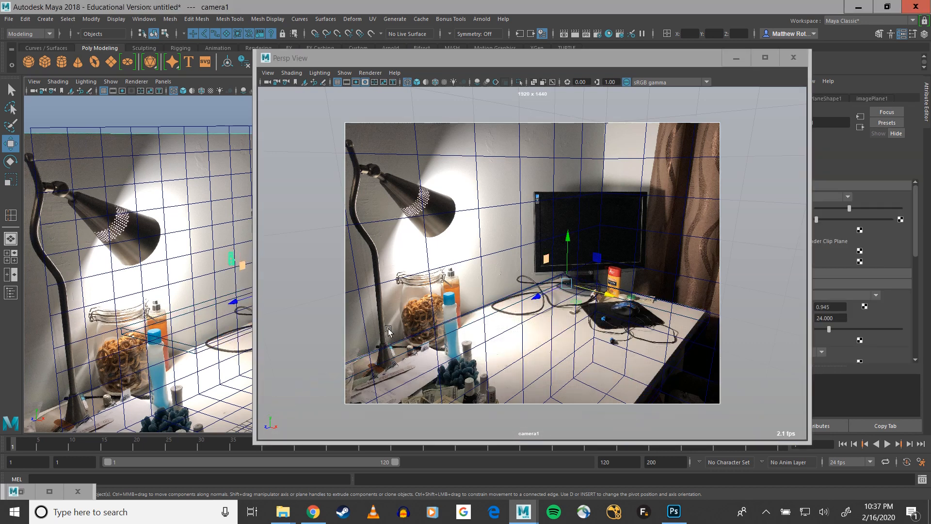
key("d")
key("v")
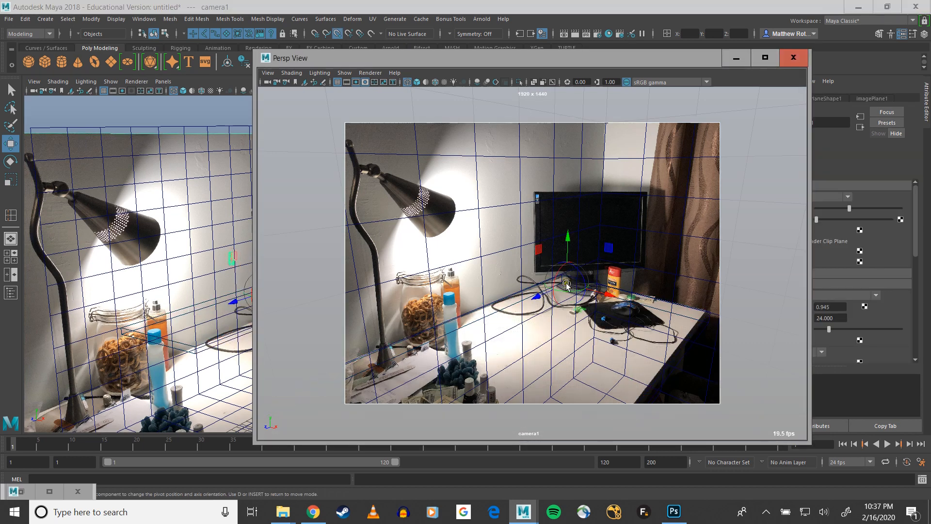
left_click_drag(576, 286, 562, 276)
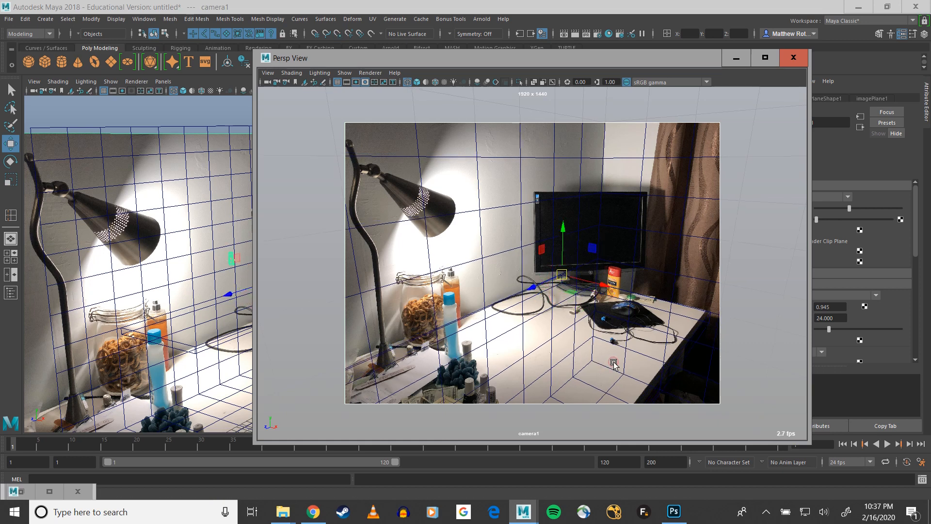
left_click_drag(608, 363, 610, 362, "alt")
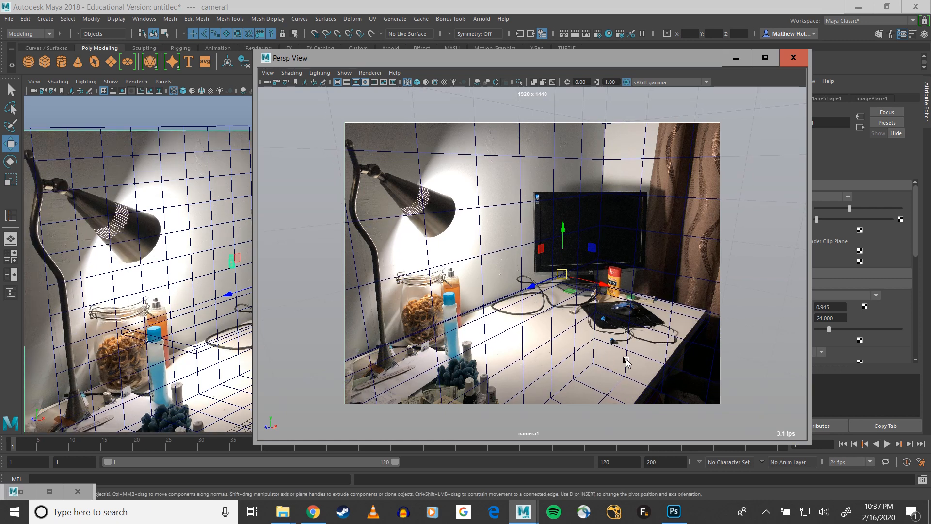
left_click(691, 337)
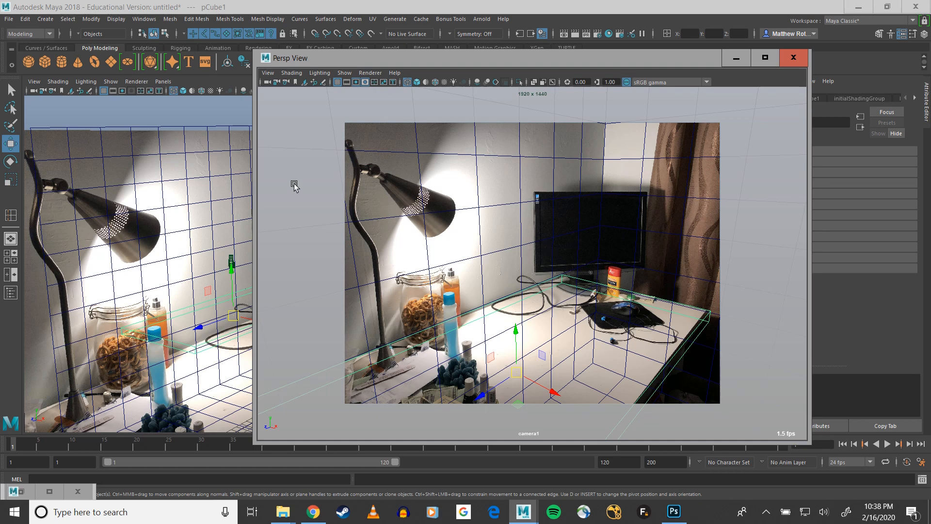
- Enlarge the floating camera view and add an Arnold area light with its light shape set to disk
left_click_drag(254, 183, 153, 184)
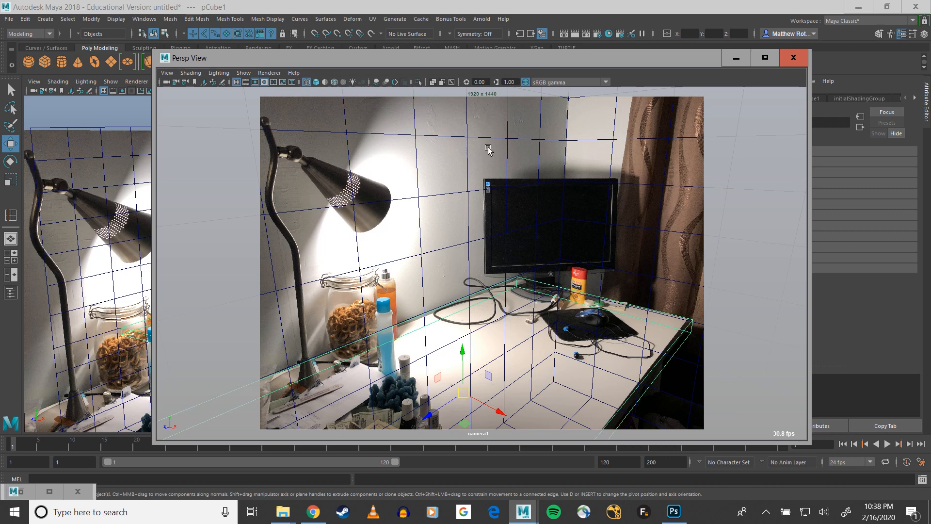
left_click_drag(376, 59, 566, 117)
left_click(482, 19)
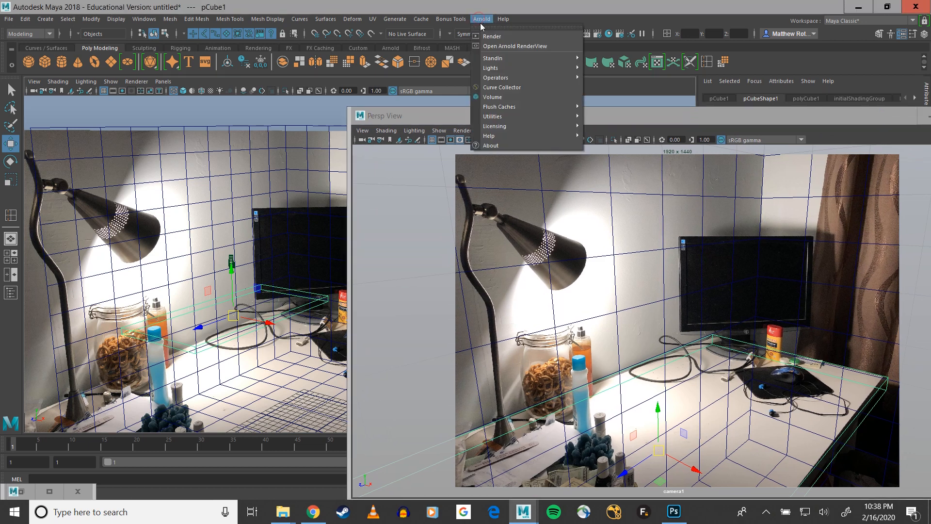
mouse_move(499, 72)
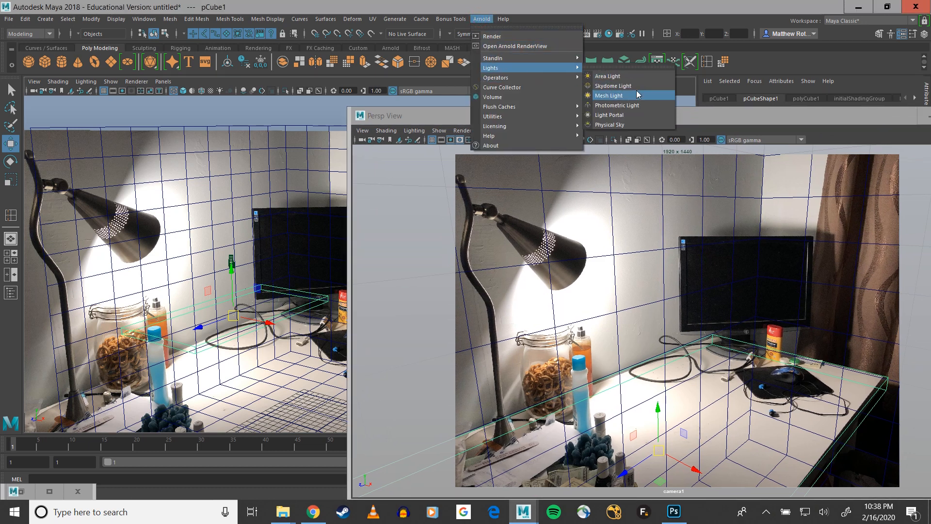
left_click(612, 76)
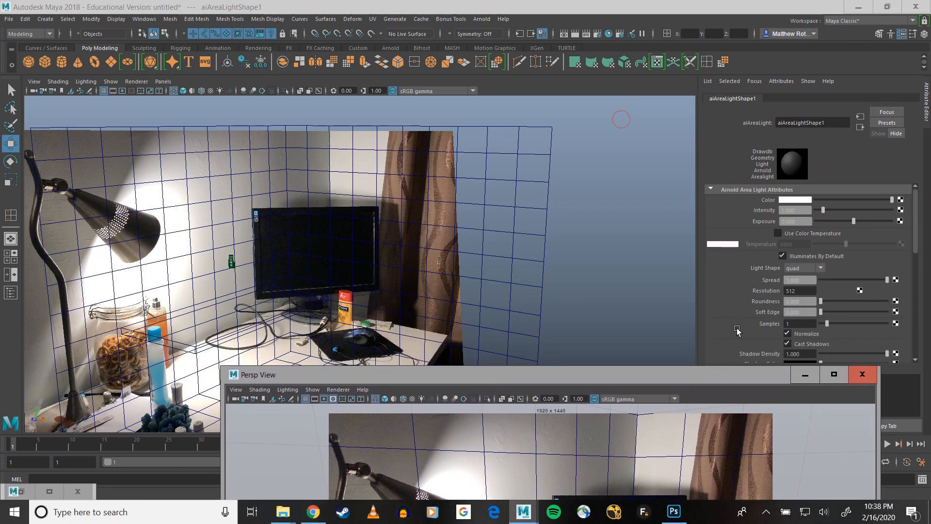
left_click(820, 268)
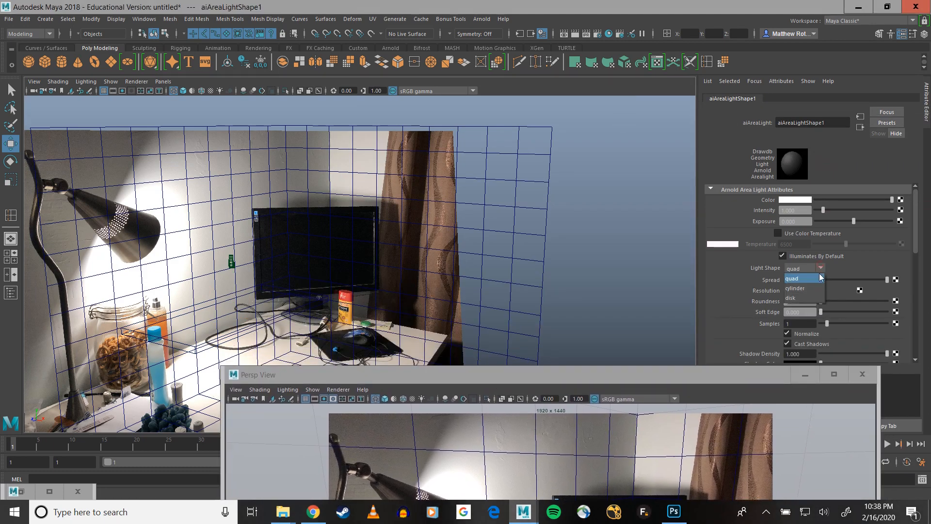
left_click(799, 297)
- Move the disk light up to the lamp shade in the photo and rotate it toward the angle of the shade's opening
left_click_drag(455, 368, 567, 85)
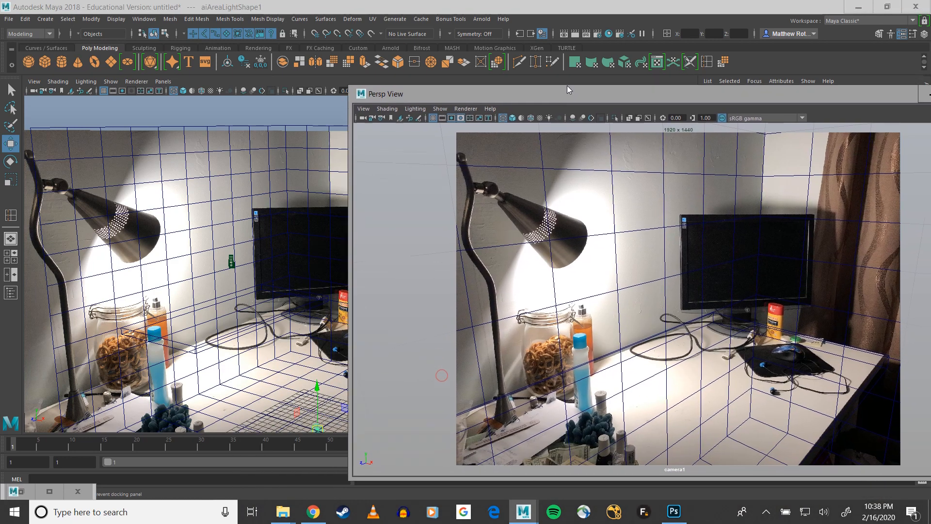
scroll(283, 346, "down", 2)
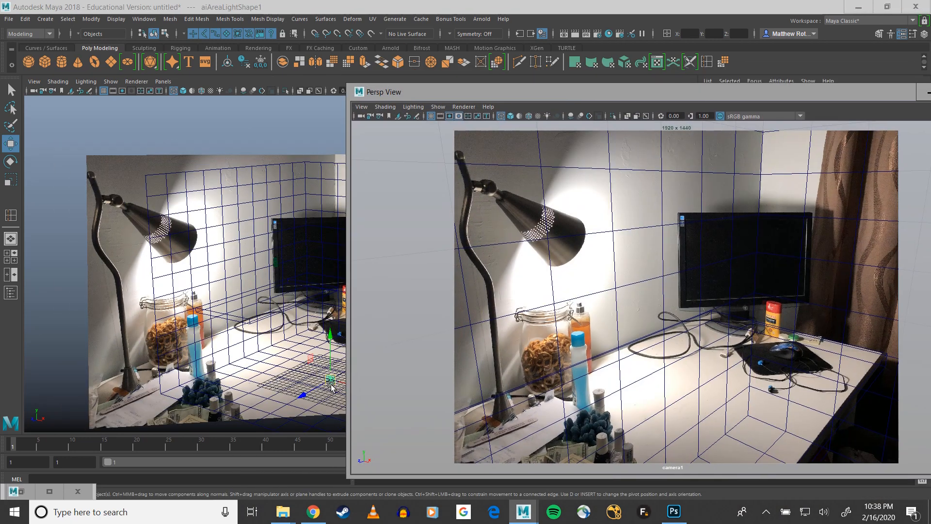
left_click_drag(330, 383, 256, 263)
key("e")
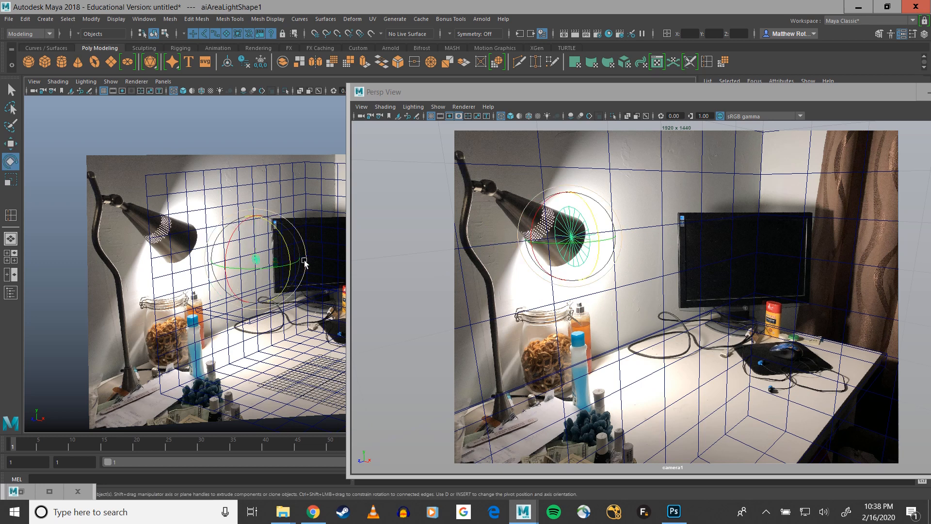
left_click_drag(233, 236, 269, 259)
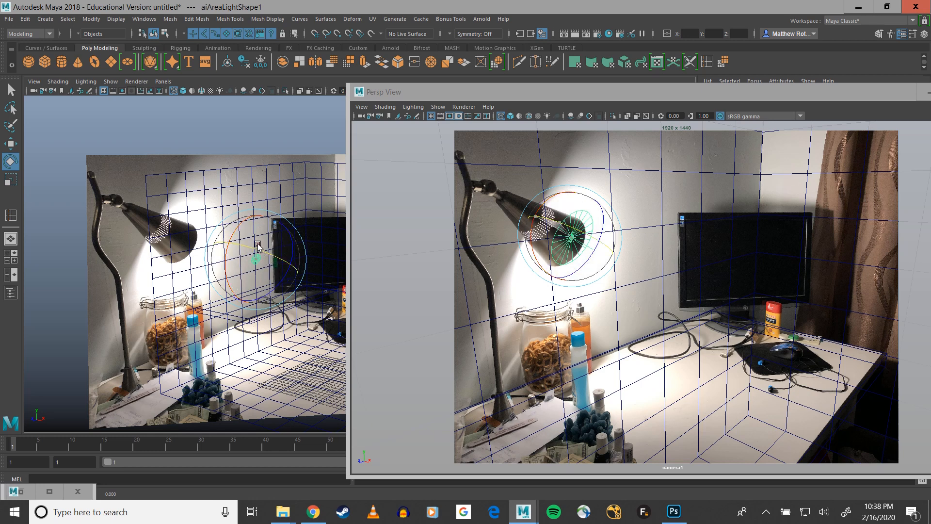
- Fine-tune the disk light's position and rotation until it sits over the opening of the lamp shade
key("w")
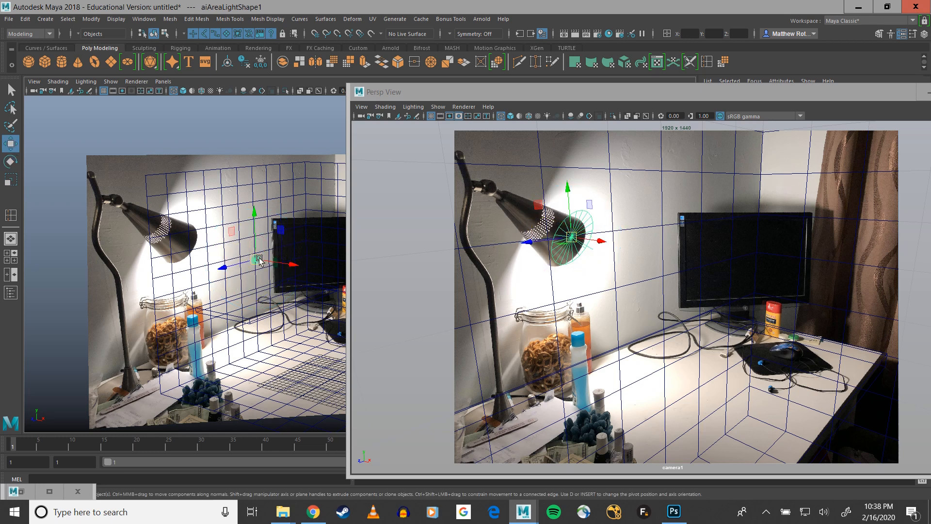
left_click_drag(258, 258, 257, 259)
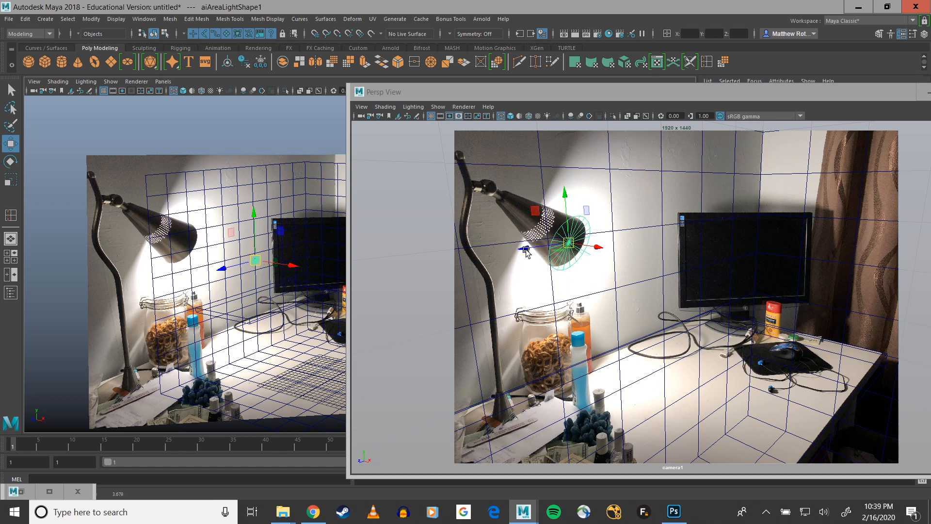
left_click_drag(565, 243, 564, 243)
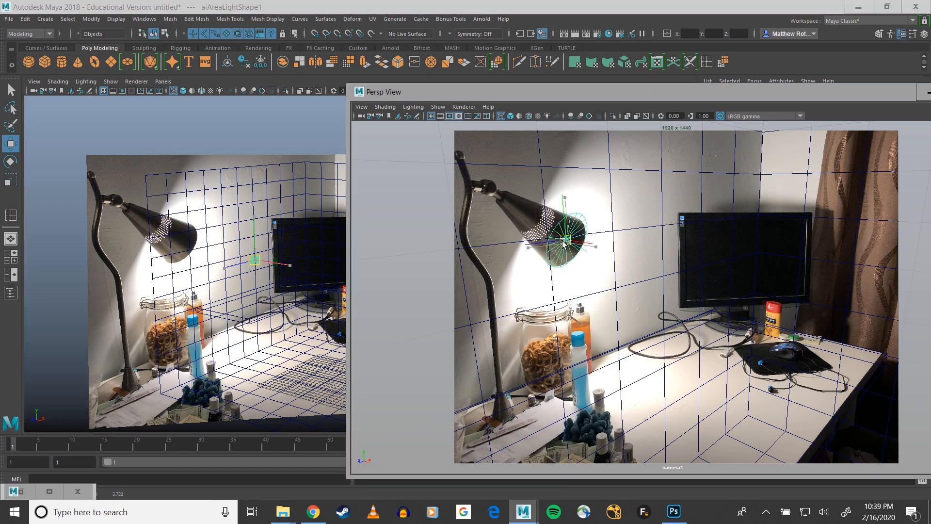
key("e")
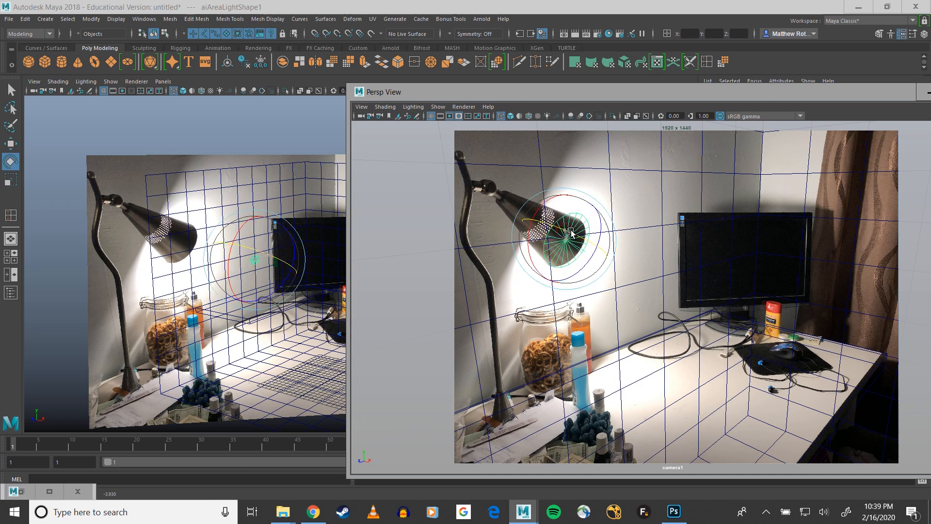
key("w")
left_click_drag(573, 241, 571, 241)
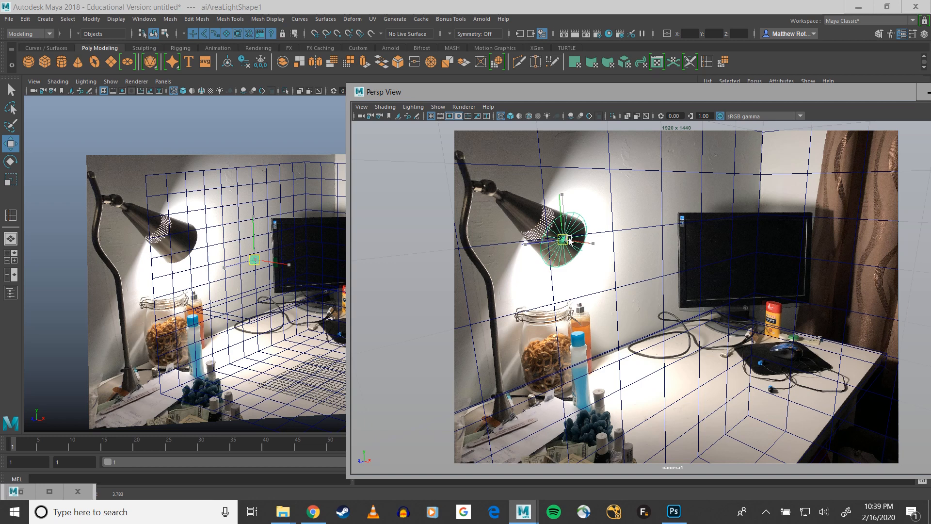
key("e")
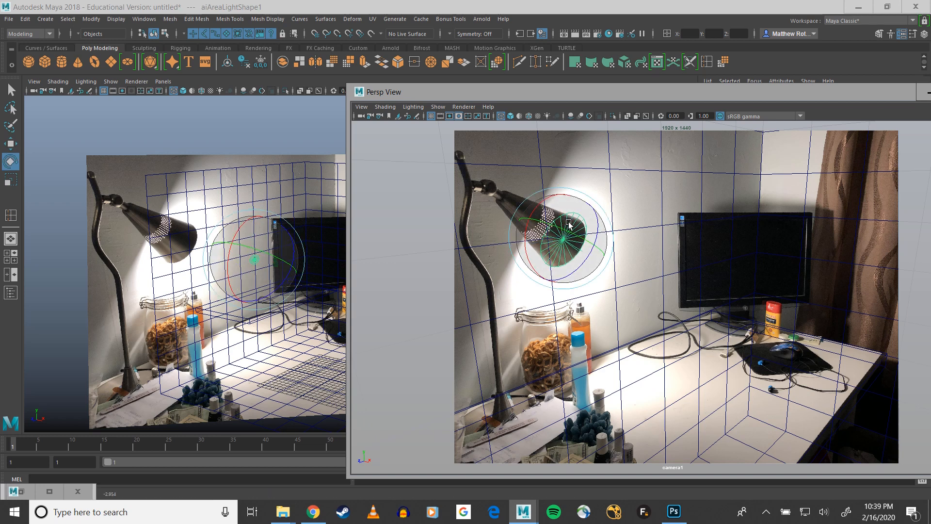
left_click_drag(584, 245, 566, 239)
key("w")
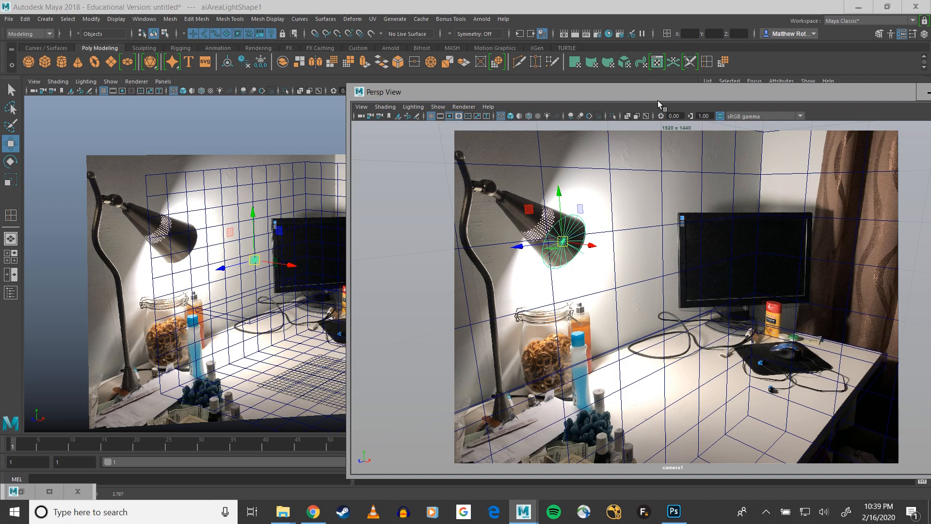
- Raise the area light's intensity to 10 and its exposure to 5
left_click_drag(568, 94, 212, 129)
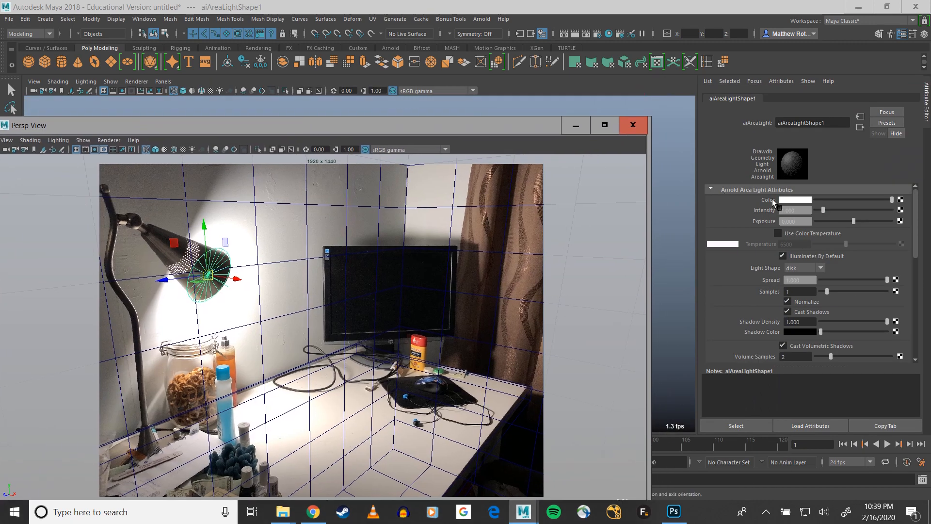
left_click_drag(823, 210, 895, 221)
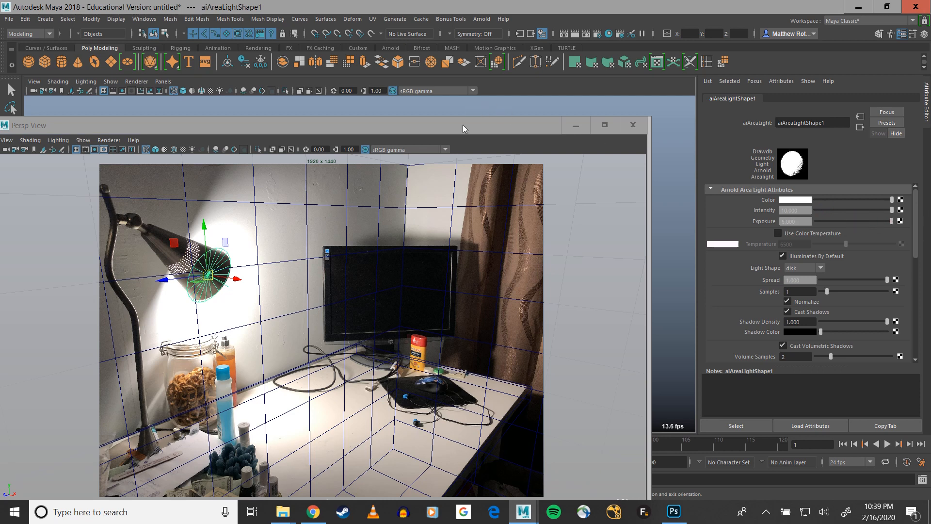
- Open the Arnold RenderView and inspect the lamp light's effect on the desk and walls through the matched camera
left_click_drag(463, 124, 507, 69)
left_click(480, 21)
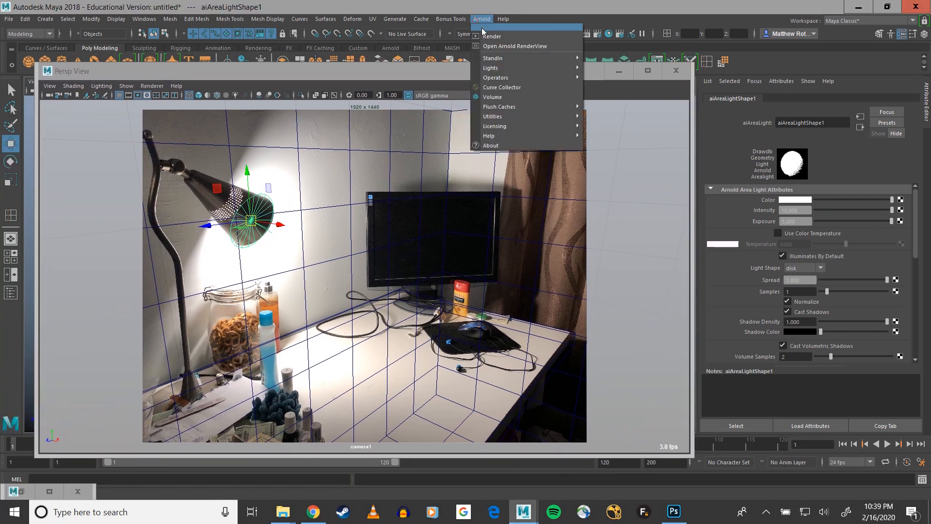
left_click(479, 19)
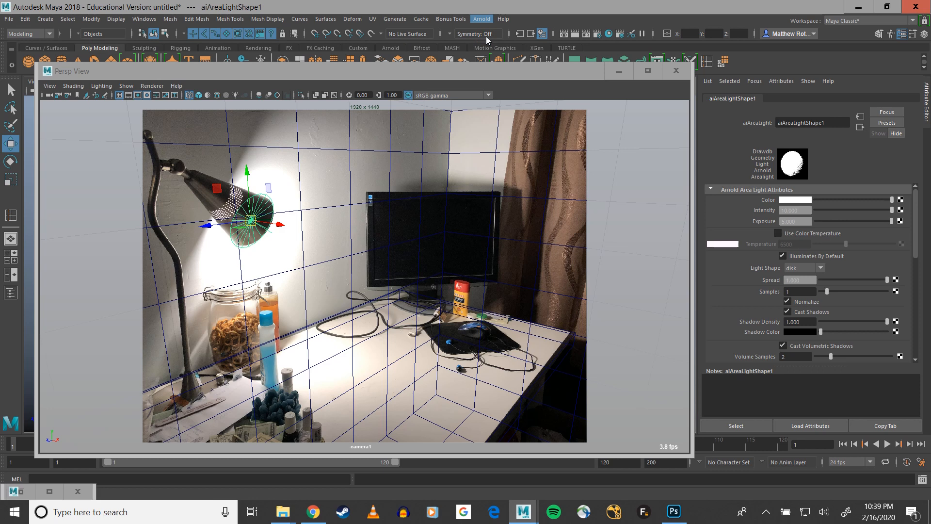
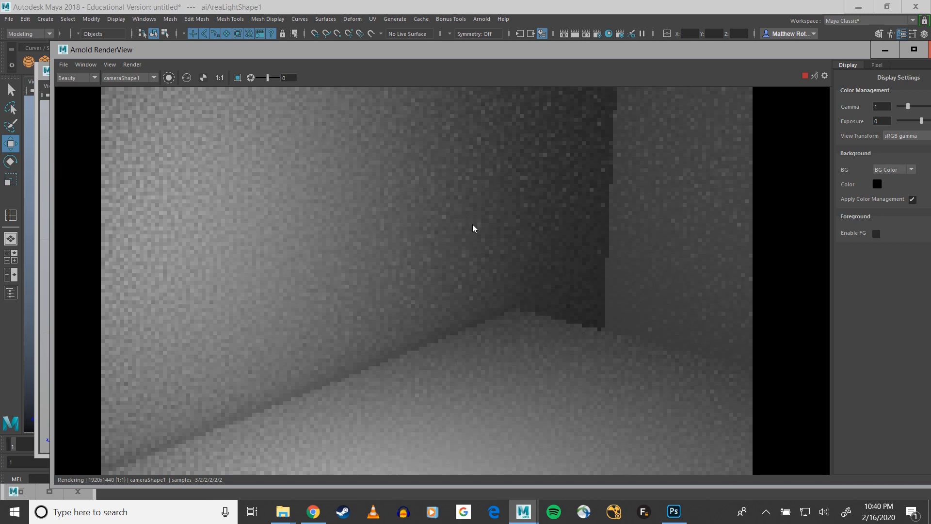
left_click_drag(442, 51, 424, 39)
scroll(465, 229, "up", 3)
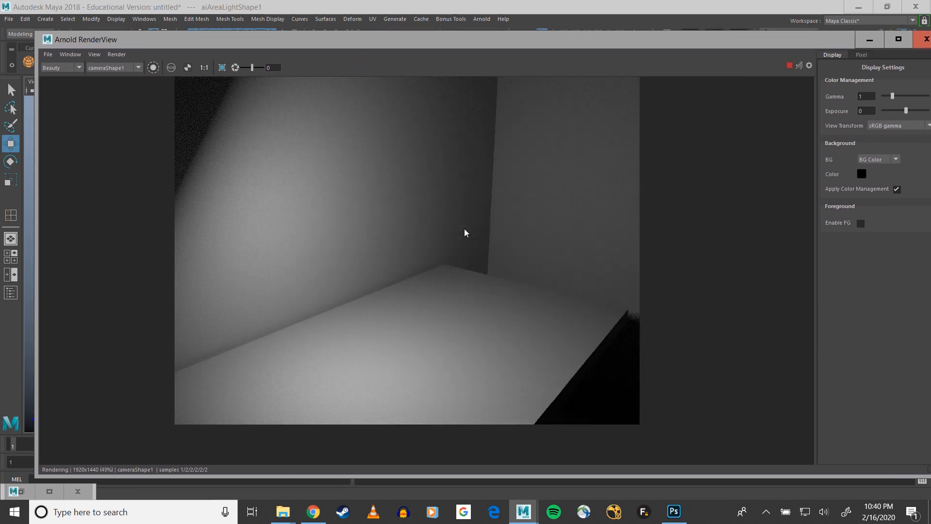
scroll(451, 223, "down", 1)
scroll(445, 218, "up", 1)
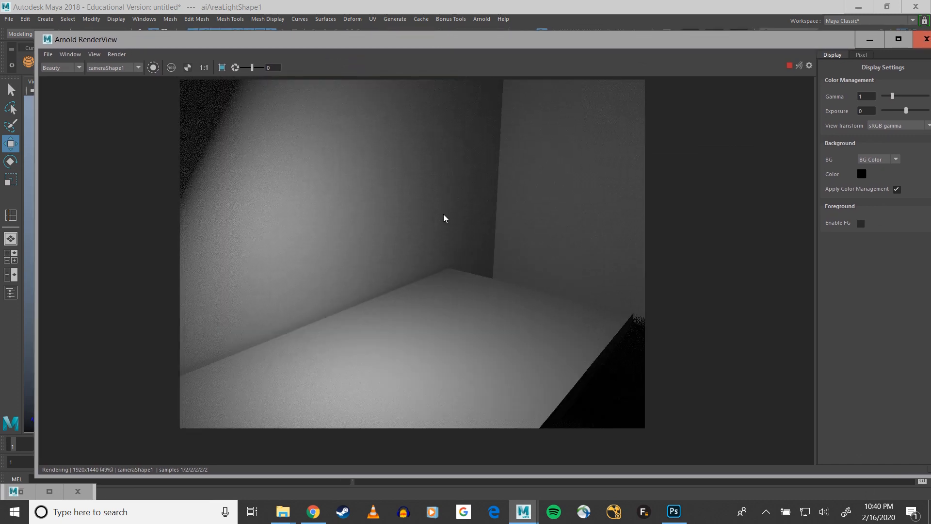
- Compare the render with the photo, stop the IPR render and minimize the Arnold RenderView
left_click_drag(396, 44, 674, 104)
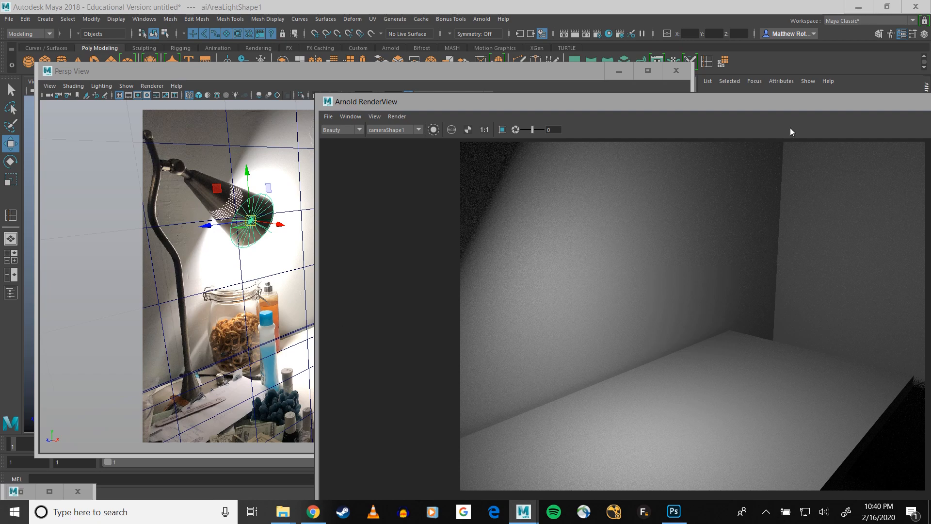
left_click_drag(749, 103, 457, 121)
left_click(105, 136)
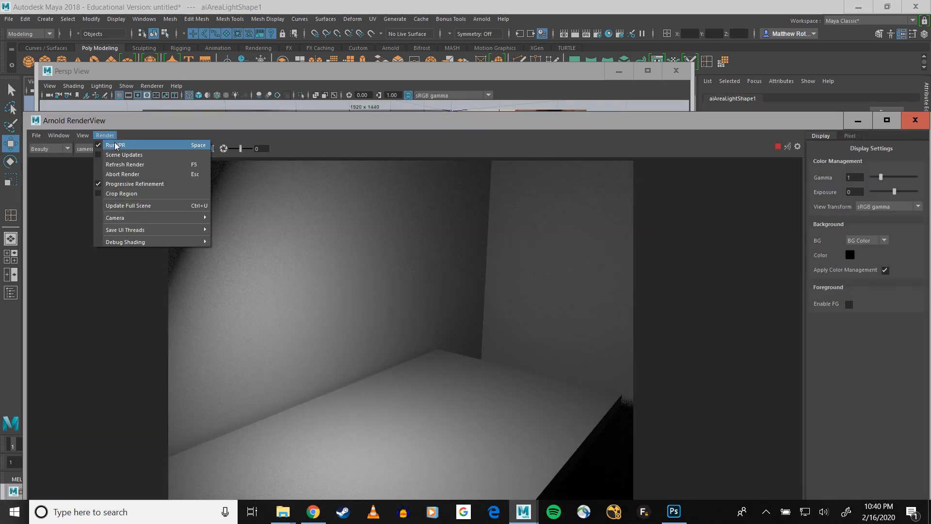
left_click(116, 146)
left_click_drag(518, 124, 524, 93)
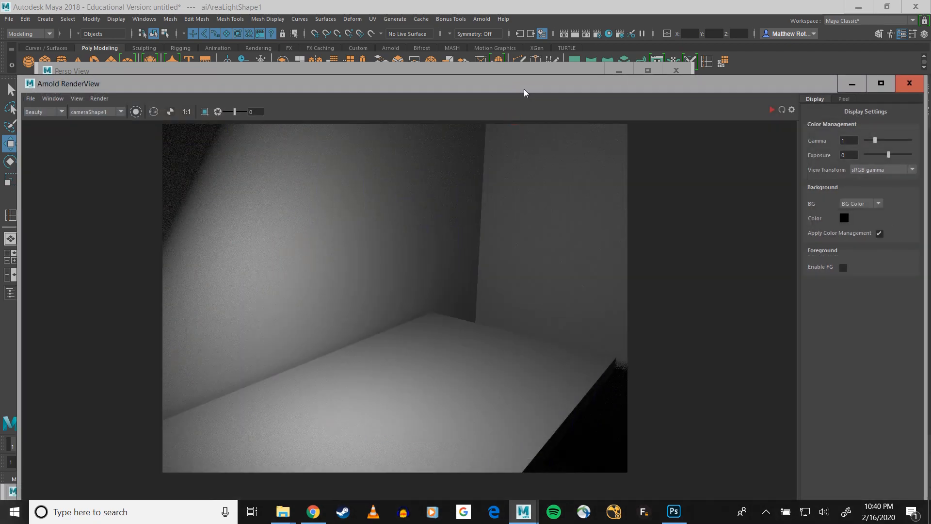
left_click(852, 84)
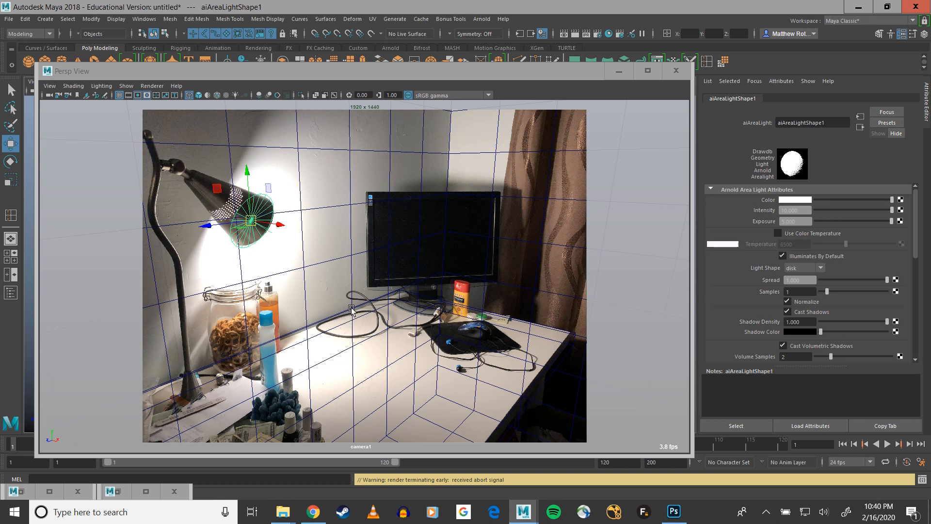
- Show the floating camera view shaded, move it clear of the main viewport and select camera1
key("5")
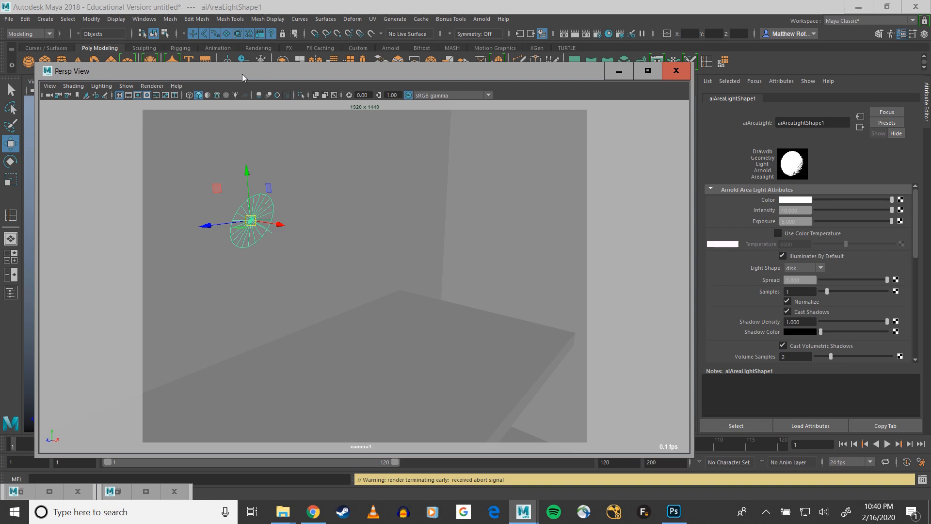
left_click_drag(242, 74, 557, 171)
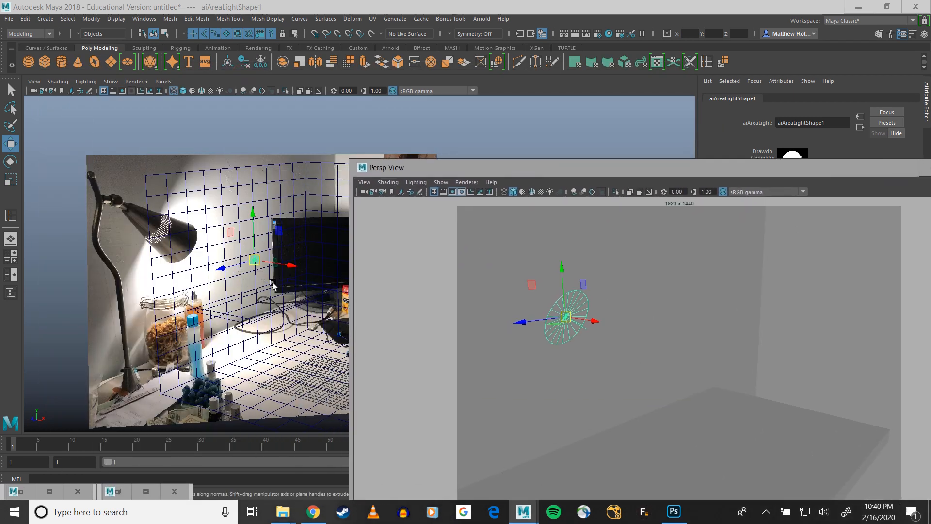
scroll(275, 285, "up", 3)
left_click(197, 265)
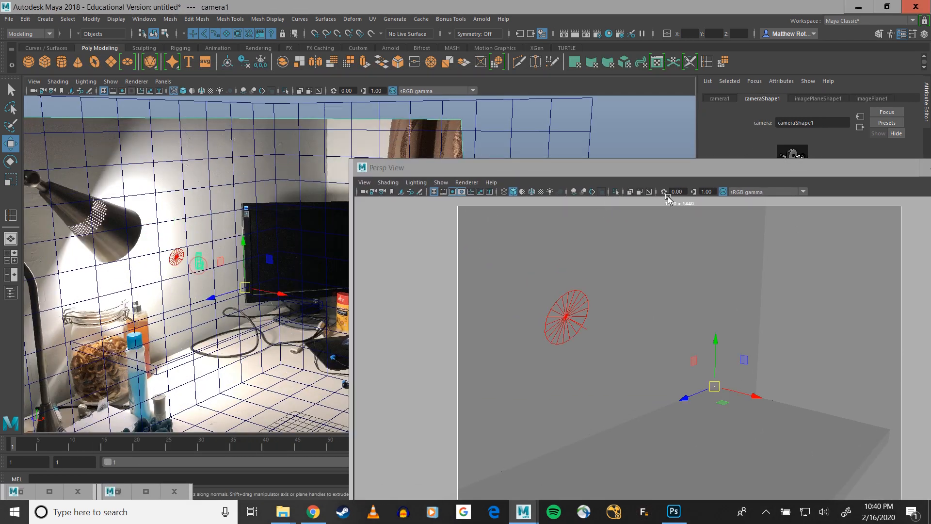
left_click_drag(654, 169, 599, 139)
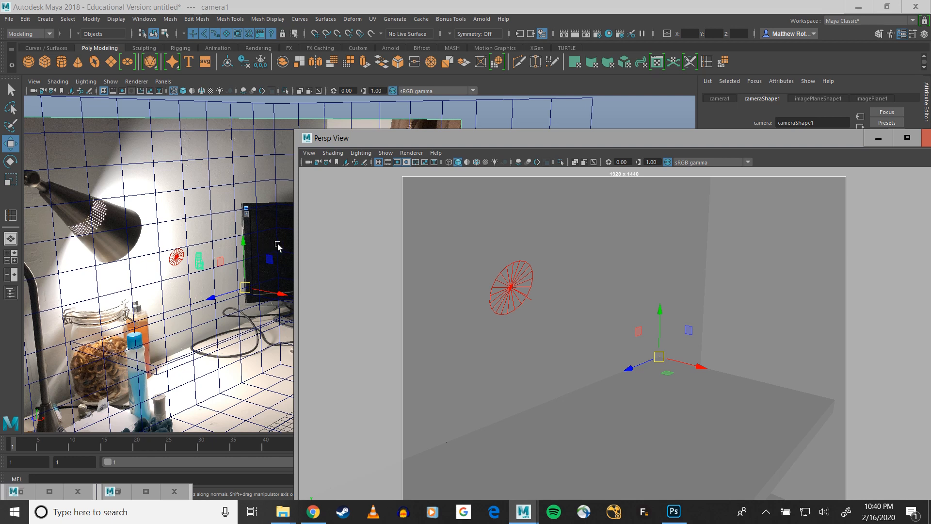
left_click(118, 387)
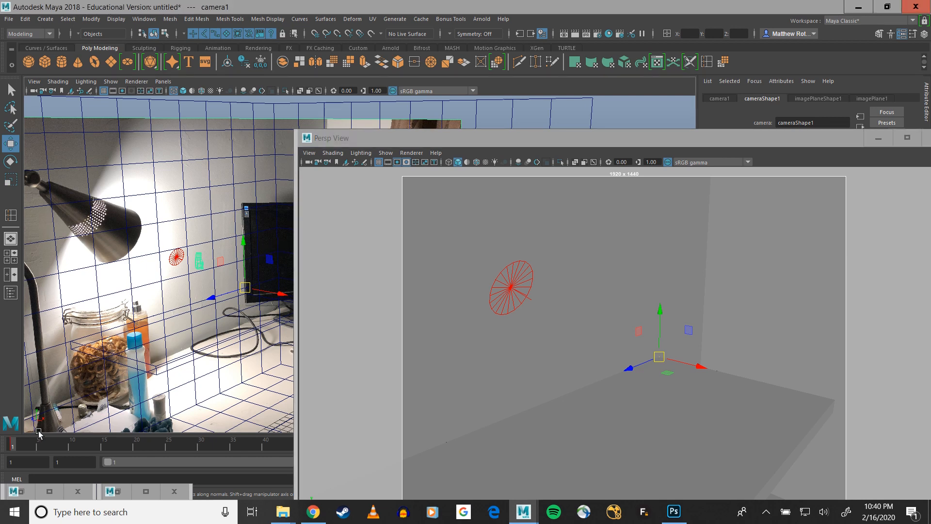
left_click_drag(456, 139, 384, 321)
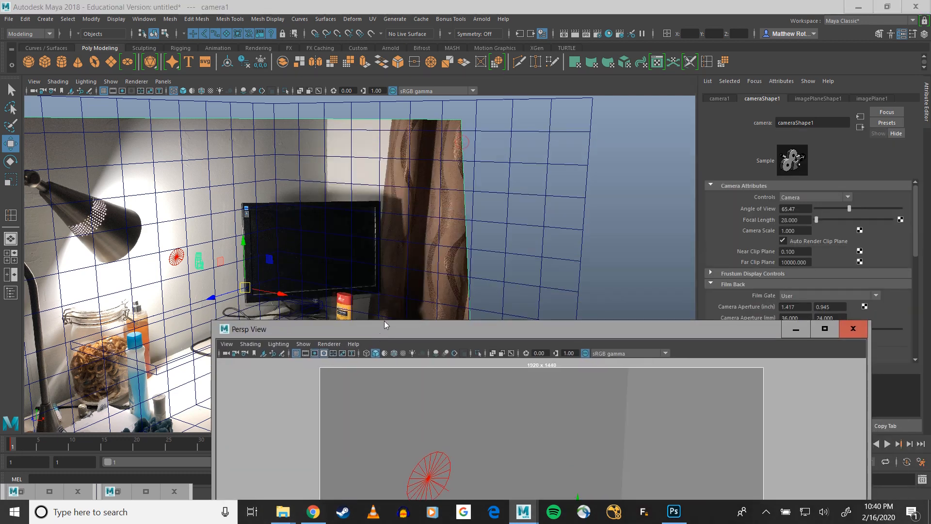
- Lock camera1's Translate and Rotate channels on X, Y and Z, and reselect the camera to check its move manipulator
left_click(924, 34)
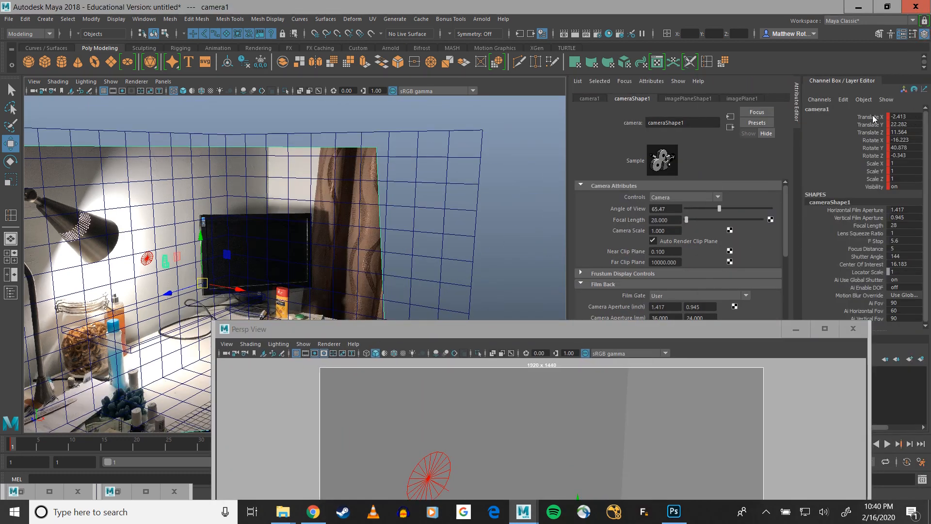
left_click_drag(872, 115, 875, 156)
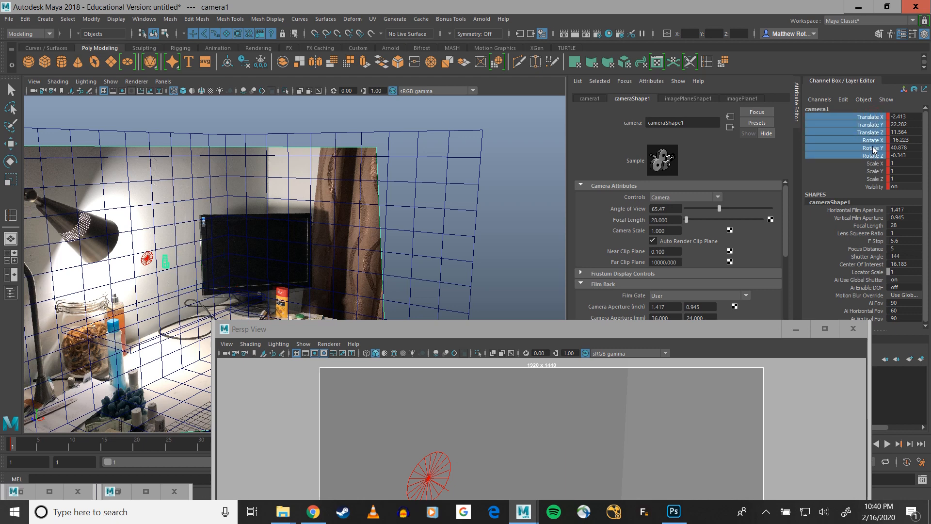
right_click(873, 141)
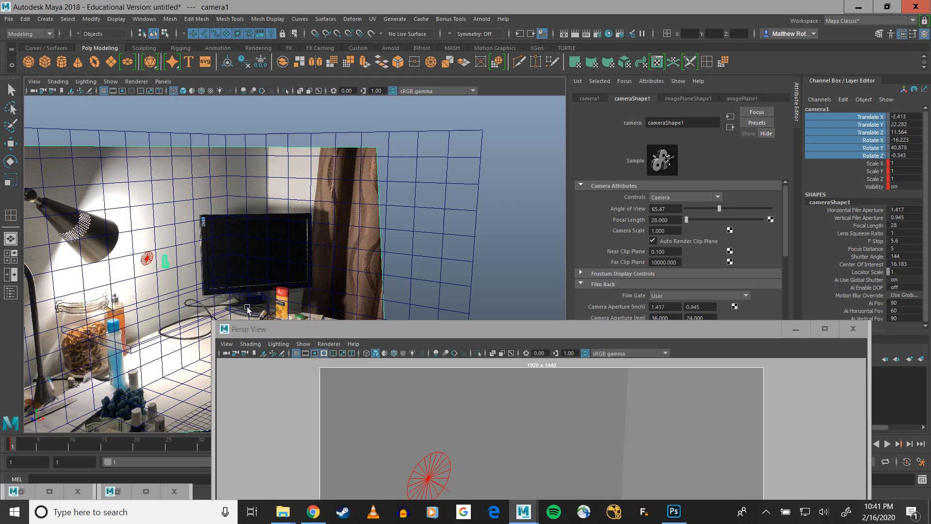
key("w")
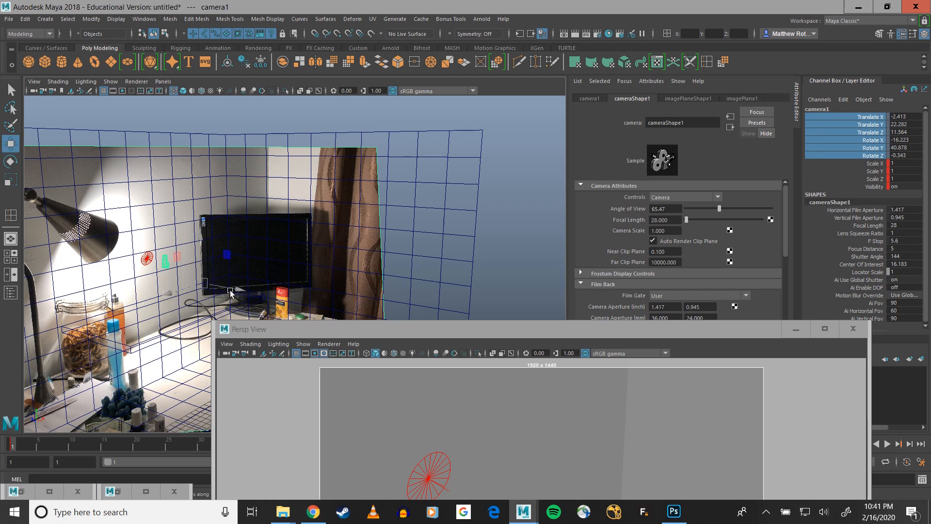
left_click(198, 282)
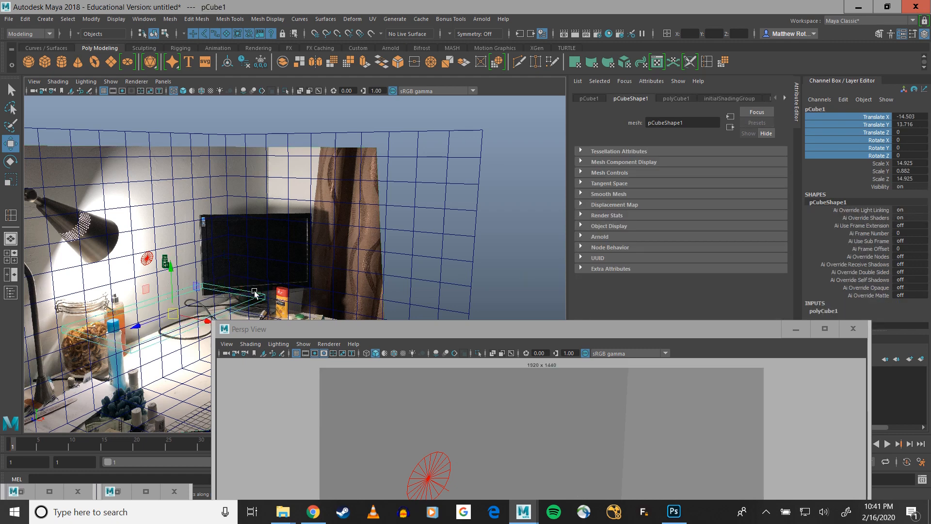
left_click(197, 276)
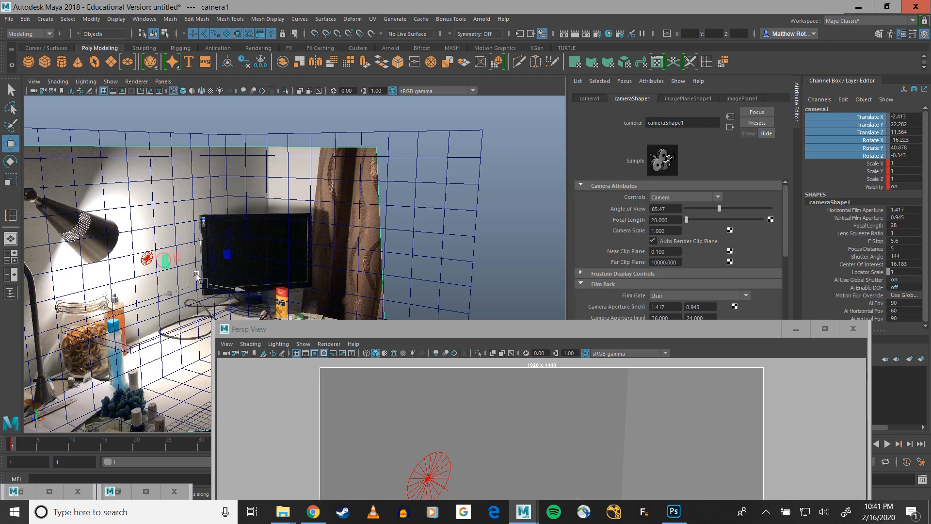
- Place the floating camera view beside the perspective view and add a polygon cylinder to the scene
left_click_drag(372, 329, 481, 134)
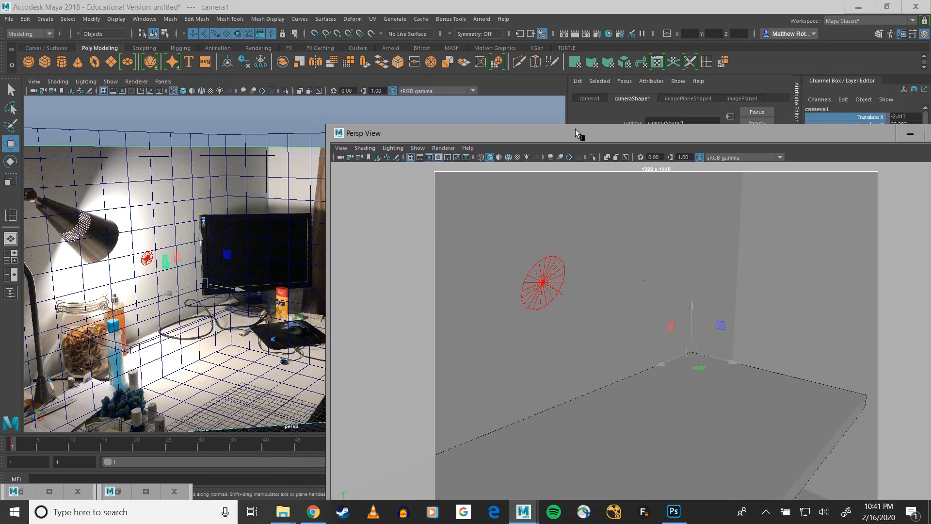
left_click_drag(560, 135, 573, 111)
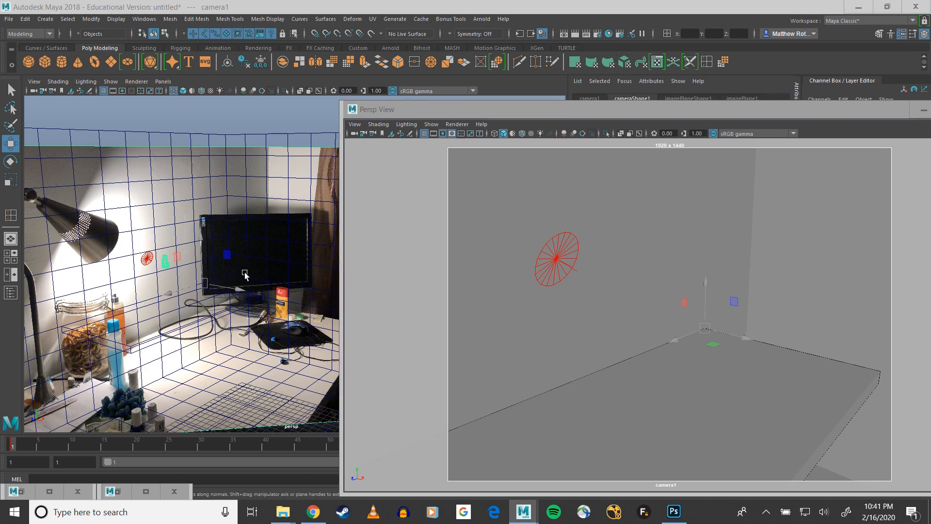
left_click_drag(233, 274, 241, 288, "alt")
middle_click_drag(241, 288, 249, 303, "alt")
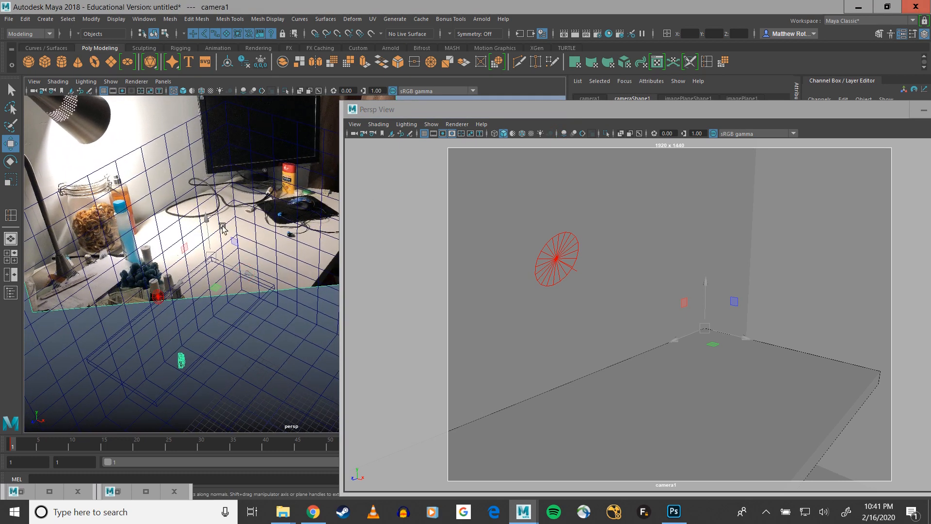
left_click(57, 59)
scroll(175, 250, "down", 2)
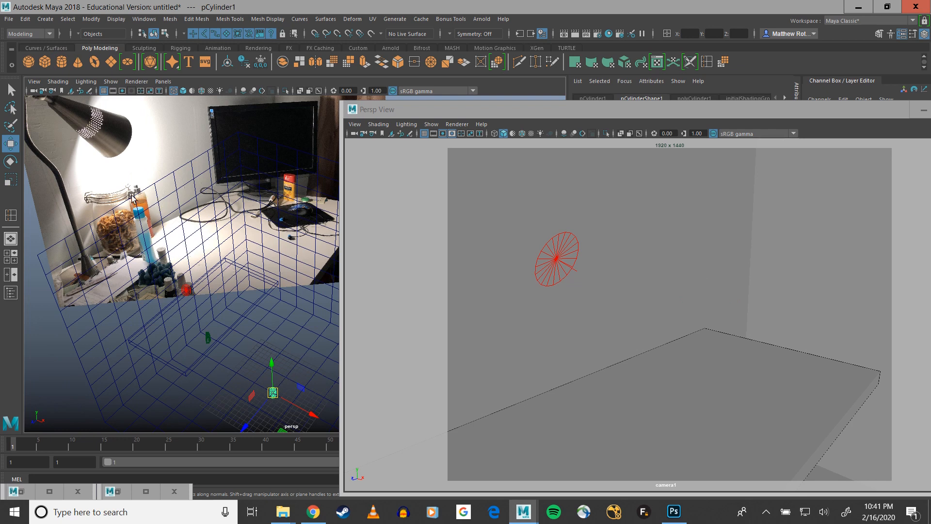
- Move the cylinder from the grid origin up to the desk, beside the blue bottle in the photo
left_click_drag(272, 369, 190, 295)
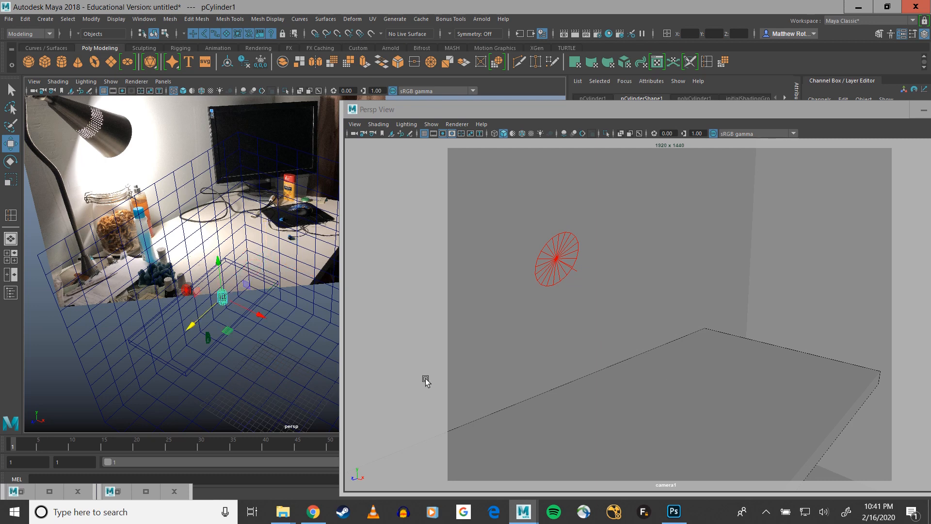
left_click_drag(238, 318, 187, 281, "alt")
left_click_drag(148, 231, 164, 326)
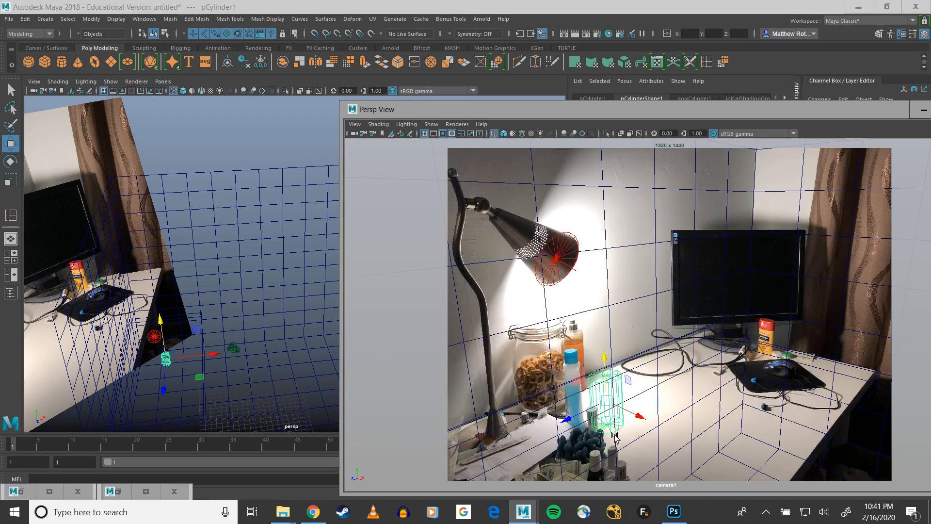
left_click_drag(604, 429, 601, 378)
left_click_drag(258, 380, 250, 271, "alt")
scroll(139, 361, "up", 4)
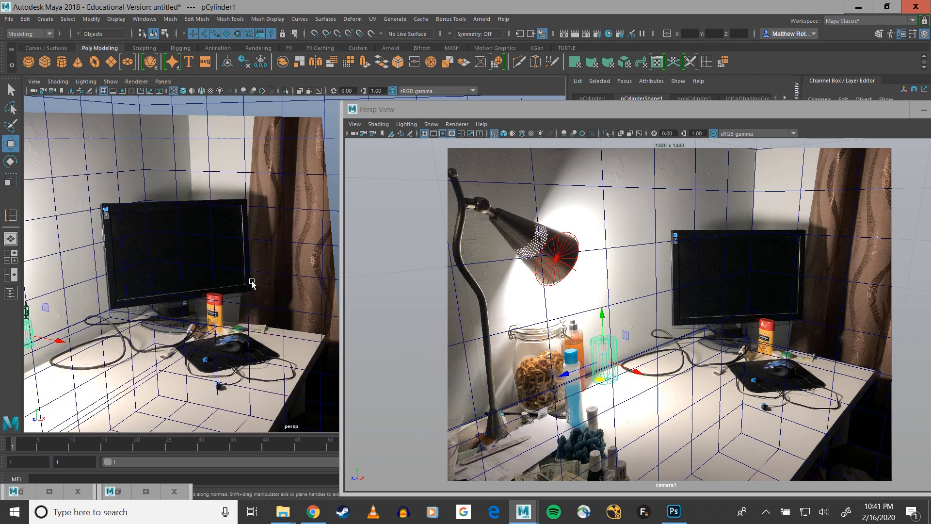
- Shade the perspective view, set the cylinder down on the desktop and check its placement in the camera view
key("5")
middle_click_drag(164, 312, 363, 203, "alt")
scroll(241, 251, "up", 4)
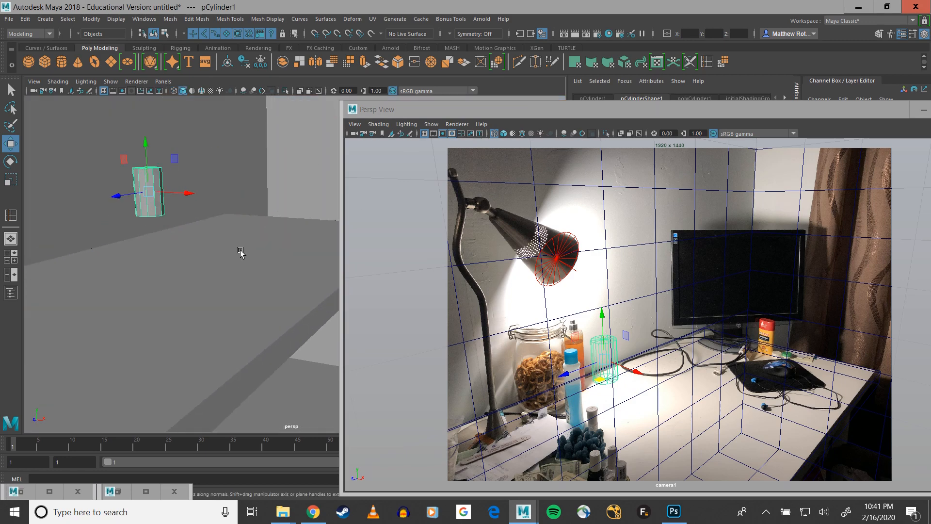
left_click_drag(241, 252, 151, 261, "alt")
left_click_drag(243, 127, 250, 163)
left_click_drag(254, 248, 191, 201, "alt")
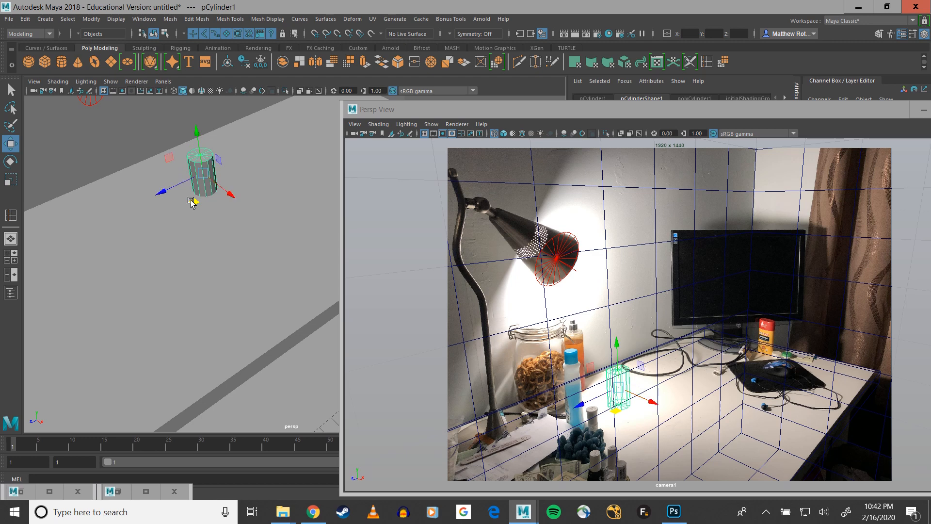
key("5")
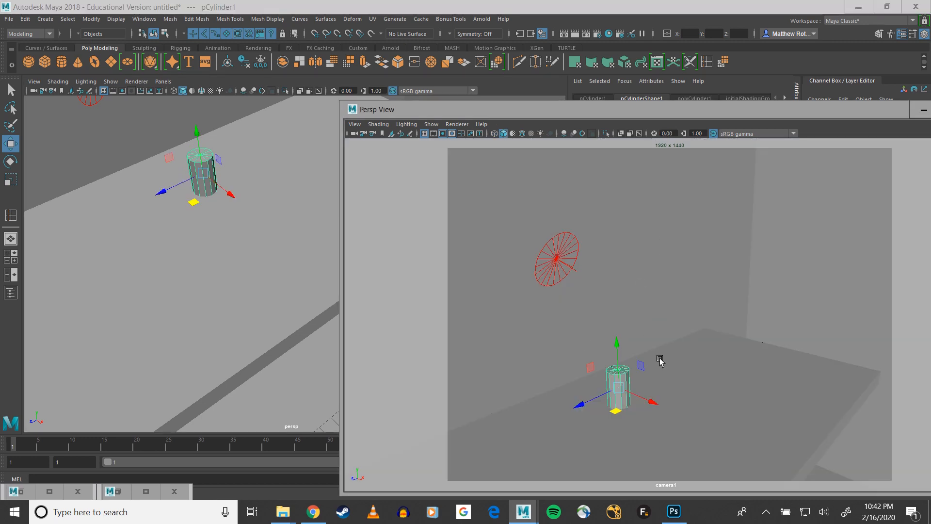
key("4")
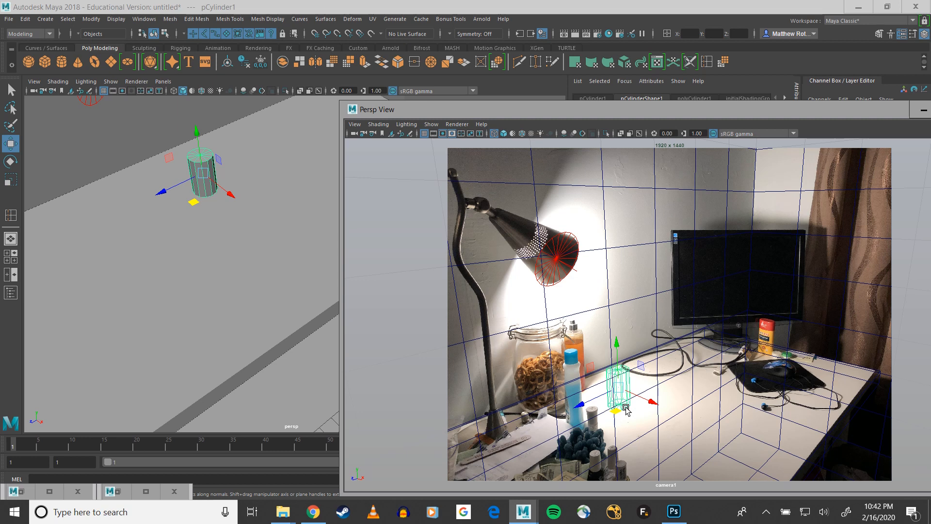
- Move the cylinder over the pretzel jar in the photo and scale it to the jar's height and width
left_click_drag(620, 410, 542, 395)
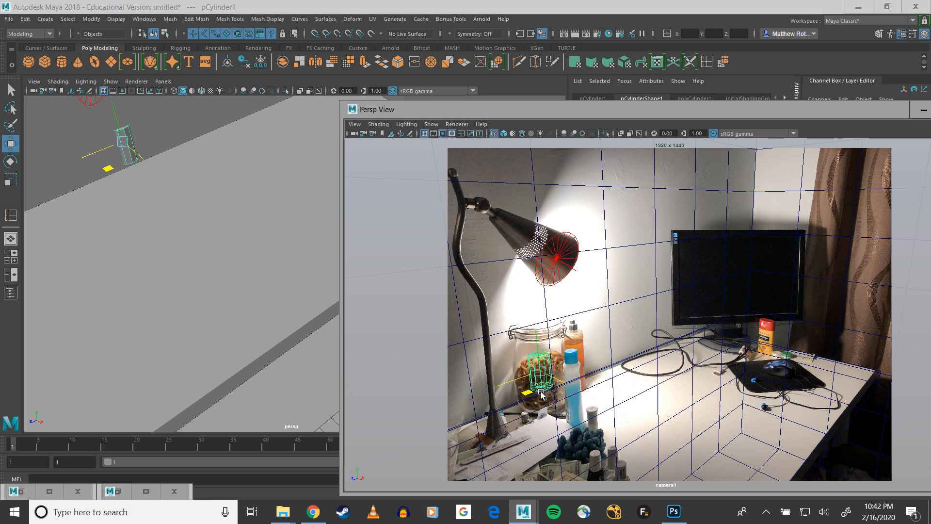
key("r")
left_click_drag(535, 326, 526, 267)
left_click_drag(527, 394, 457, 447)
mouse_move(527, 393)
left_mouse_down()
mouse_move(520, 400)
mouse_move(528, 394)
left_mouse_up()
key("w")
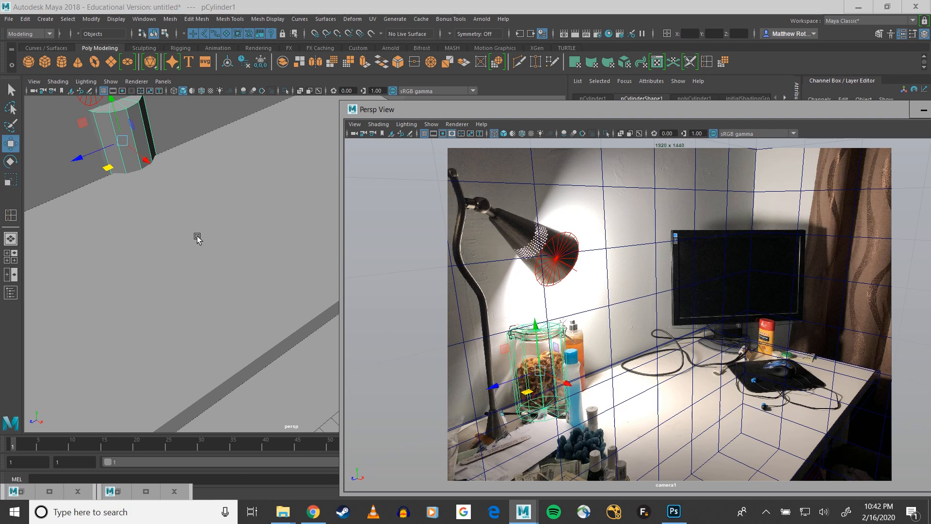
- Adjust the jar cylinder's position on the desk near the wall while keeping it over the jar in the photo
scroll(198, 238, "down", 6)
left_click_drag(198, 237, 256, 253, "alt")
left_click_drag(196, 284, 252, 287)
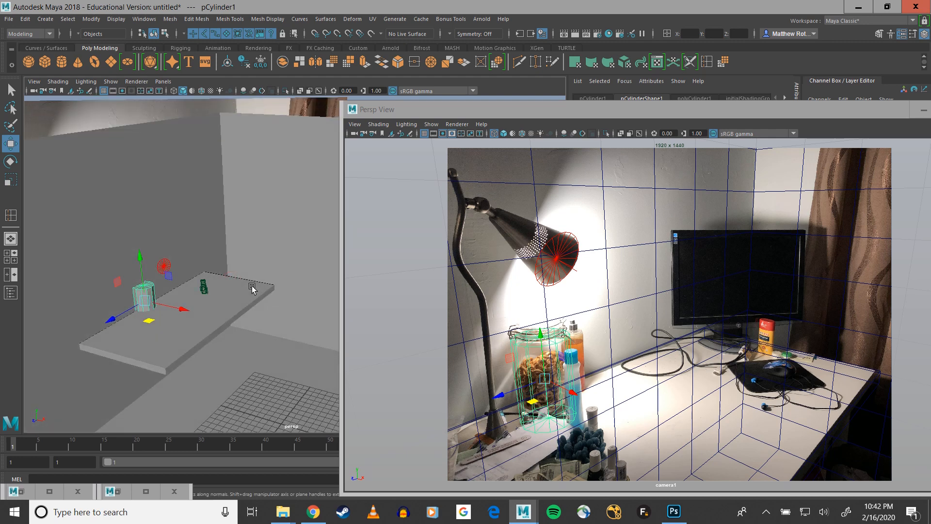
- Move the cylinder to the open desk area between the bottles and the monitor, narrow it and raise it onto the desktop
scroll(154, 307, "up", 5)
middle_click_drag(165, 293, 290, 249, "alt")
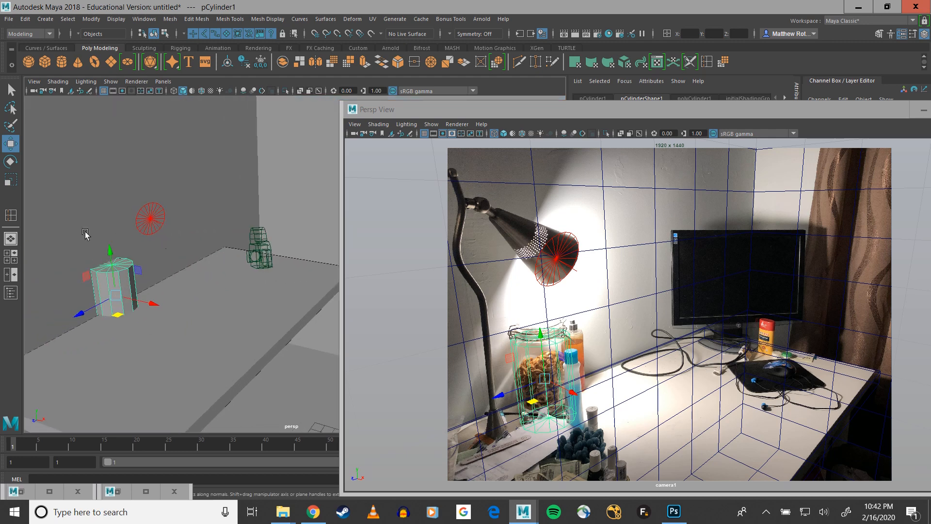
left_click_drag(206, 316, 223, 288, "alt")
key("r")
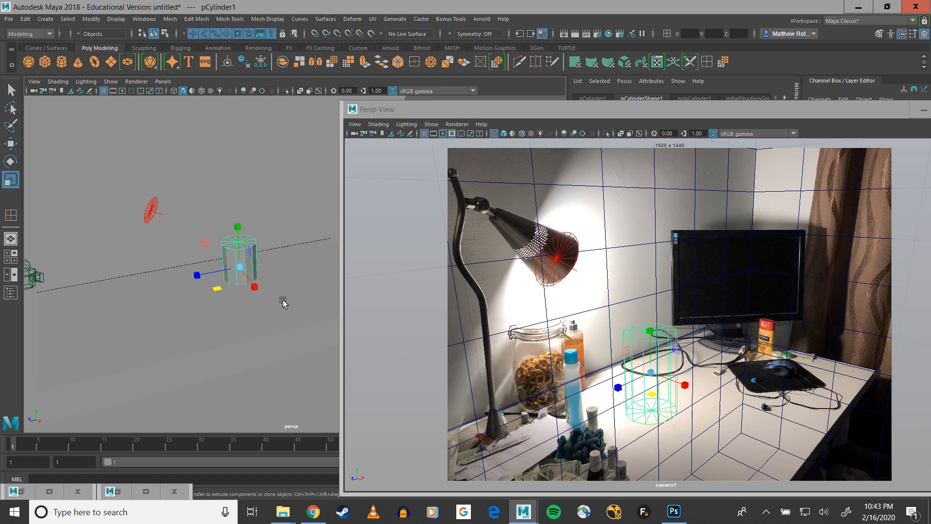
left_click_drag(217, 289, 225, 283)
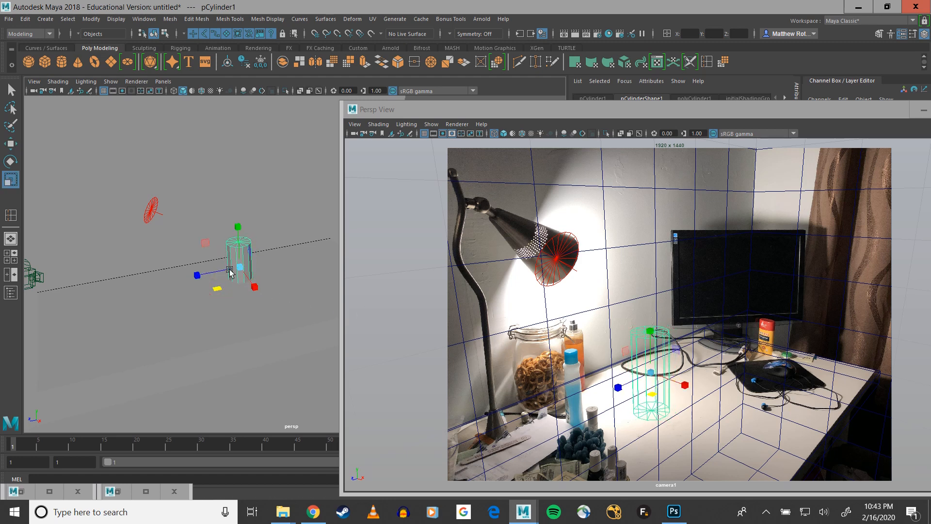
mouse_move(238, 226)
left_mouse_down()
mouse_move(240, 236)
mouse_move(242, 226)
left_mouse_up()
key("w")
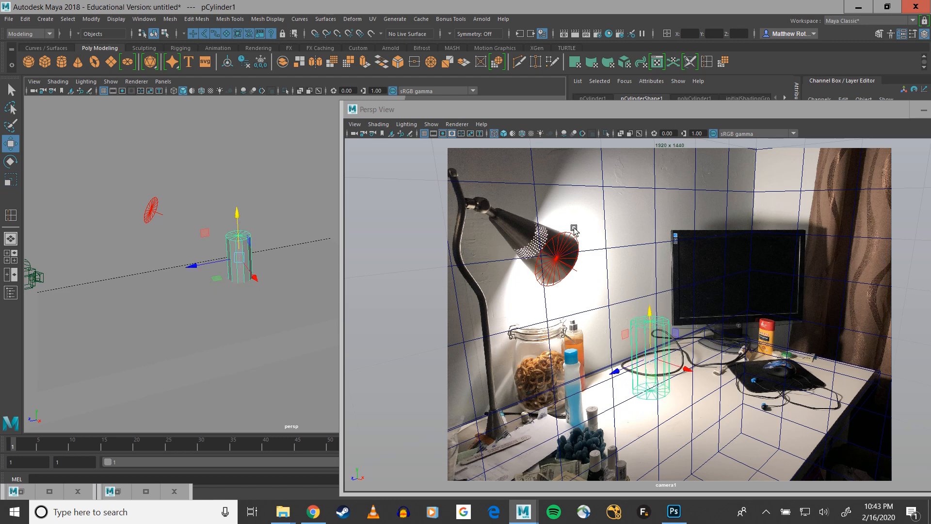
- Refresh the Arnold render with the cylinder and place the render window beside the perspective view
left_click(145, 491)
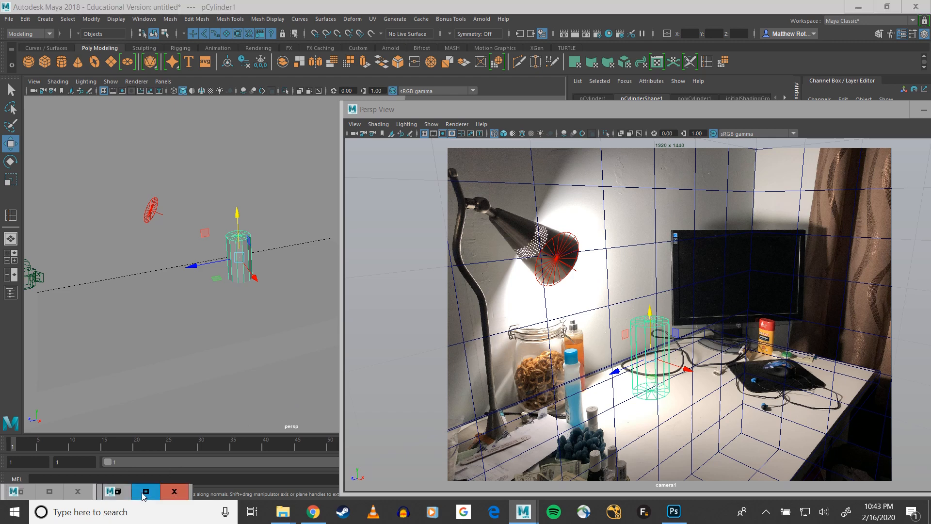
left_click(81, 22)
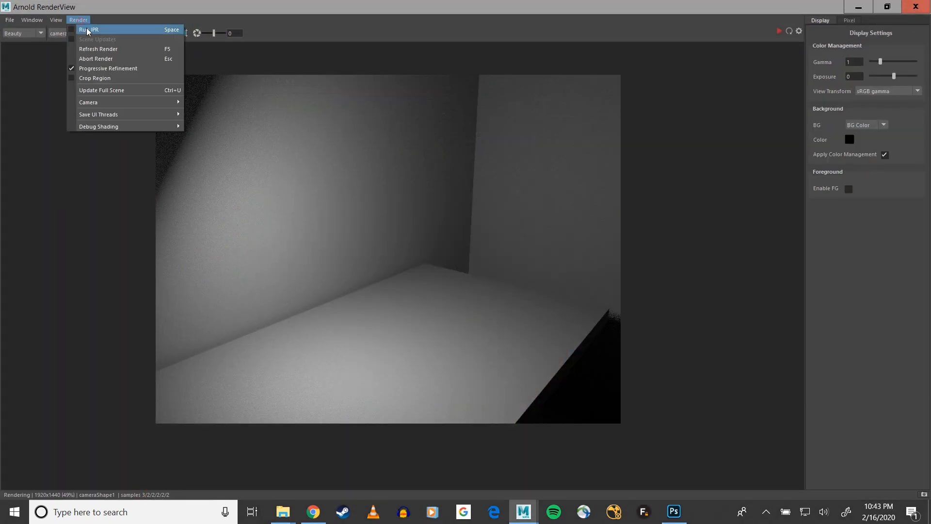
left_click(96, 51)
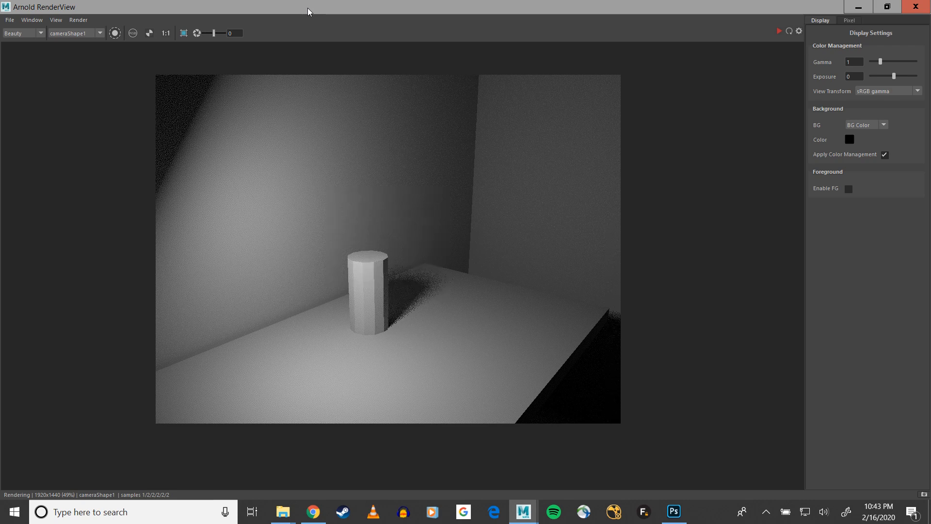
double_click(251, 7)
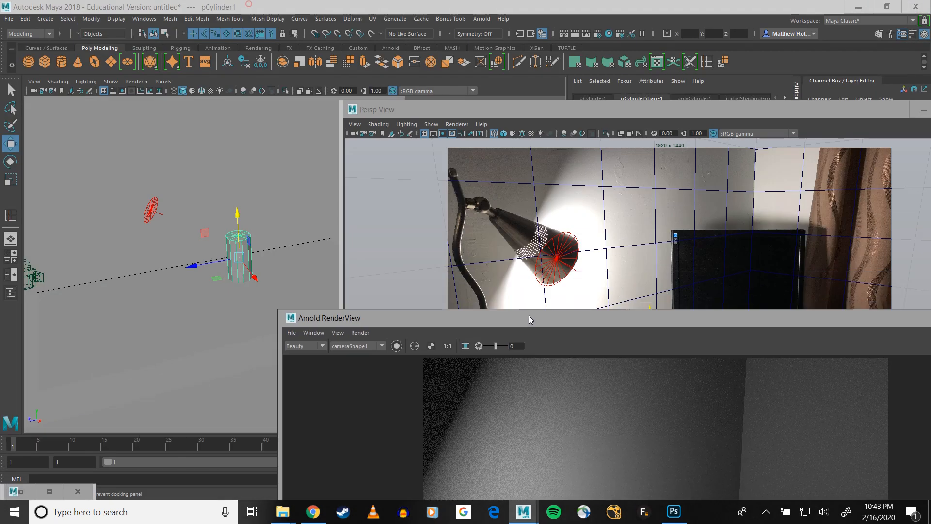
left_click_drag(528, 315, 128, 141)
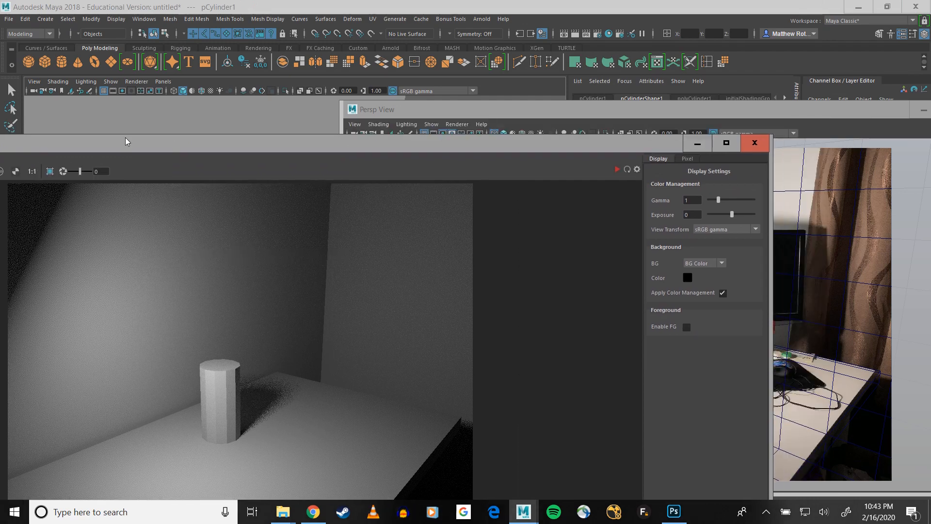
left_click_drag(432, 139, 927, 126)
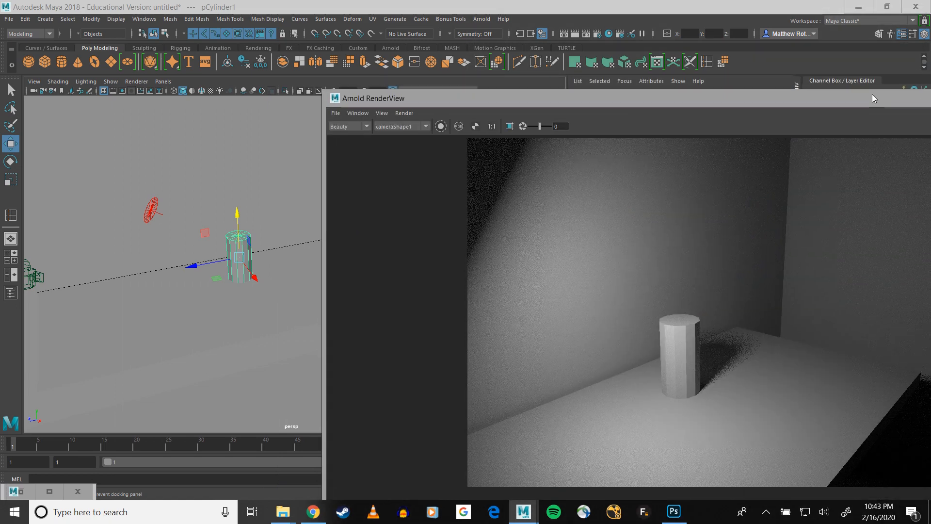
- Run the interactive Arnold render and rotate the lamp's area light to about 11.5 degrees in Z
left_click(155, 217)
left_click(155, 217)
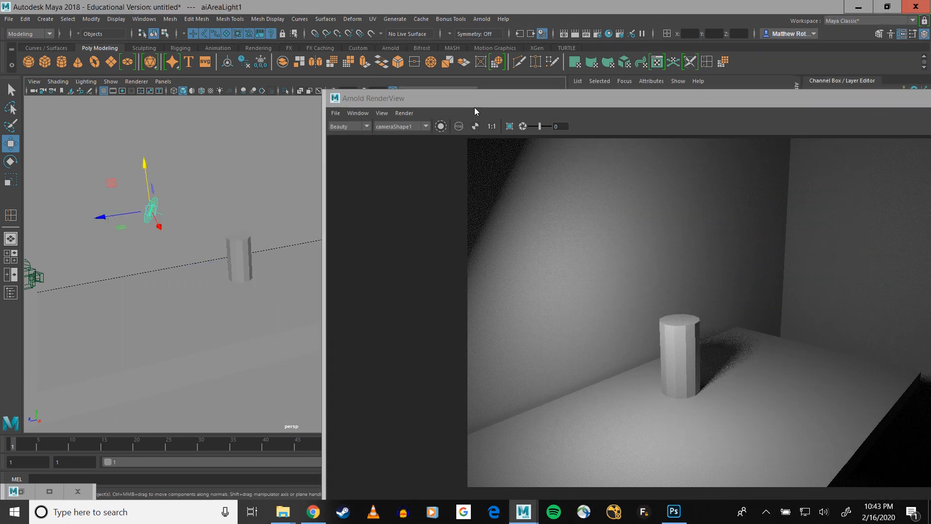
left_click(407, 114)
left_click(423, 128)
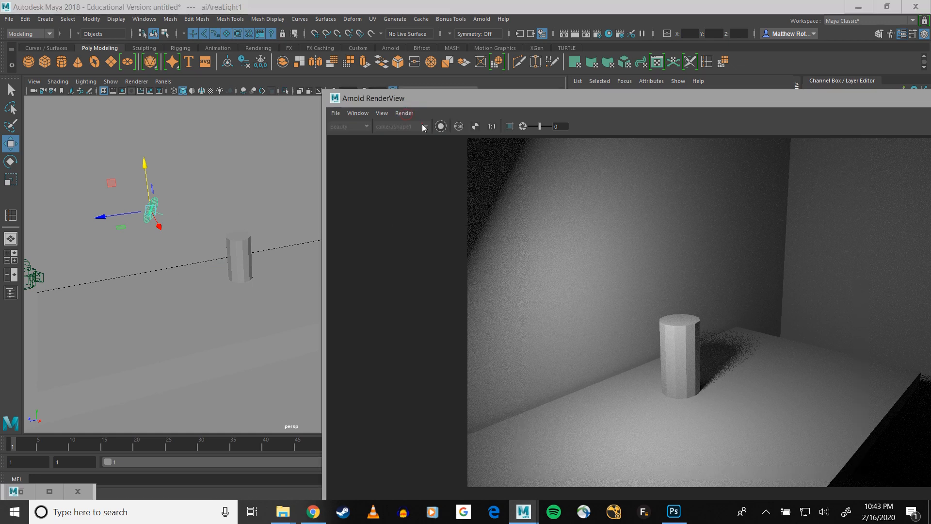
key("e")
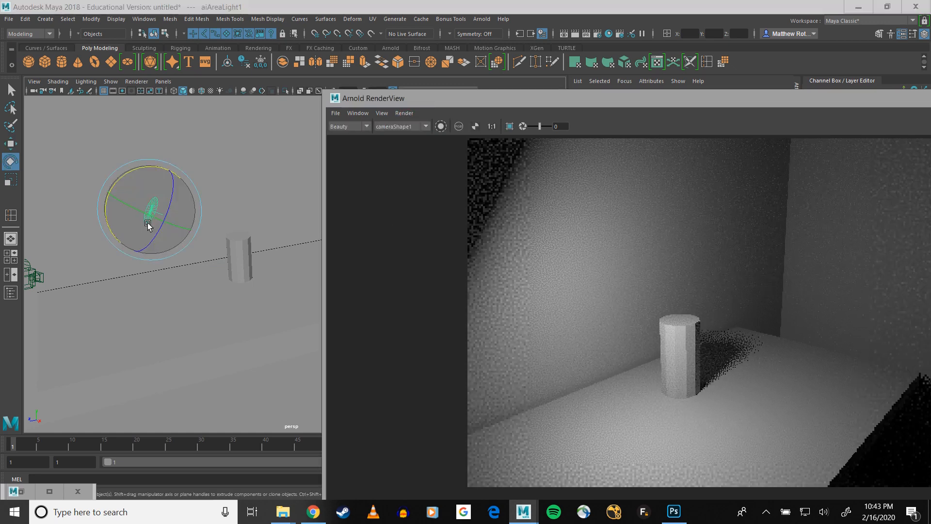
mouse_move(148, 224)
left_mouse_down()
mouse_move(151, 208)
mouse_move(144, 214)
left_mouse_up()
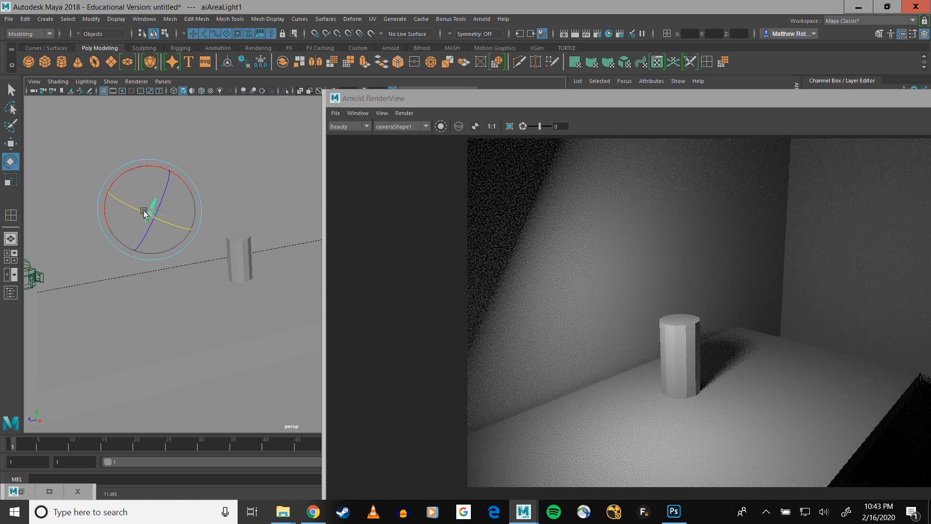
- Rearrange the Arnold render and camera view windows to uncover the area light's channel values
left_click_drag(666, 104, 256, 202)
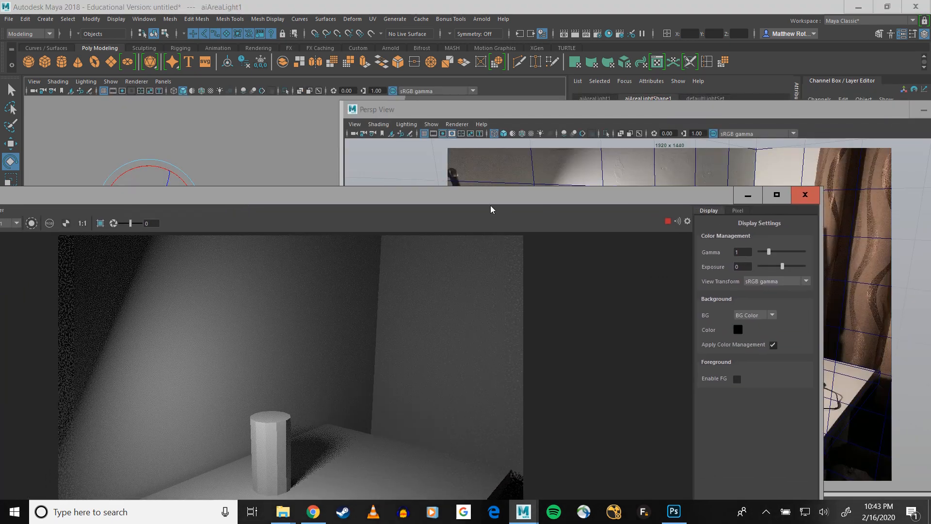
left_click_drag(478, 200, 485, 159)
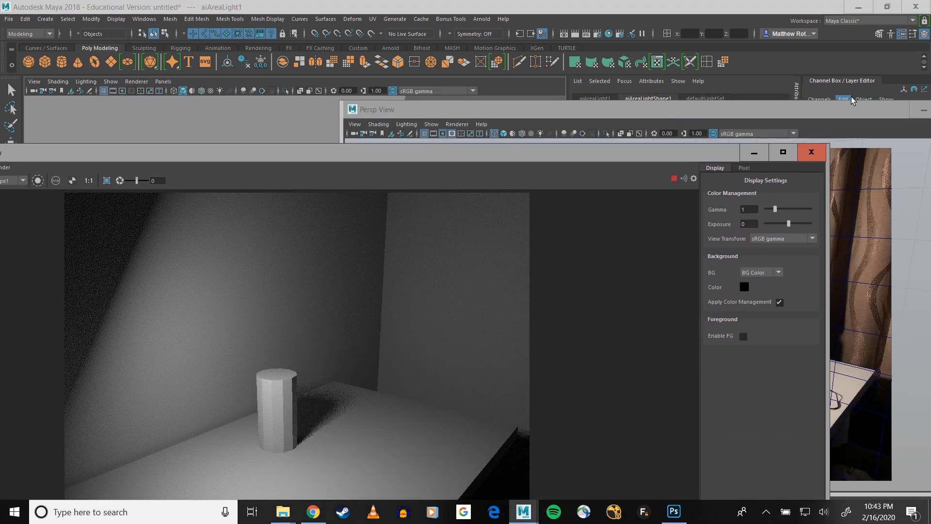
left_click_drag(811, 115, 573, 105)
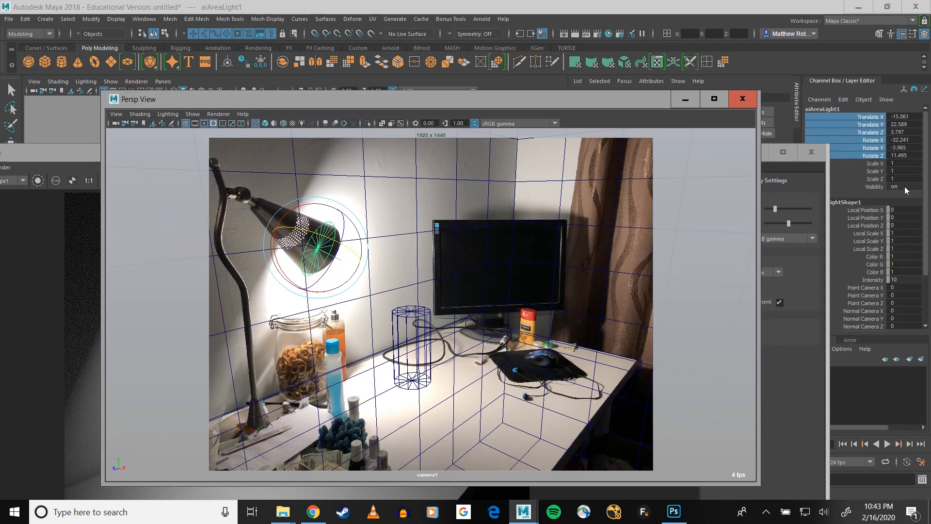
left_click(903, 35)
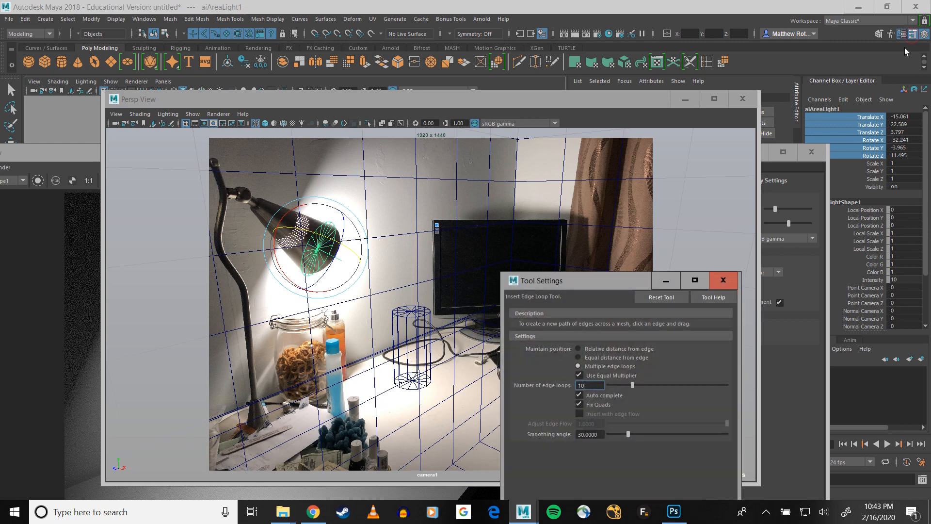
left_click(723, 280)
left_click(898, 38)
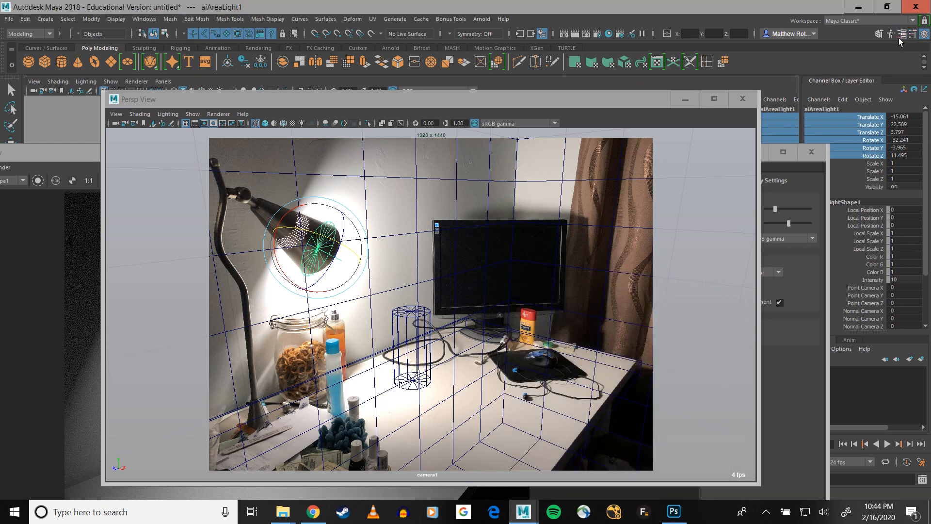
left_click(902, 36)
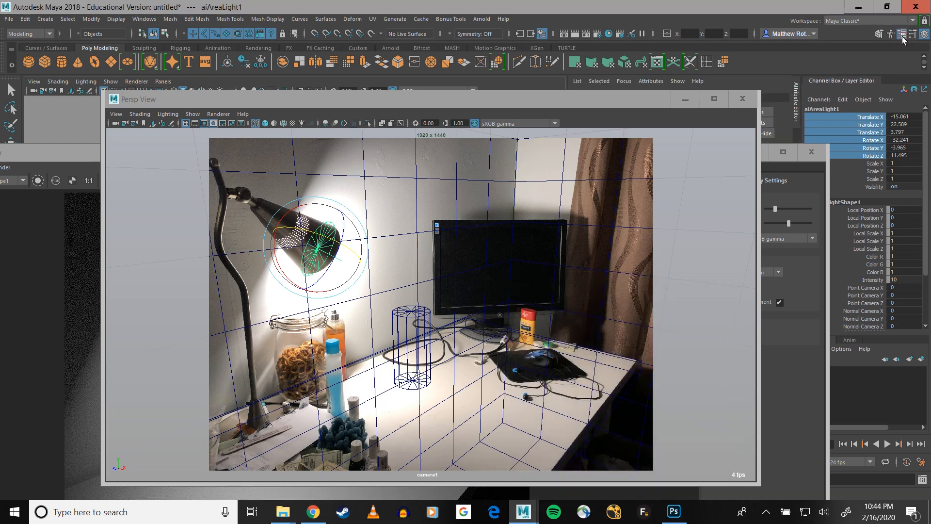
- Dock the Attribute Editor beside the Channel Box and clear the floating windows from the area light's attributes
left_click_drag(582, 101, 432, 201)
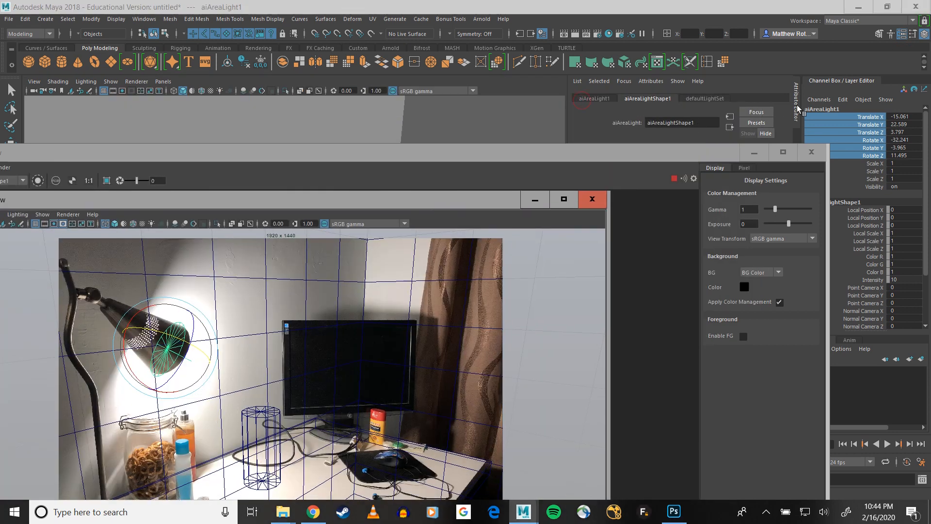
left_click_drag(797, 106, 929, 122)
left_click_drag(630, 82, 863, 148)
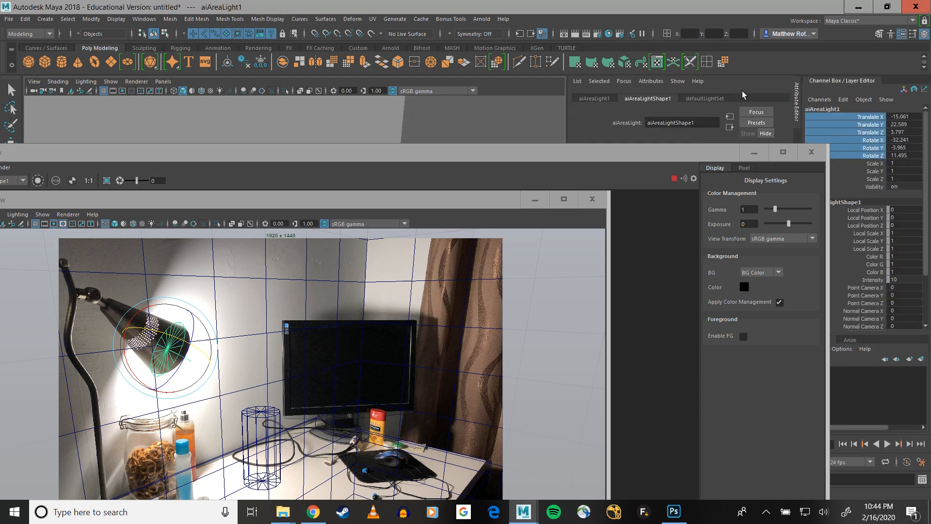
left_click_drag(796, 101, 929, 110)
left_click_drag(602, 84, 680, 140)
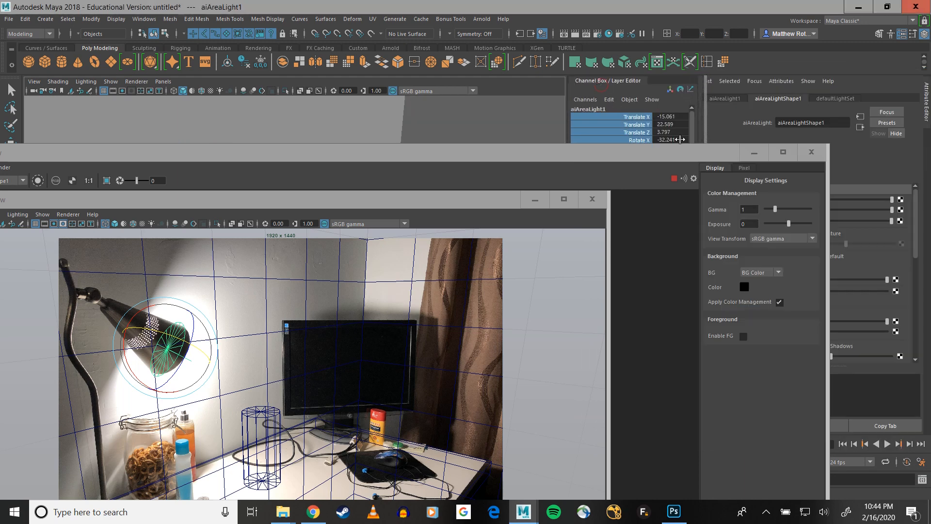
left_click_drag(735, 148, 673, 107)
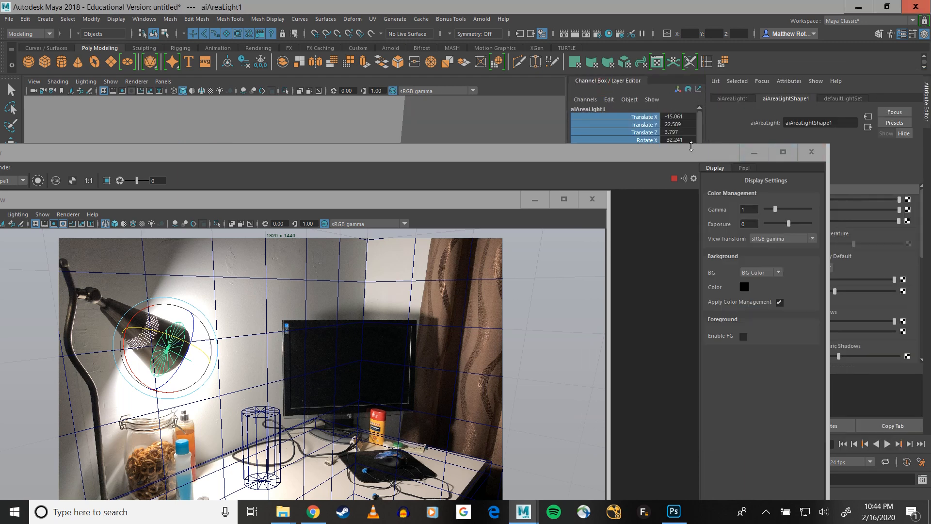
left_click_drag(691, 146, 414, 236)
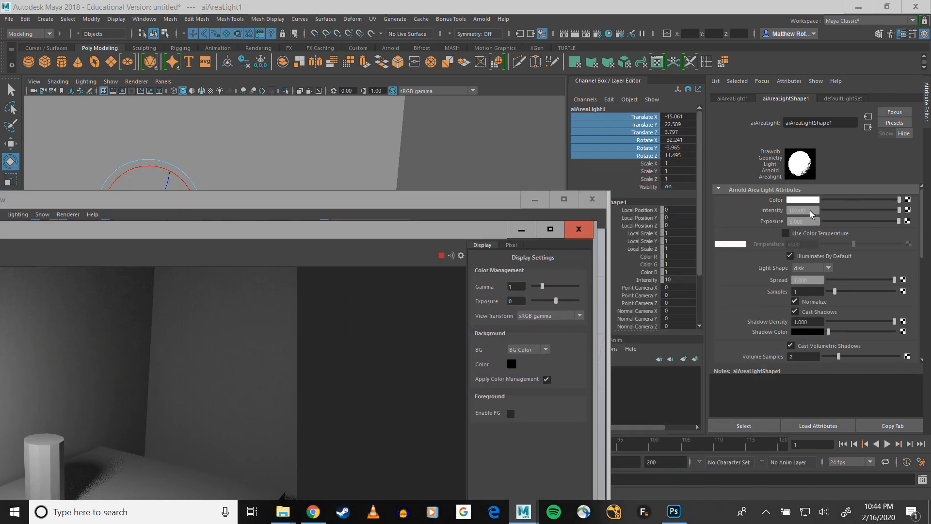
- Set the area light's exposure to 6, dock the Attribute Editor again and hide it
left_click(753, 217)
key("ctrl+a")
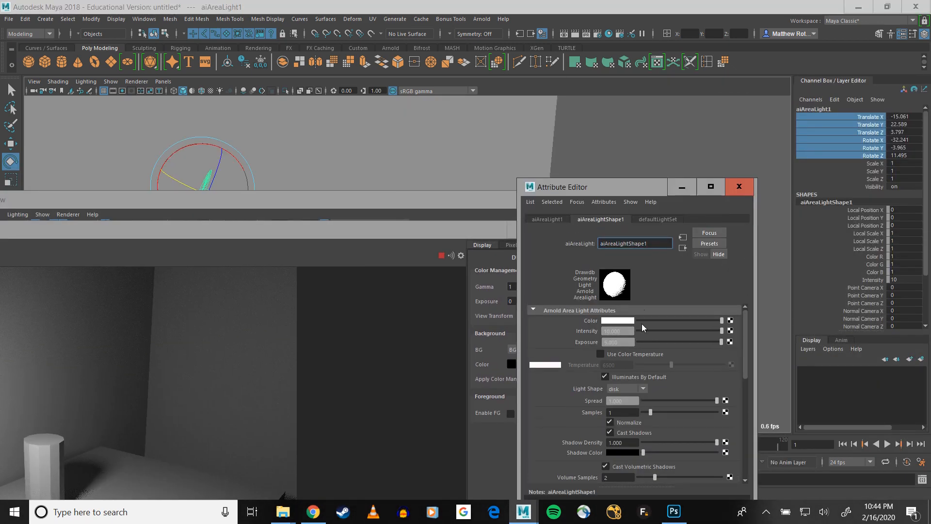
left_click(630, 342)
type("8")
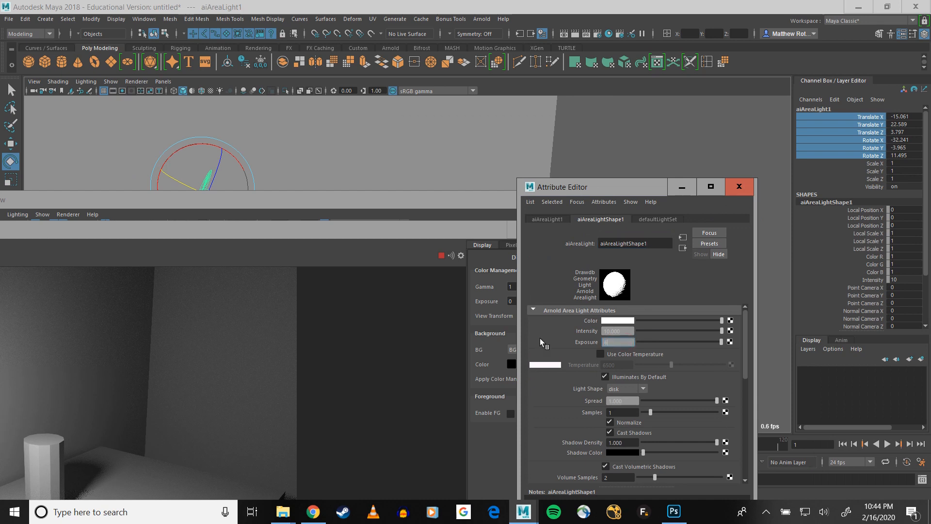
key("Return")
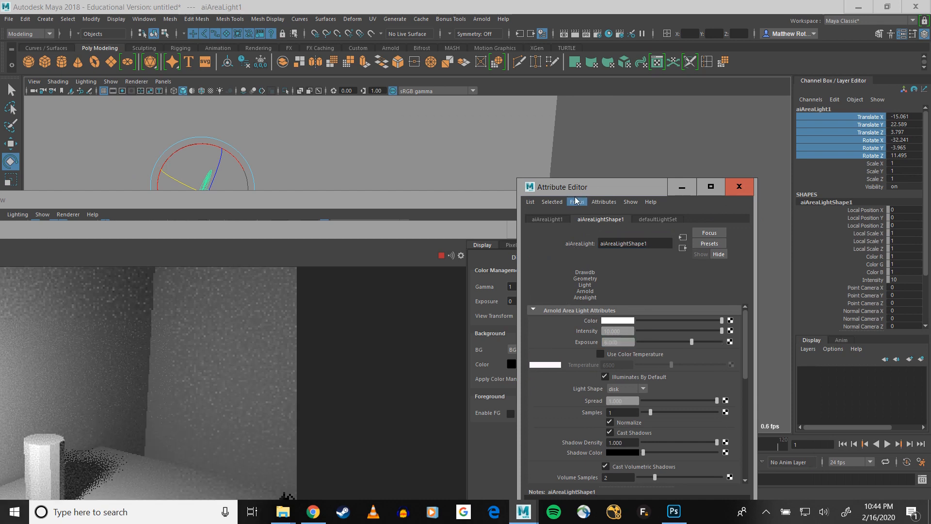
left_click_drag(555, 191, 928, 99)
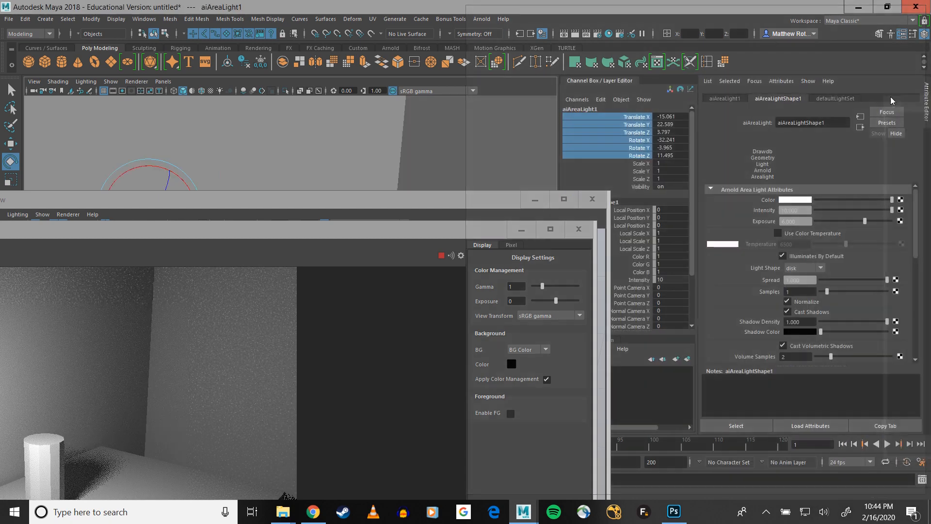
left_click(902, 34)
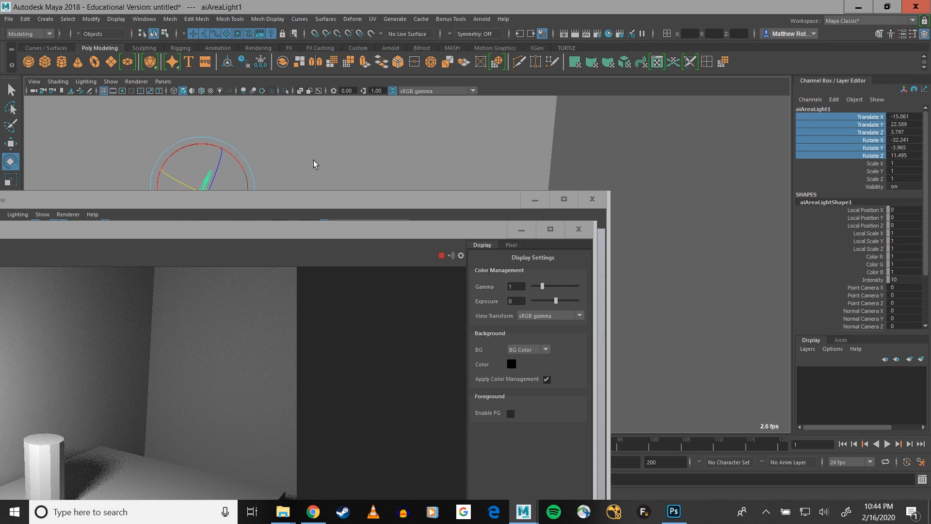
- Bring the Arnold render window forward to inspect the cylinder's lighting and shadow, and abort the render
left_click_drag(141, 228, 540, 102)
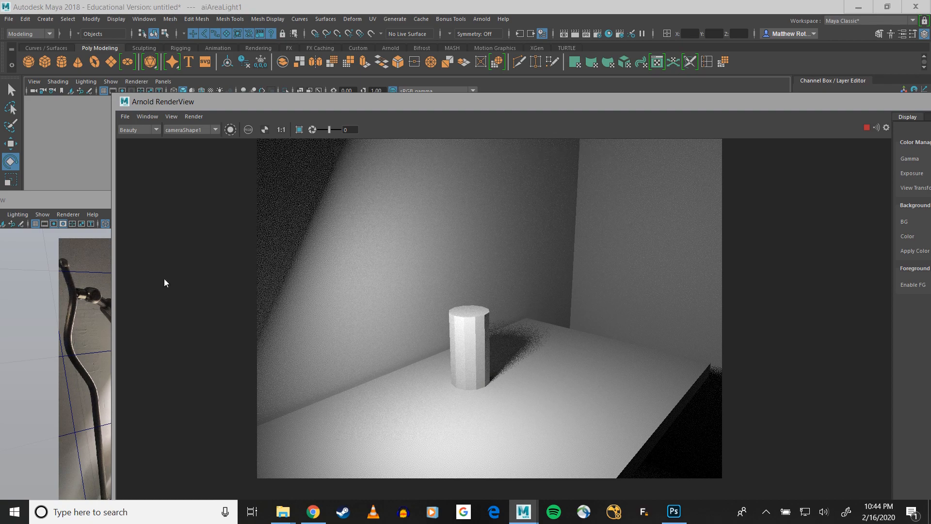
left_click_drag(40, 196, 97, 103)
left_click(644, 104)
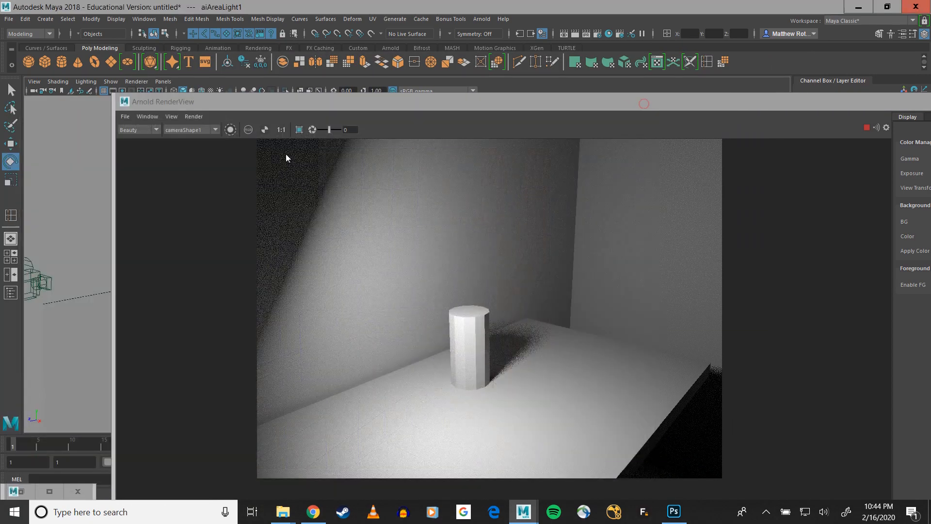
left_click_drag(401, 100, 310, 44)
middle_click_drag(380, 158, 356, 174)
scroll(344, 164, "down", 5)
scroll(339, 163, "up", 5)
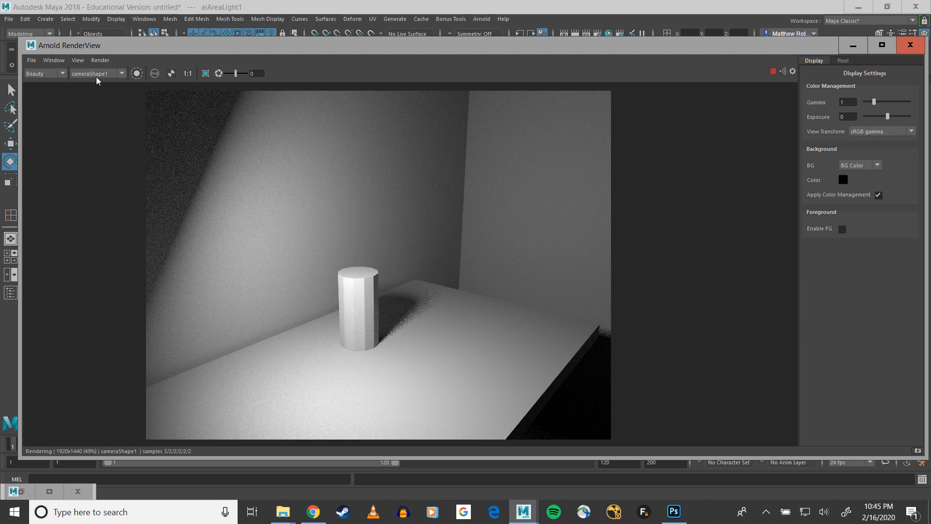
left_click(99, 61)
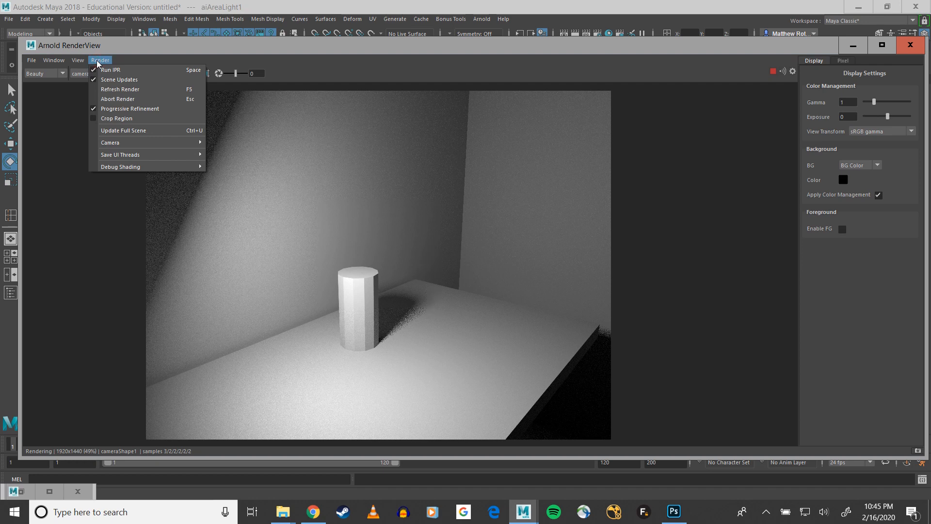
left_click(111, 99)
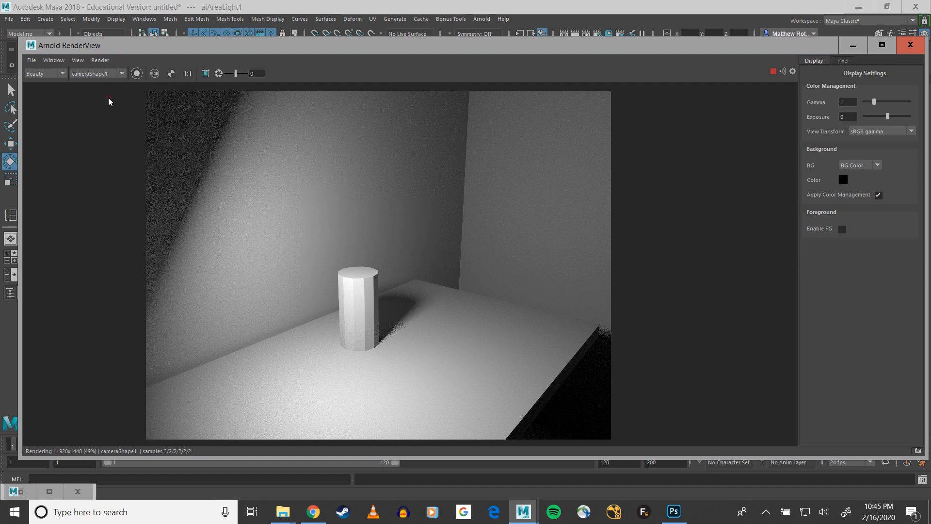
- Store a snapshot of the current Arnold render of the lit cylinder
left_click(100, 60)
mouse_move(83, 63)
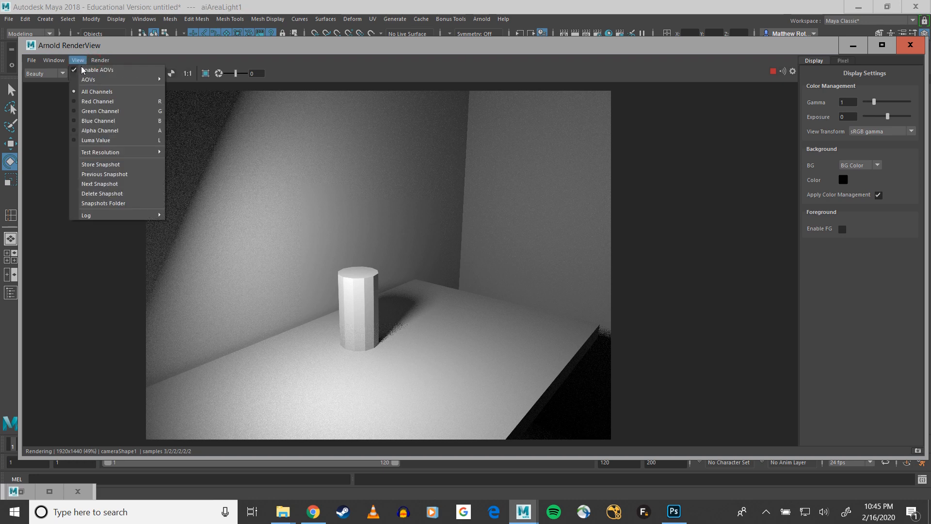
left_click(90, 165)
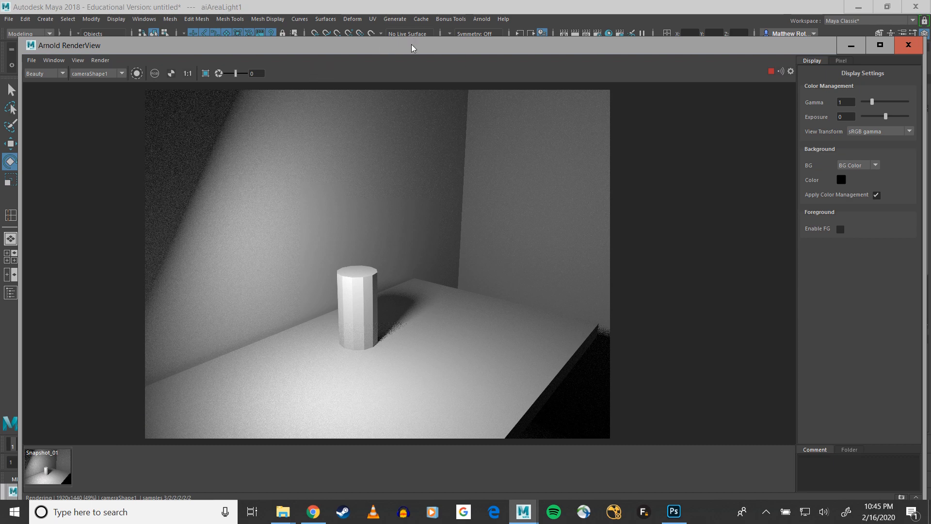
- Clear the render window from the viewport and create an Arnold aiShadowMatte material in the Hypershade
left_click_drag(774, 48, 591, 281)
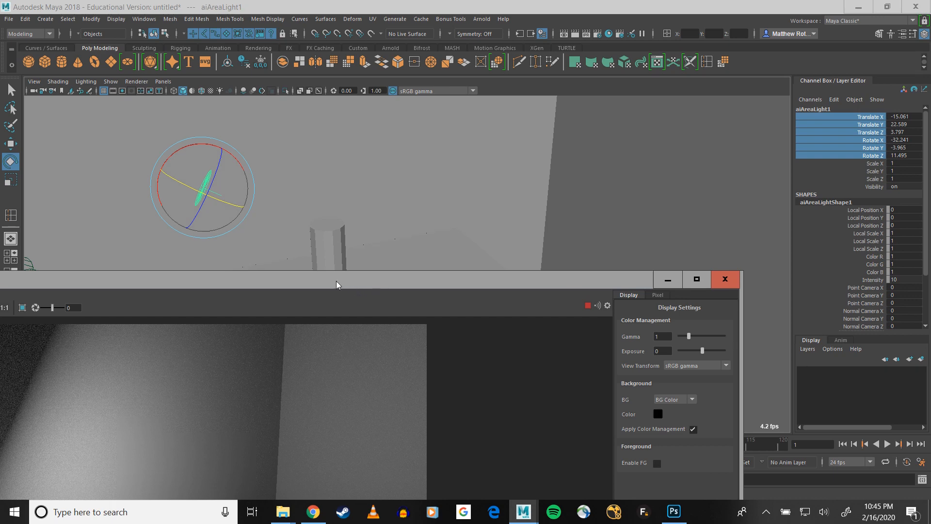
left_click_drag(338, 283, 438, 380)
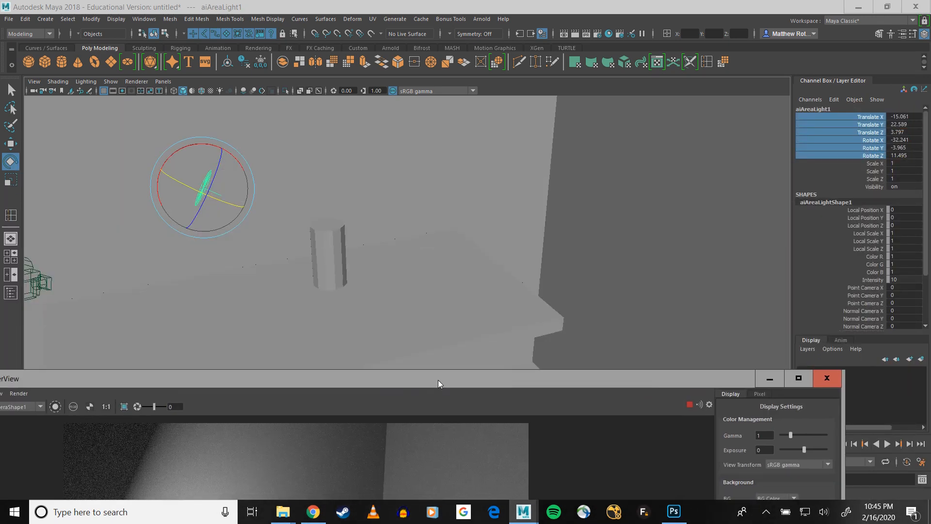
left_click(609, 34)
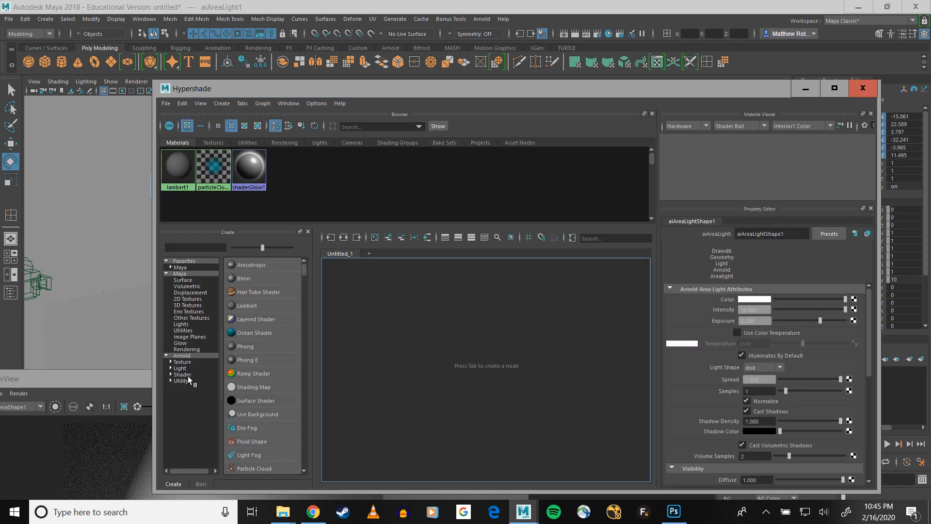
left_click(187, 376)
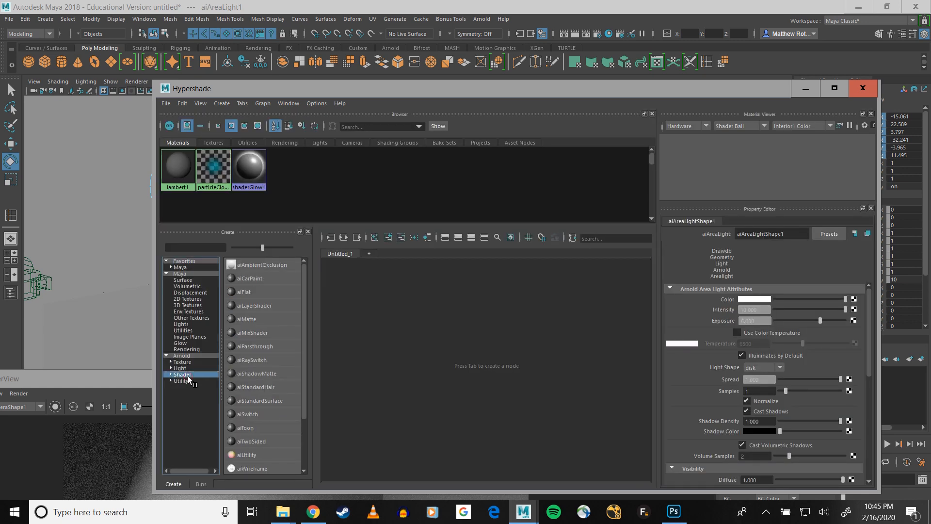
left_click(248, 372)
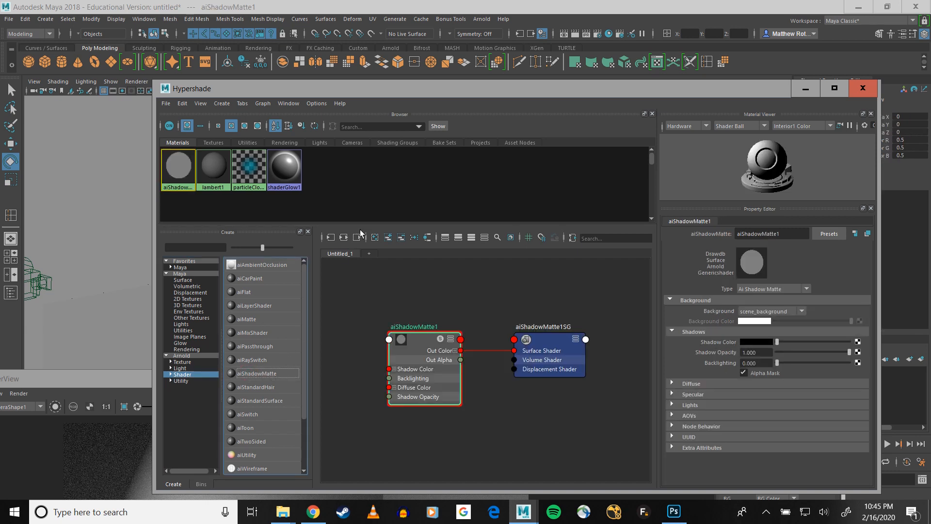
- Assign the aiShadowMatte material to the wall planes and the desk, and bring the render forward to check it
left_click_drag(359, 92, 726, 196)
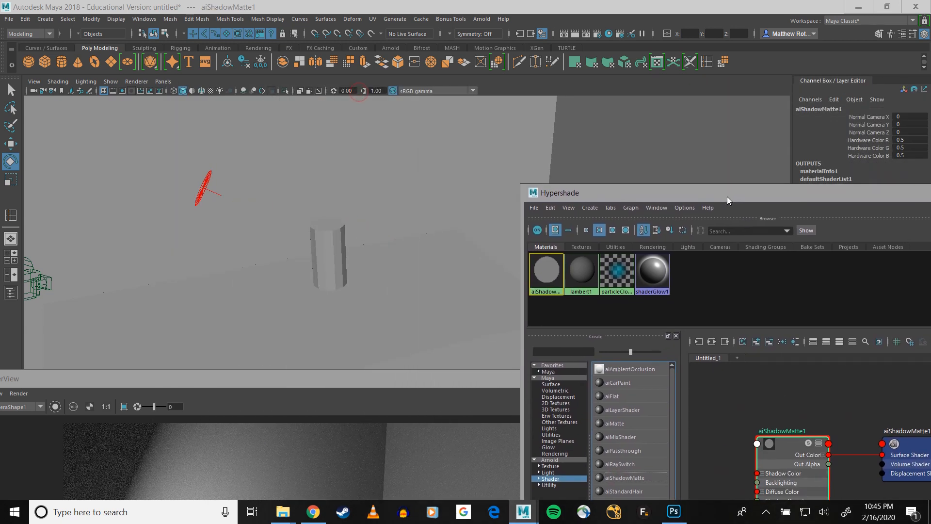
left_click(420, 324)
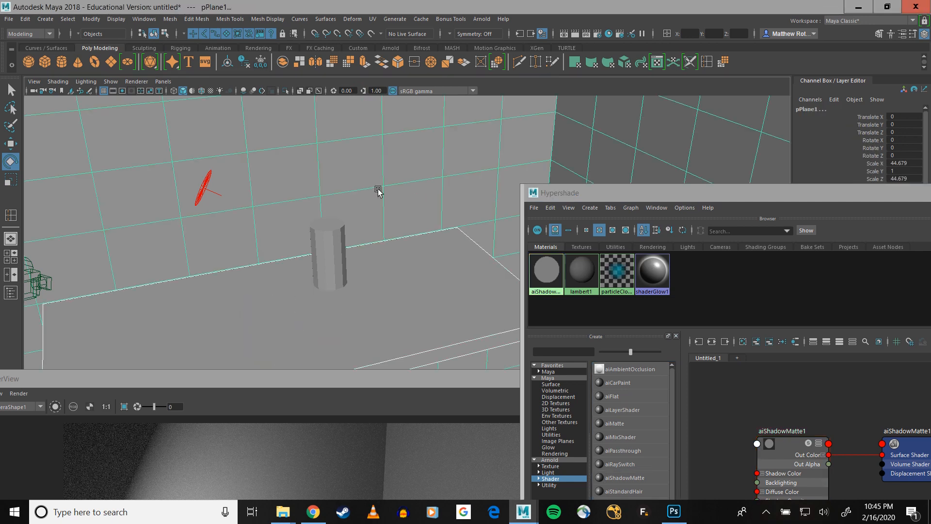
right_click(543, 277)
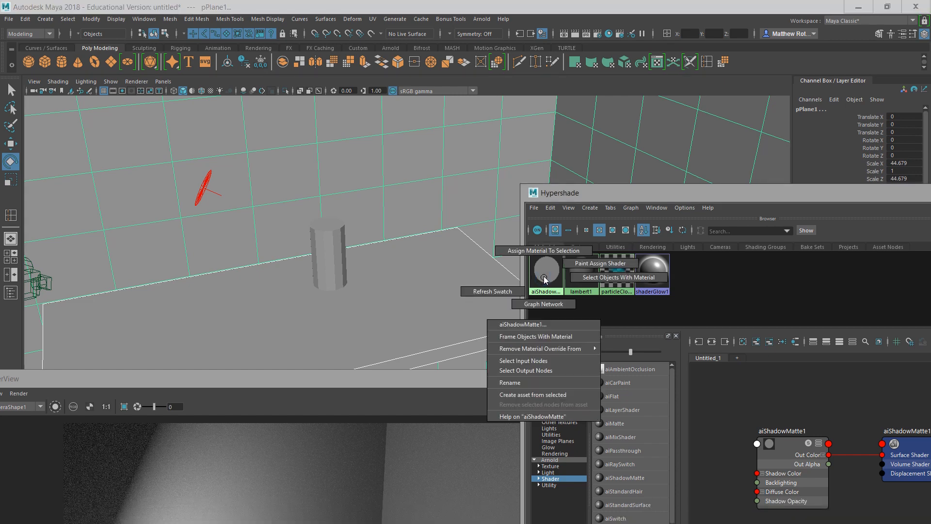
left_click(544, 250)
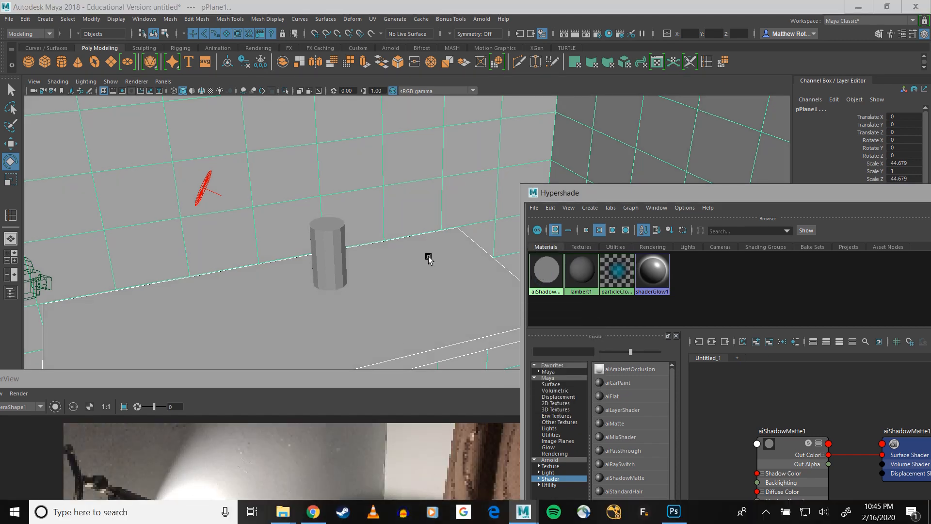
left_click_drag(371, 383, 474, 101)
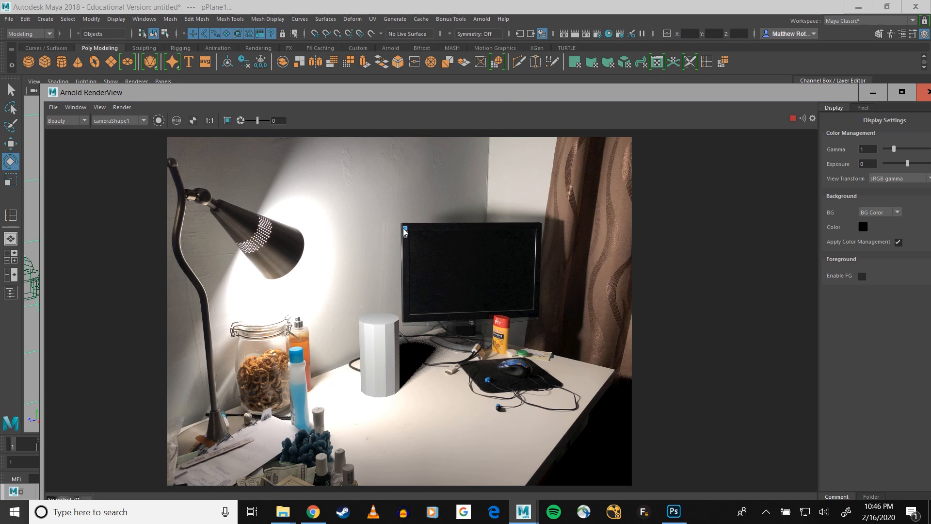
- Select the matched camera in the viewport, close the Hypershade, and move the render window clear of the camera's channel values
left_click_drag(365, 95, 577, 225)
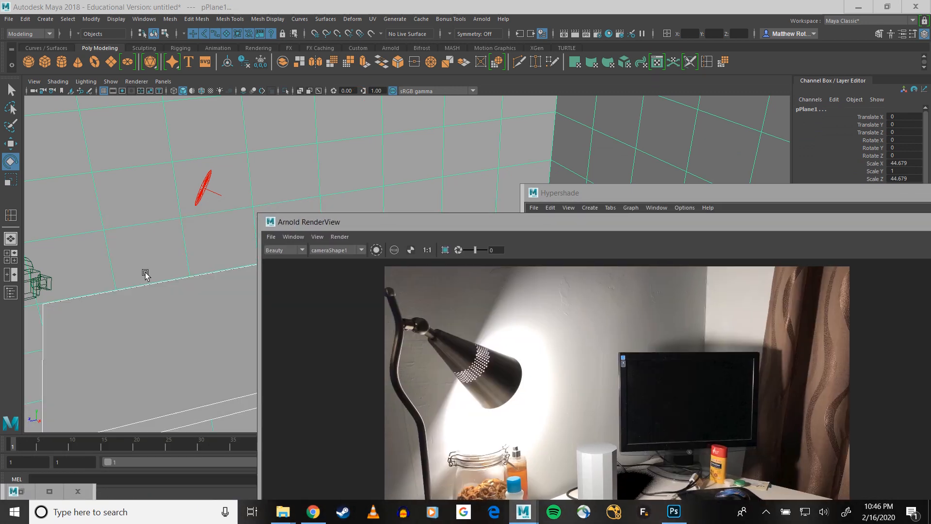
left_click(103, 277)
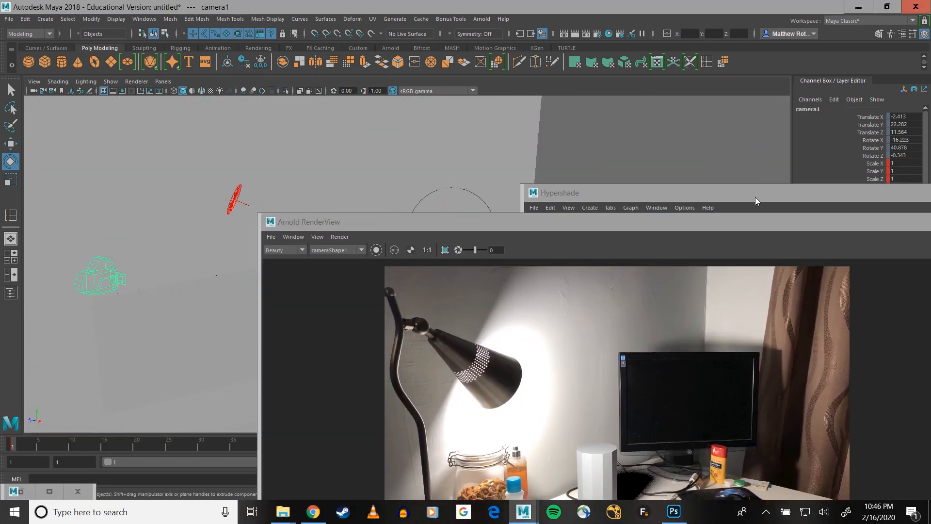
left_click_drag(755, 201, 409, 216)
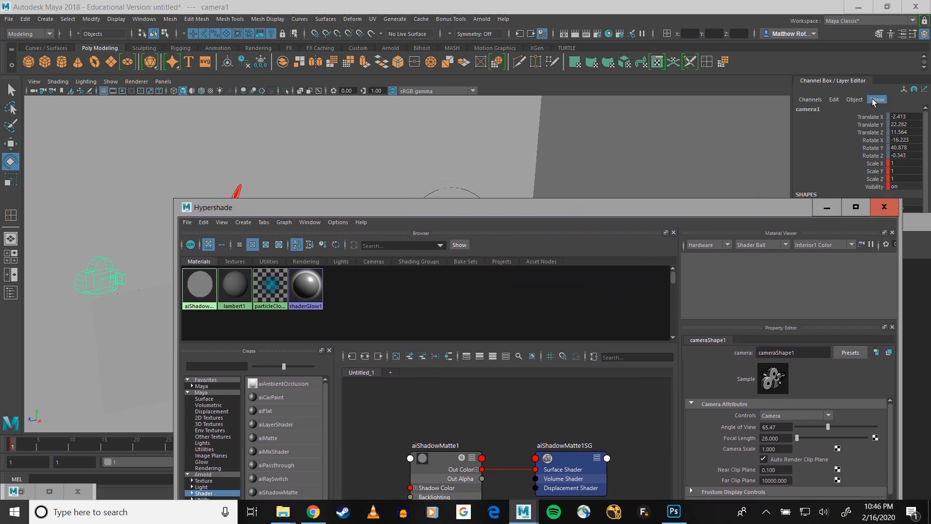
left_click_drag(379, 211, 328, 148)
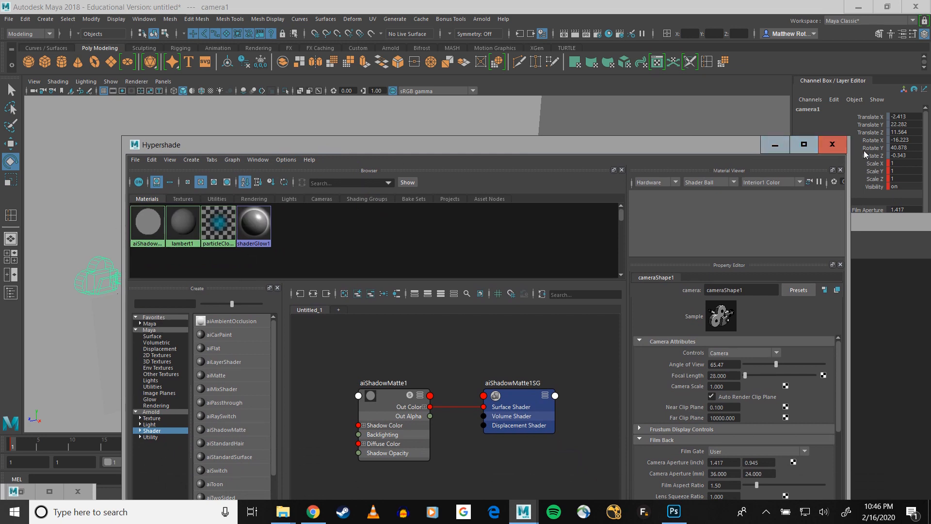
left_click(833, 144)
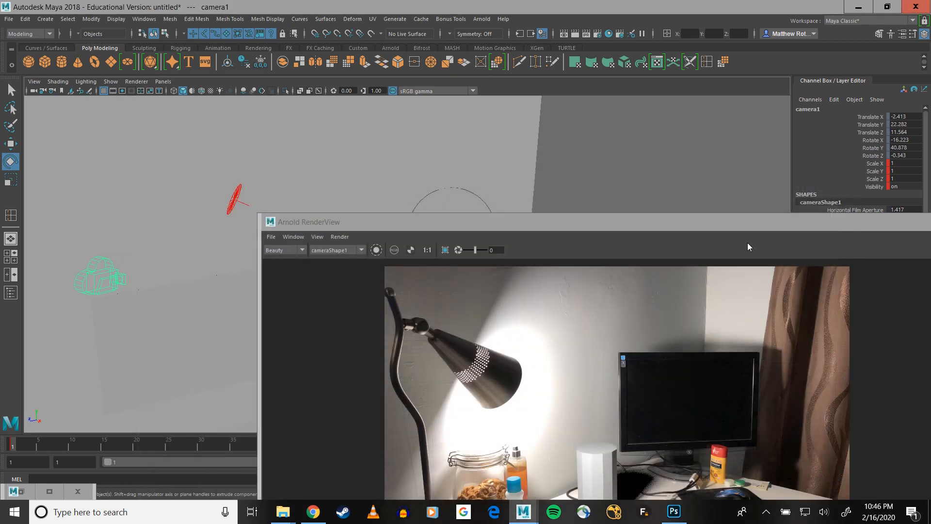
left_click_drag(747, 224, 424, 360)
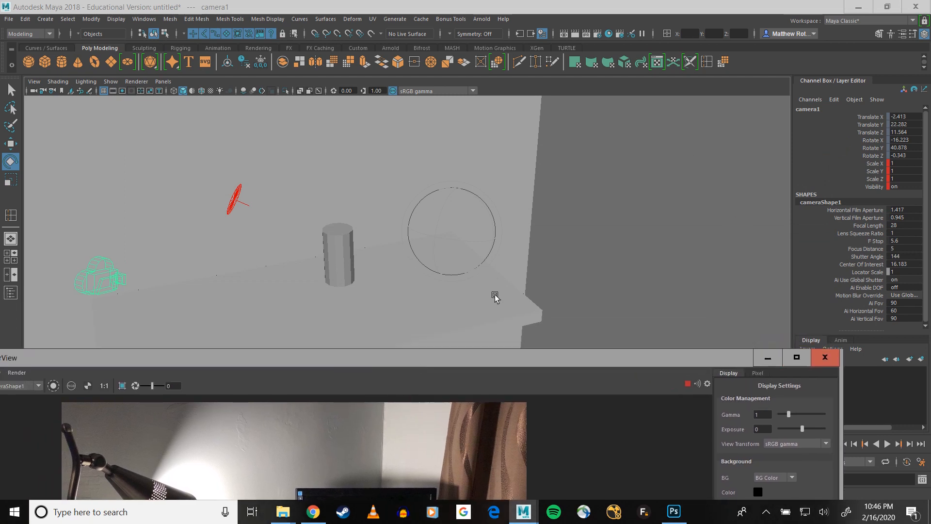
- Set the display mode of the camera's image plane to None in the Attribute Editor
left_click(912, 34)
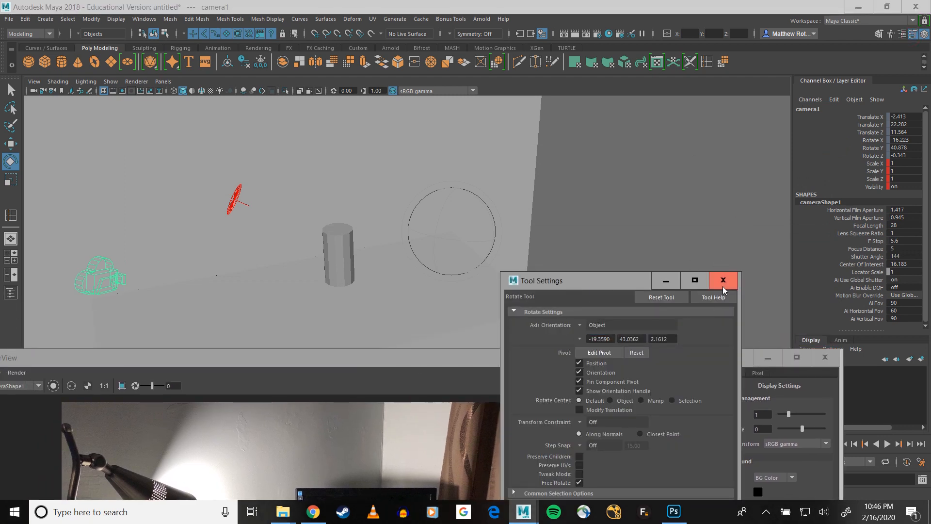
left_click(723, 280)
left_click(901, 34)
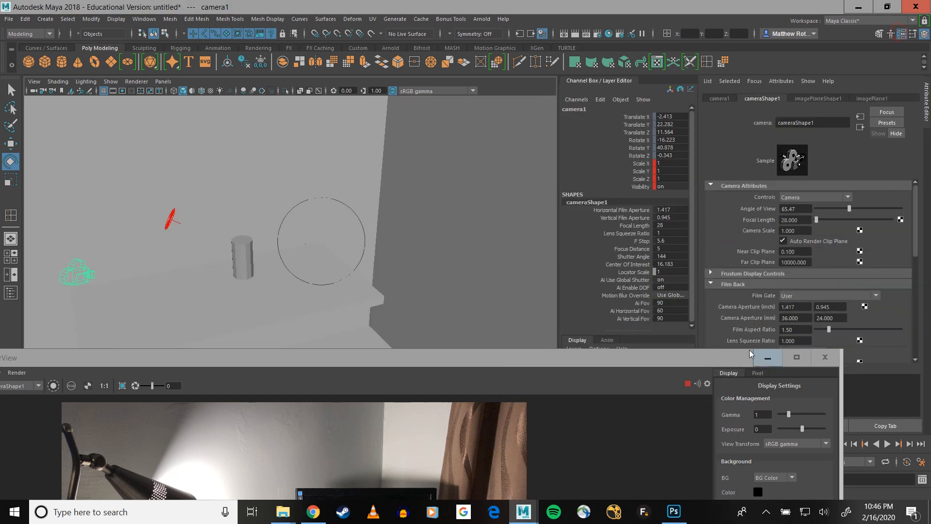
left_click(817, 99)
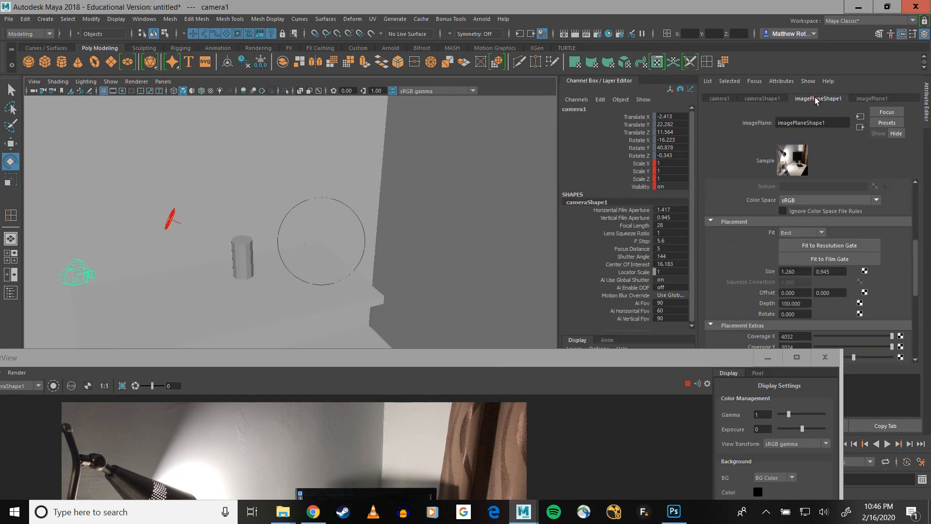
scroll(755, 231, "up", 5)
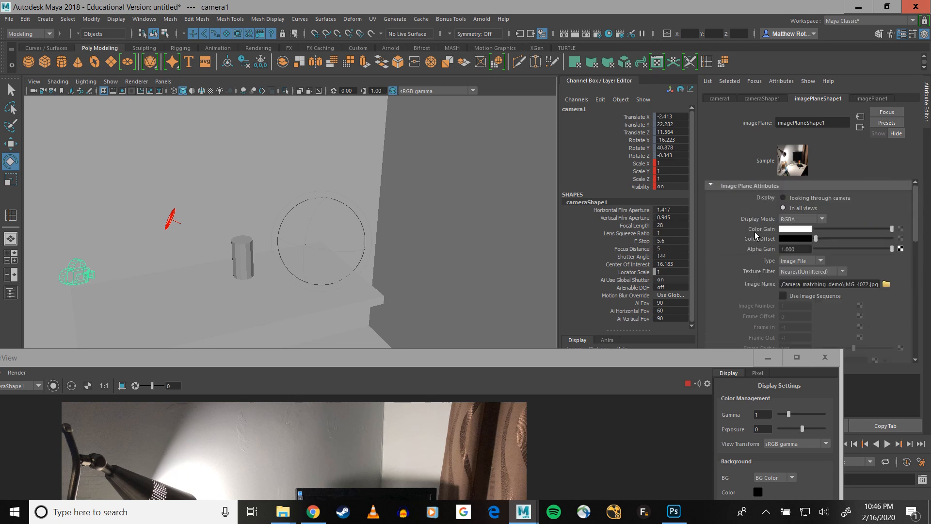
left_click(799, 218)
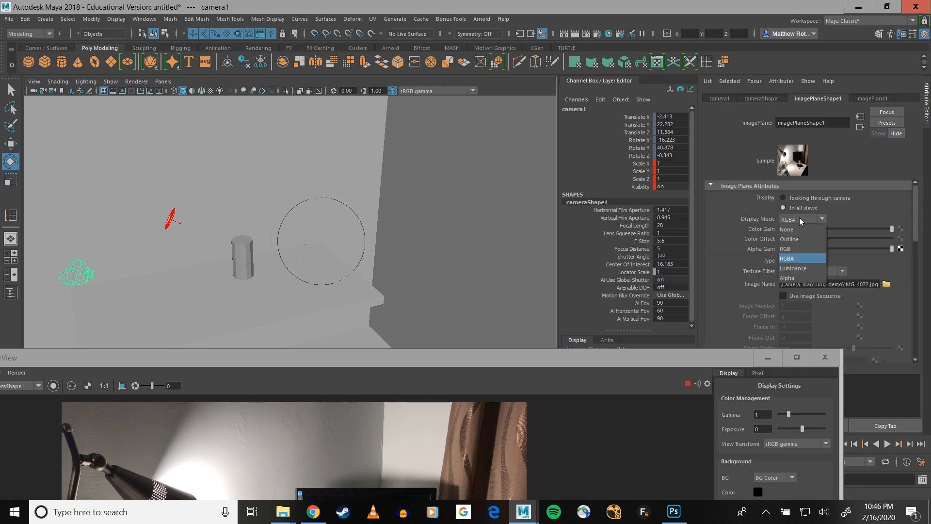
left_click(799, 230)
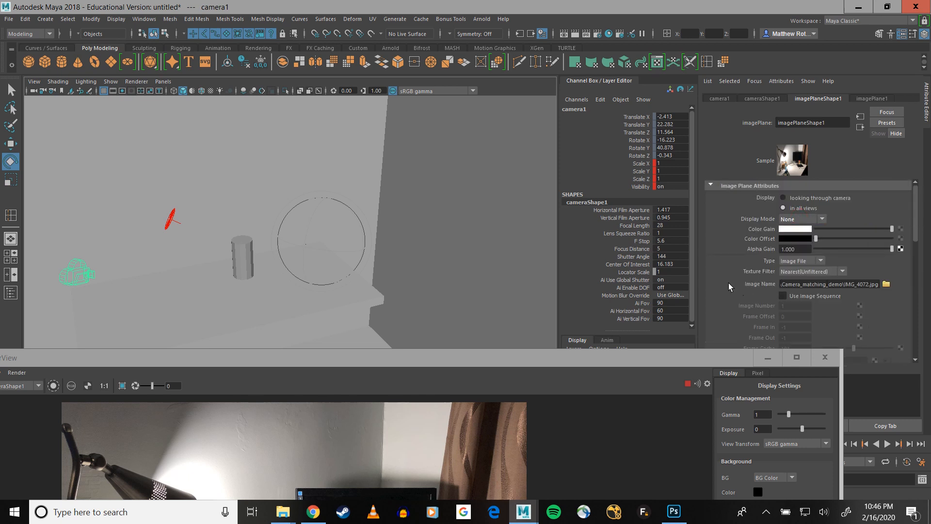
- Show the alpha channel of the render without the background photo and store a second snapshot
left_click_drag(454, 355, 540, 55)
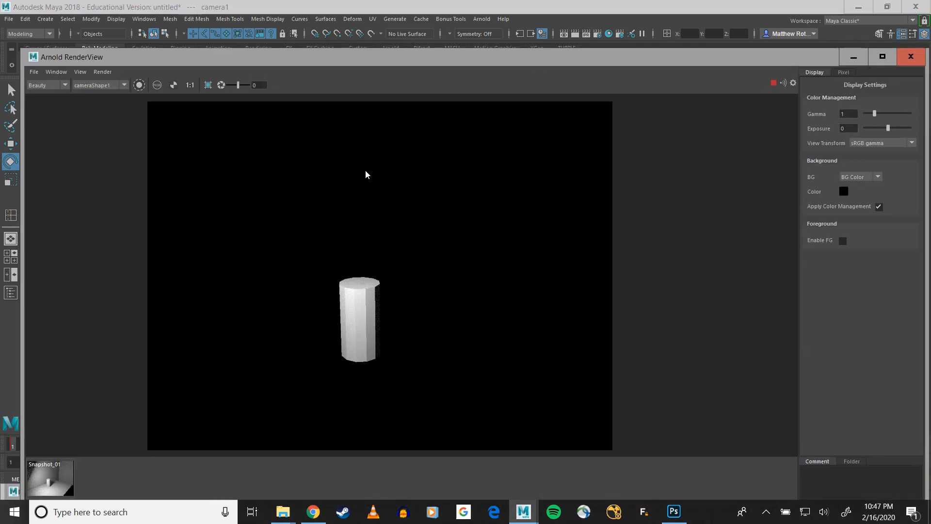
left_click(80, 73)
left_click(99, 142)
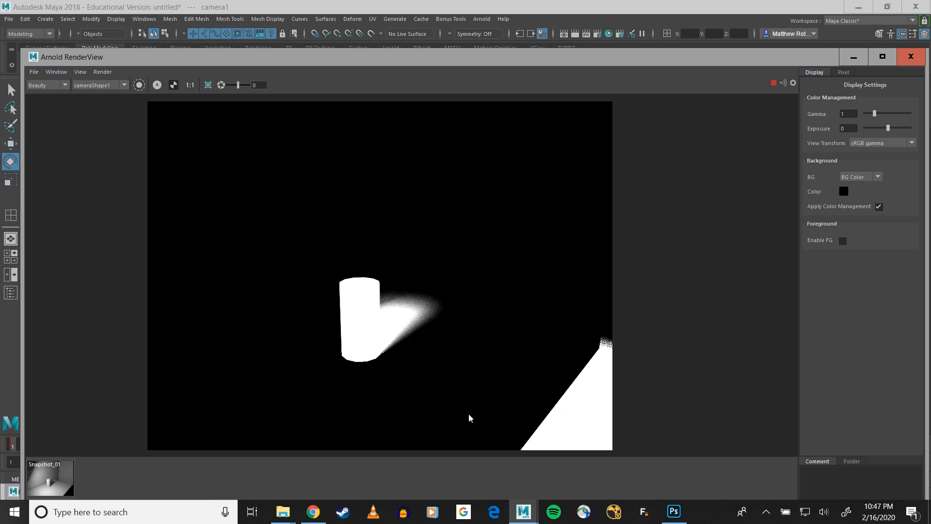
left_click(80, 73)
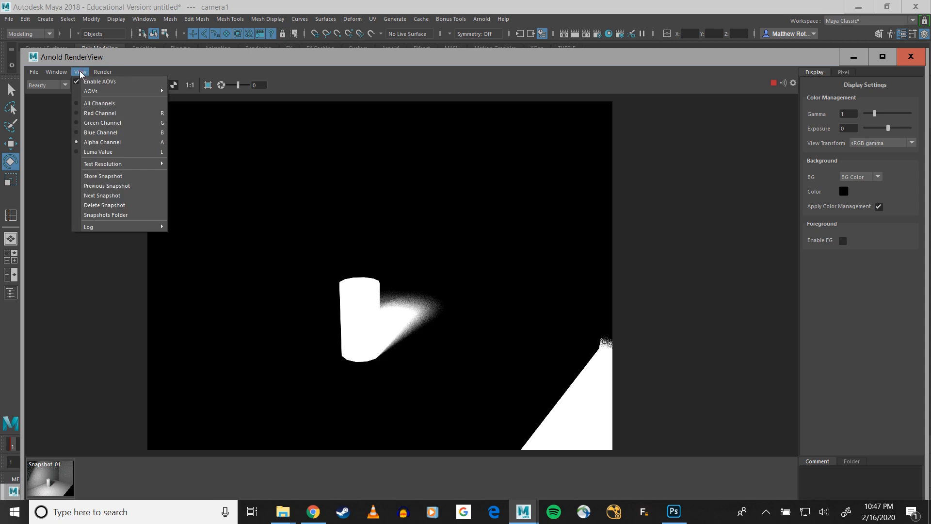
left_click(110, 177)
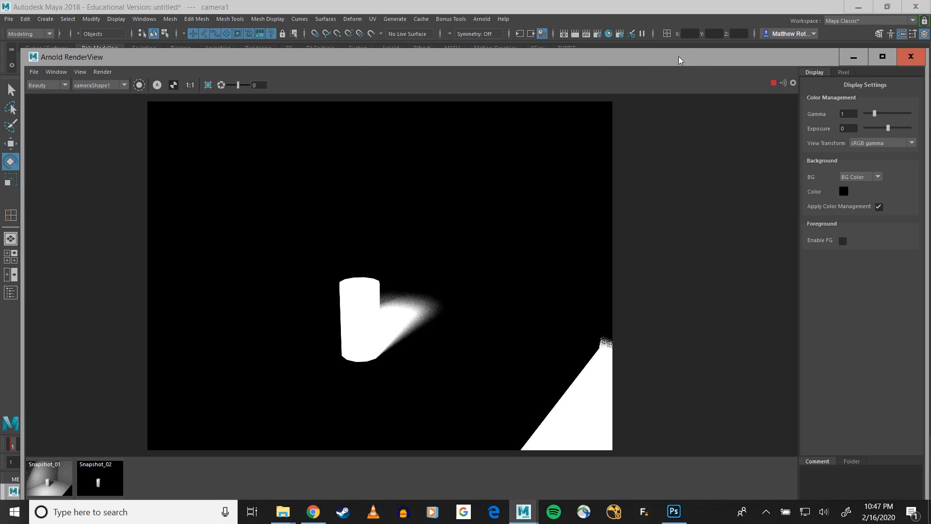
- Select the desk and turn off Casts Shadows in its Arnold visibility attributes
left_click_drag(673, 62, 668, 420)
left_click(281, 297)
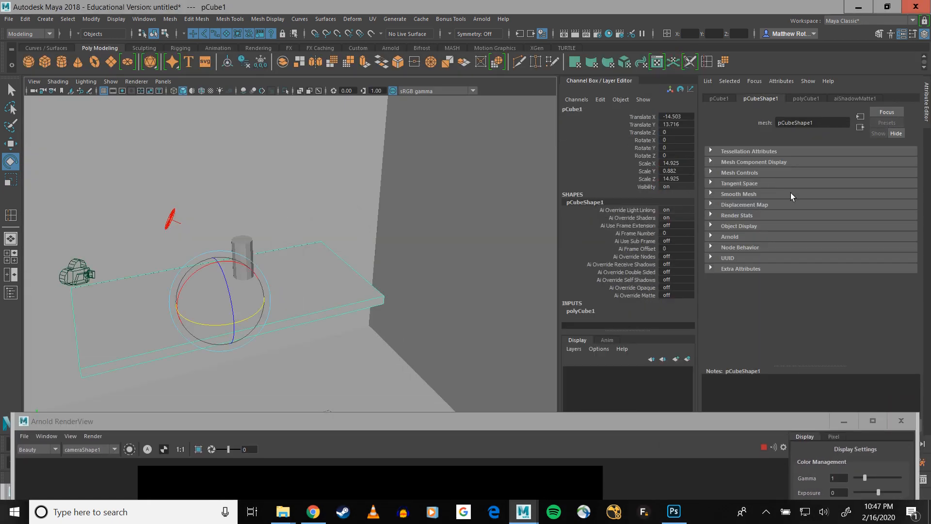
left_click(747, 236)
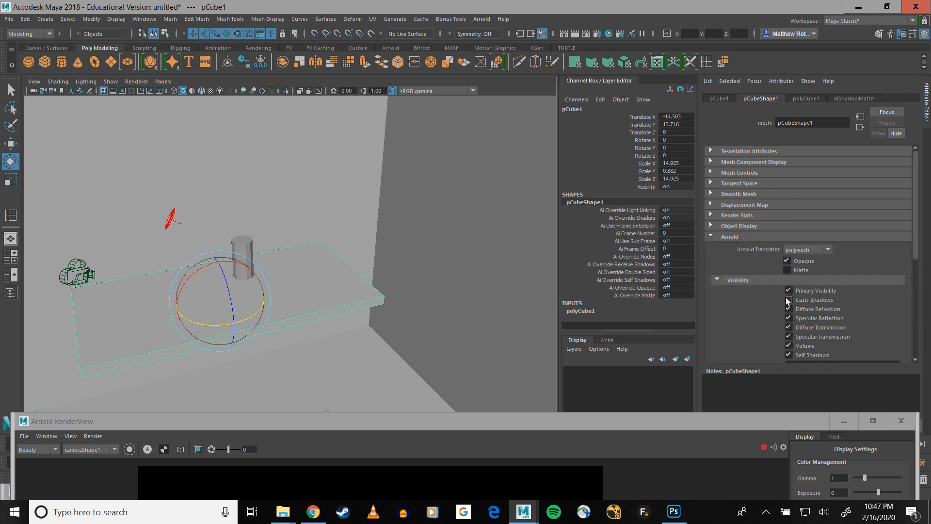
- Check the desk's shadow in the alpha render, switch the display back to all channels, and store a third snapshot
left_click_drag(257, 424, 285, 41)
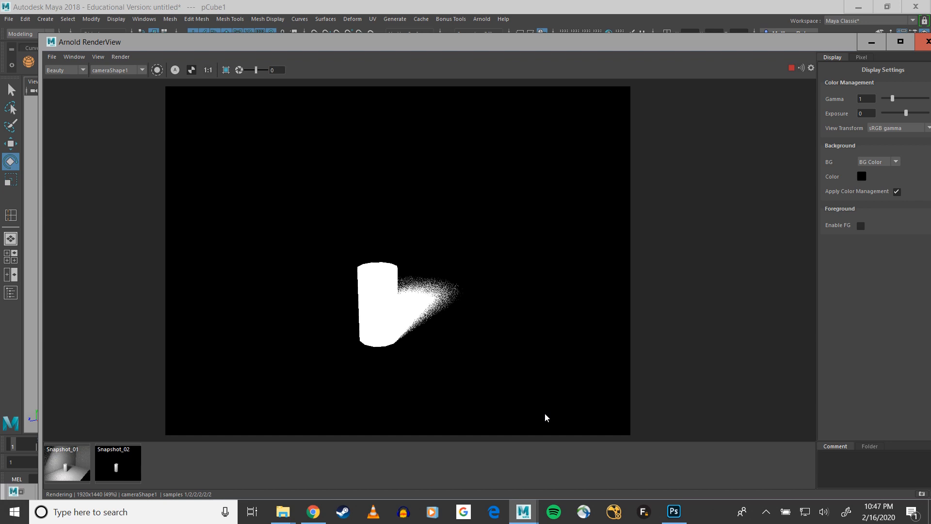
left_click(98, 57)
left_click(115, 89)
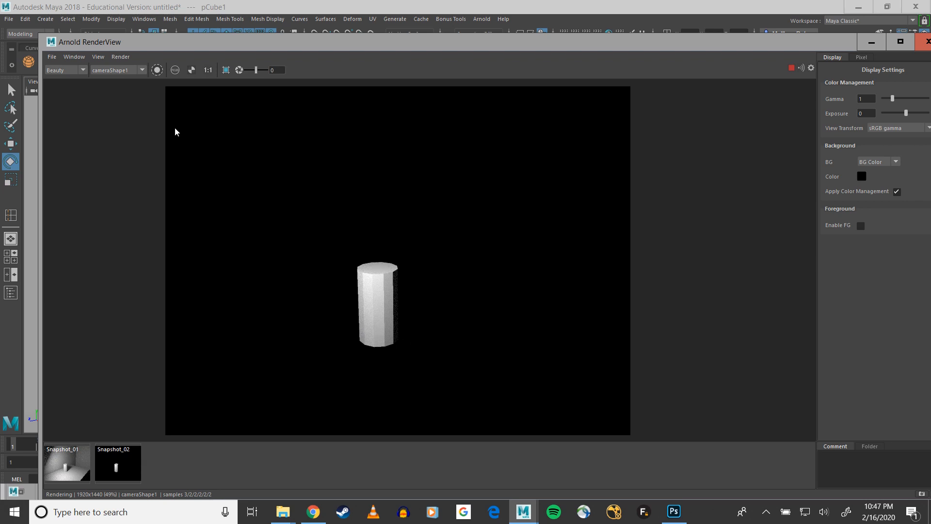
left_click(98, 57)
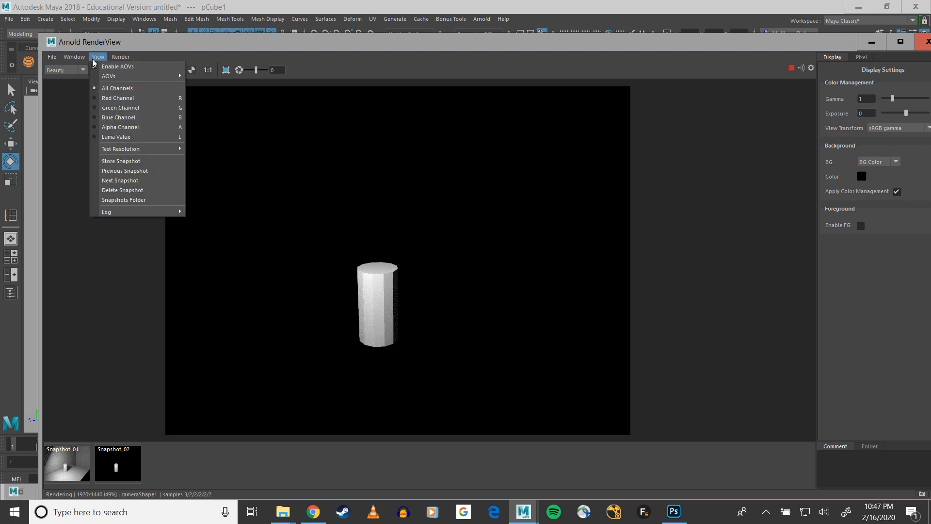
left_click(131, 160)
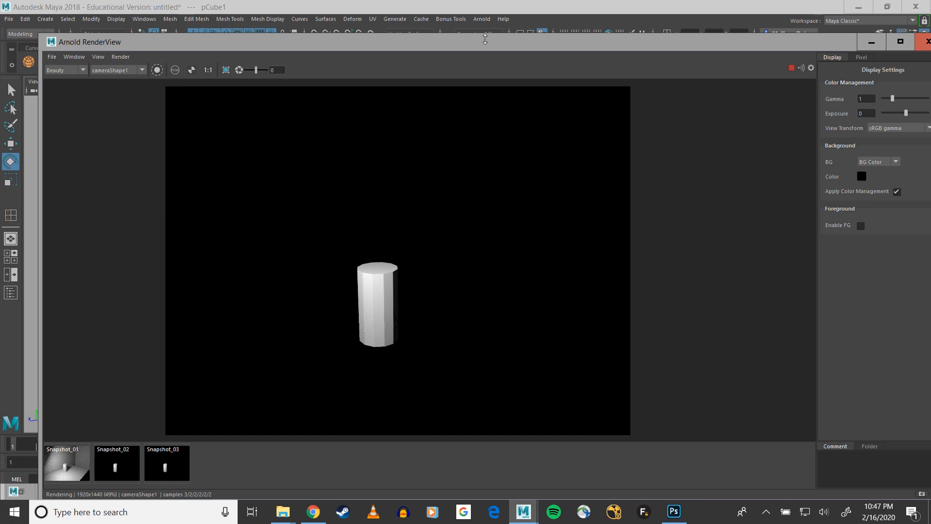
- Select the cylinder, turn off Primary Visibility in its Arnold visibility attributes, and refresh the render
left_click_drag(485, 39, 487, 385)
left_click(247, 251)
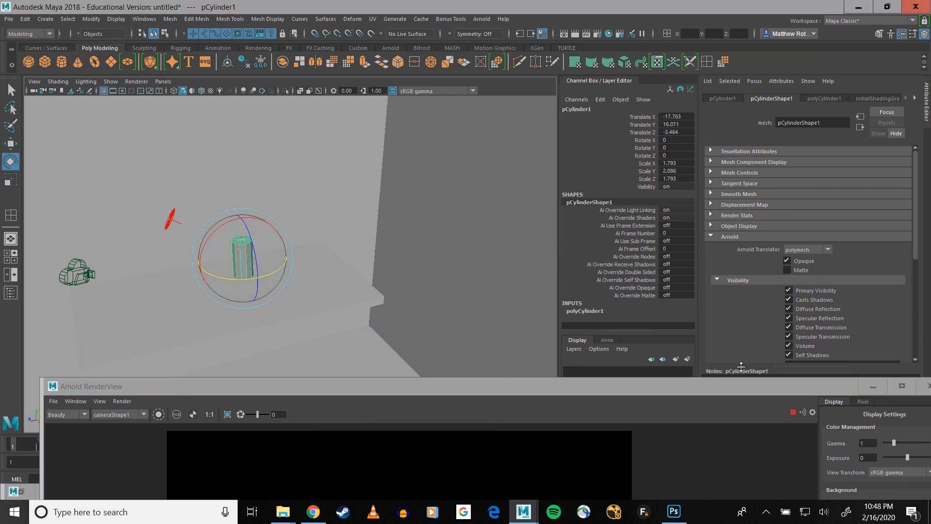
left_click(788, 300)
left_click_drag(515, 391, 540, 48)
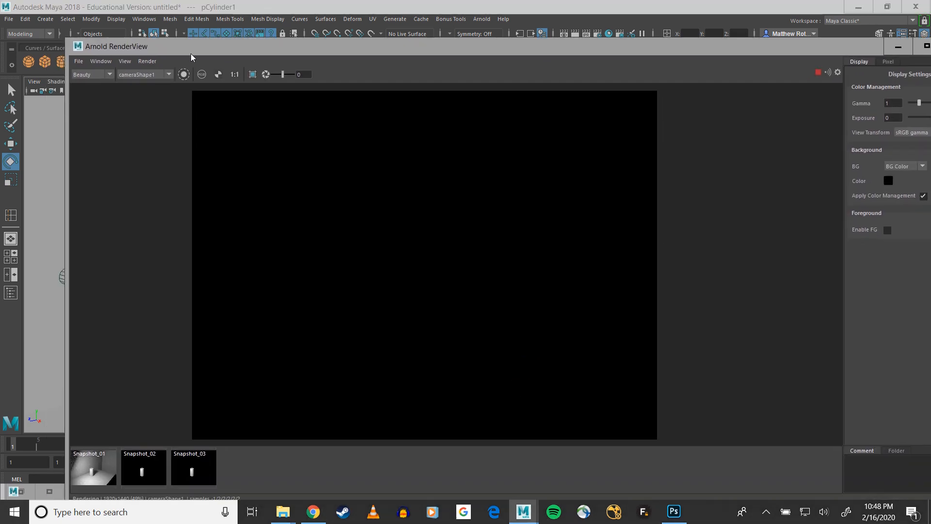
left_click(147, 61)
left_click(174, 91)
- Store a fourth snapshot with the alpha channel displayed and compare it with the third snapshot
left_click(124, 63)
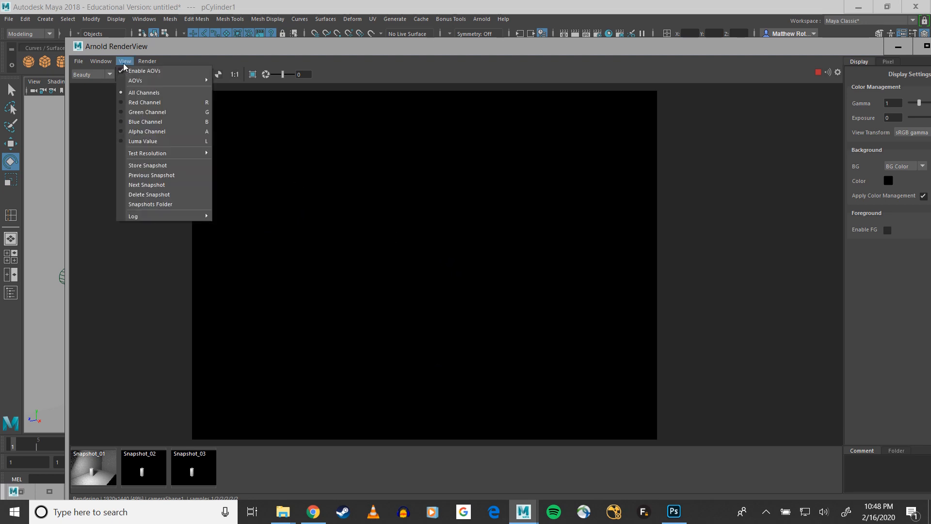
left_click(143, 131)
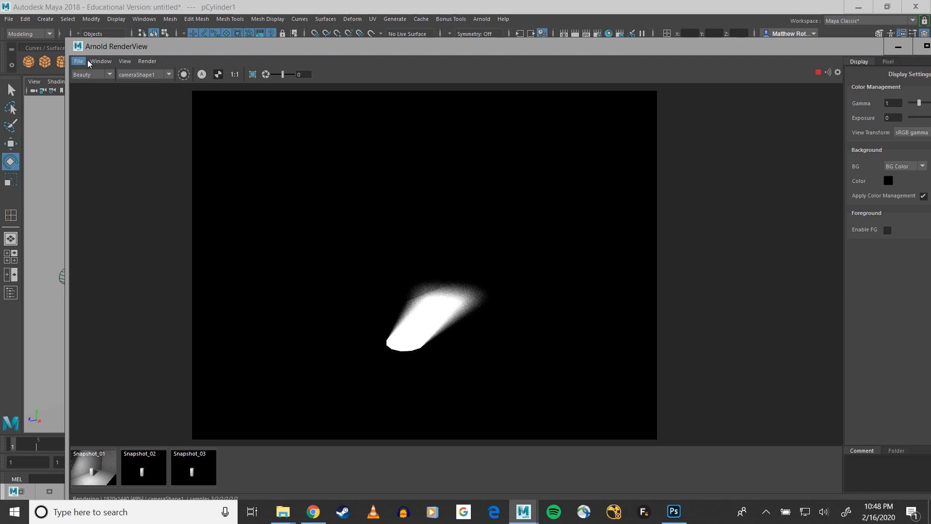
left_click(125, 61)
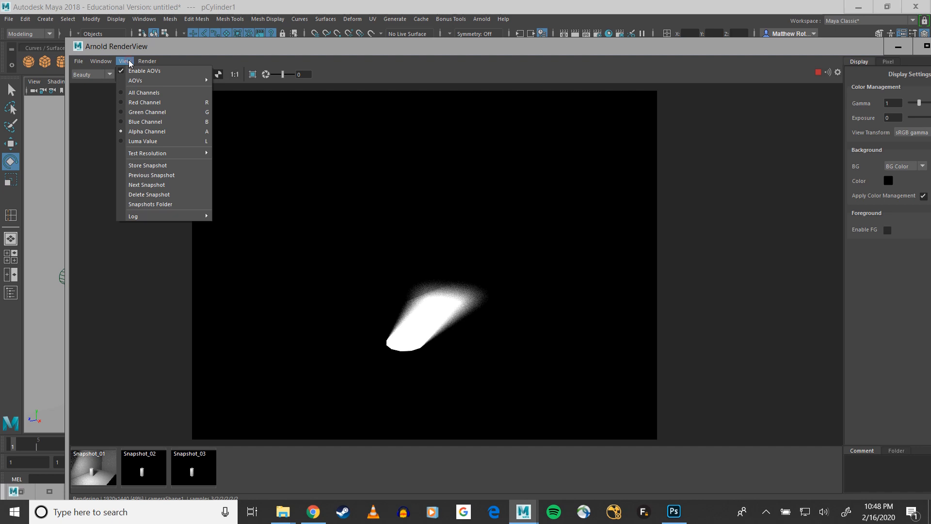
left_click(149, 165)
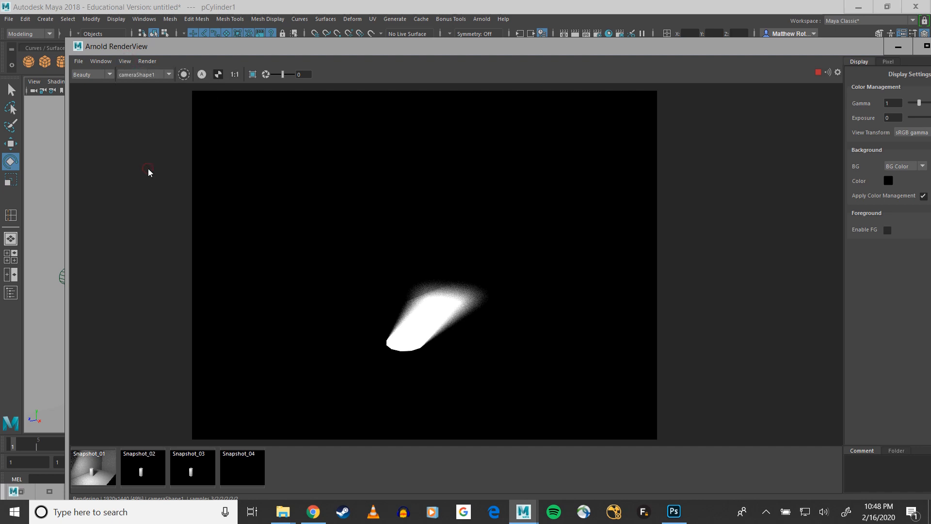
left_click(194, 464)
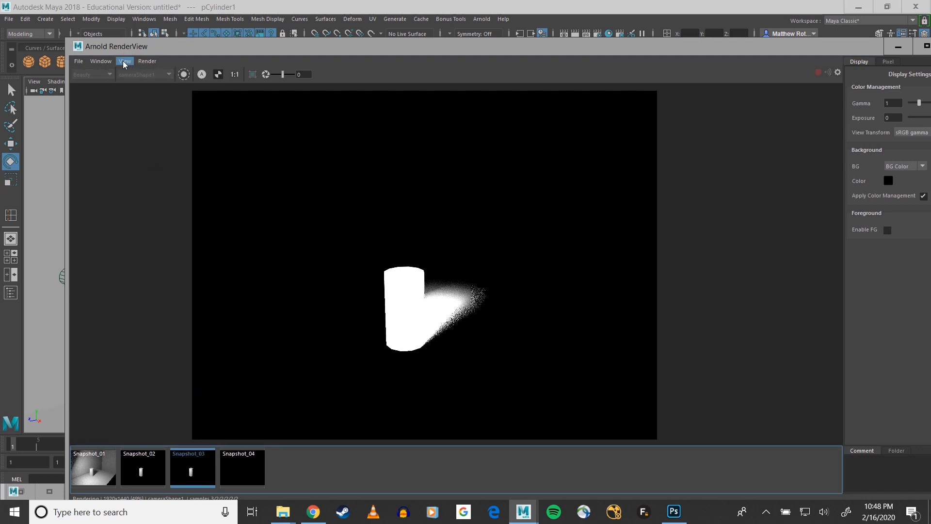
left_click(244, 473)
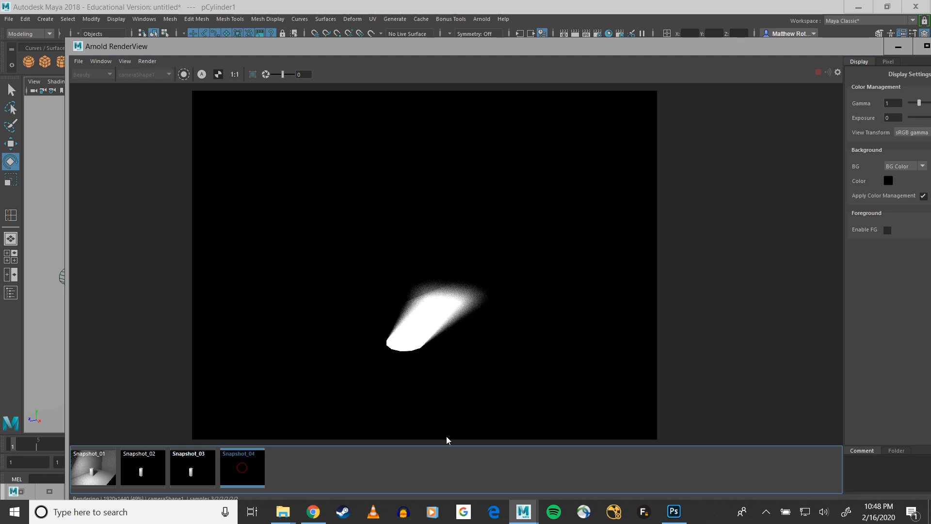
- Turn the cylinder's Primary Visibility back on and turn off Casts Shadows in its Arnold visibility attributes
left_click(146, 61)
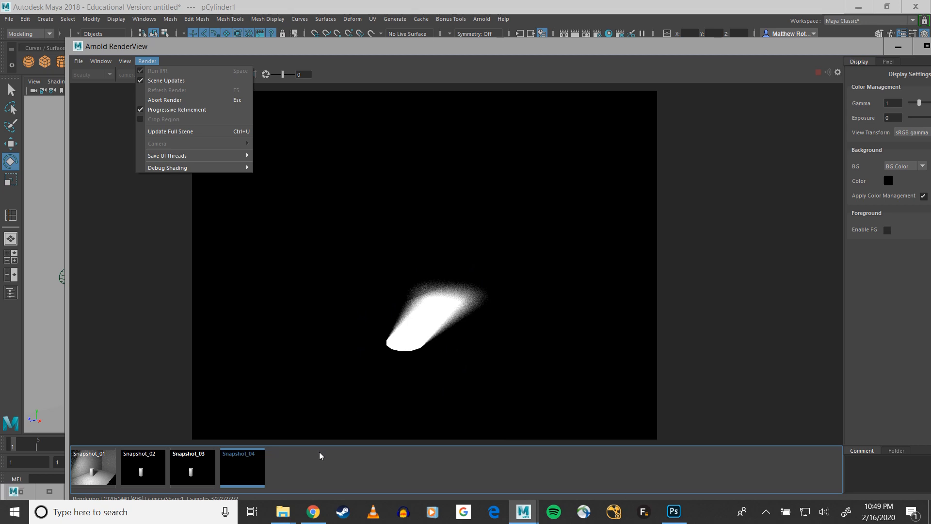
left_click(274, 45)
left_click_drag(274, 45, 317, 345)
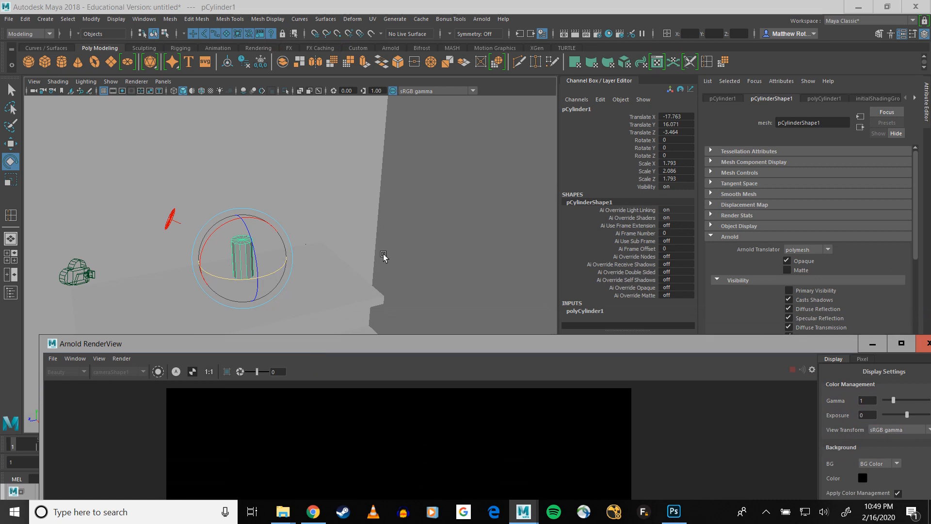
left_click(789, 291)
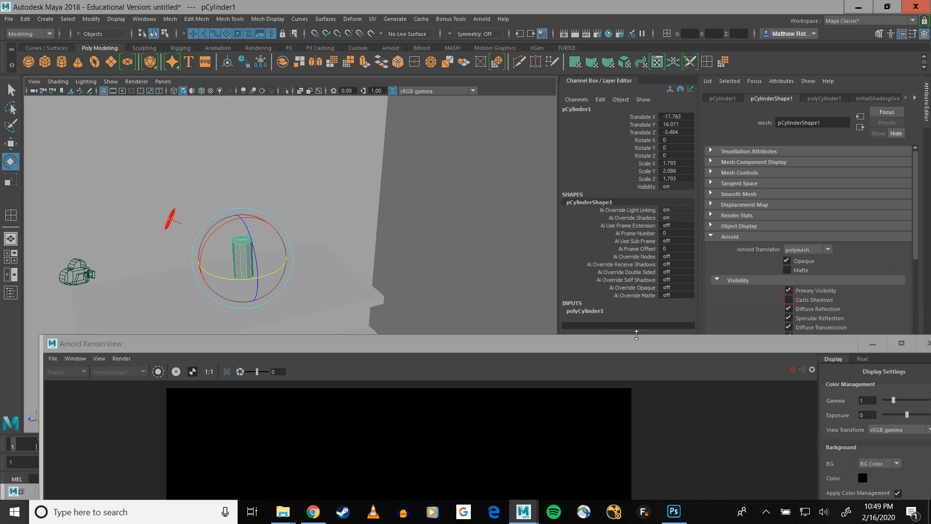
left_click_drag(589, 349, 601, 54)
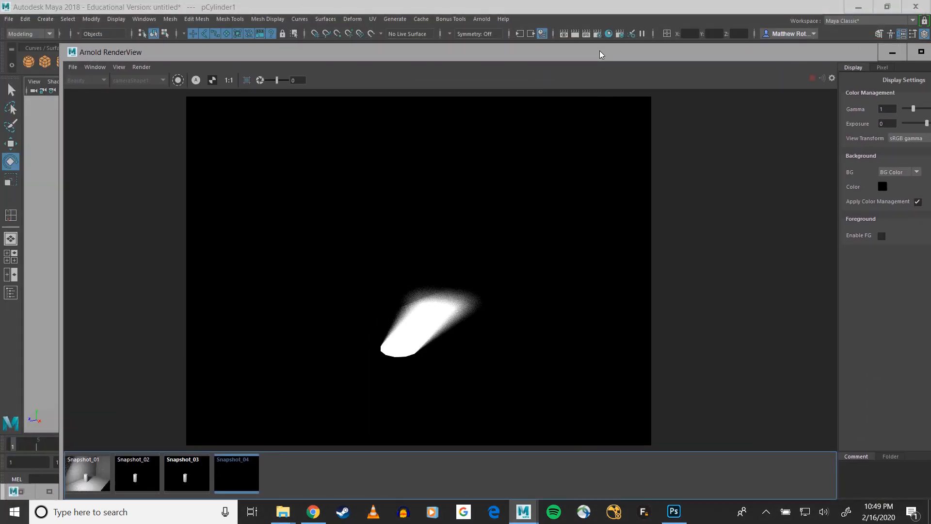
- Leave the fourth snapshot for the live render and refresh it with the cylinder's new visibility settings
left_click(141, 67)
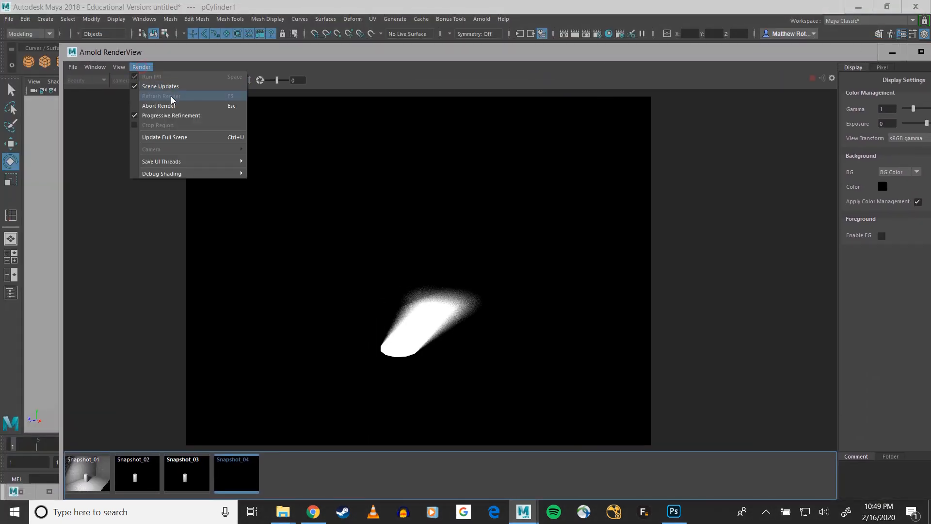
left_click(111, 284)
left_click(281, 477)
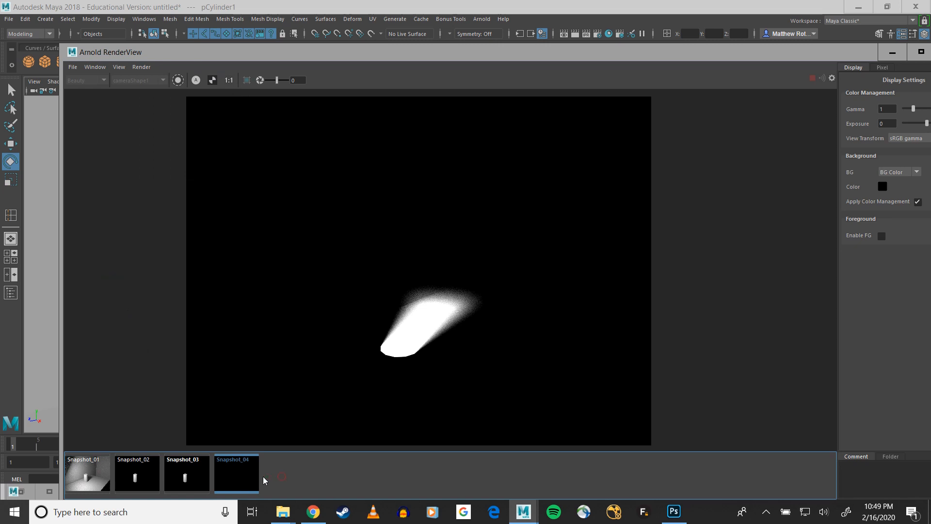
left_click(255, 476)
left_click(142, 67)
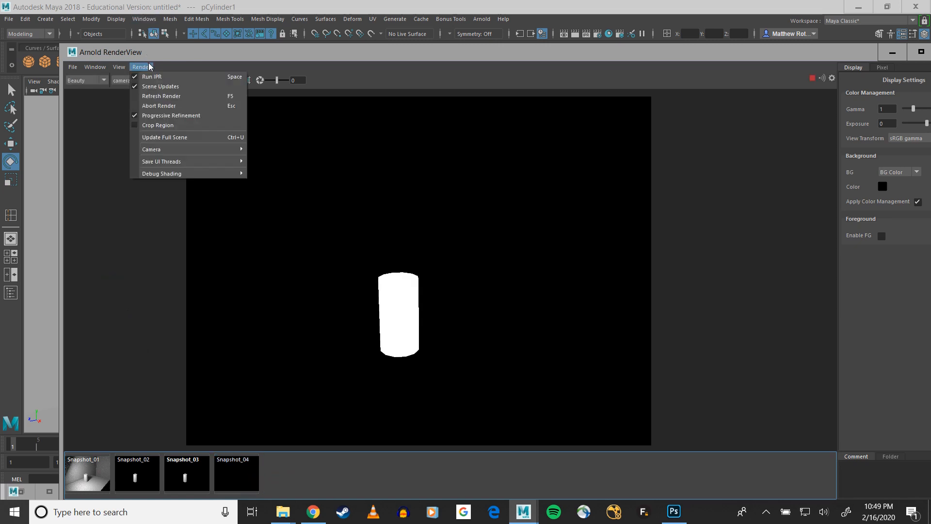
left_click(166, 99)
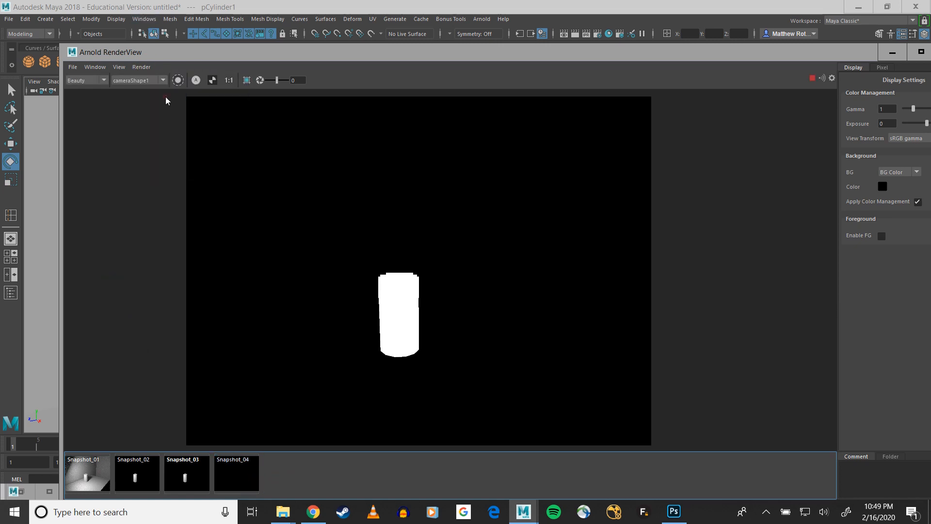
- Switch the live render's display to all channels and store a fifth snapshot of the cylinder
left_click(142, 67)
left_click(119, 66)
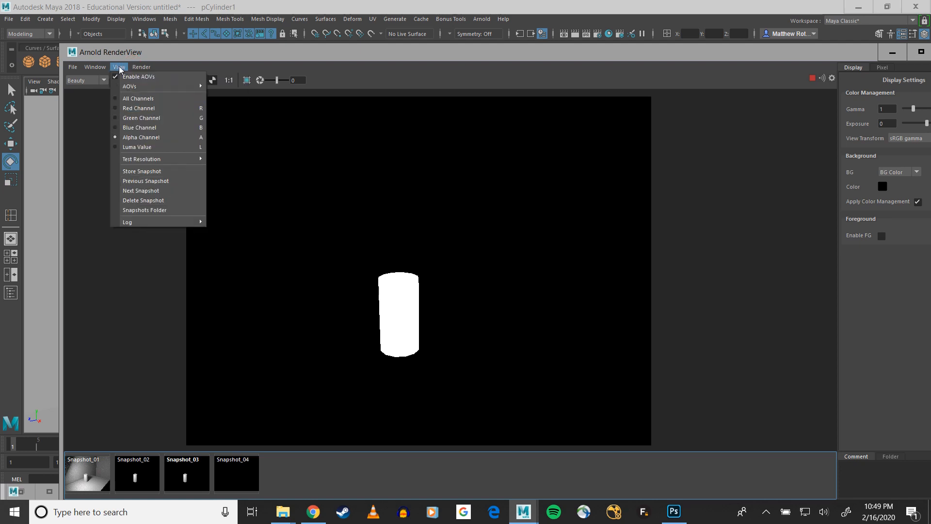
left_click(131, 98)
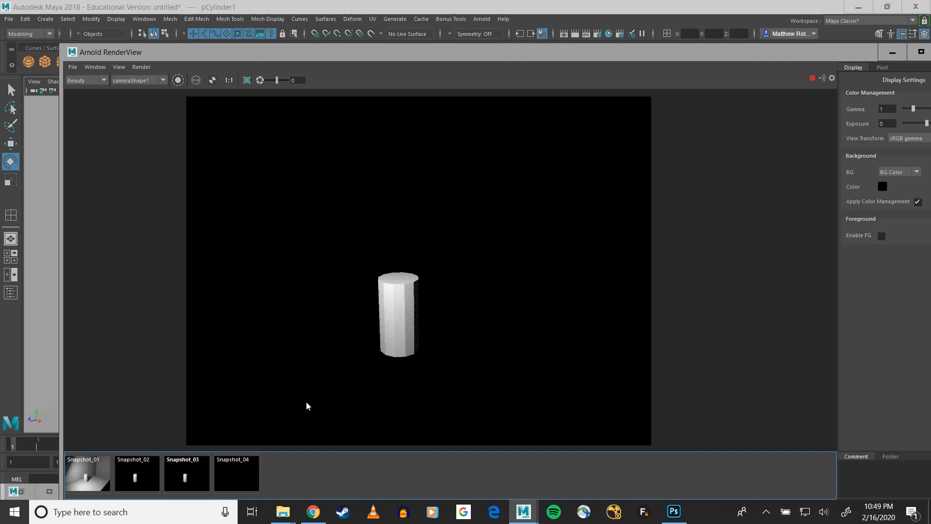
mouse_move(264, 53)
left_mouse_down()
mouse_move(264, 36)
mouse_move(261, 44)
left_mouse_up()
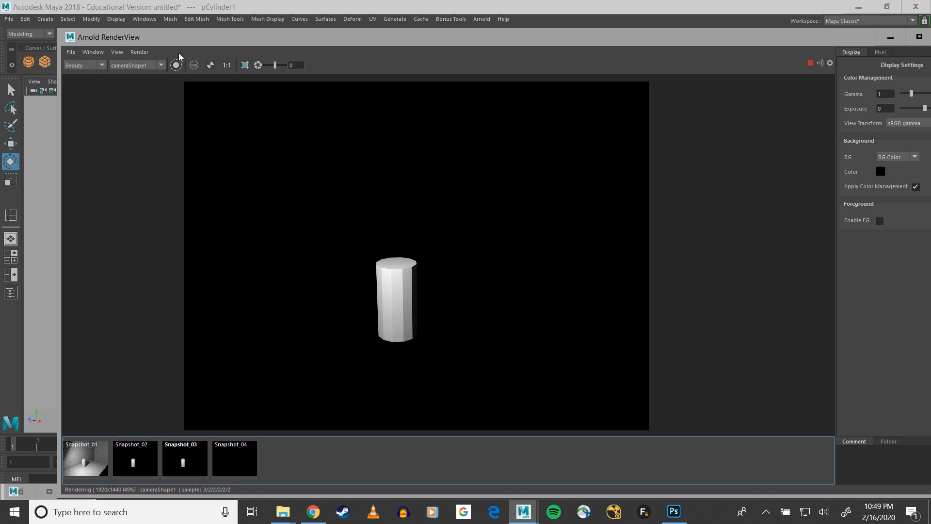
left_click(139, 52)
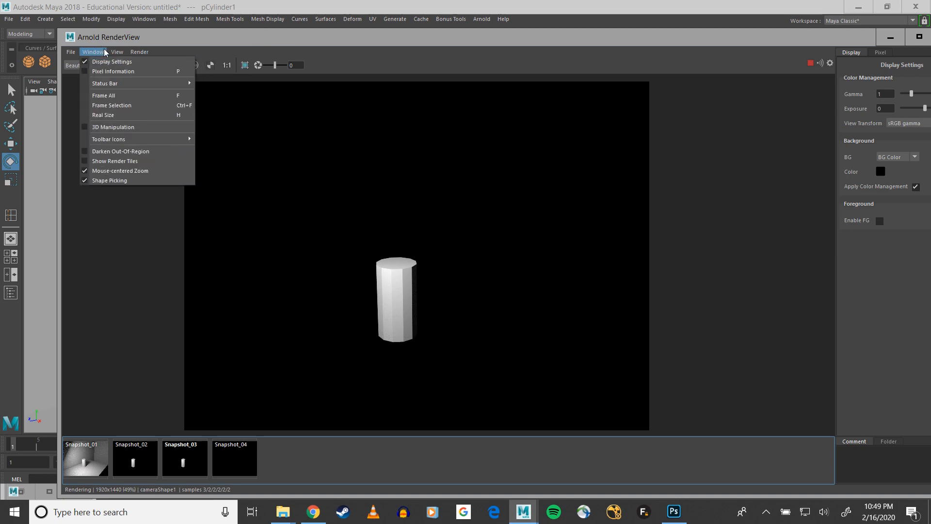
mouse_move(117, 51)
left_click(152, 158)
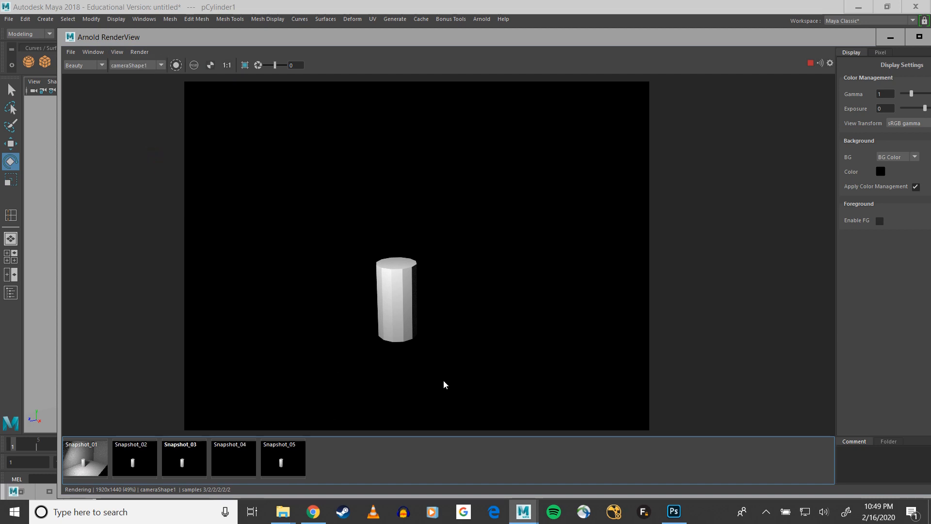
- Examine the alpha channel of the live render and the fourth snapshot, then view that snapshot in all channels
left_click(118, 52)
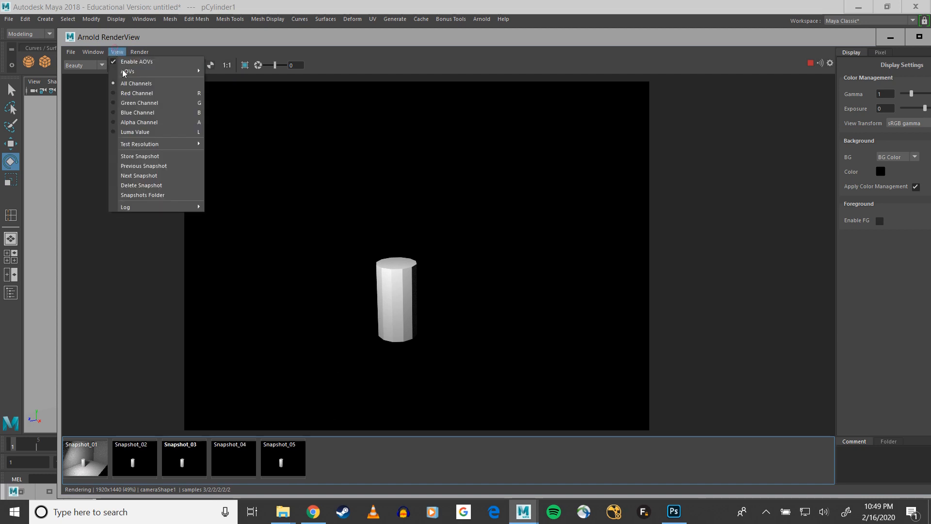
left_click(142, 132)
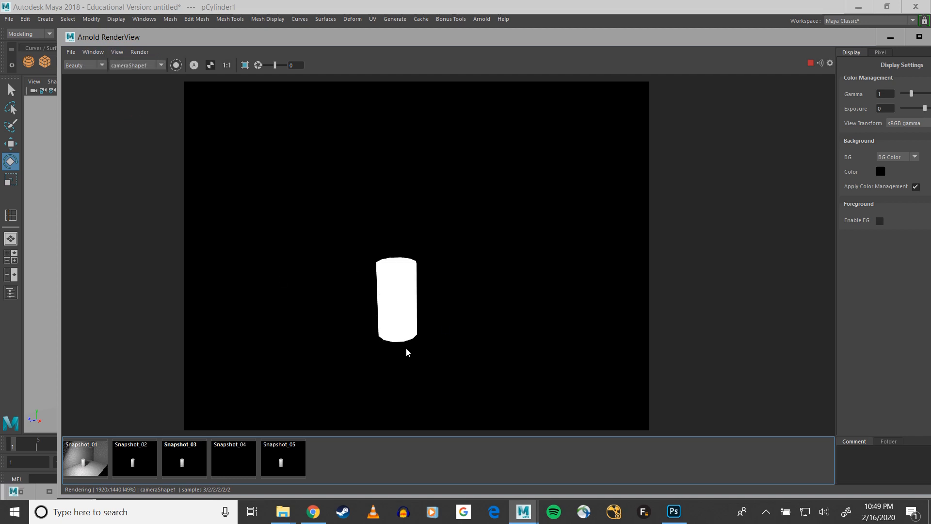
left_click(218, 473)
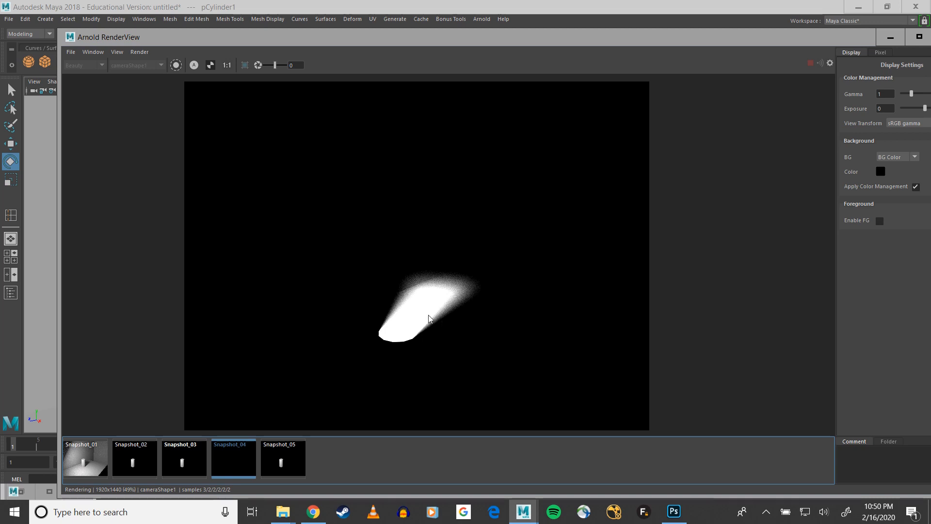
left_click(117, 52)
left_click(133, 85)
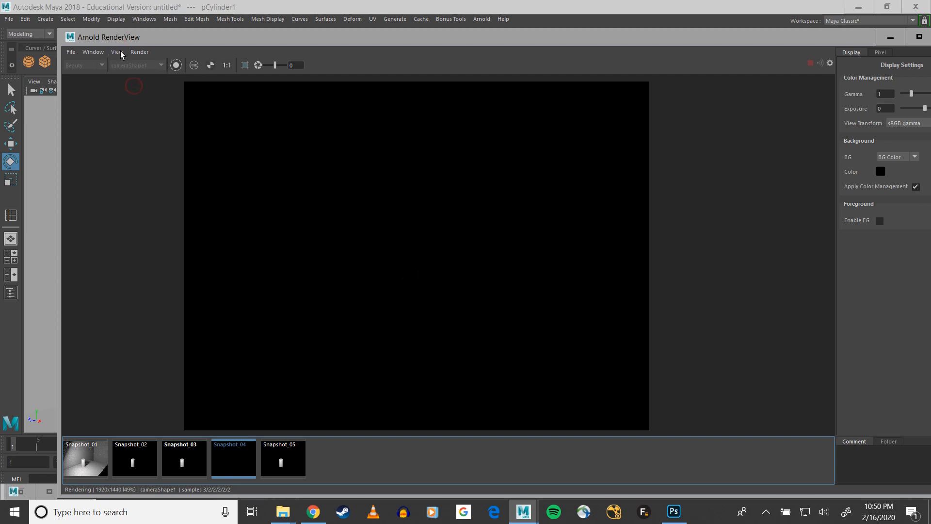
- Review the third, second and first snapshots in the alpha channel, then view the first one in all channels
left_click(177, 467)
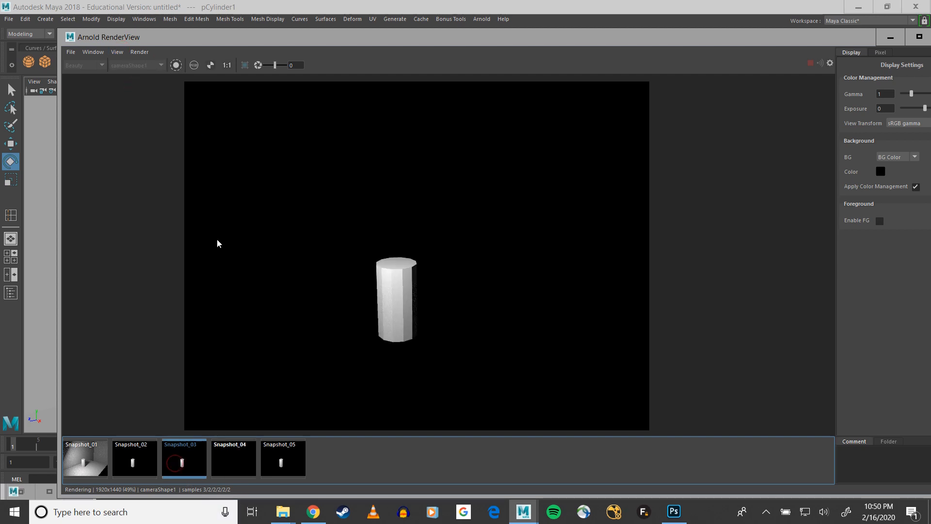
left_click(119, 53)
left_click(135, 122)
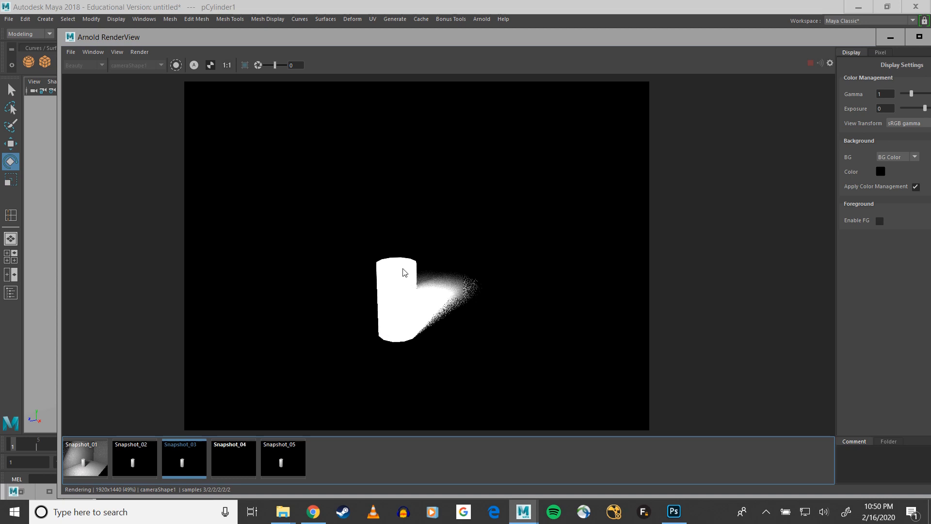
left_click(135, 465)
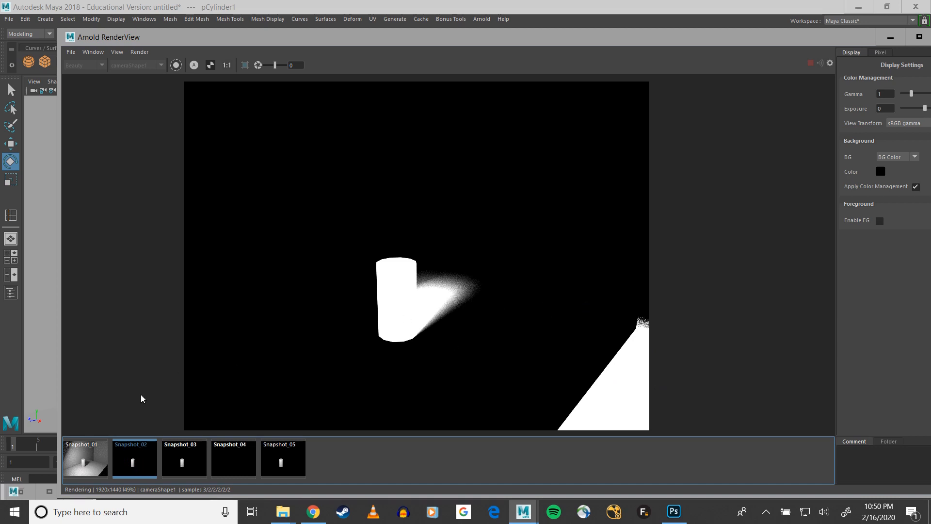
left_click(79, 459)
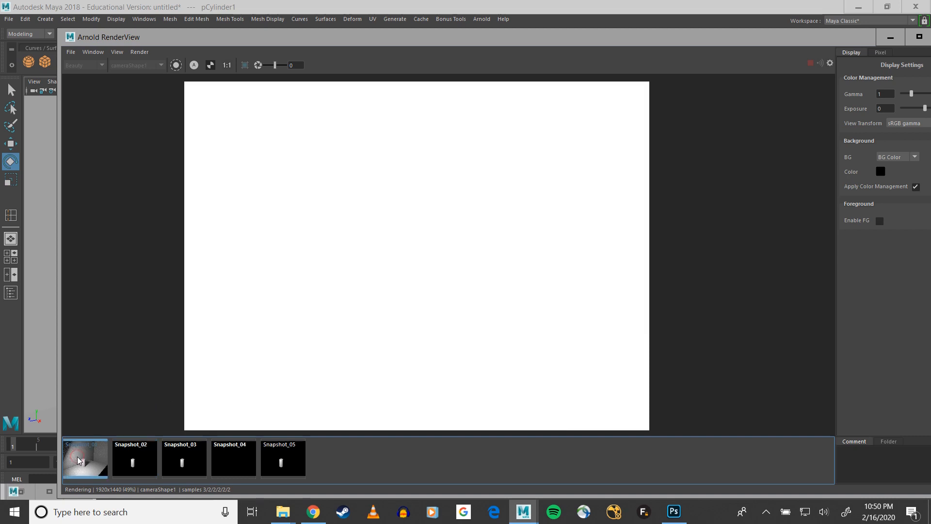
left_click(117, 52)
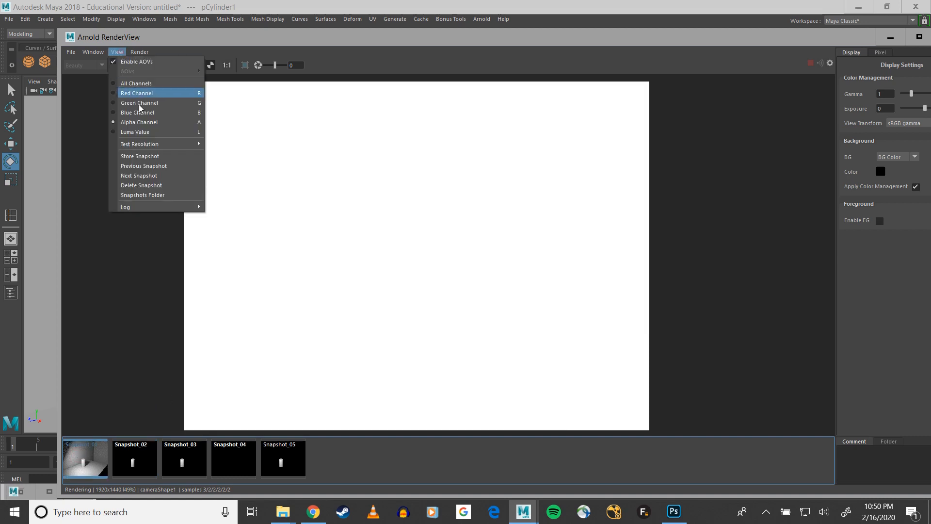
left_click(133, 83)
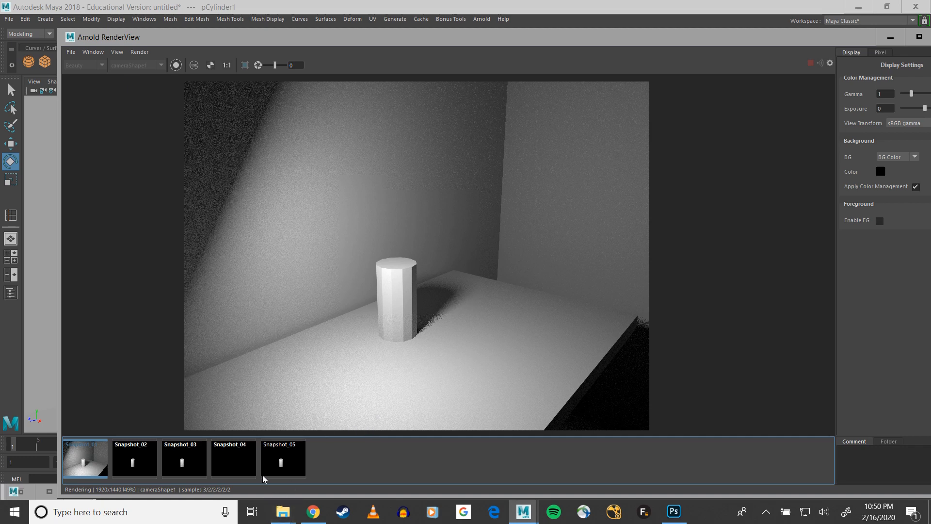
- Save the fifth snapshot of the render as cylinder.png in the Pictures folder
left_click(284, 454)
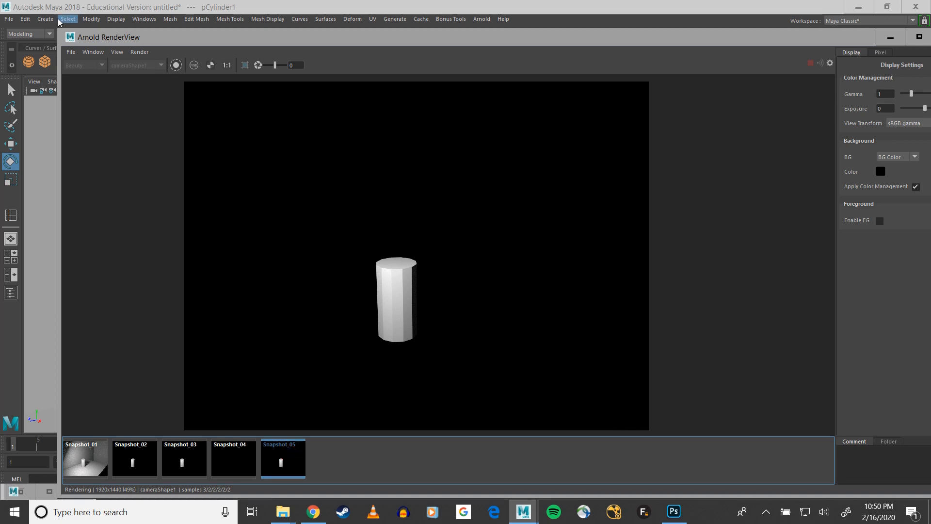
left_click(70, 52)
left_click(89, 62)
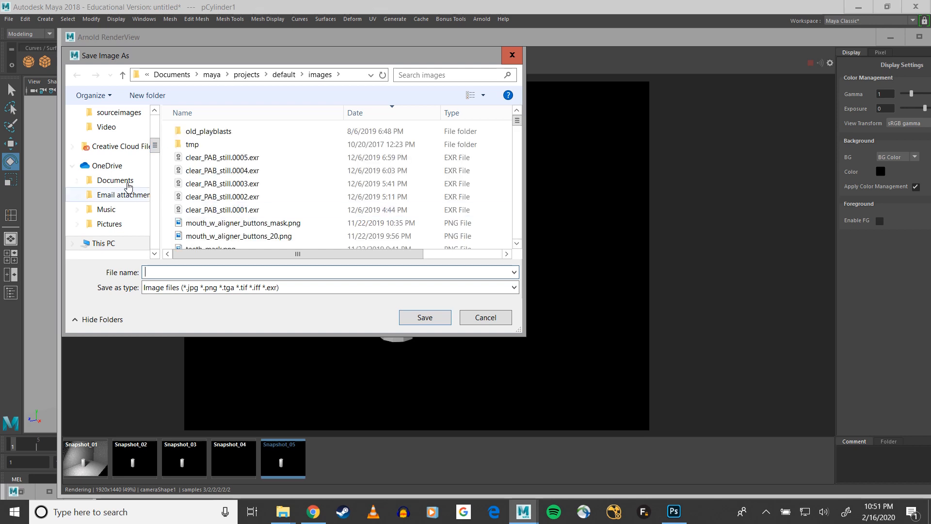
scroll(123, 184, "up", 5)
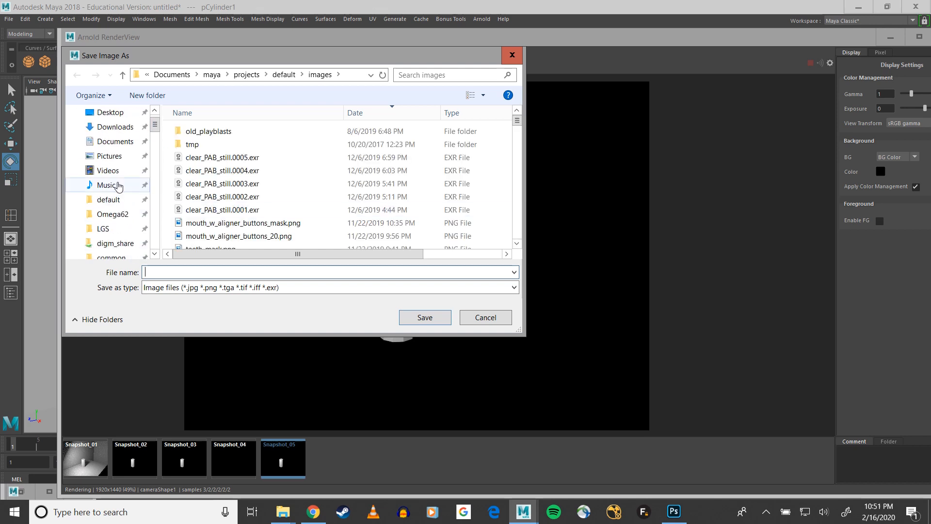
scroll(119, 187, "up", 1)
left_click(117, 183)
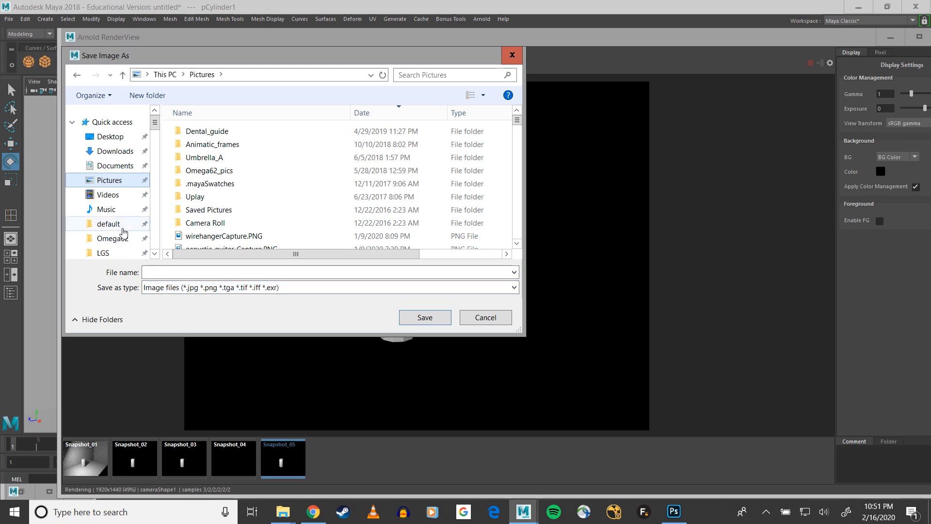
left_click(190, 272)
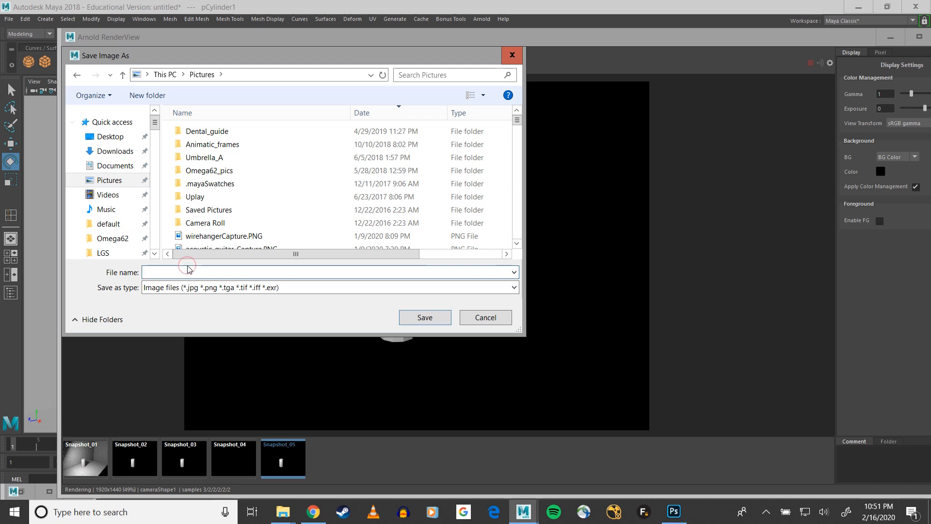
type("cylin")
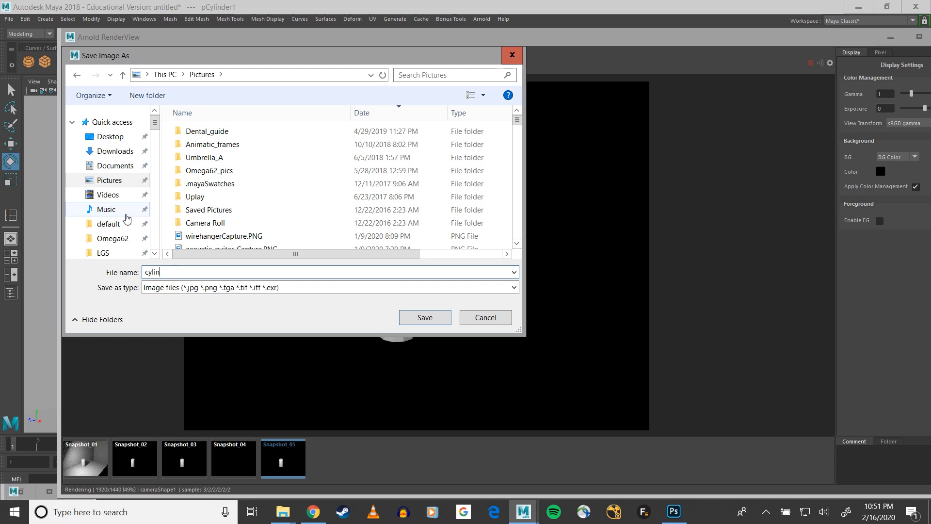
type("der")
type(".png")
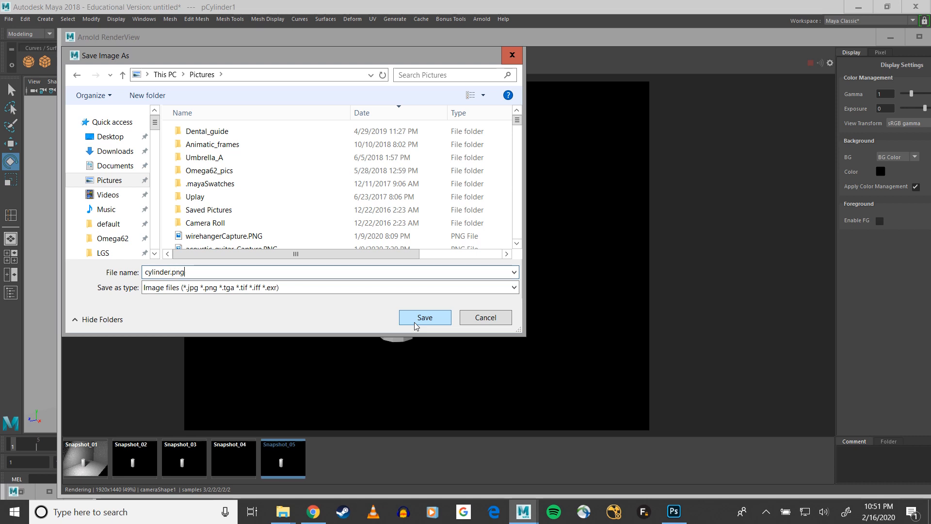
left_click(416, 323)
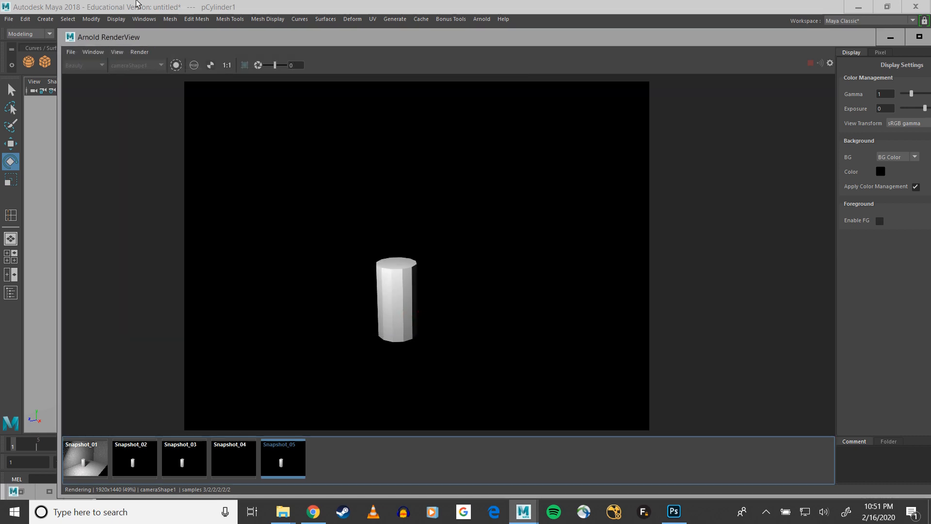
- Save the fourth snapshot, the shadow pass, as cylinder_shadow.png in the Pictures folder
left_click(250, 457)
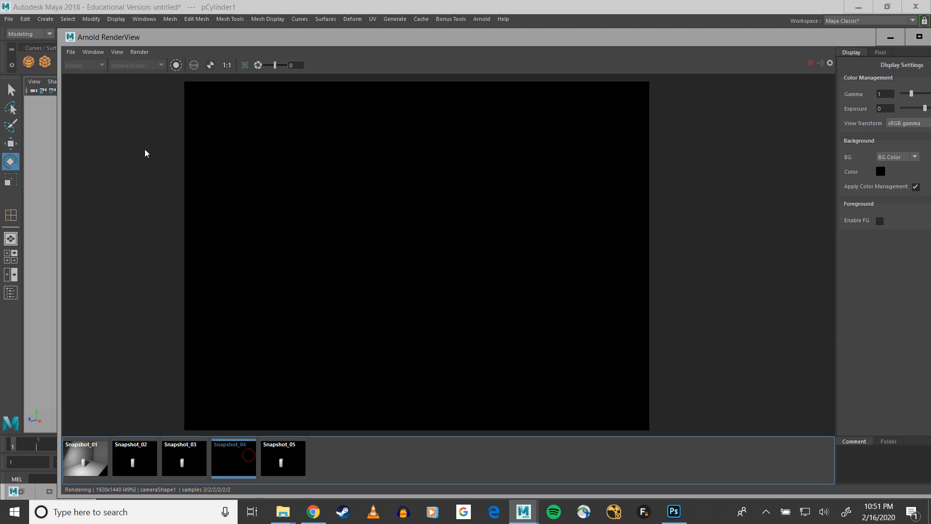
left_click(70, 53)
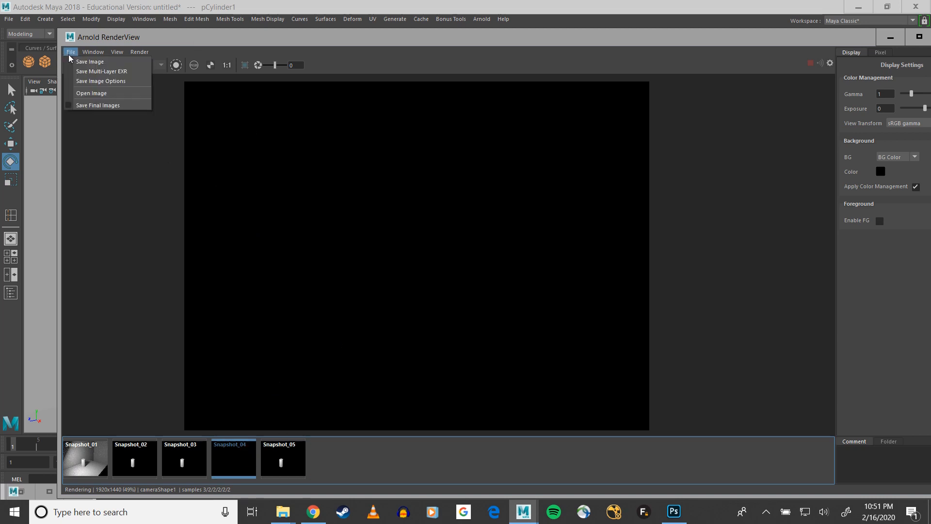
left_click(94, 62)
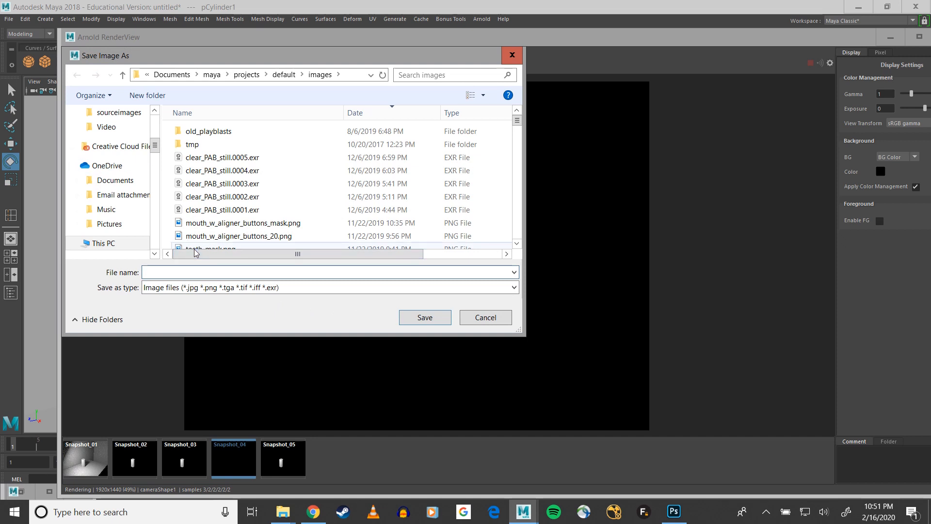
scroll(125, 194, "up", 5)
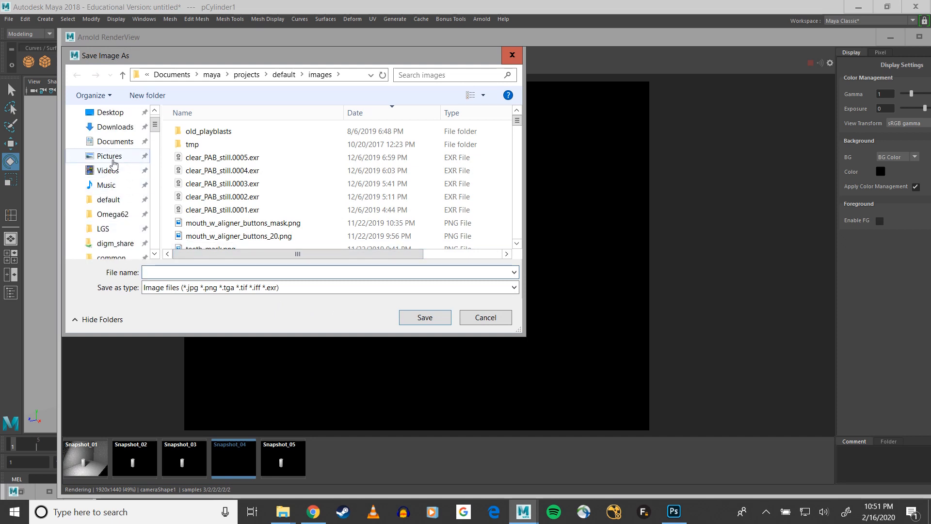
left_click(121, 156)
key("c")
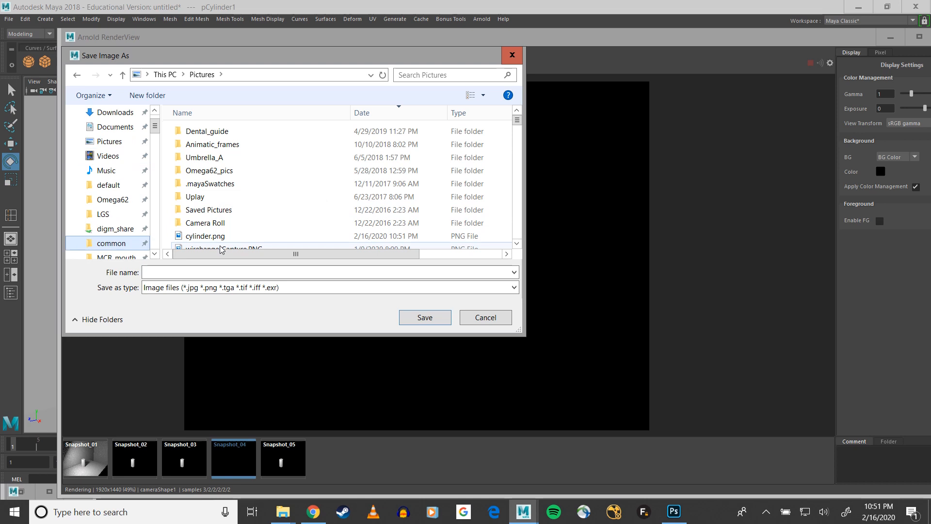
left_click(179, 268)
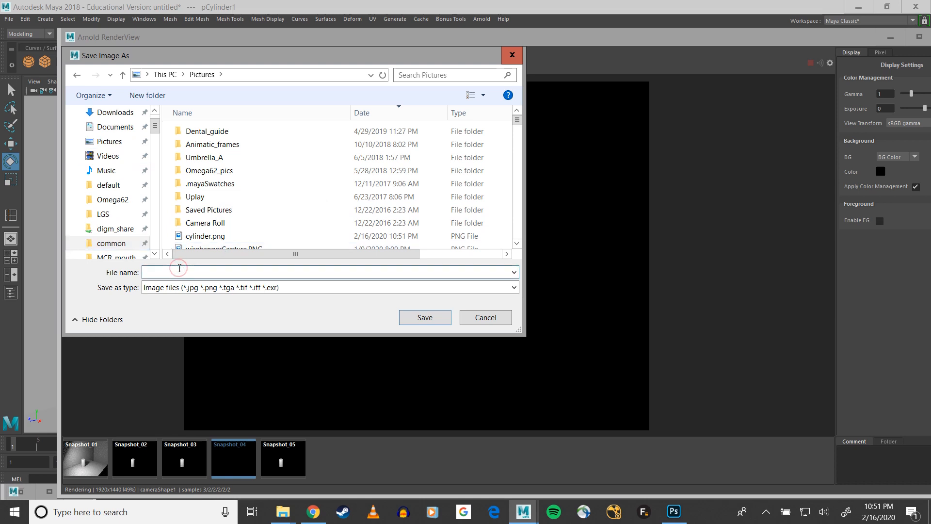
type("cy")
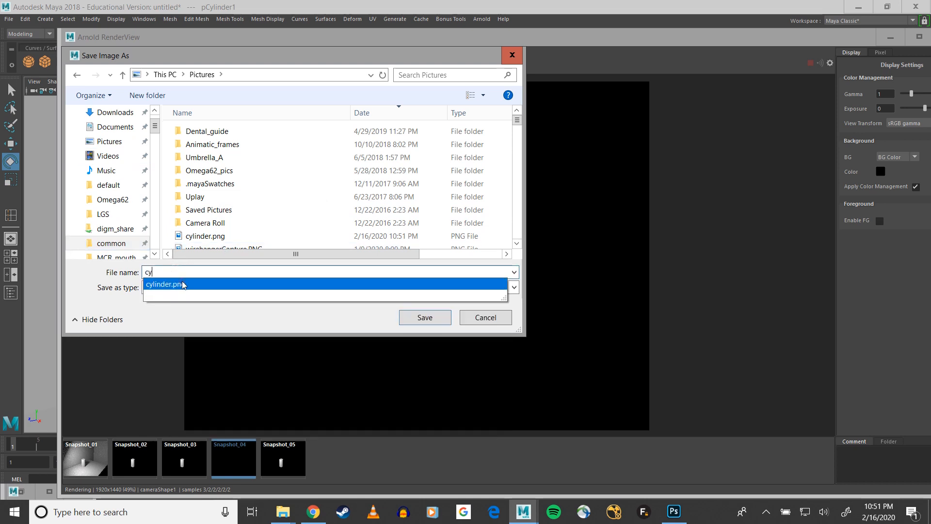
left_click(167, 284)
left_click(169, 272)
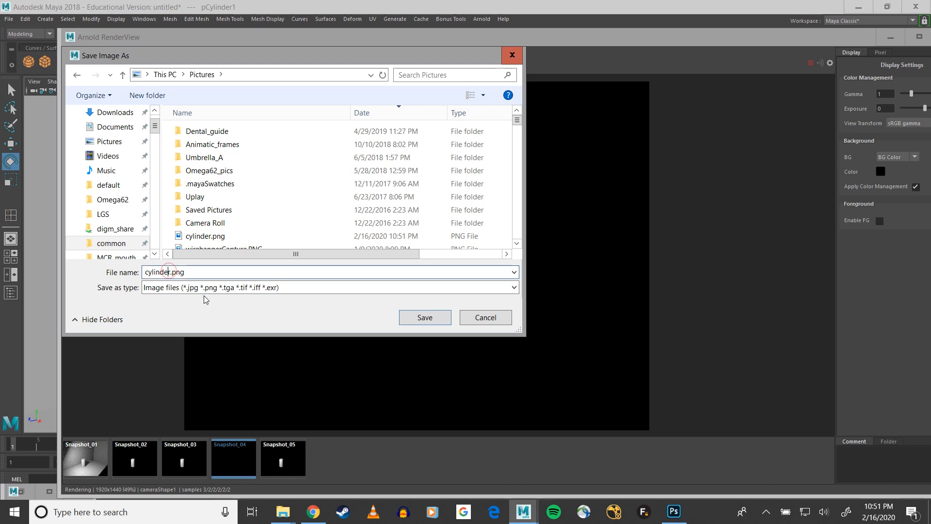
type("_shadow")
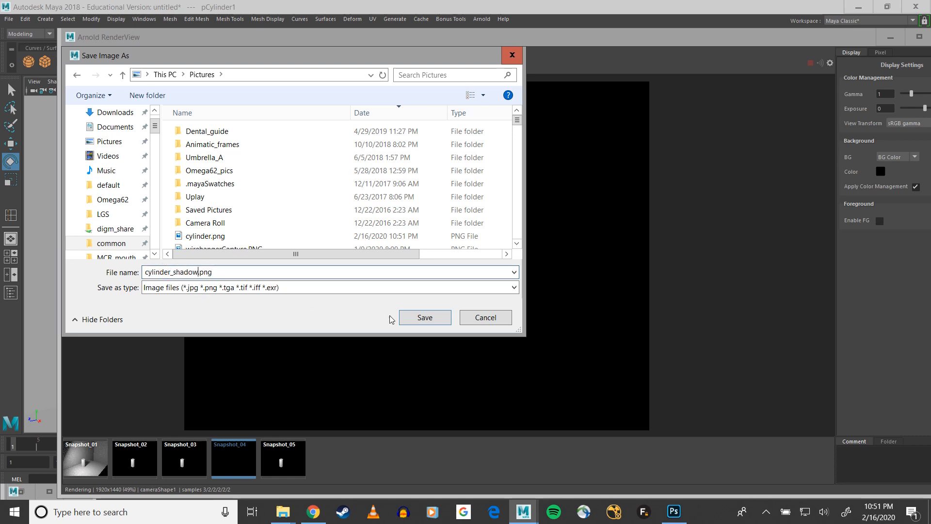
left_click(410, 318)
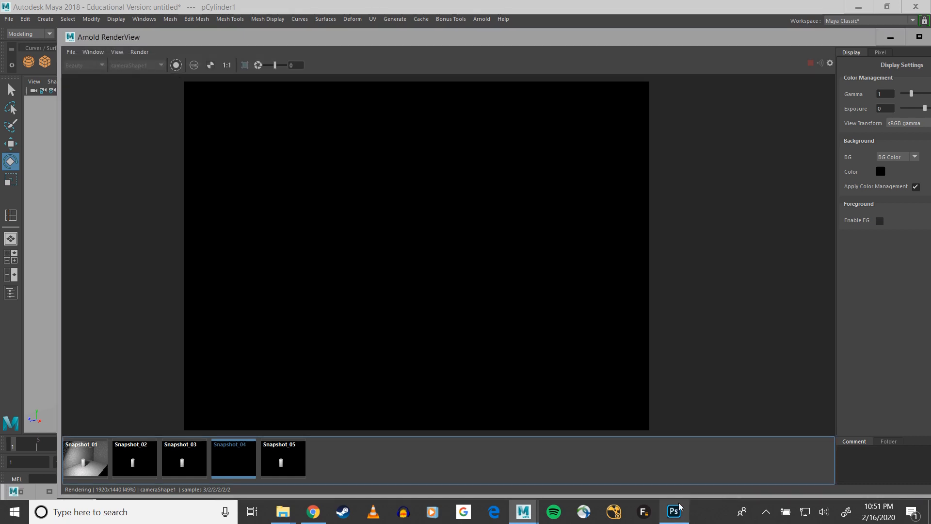
- Switch to Photoshop and open IMG_4072.jpg from the Camera_matching_demo folder on the Seagate (D:) drive
left_click(679, 507)
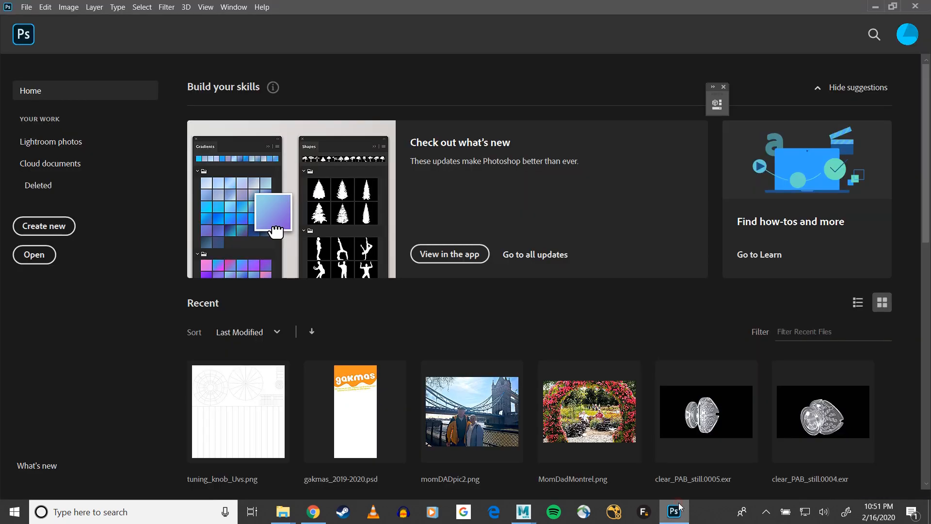
left_click(44, 256)
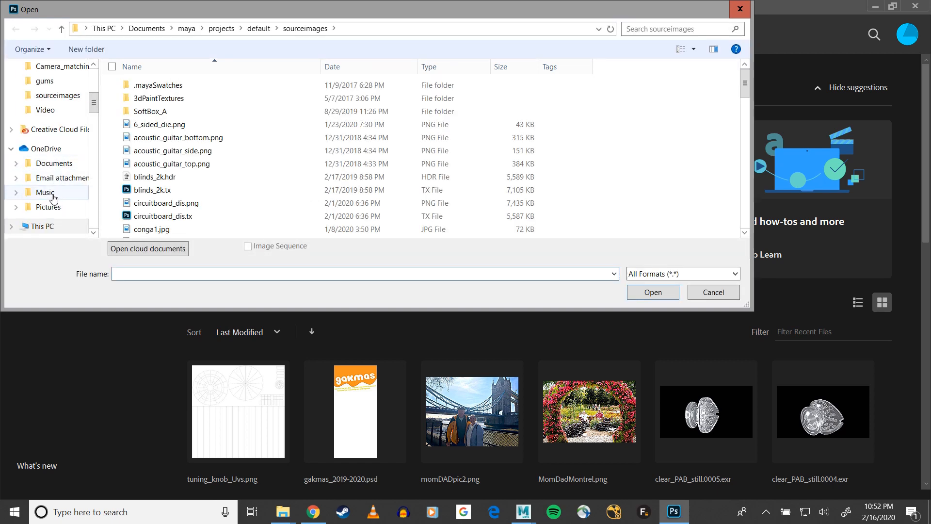
scroll(53, 198, "down", 2)
left_click(53, 191)
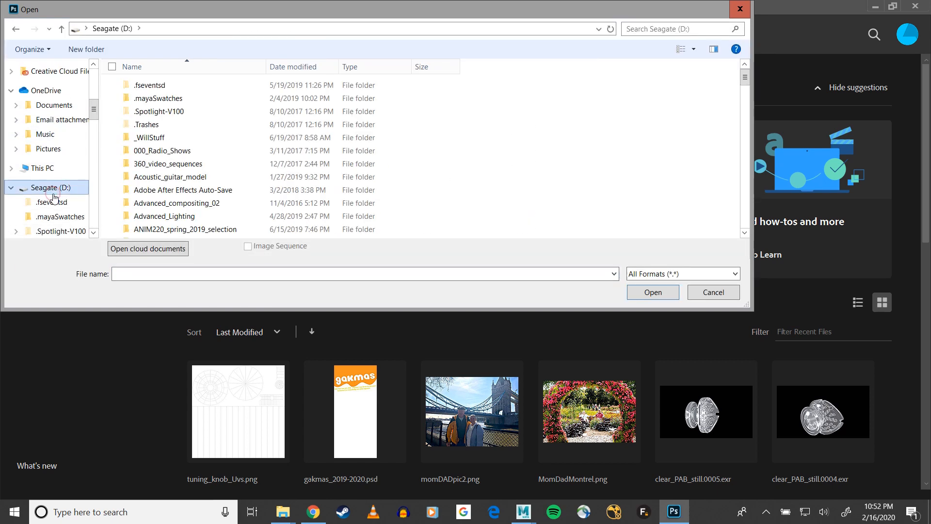
scroll(206, 165, "down", 7)
scroll(204, 133, "up", 3)
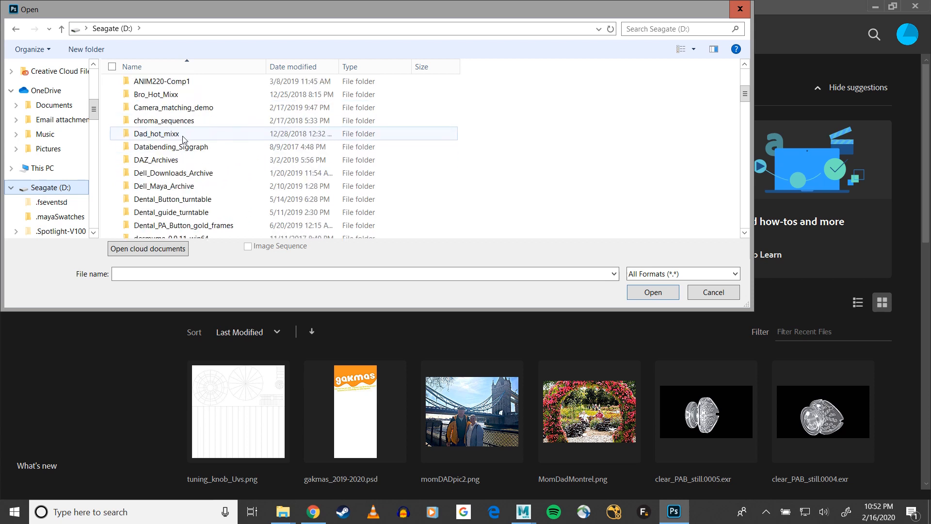
left_click(183, 109)
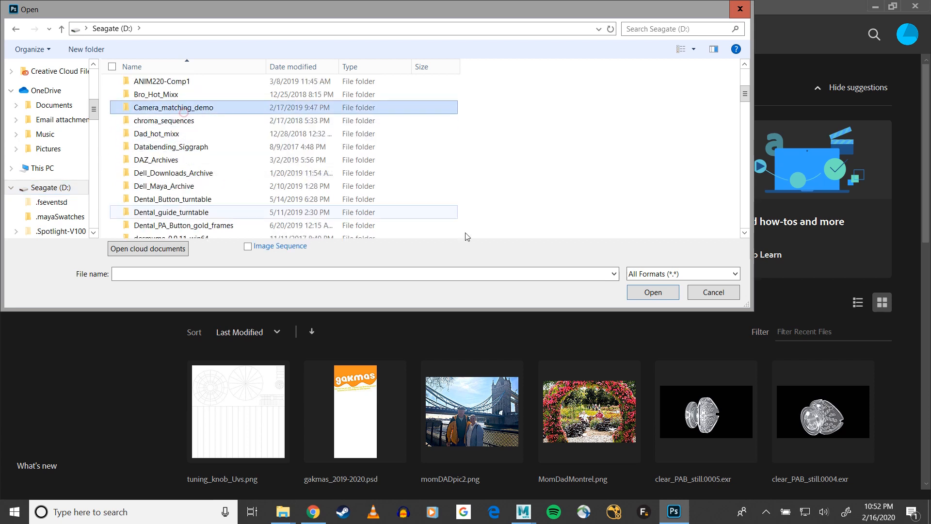
double_click(209, 112)
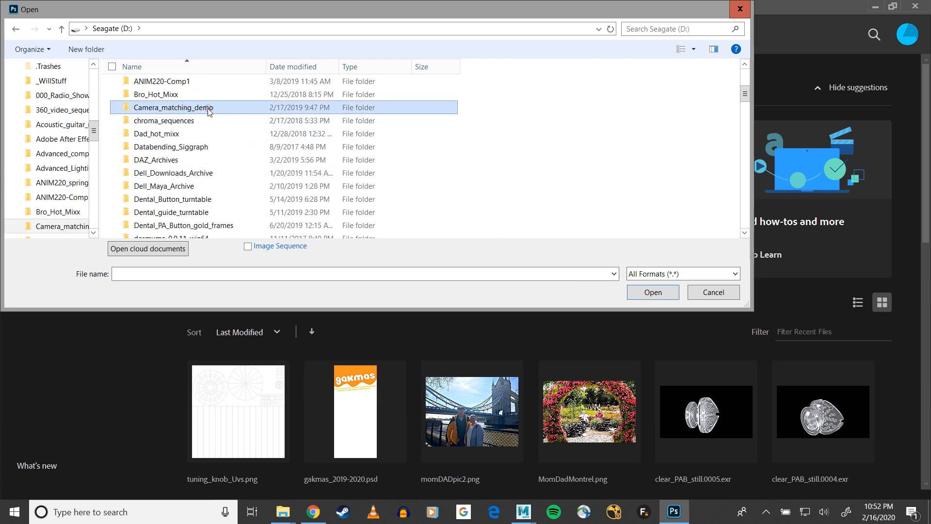
left_click(206, 181)
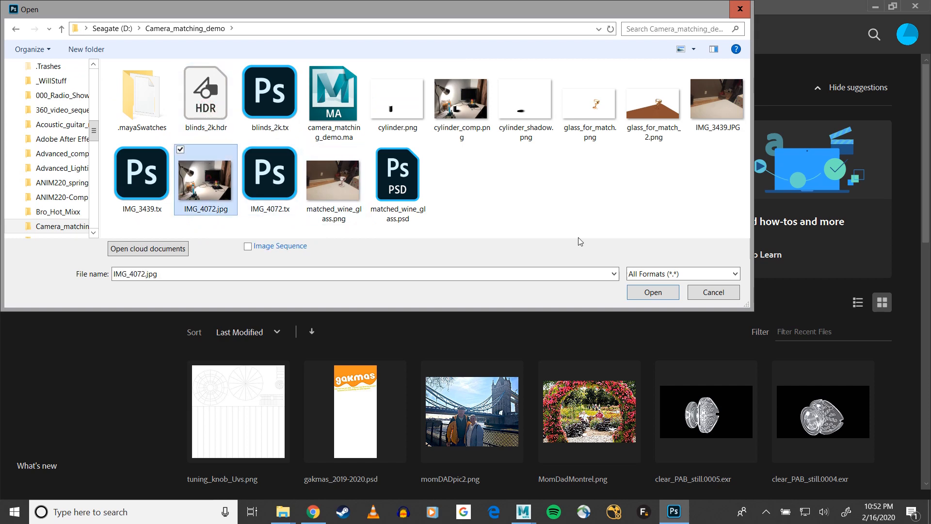
left_click(662, 296)
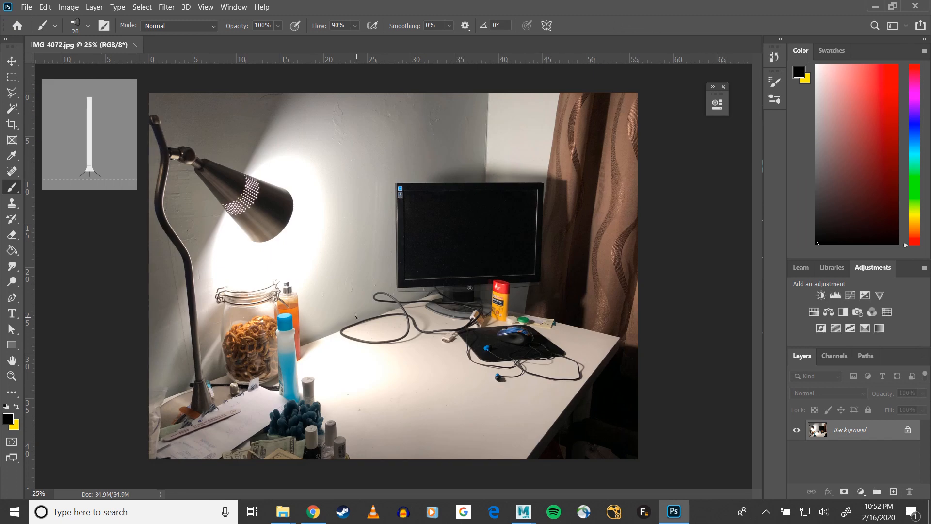
- Add a blank layer above the desk photo and bring up the Camera_matching_demo folder in File Explorer
left_click(11, 61)
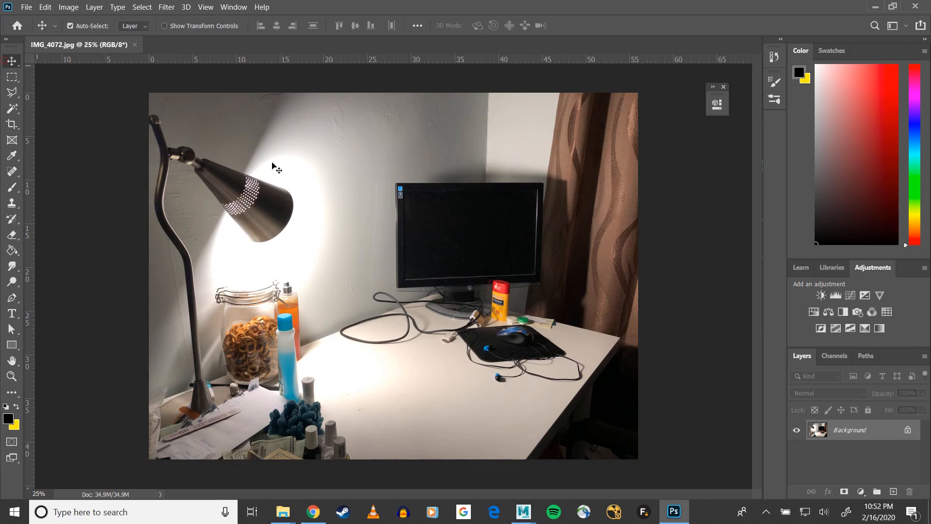
left_click(894, 492)
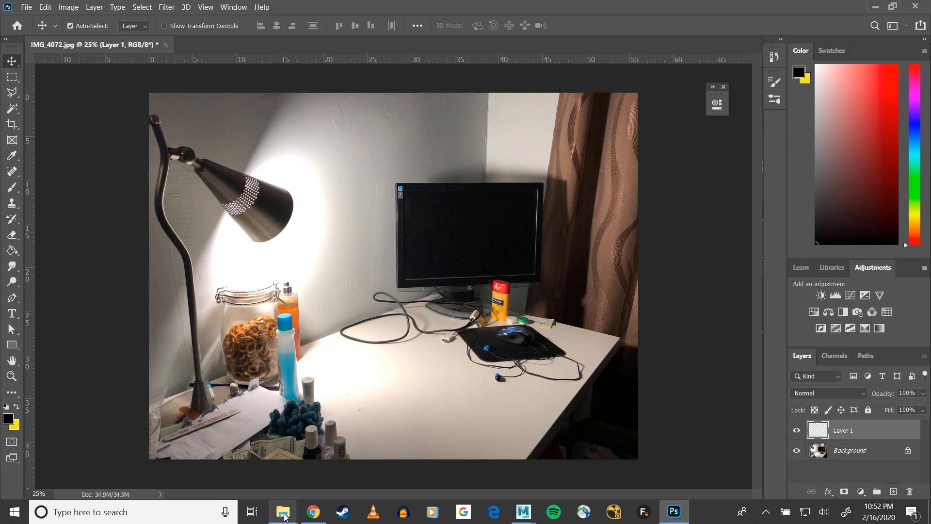
mouse_move(285, 518)
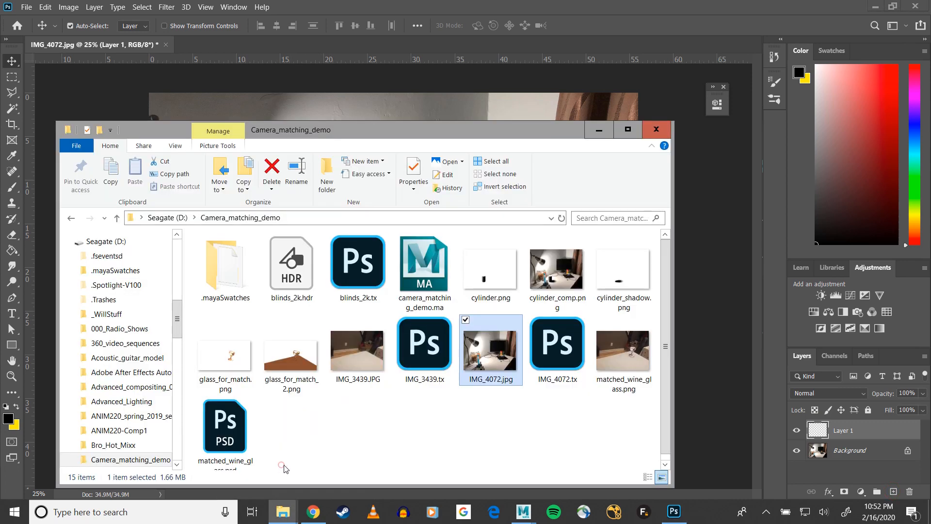
left_click(285, 517)
left_click(285, 515)
left_click(285, 515)
scroll(152, 332, "up", 3)
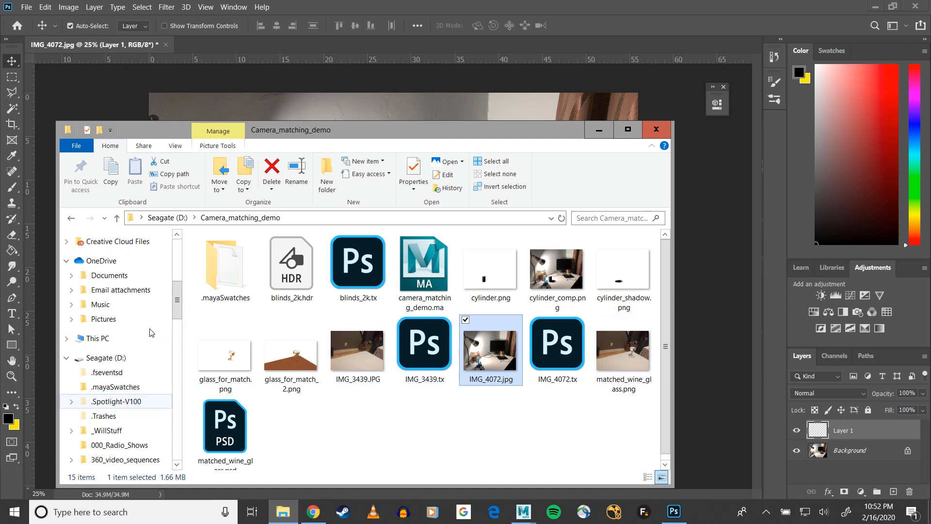
- Place cylinder.png and cylinder_shadow.png from the Camera_matching_demo folder onto the photo, ordering the cylinder layer above the shadow layer
left_click(510, 285)
left_click_drag(356, 132, 201, 250)
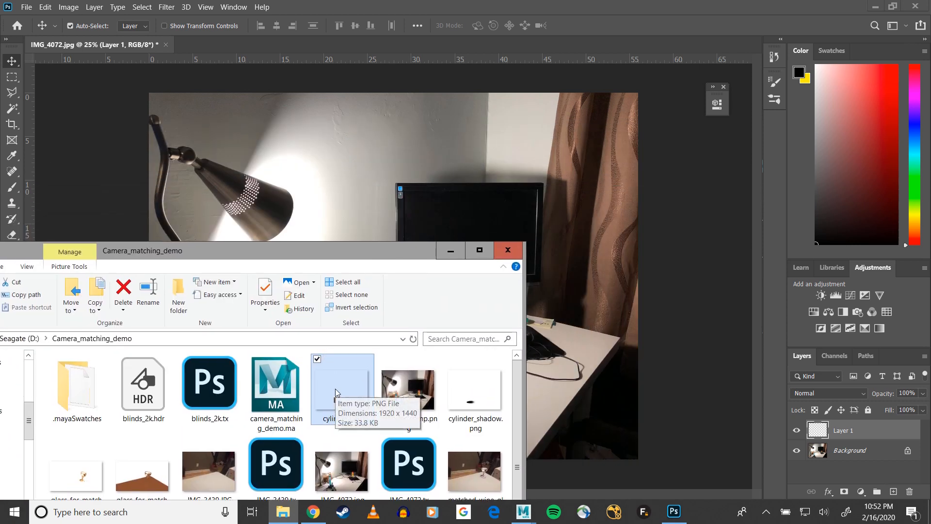
left_click(473, 391, "ctrl")
left_click_drag(347, 395, 580, 322)
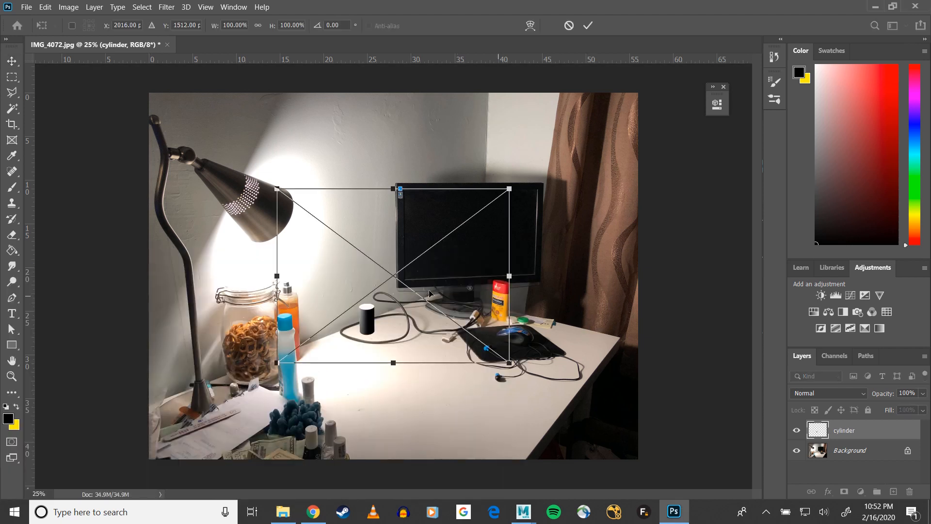
key("Return")
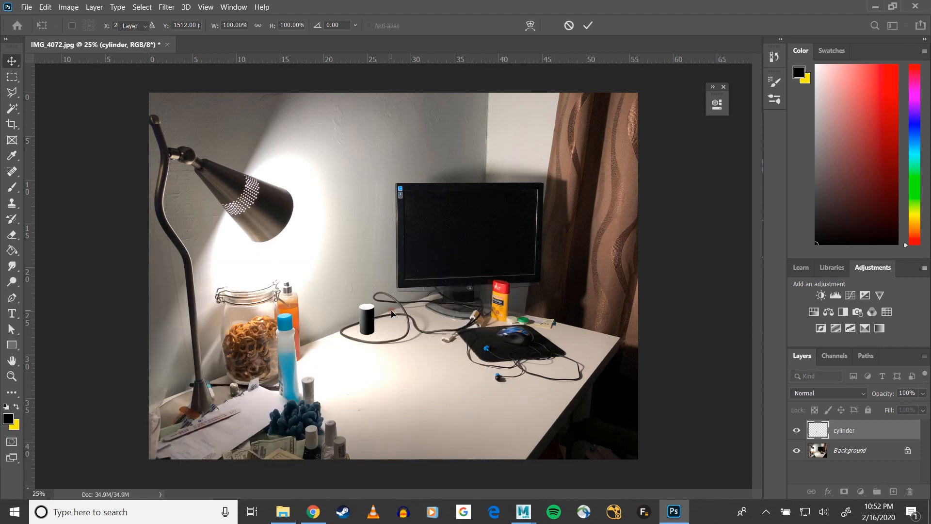
key("Return")
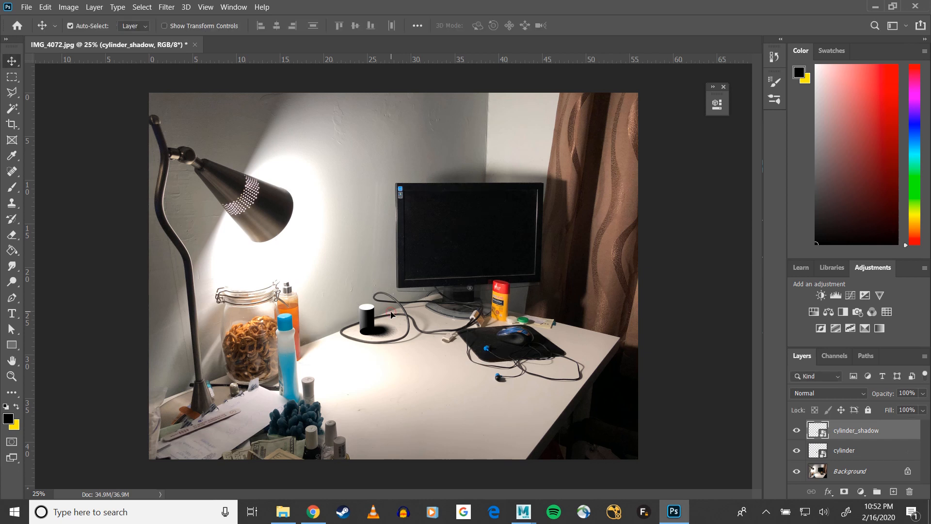
left_click(857, 451)
left_click_drag(857, 451, 858, 424)
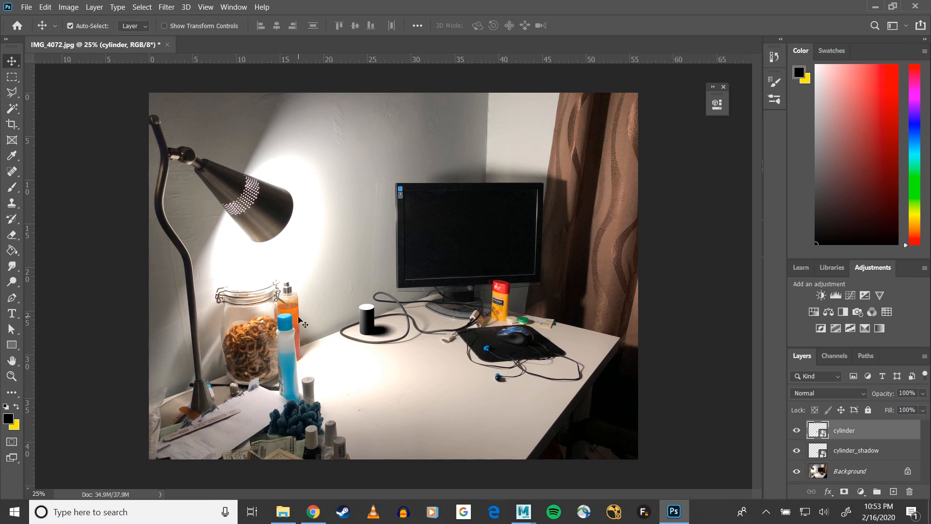
- Scale the cylinder layer from both opposite corners to about 211% so it spans the whole desk photo
key("ctrl+t")
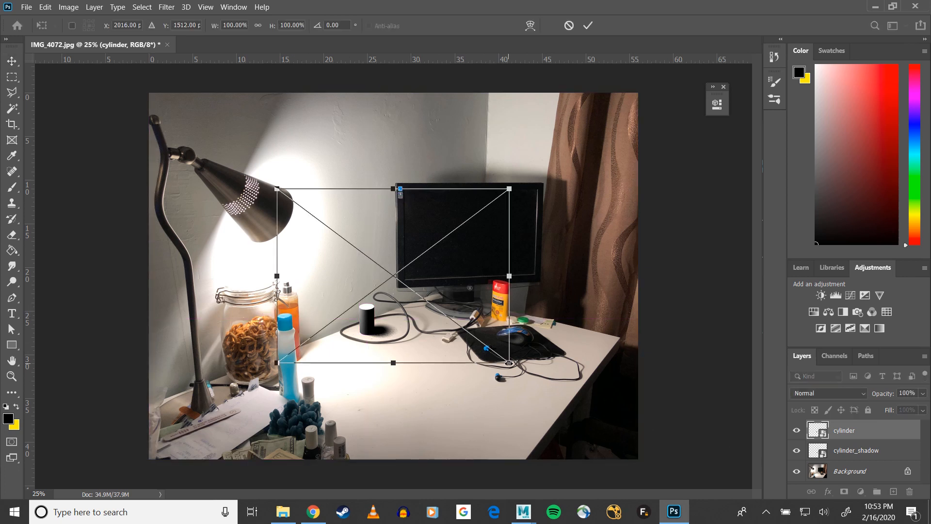
left_click_drag(509, 362, 638, 458)
left_click_drag(276, 189, 147, 90)
key("Return")
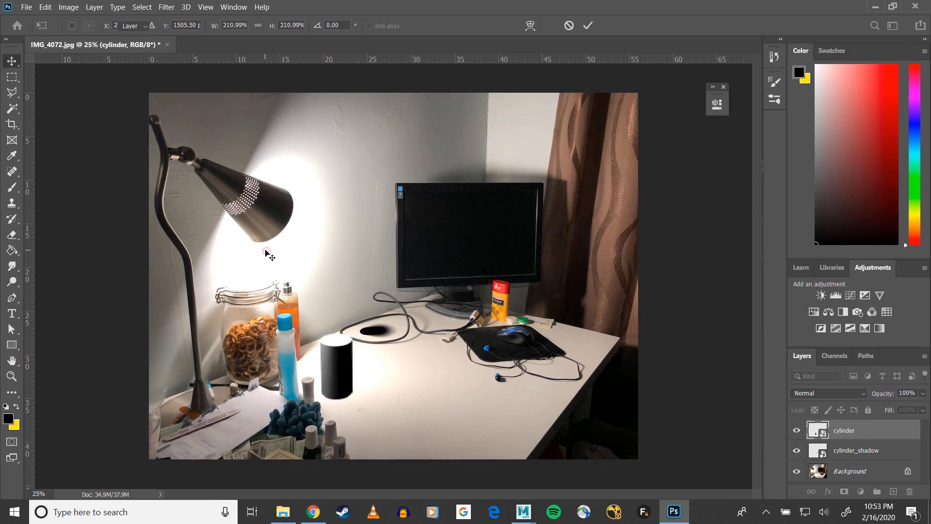
- Scale the cylinder_shadow layer to 210% so its frame matches the edges of the desk photo
left_click(843, 454)
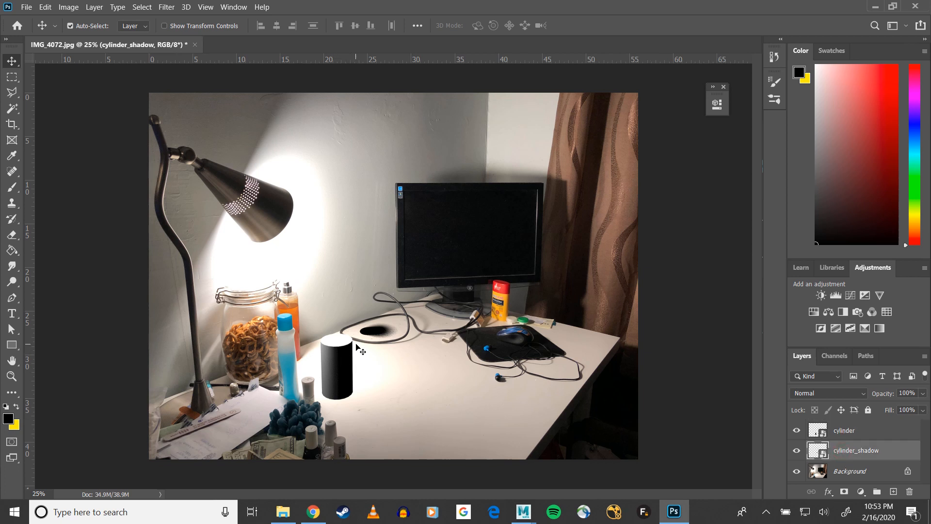
key("ctrl+t")
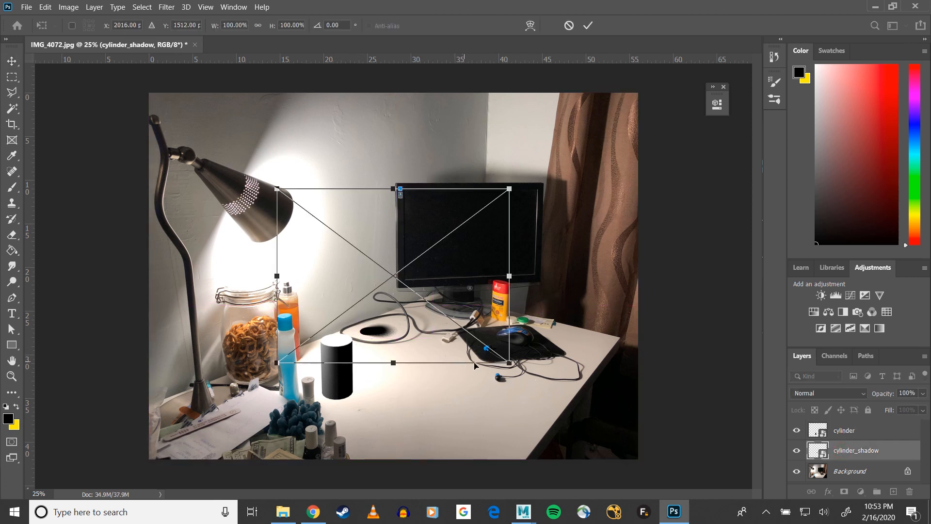
left_click_drag(509, 362, 640, 457)
left_click_drag(276, 188, 147, 95)
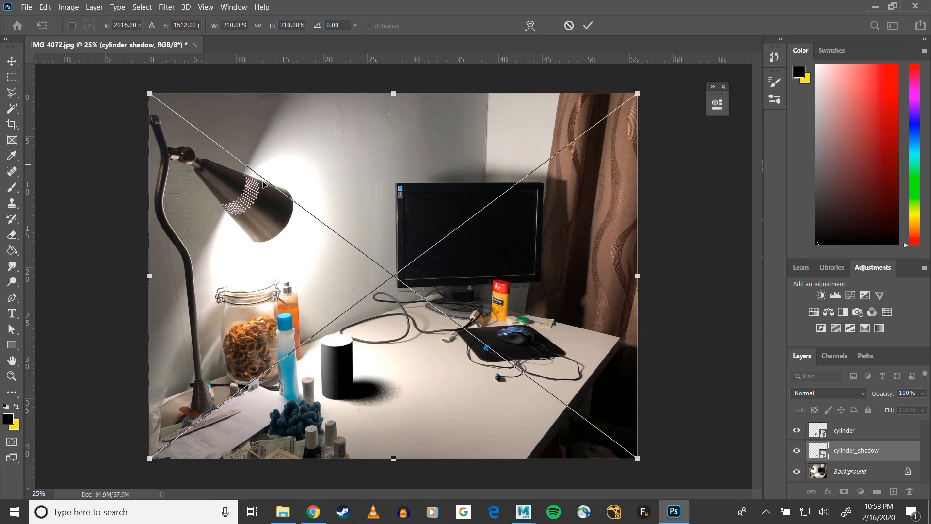
key("Return")
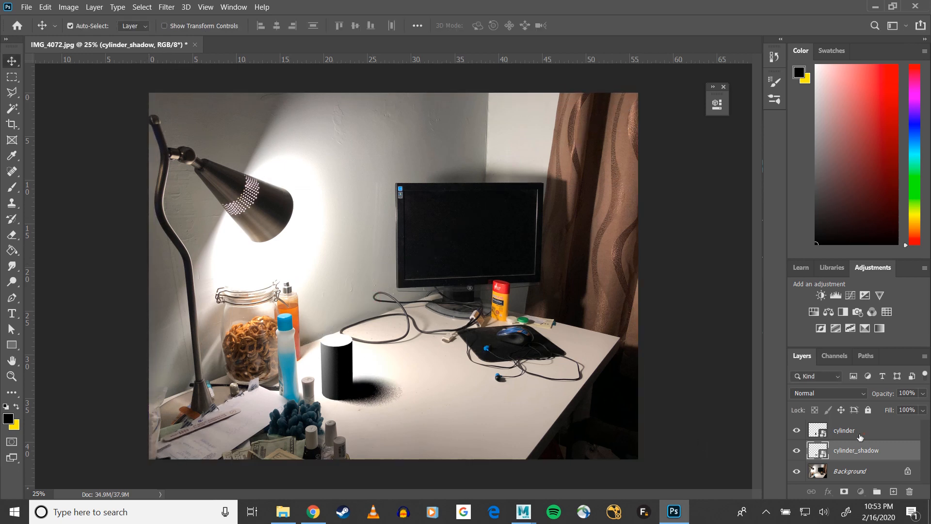
- Adjust the cylinder layer's transform frame so its upper-left corner lines up with the corner of the photo
left_click(863, 431)
key("ctrl+t")
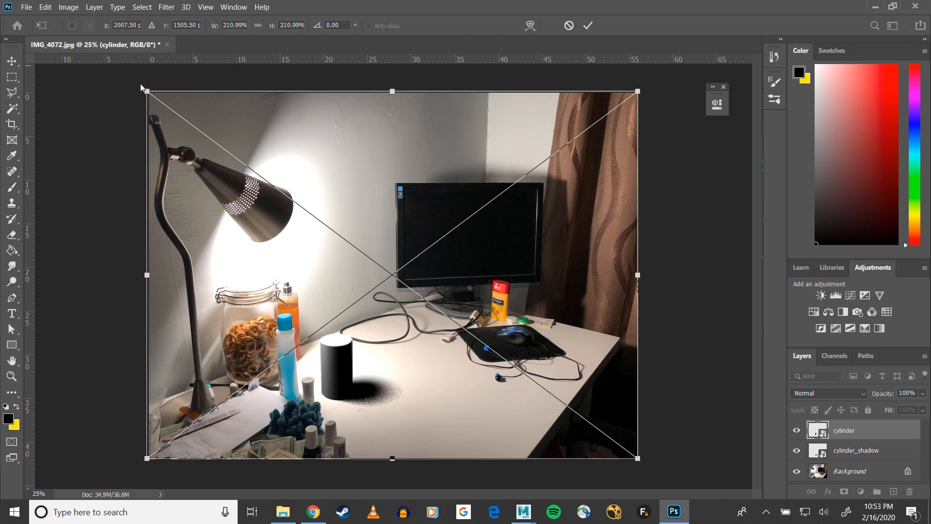
left_click_drag(149, 93, 151, 94)
double_click(263, 192)
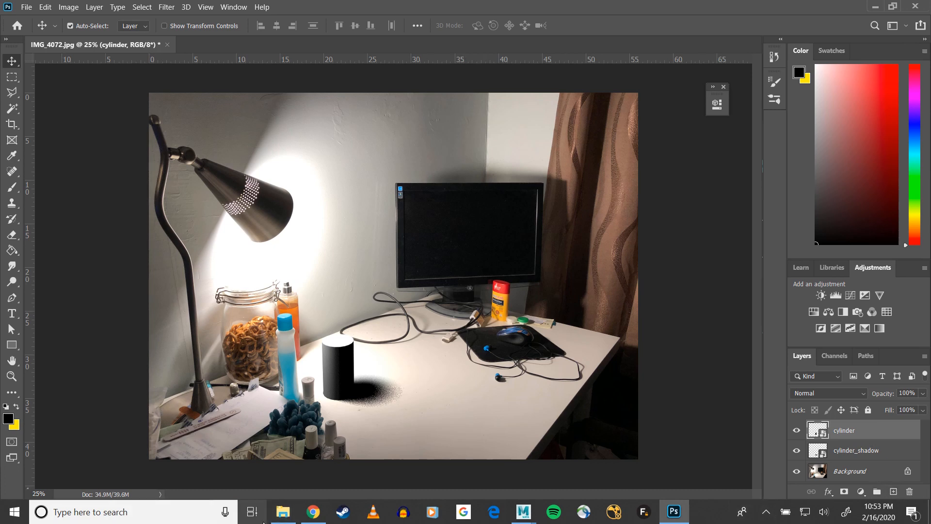
- Switch to File Explorer, open the Pictures folder and sort its contents by date with the newest first
left_click(277, 513)
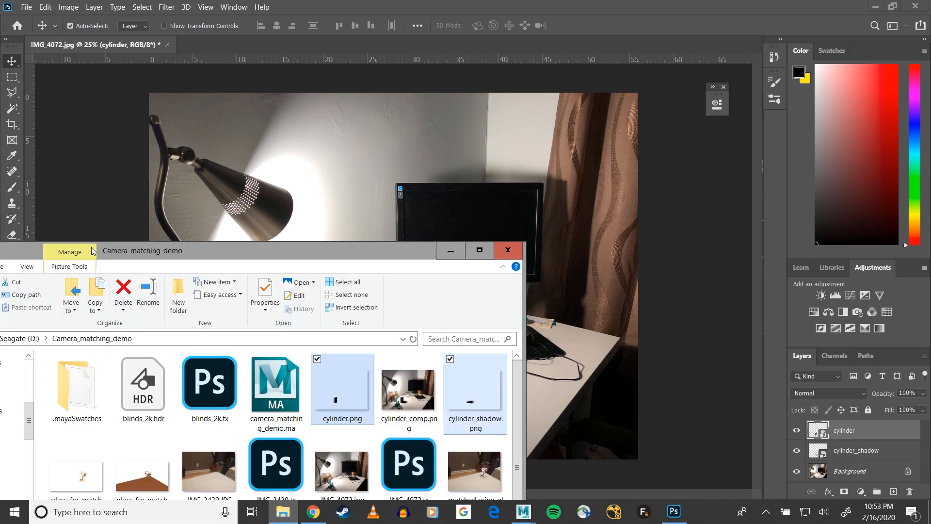
left_click_drag(153, 255, 296, 188)
scroll(107, 340, "up", 5)
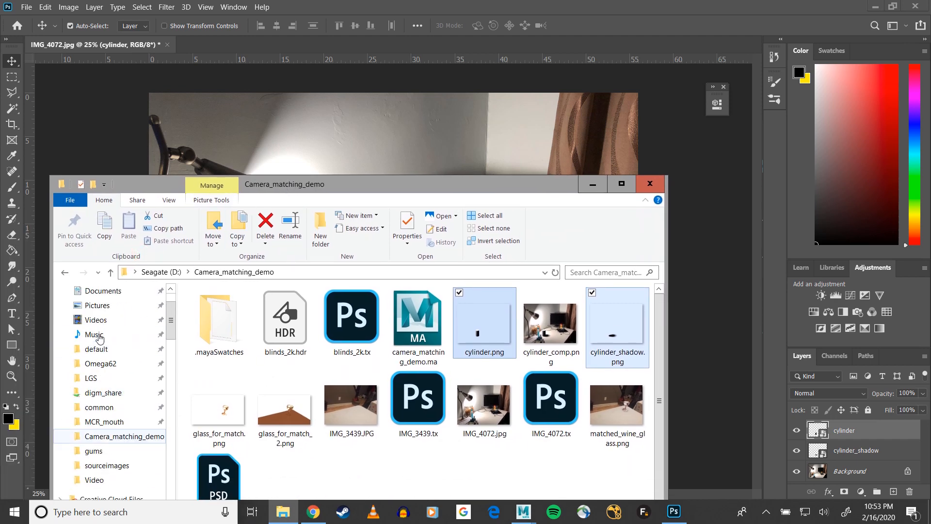
left_click(97, 305)
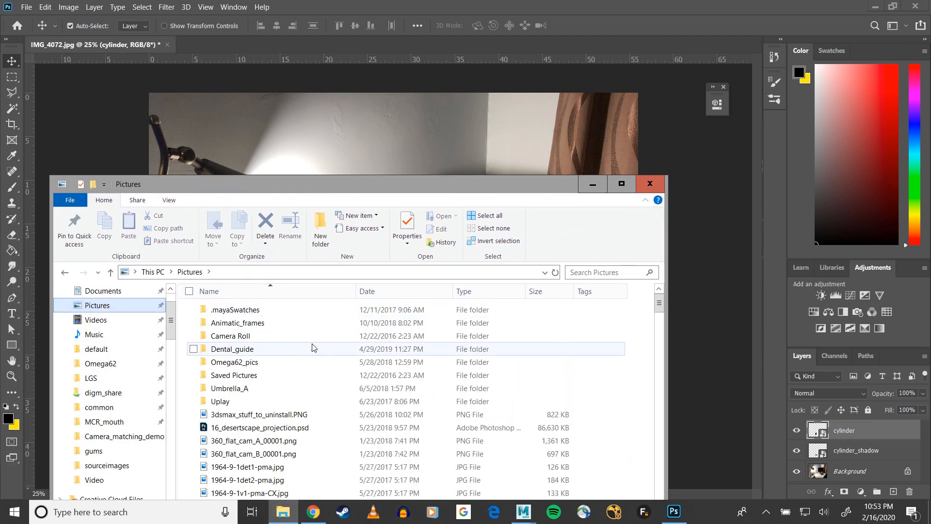
left_click(411, 292)
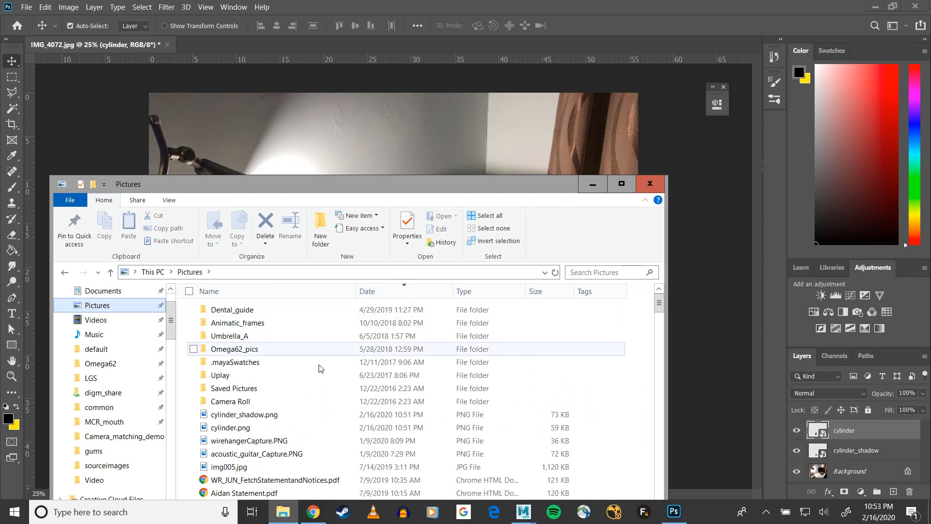
- Place cylinder_shadow.png and cylinder.png from the Pictures folder into the desk photo document
left_click(291, 415)
left_click(252, 428, "shift")
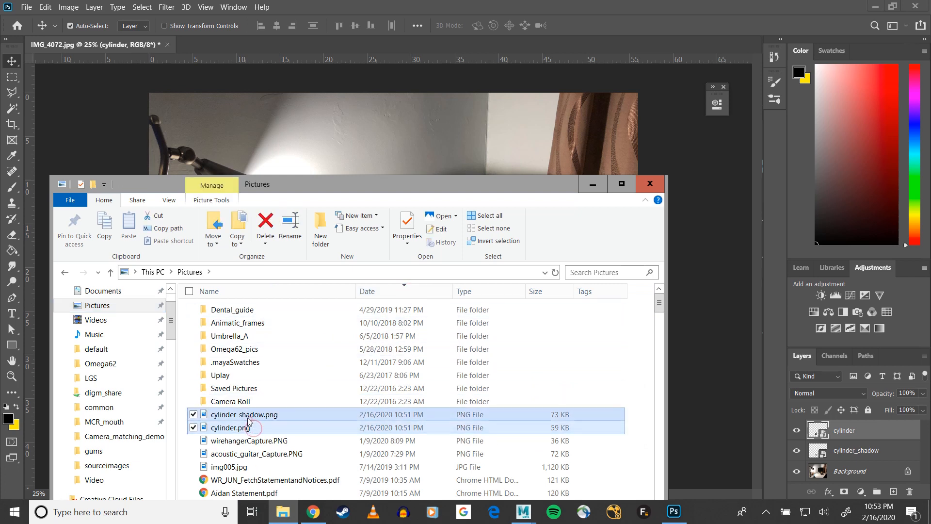
left_click_drag(241, 418, 359, 136)
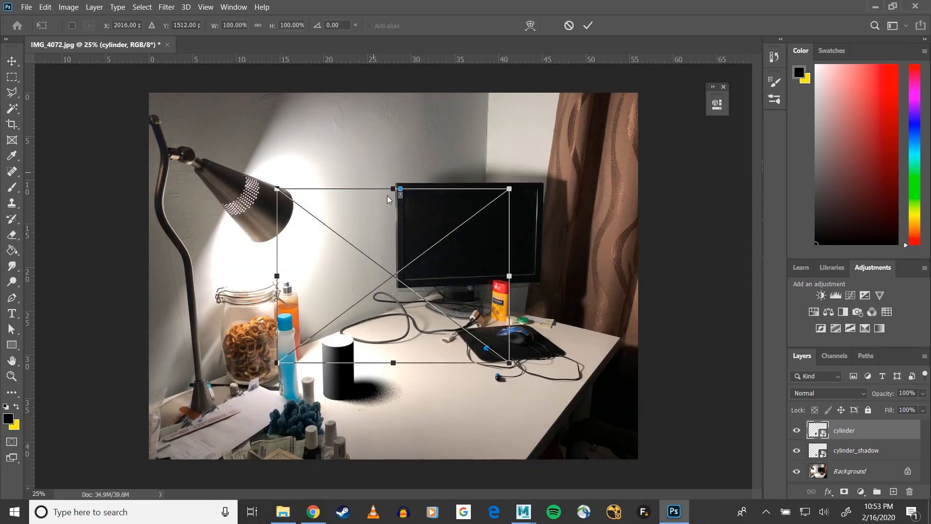
- Scale the newly placed shadow image from both opposite corners to fill the photo and commit it
key("Return")
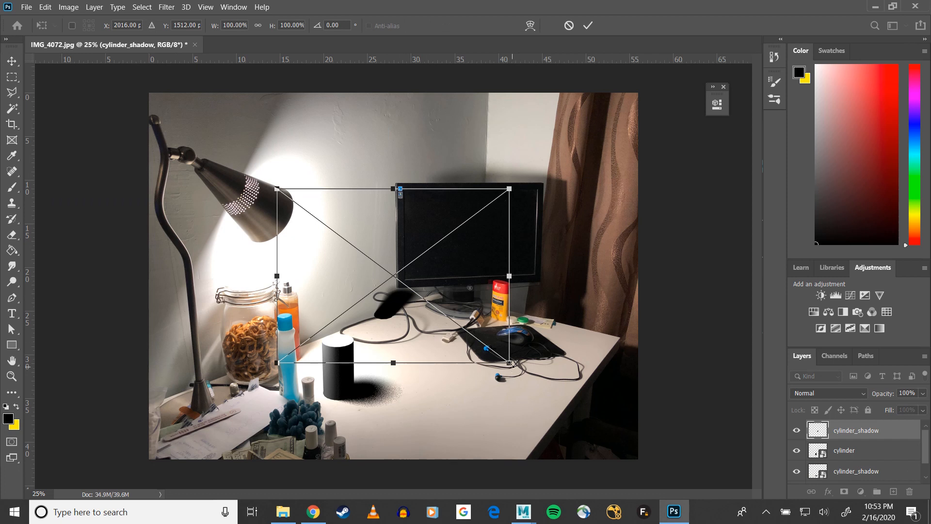
left_click_drag(510, 363, 639, 459)
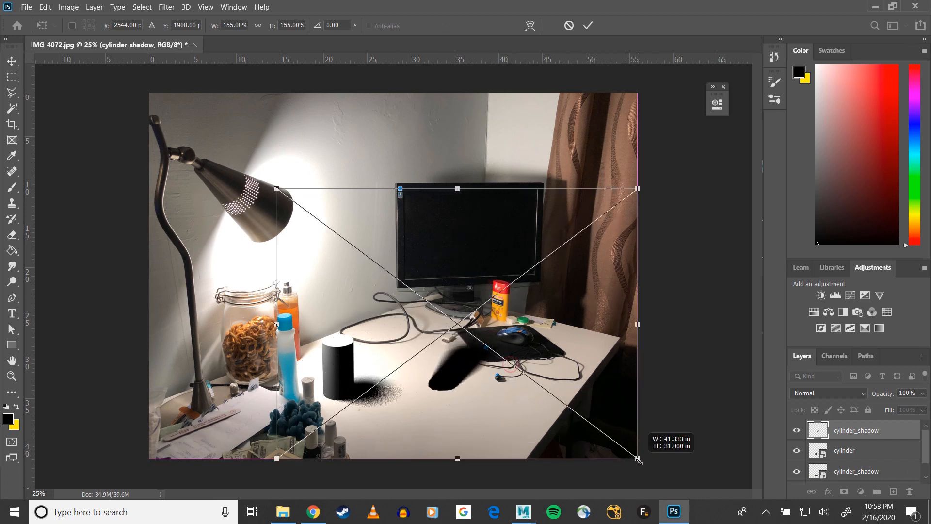
left_click_drag(275, 189, 149, 92)
key("Return")
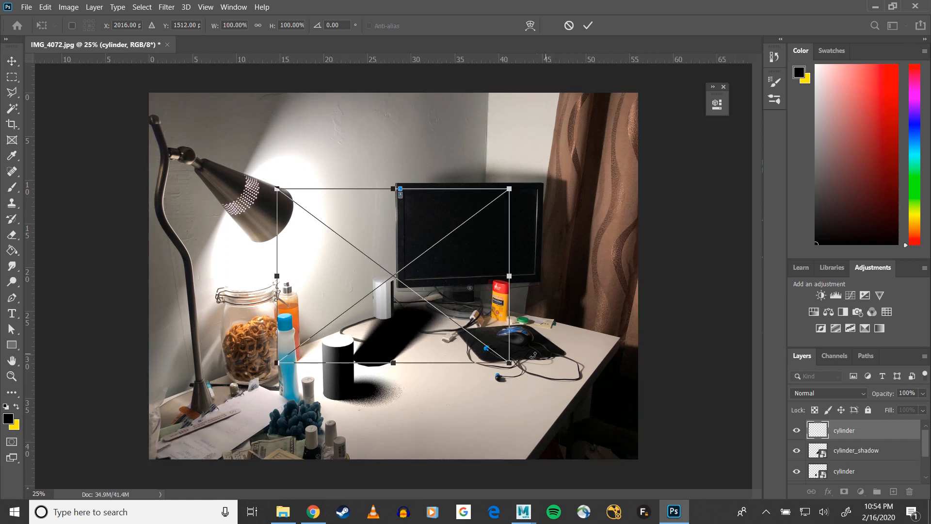
- Scale the newly placed cylinder image to the full size of the photo and commit it
left_click_drag(508, 362, 637, 458)
left_click_drag(278, 187, 150, 92)
key("Return")
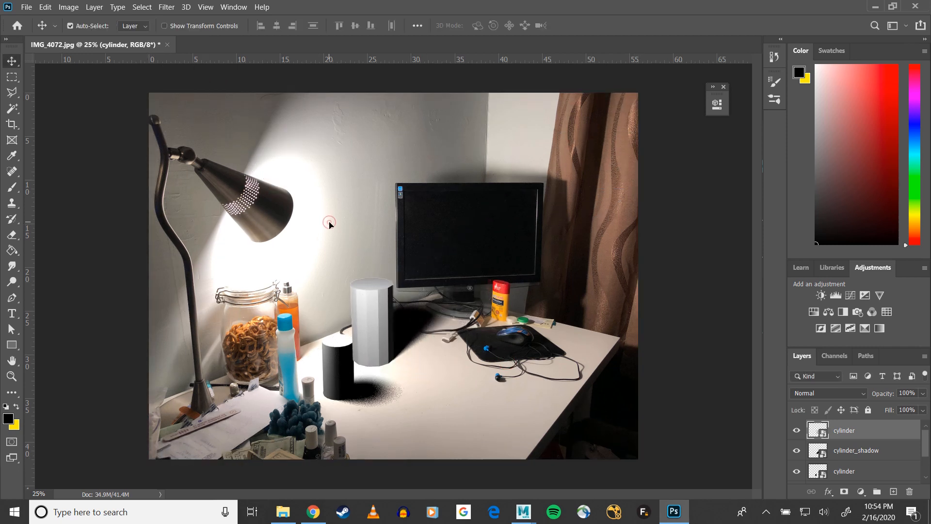
- Move the new cylinder and cylinder_shadow layers together beneath the earlier pair, directly above the Background layer
left_click(856, 455, "shift")
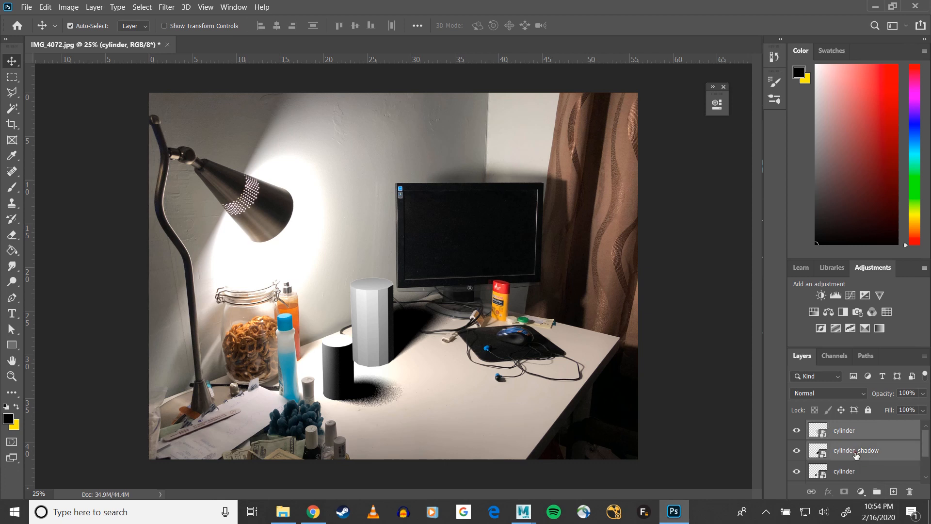
scroll(857, 452, "down", 2)
scroll(858, 450, "up", 1)
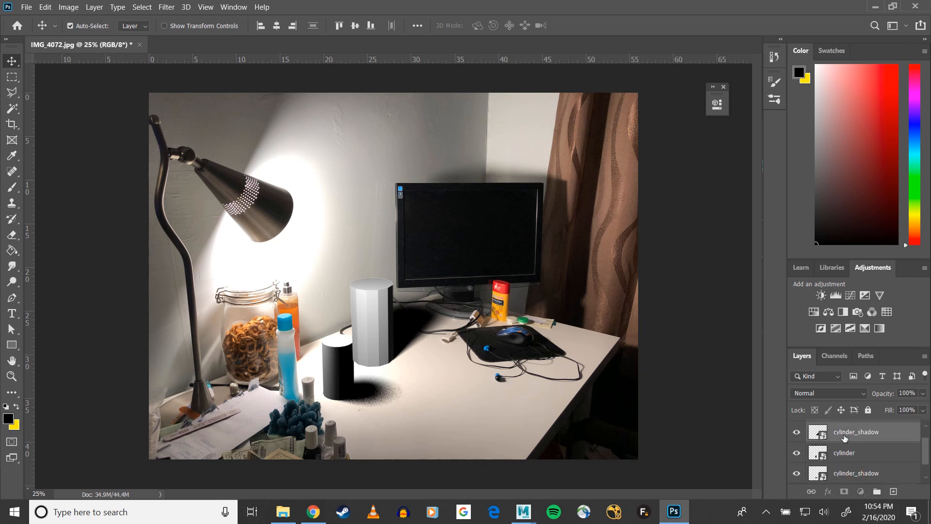
left_click_drag(844, 438, 848, 467)
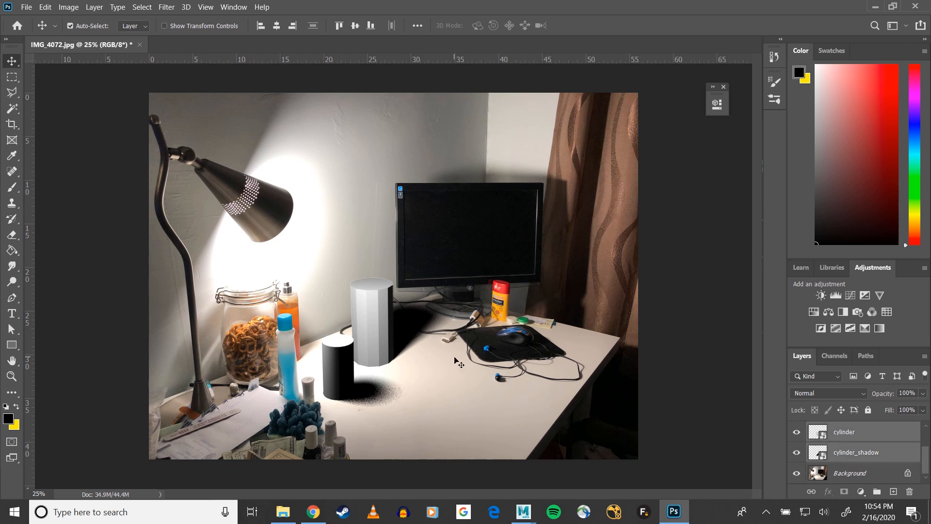